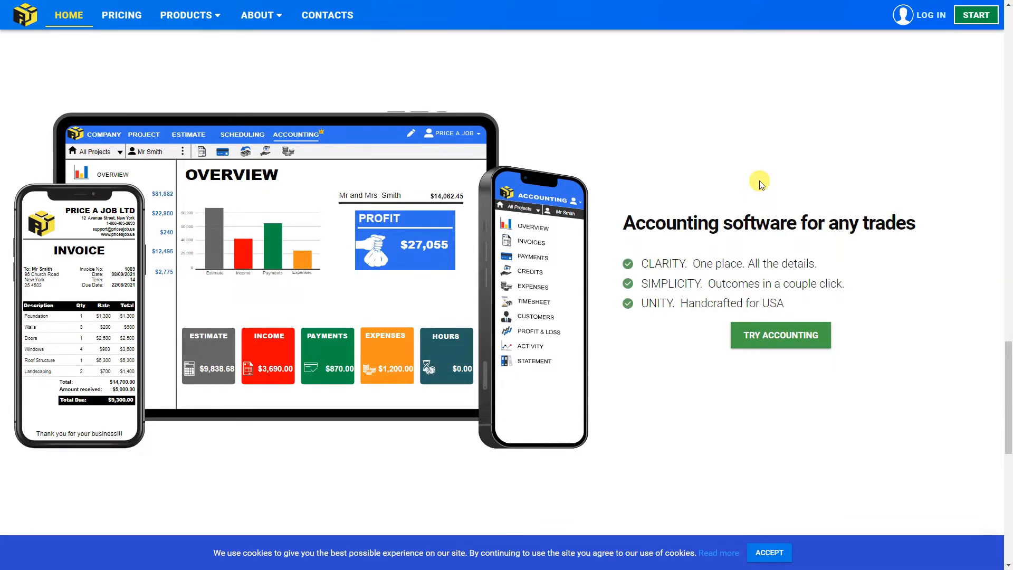
Start the estimating app from the Price A Job homepage and log in with the saved account credentials
{"action": "scroll", "coordinate": [760, 183], "scroll_direction": "down", "scroll_amount": 10}
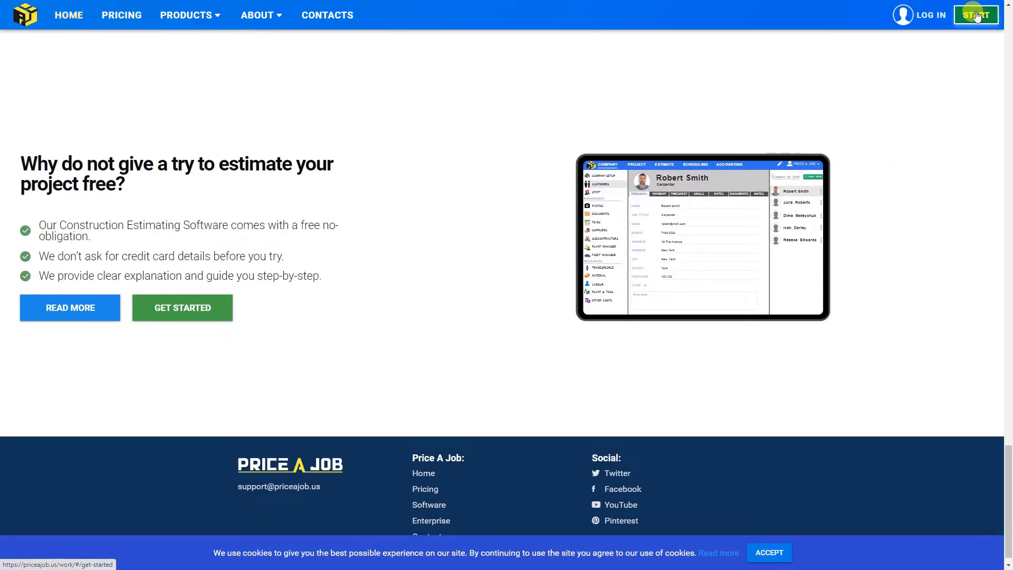
{"action": "left_click", "coordinate": [976, 16]}
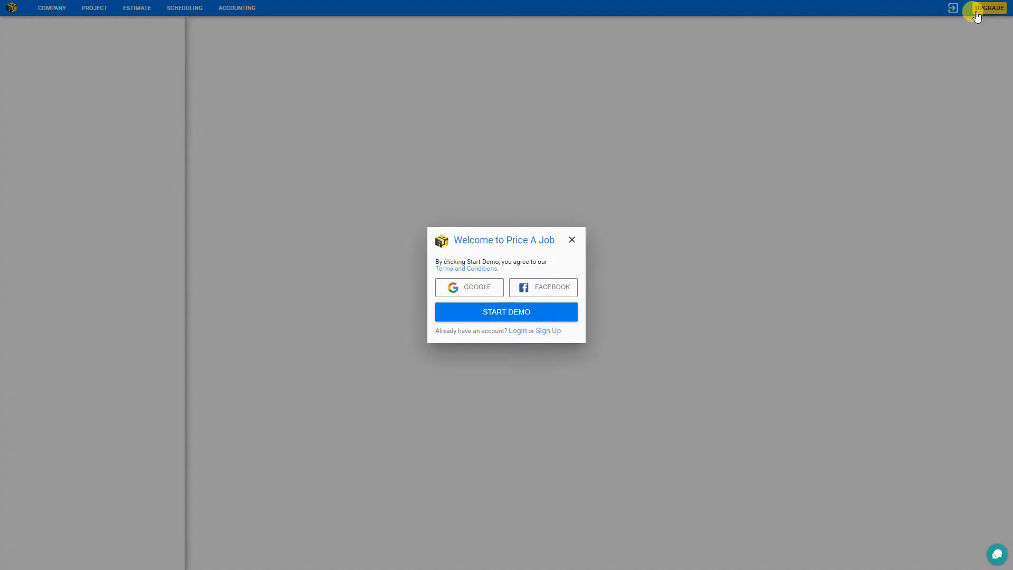
{"action": "left_click", "coordinate": [517, 330]}
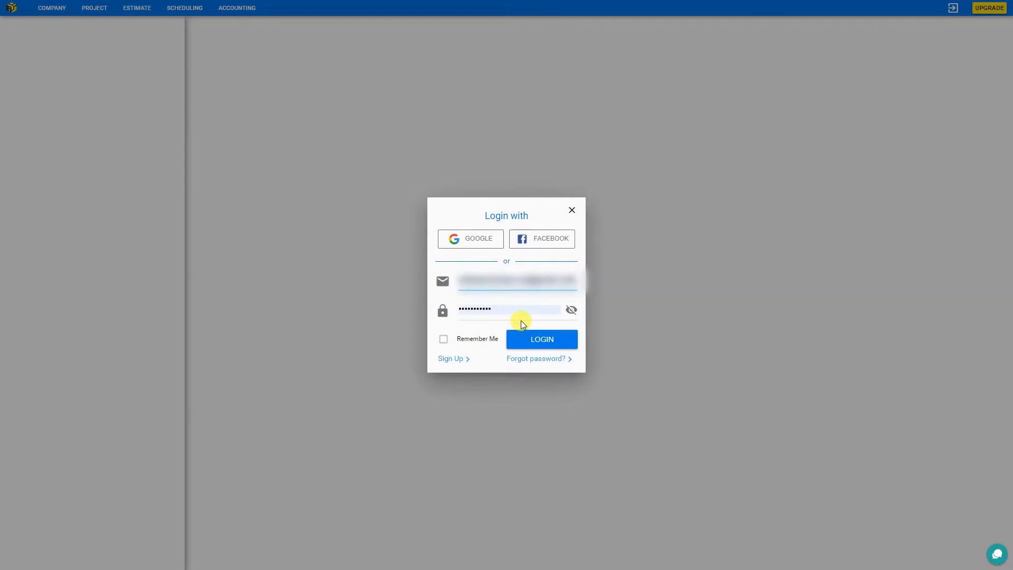
{"action": "left_click", "coordinate": [528, 339]}
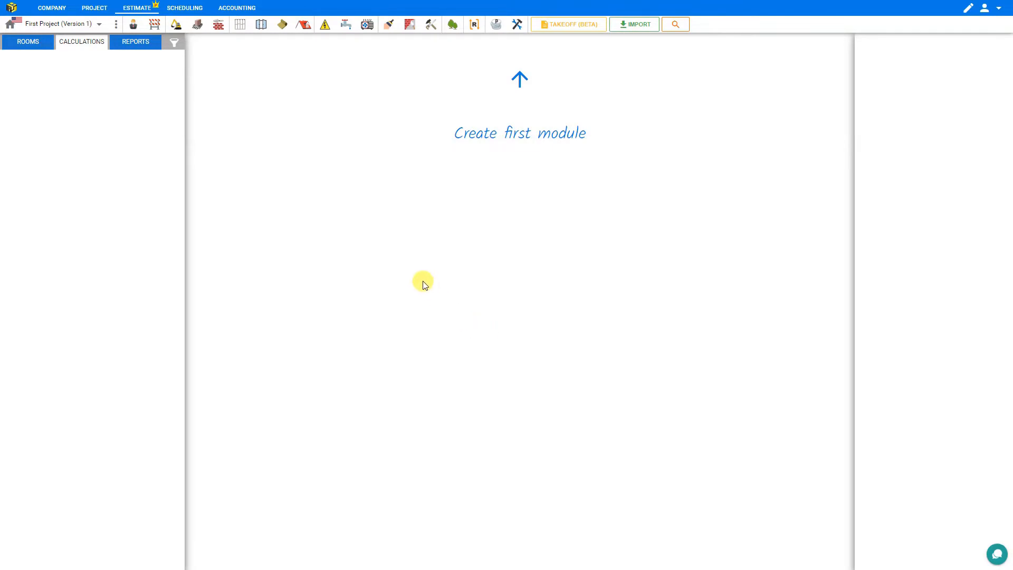
Browse the Company, Project, Estimate, Scheduling and Accounting sections, then go to Shop from the user menu
{"action": "left_click", "coordinate": [50, 10]}
{"action": "left_click", "coordinate": [93, 9]}
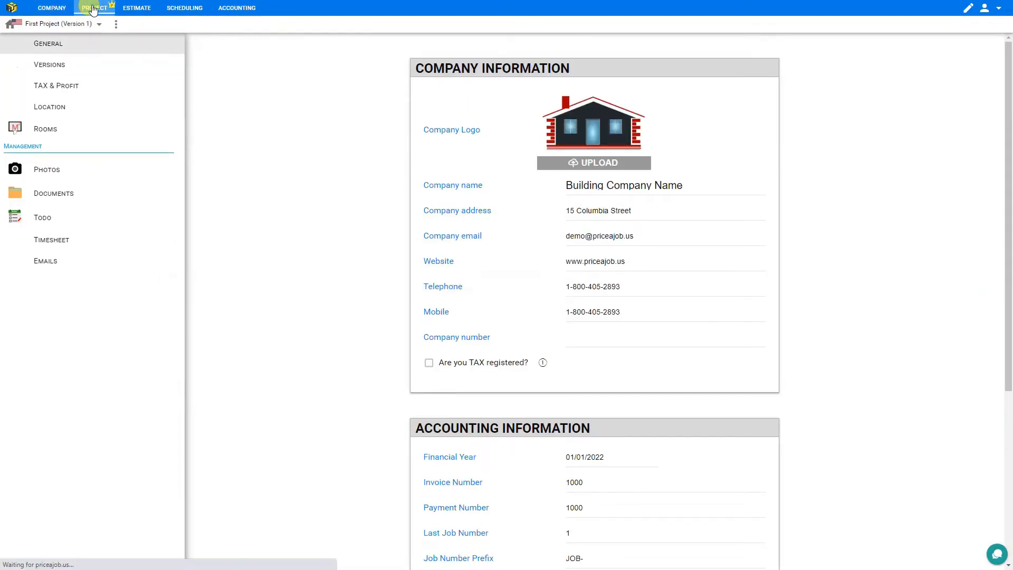
{"action": "left_click", "coordinate": [136, 8]}
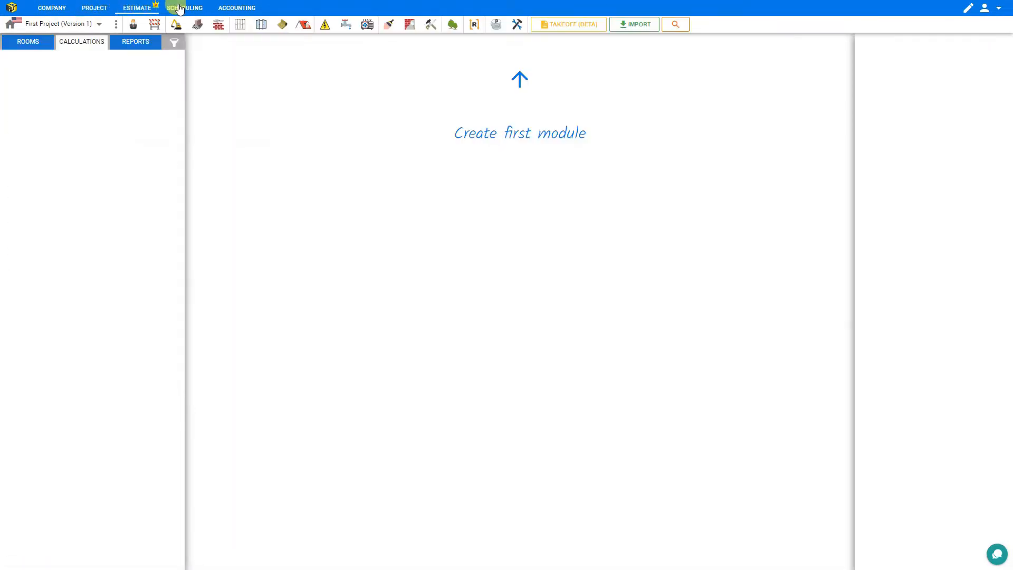
{"action": "left_click", "coordinate": [180, 8]}
{"action": "left_click", "coordinate": [238, 8]}
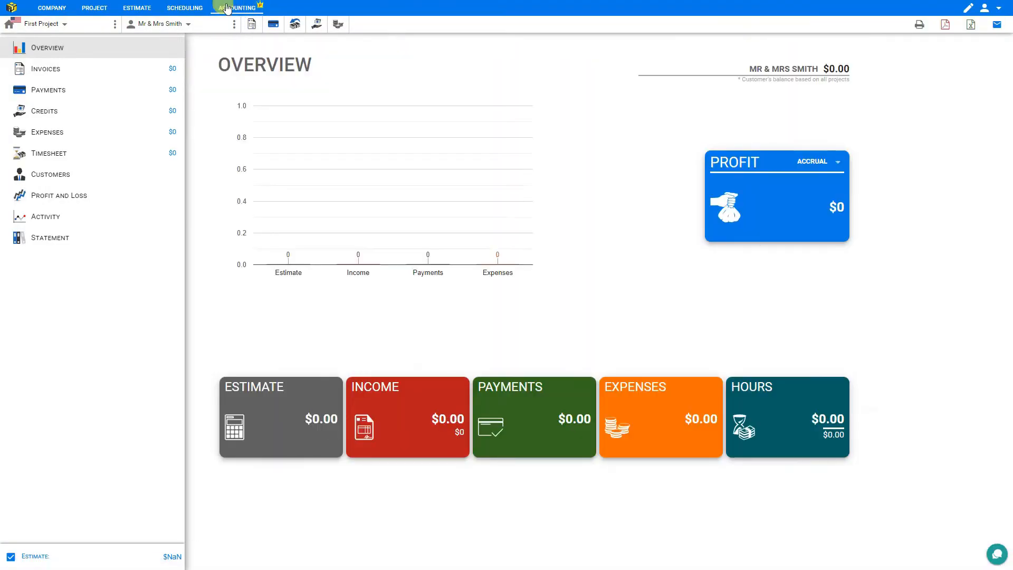
{"action": "left_click", "coordinate": [999, 9]}
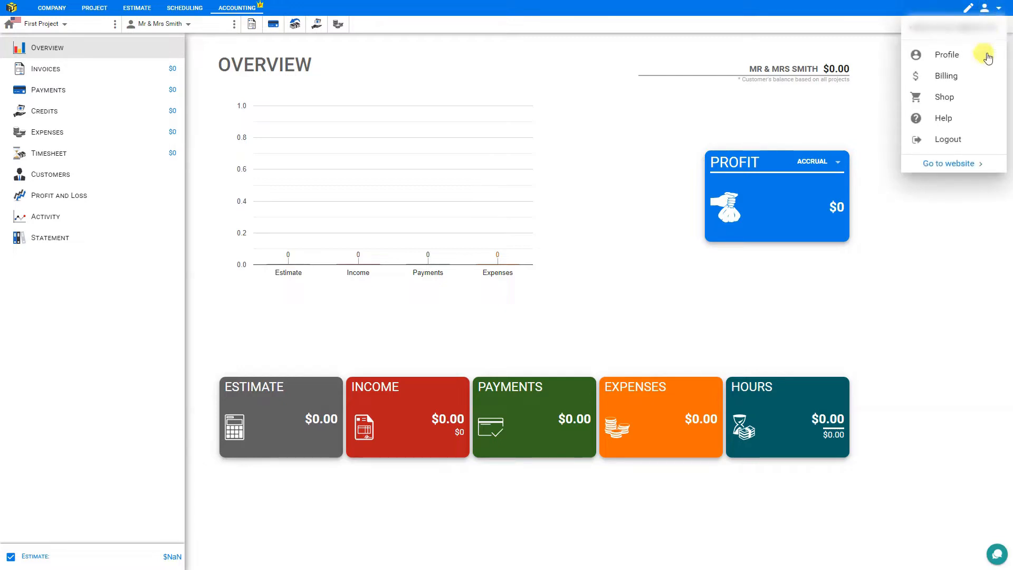
{"action": "left_click", "coordinate": [947, 98]}
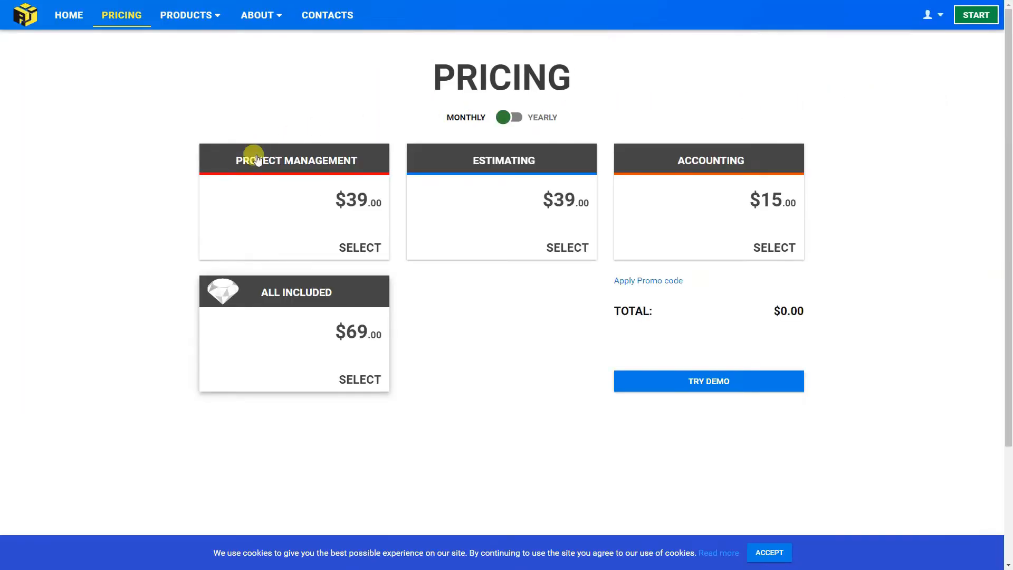
Try different plan selections under monthly and yearly pricing, ending on the yearly All Included plan
{"action": "left_click", "coordinate": [218, 241]}
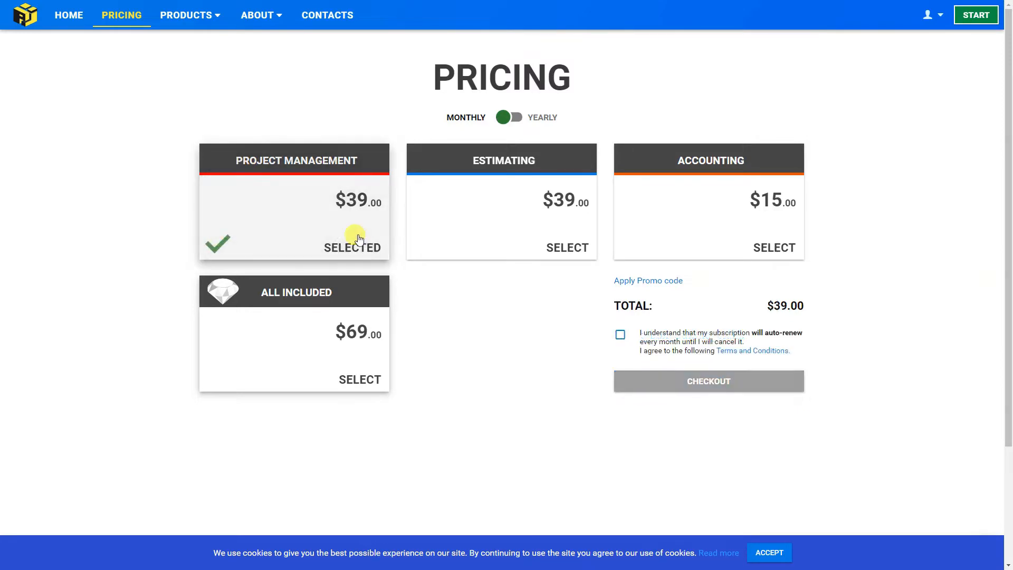
{"action": "left_click", "coordinate": [451, 234]}
{"action": "left_click", "coordinate": [642, 231]}
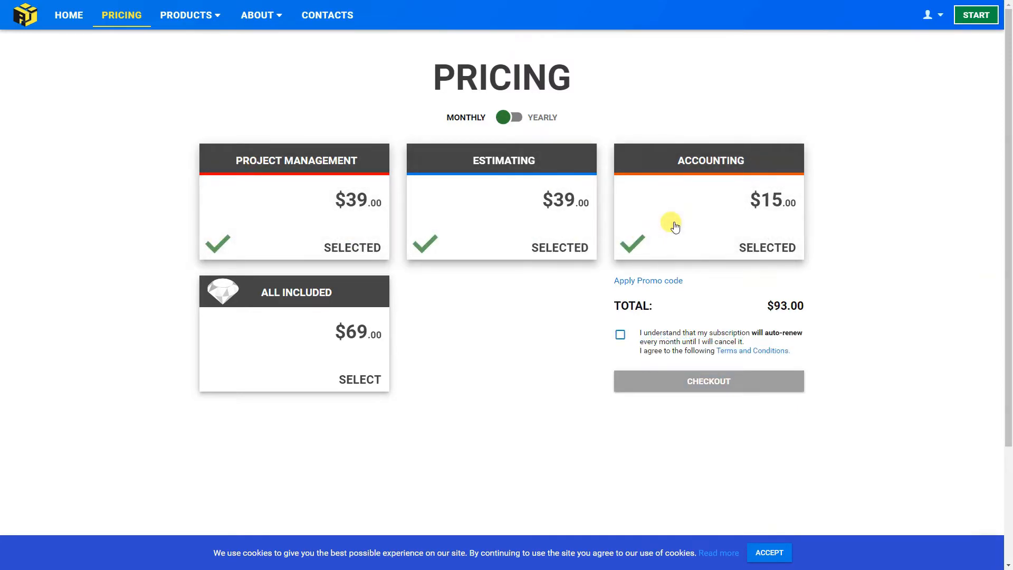
{"action": "left_click", "coordinate": [510, 118]}
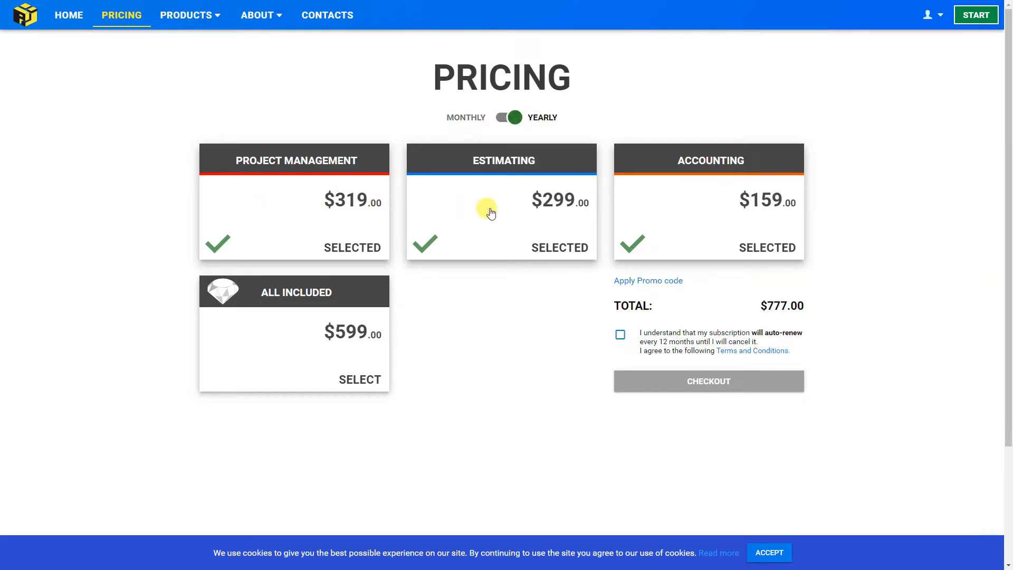
{"action": "left_click", "coordinate": [278, 327]}
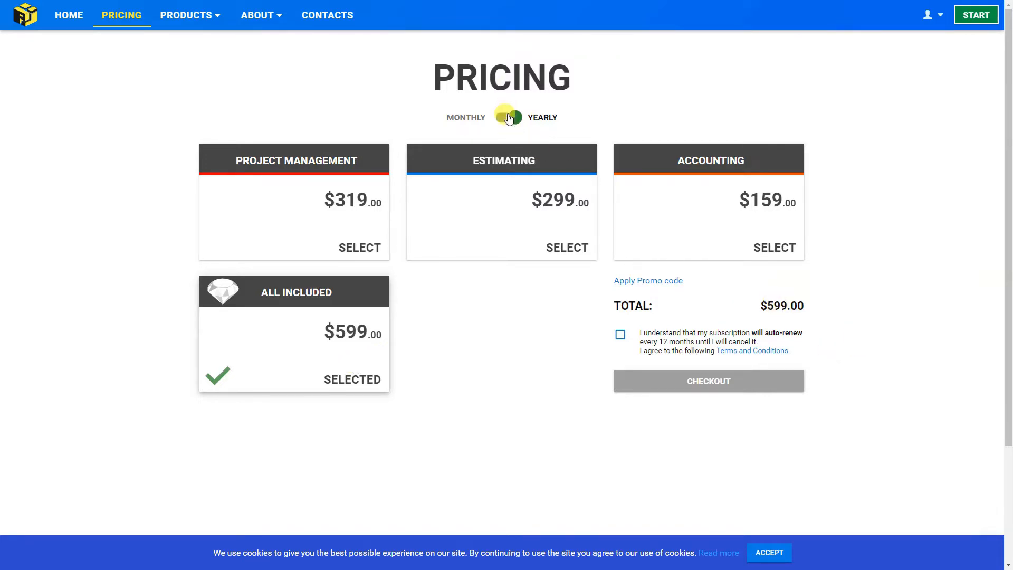
{"action": "left_click", "coordinate": [508, 117]}
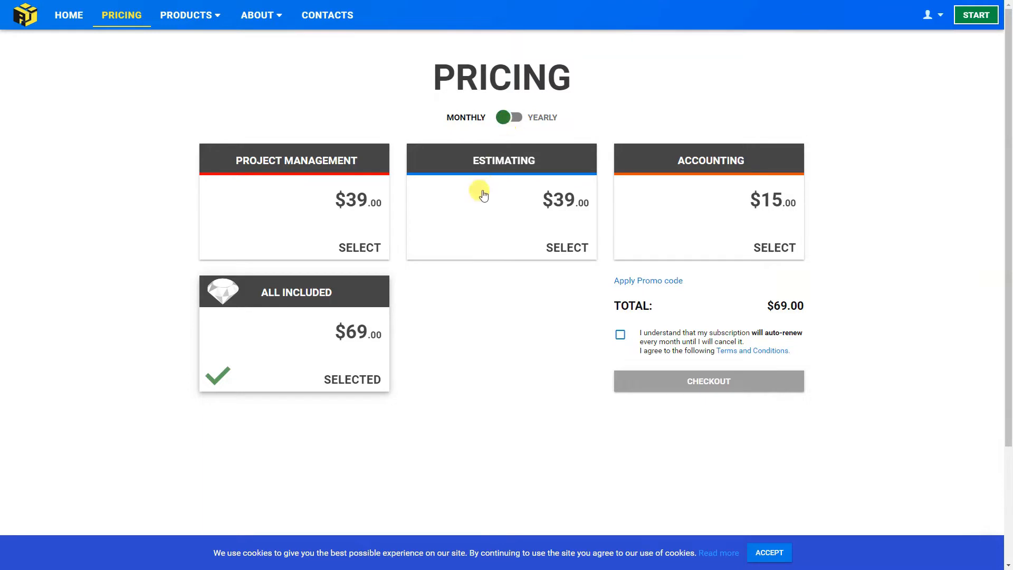
{"action": "left_click", "coordinate": [482, 227]}
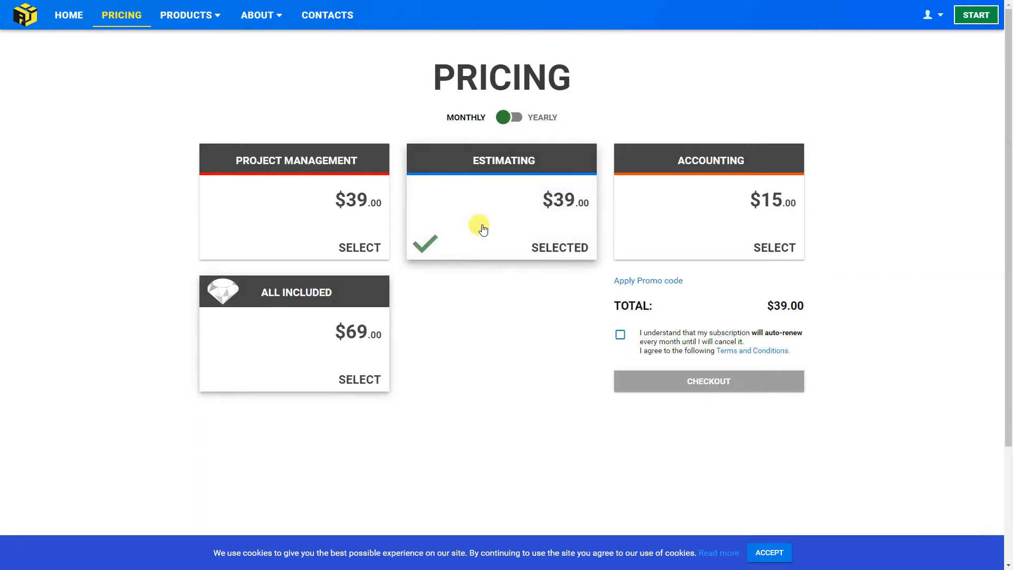
{"action": "left_click", "coordinate": [508, 117]}
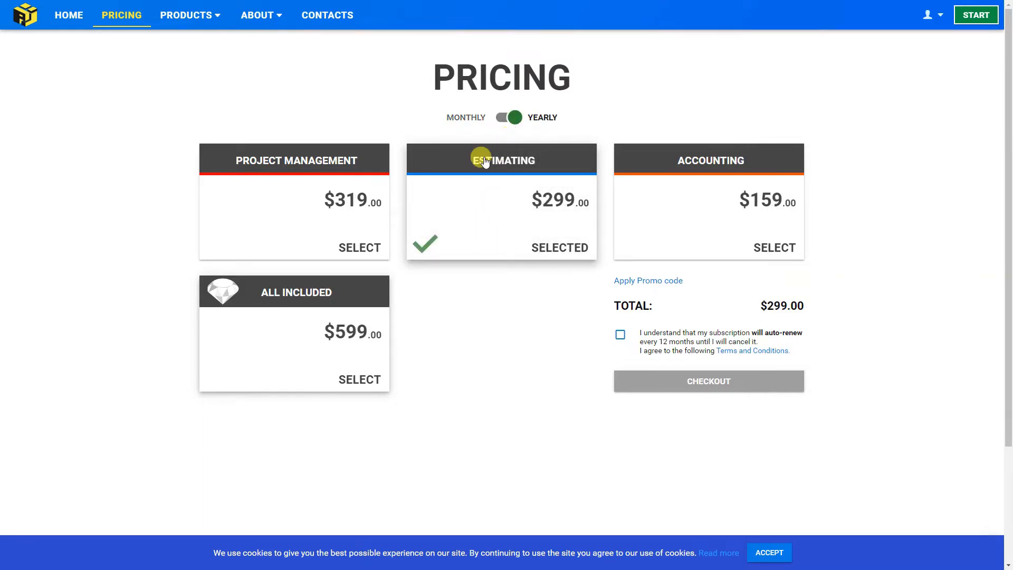
{"action": "left_click", "coordinate": [269, 351]}
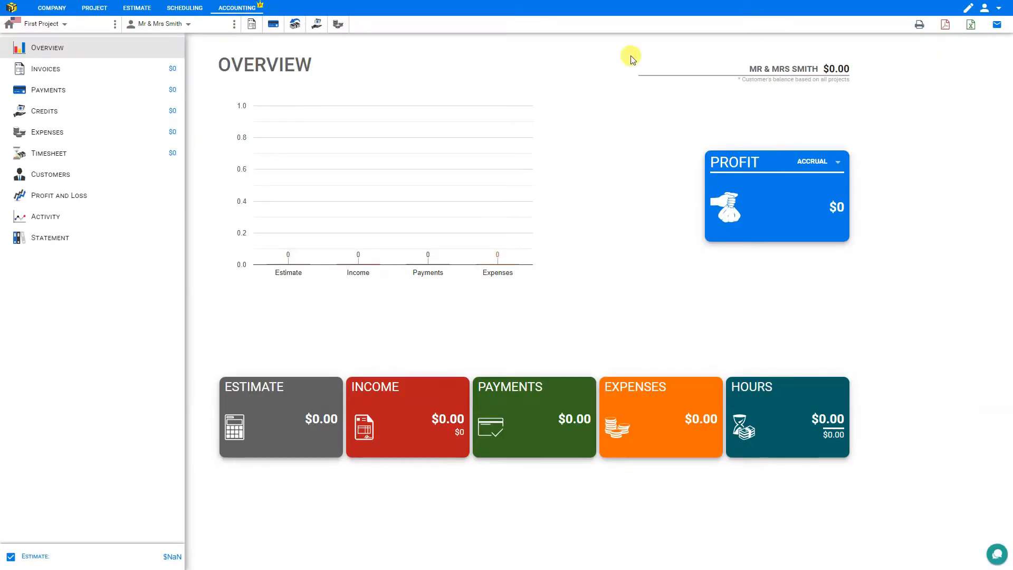
Look through the Customers, Staff, Photos, Documents, Todo, Suppliers and Subcontractors pages
{"action": "left_click", "coordinate": [46, 8]}
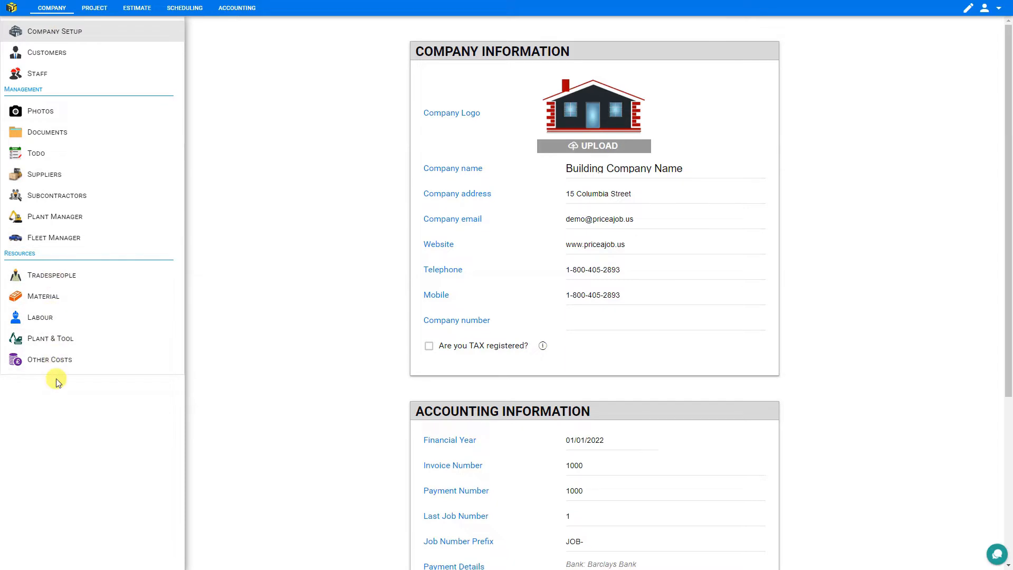
{"action": "left_click", "coordinate": [47, 52]}
{"action": "left_click", "coordinate": [39, 80]}
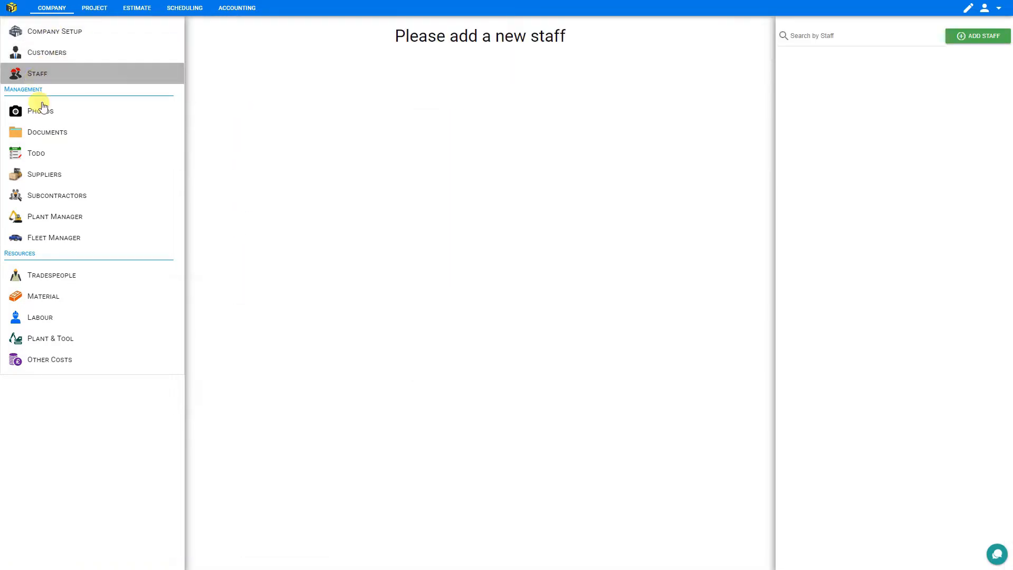
{"action": "left_click", "coordinate": [40, 111]}
{"action": "left_click", "coordinate": [47, 135]}
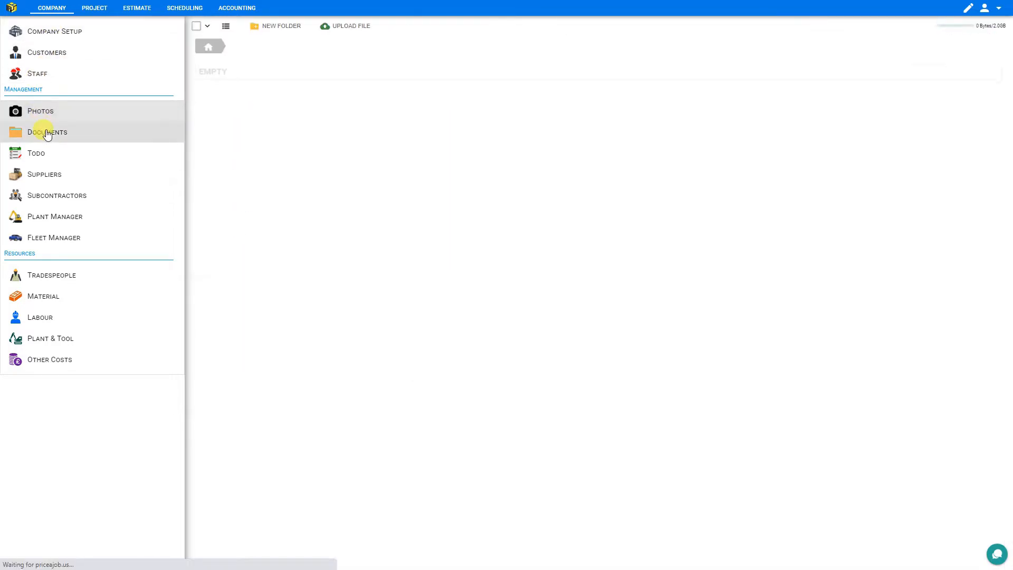
{"action": "left_click", "coordinate": [35, 153]}
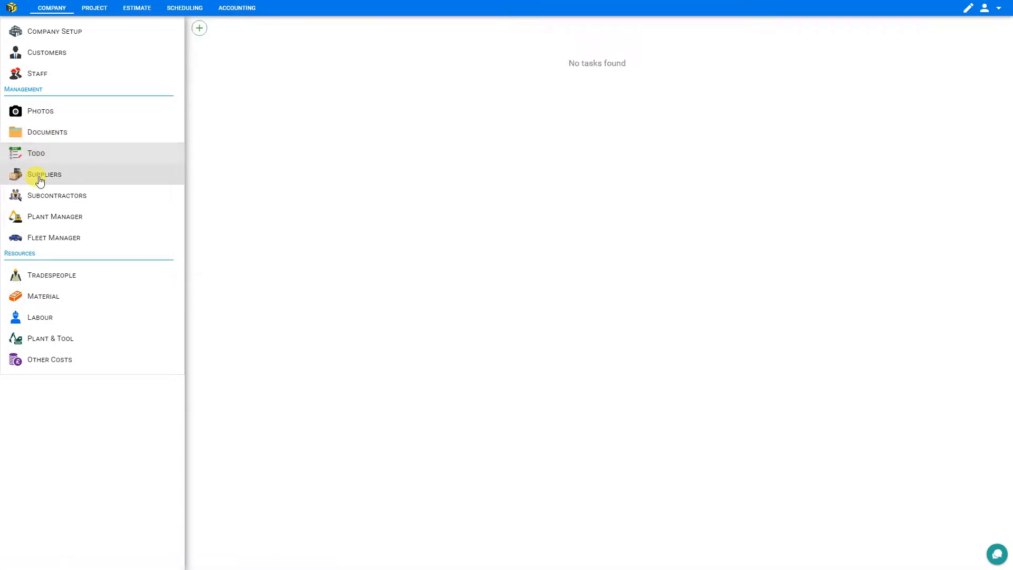
{"action": "left_click", "coordinate": [40, 180]}
{"action": "left_click", "coordinate": [52, 203]}
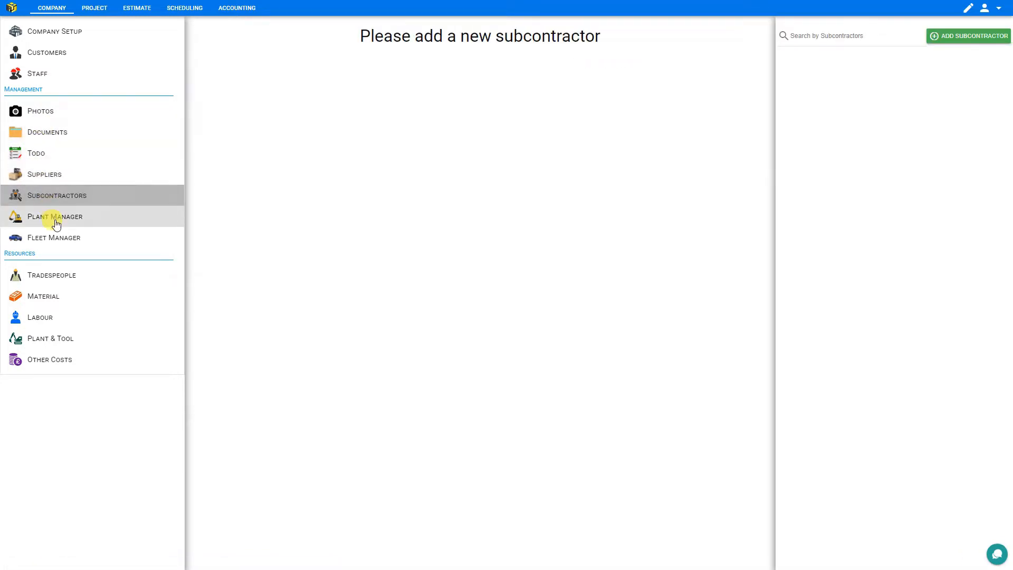
Review the Plant & Tools, Fleet, Tradespeople, Materials, Labour and Other Costs pages, then open Company Setup
{"action": "left_click", "coordinate": [52, 217]}
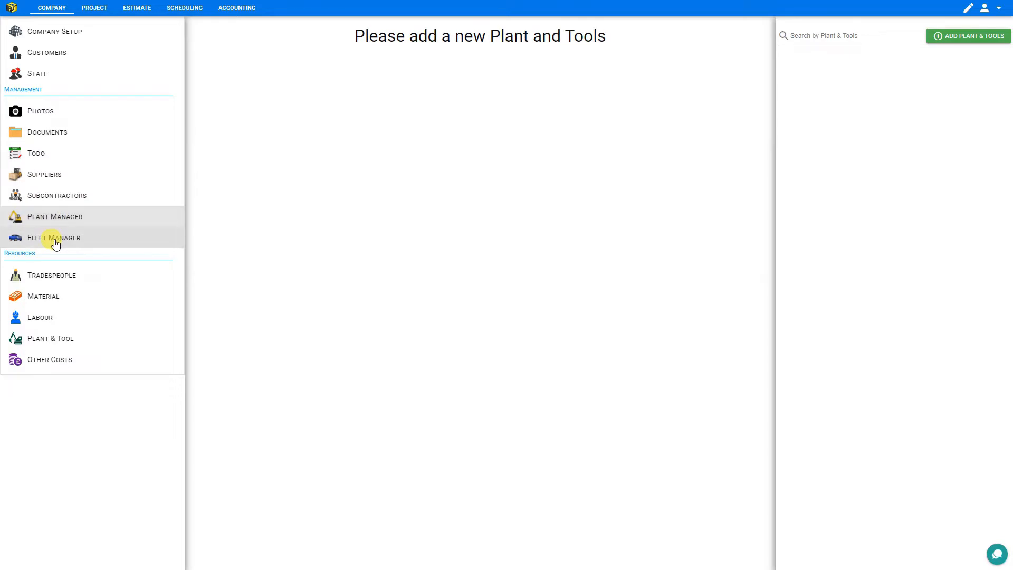
{"action": "left_click", "coordinate": [56, 240]}
{"action": "left_click", "coordinate": [53, 280]}
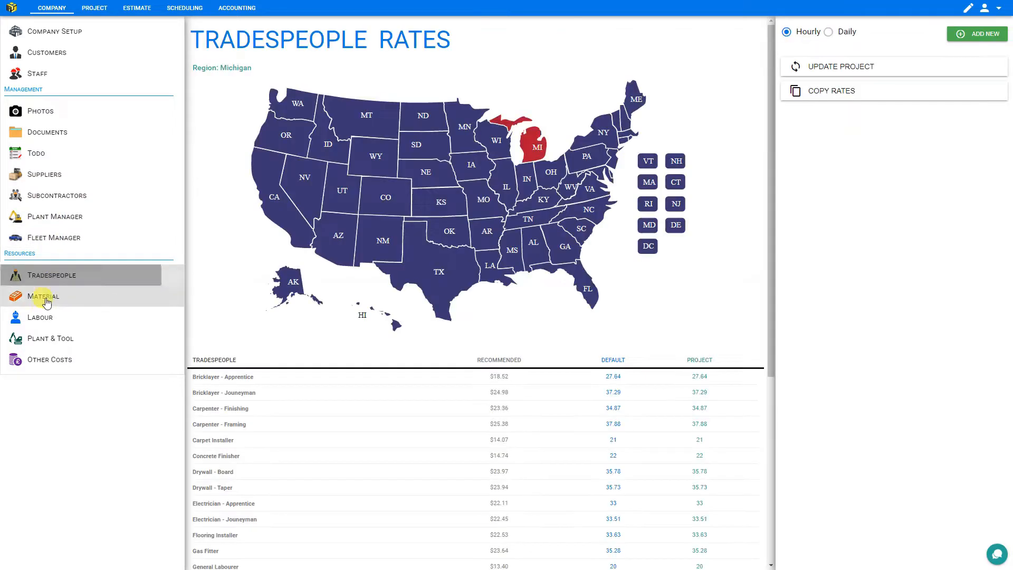
{"action": "left_click", "coordinate": [45, 299]}
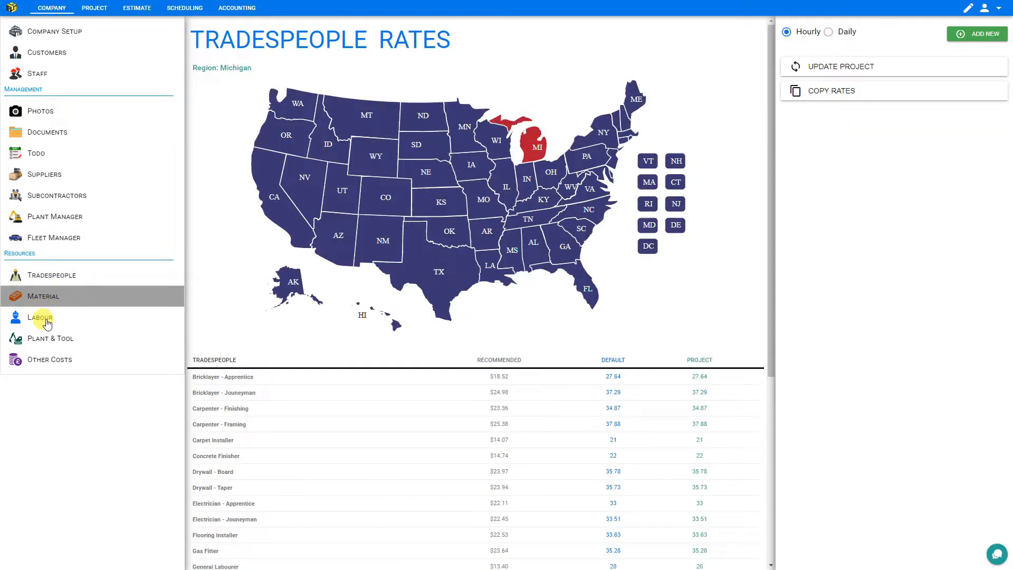
{"action": "left_click", "coordinate": [48, 320]}
{"action": "left_click", "coordinate": [54, 344]}
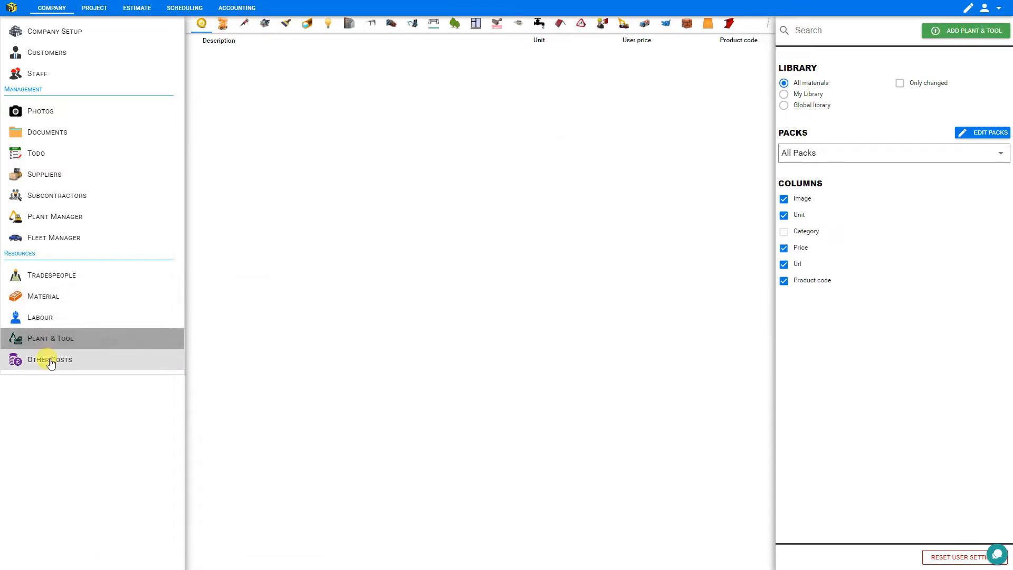
{"action": "left_click", "coordinate": [49, 360]}
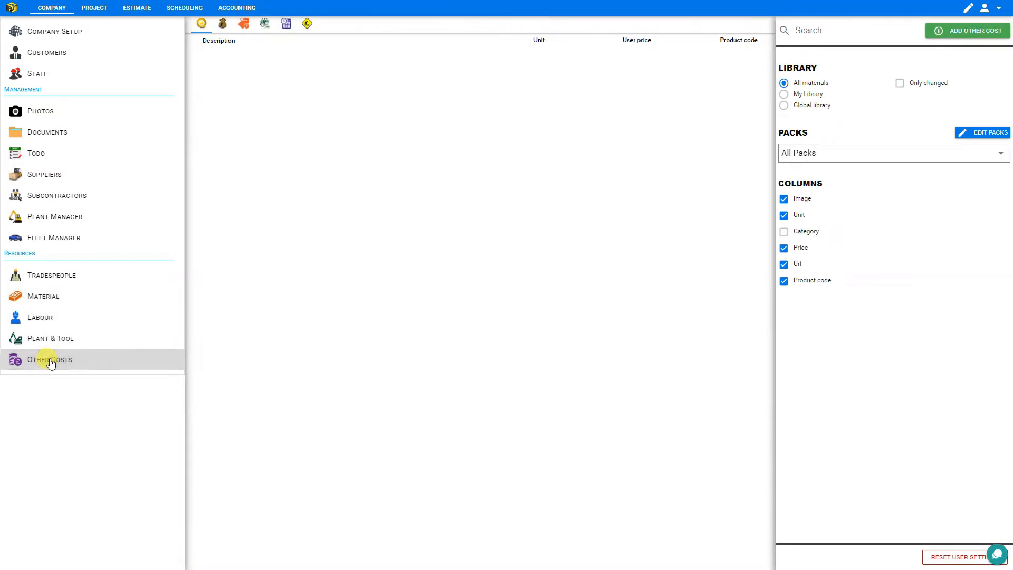
{"action": "left_click", "coordinate": [59, 32]}
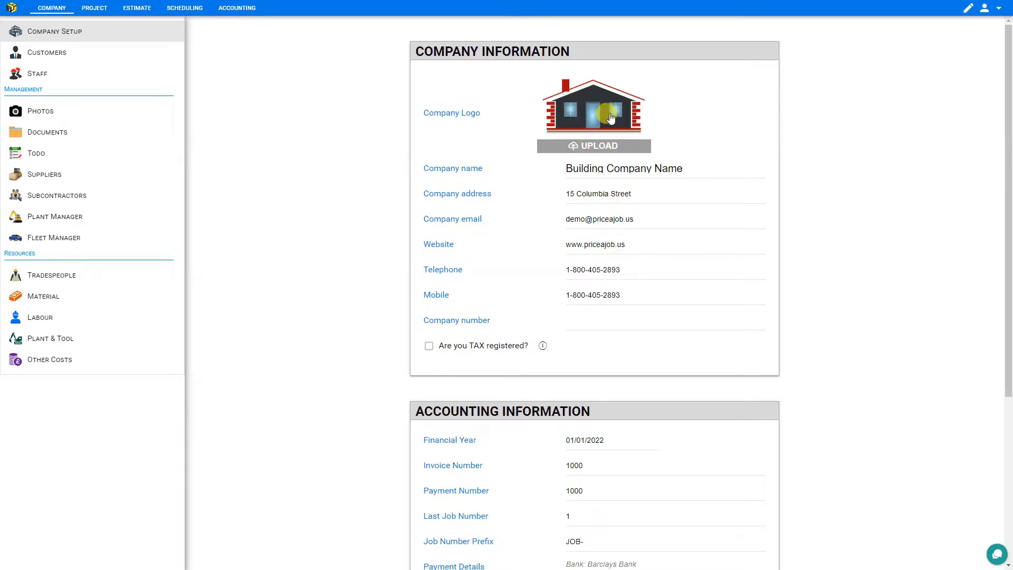
Rename the company to 'Columbia Contracting' and step through the address, email, website, telephone and mobile fields
{"action": "triple_click", "coordinate": [602, 168]}
{"action": "type", "text": "Columbia Contracting"}
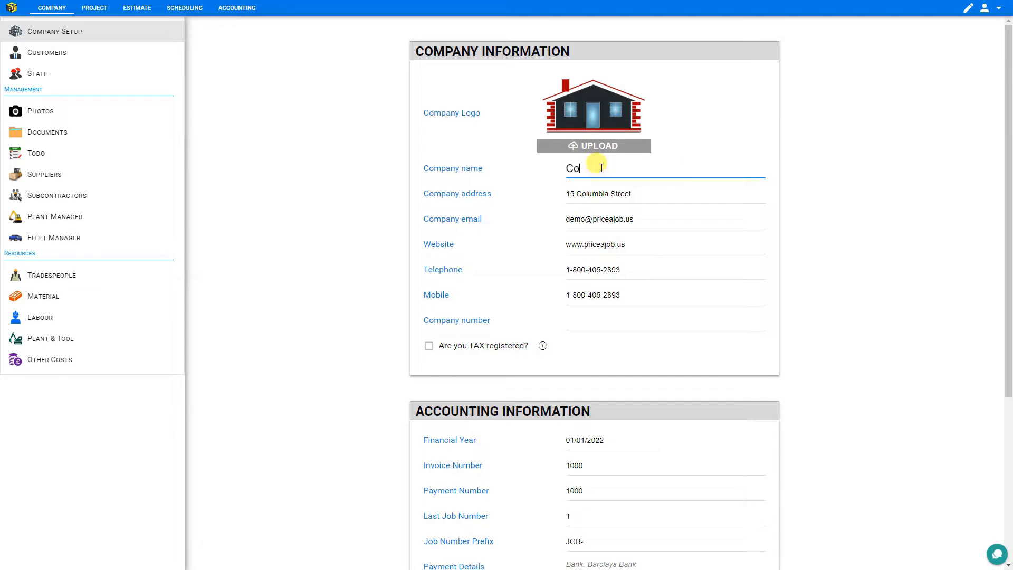
{"action": "left_click", "coordinate": [654, 191]}
{"action": "left_click", "coordinate": [652, 228]}
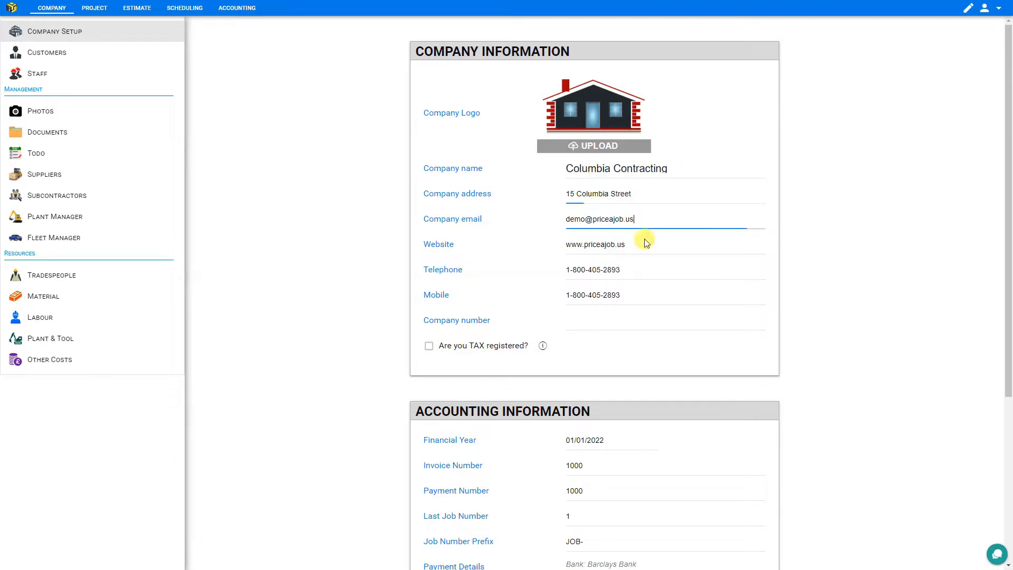
{"action": "left_click", "coordinate": [640, 244]}
{"action": "left_click", "coordinate": [642, 269]}
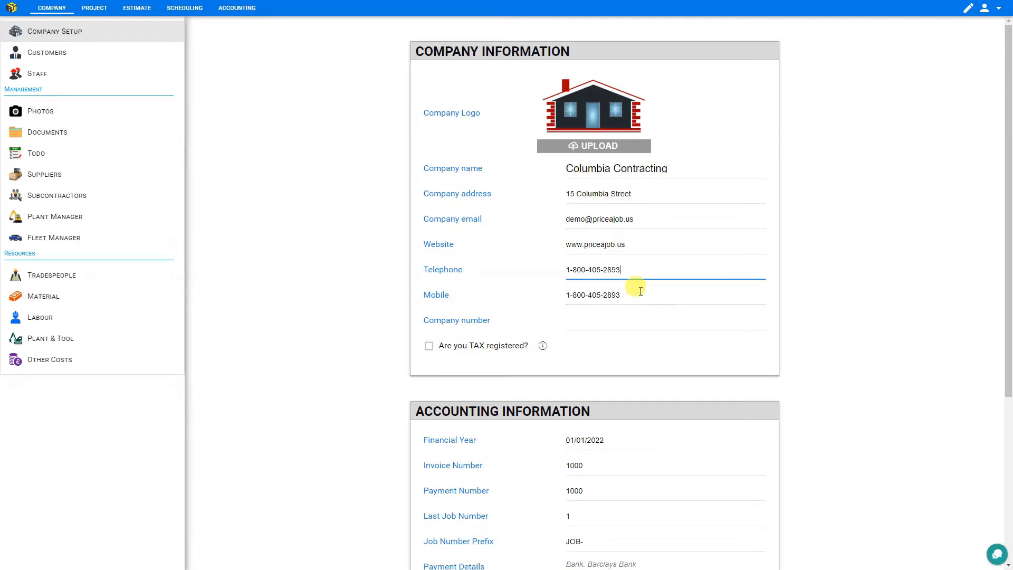
{"action": "left_click", "coordinate": [641, 291]}
Enter company number 123456789, read the TAX info note, and mark the company as TAX registered
{"action": "left_click", "coordinate": [584, 322]}
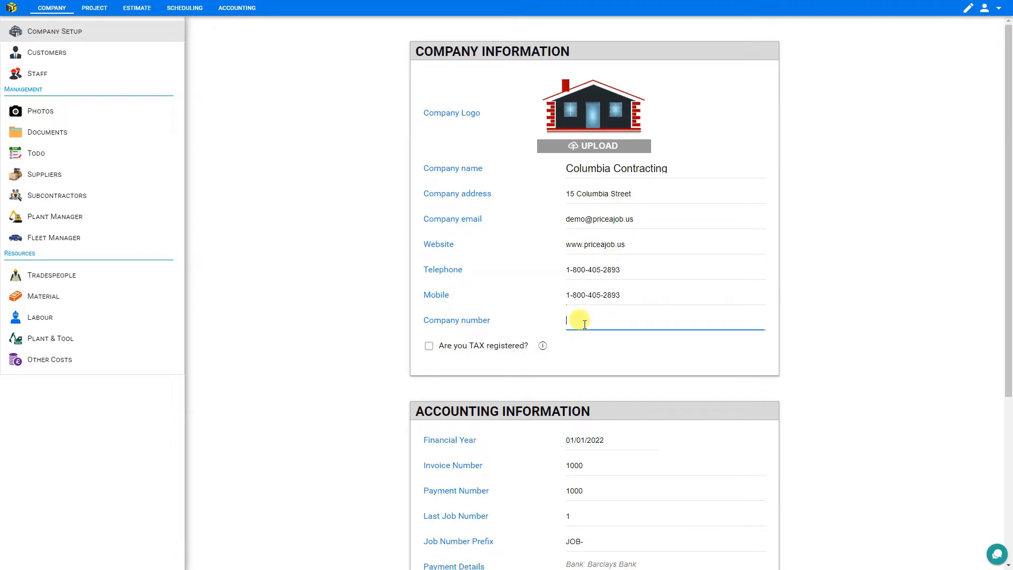
{"action": "type", "text": "123456789"}
{"action": "left_click", "coordinate": [543, 347]}
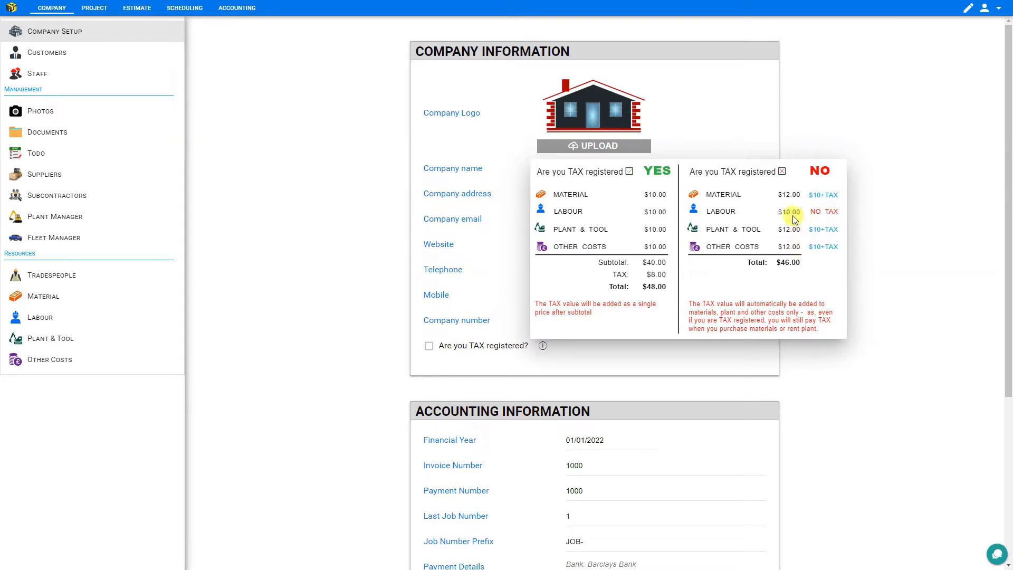
{"action": "left_click", "coordinate": [428, 347]}
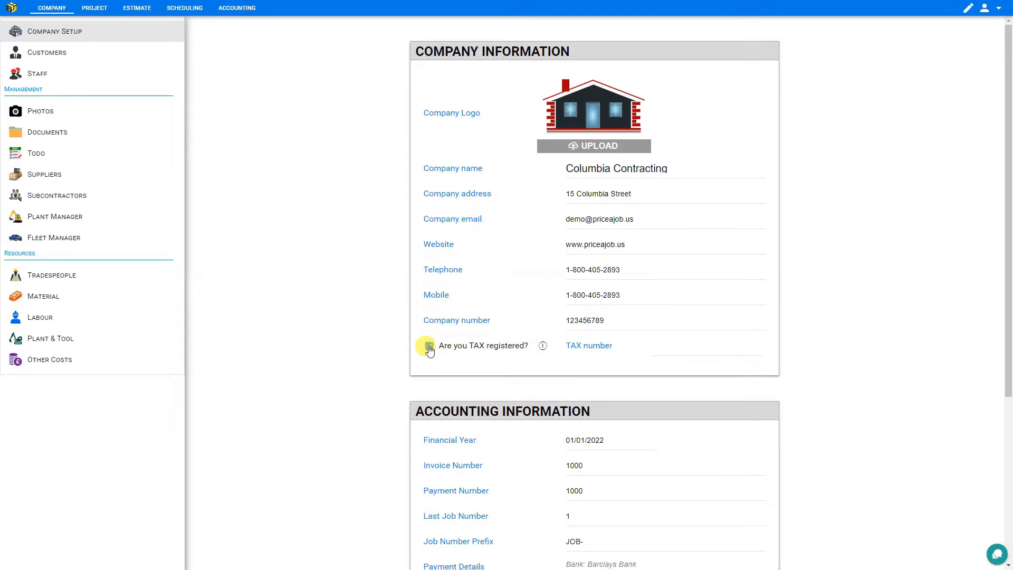
{"action": "scroll", "coordinate": [422, 327], "scroll_direction": "down", "scroll_amount": 5}
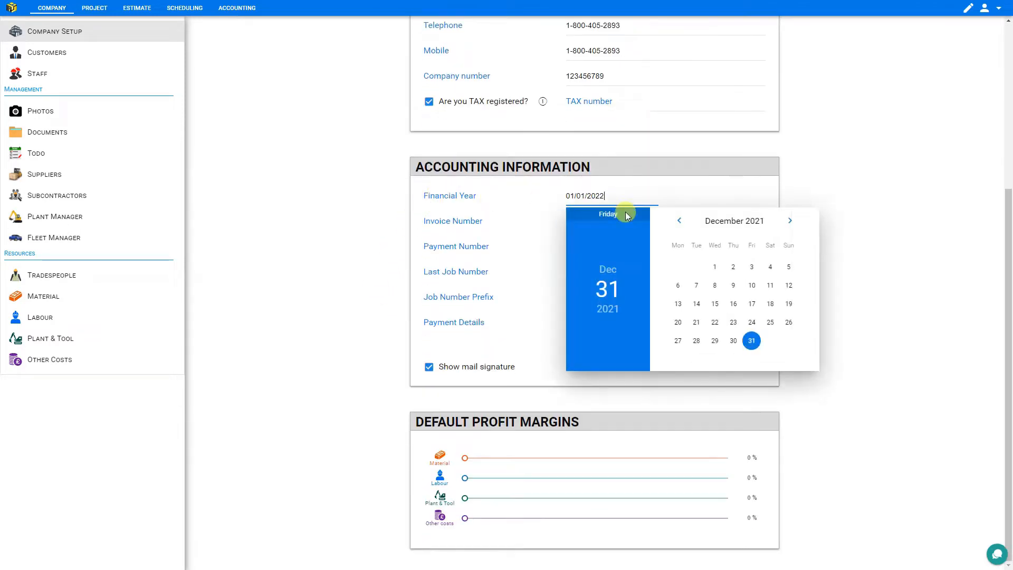
{"action": "left_click", "coordinate": [618, 219]}
{"action": "left_click", "coordinate": [624, 222]}
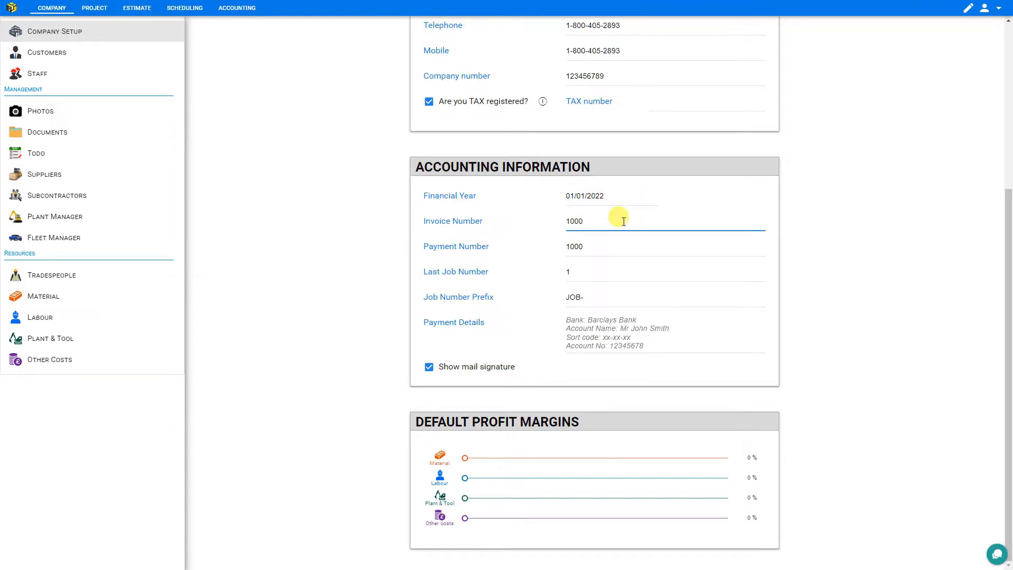
{"action": "left_click", "coordinate": [614, 248]}
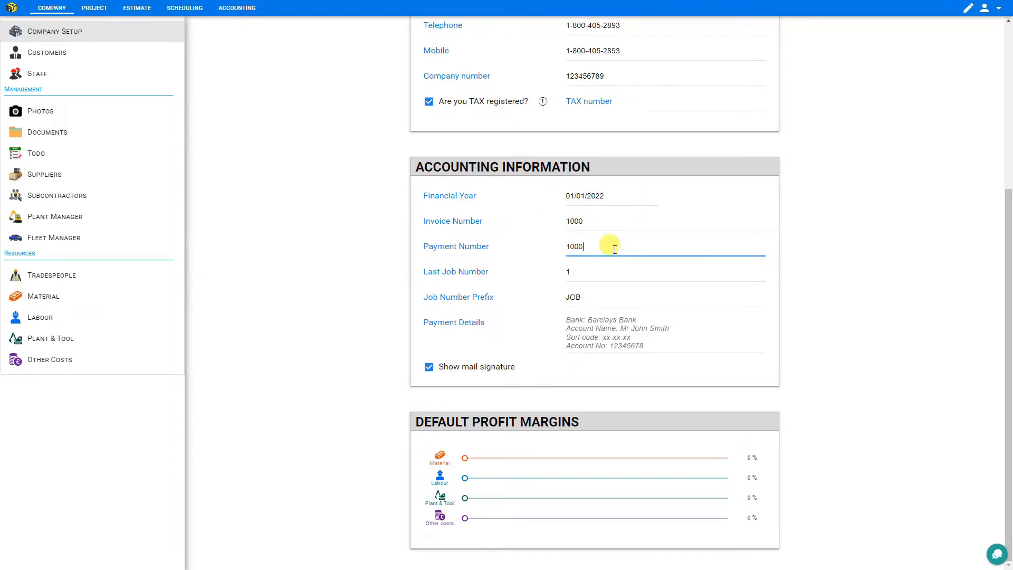
{"action": "left_click", "coordinate": [608, 273]}
{"action": "left_click", "coordinate": [612, 297]}
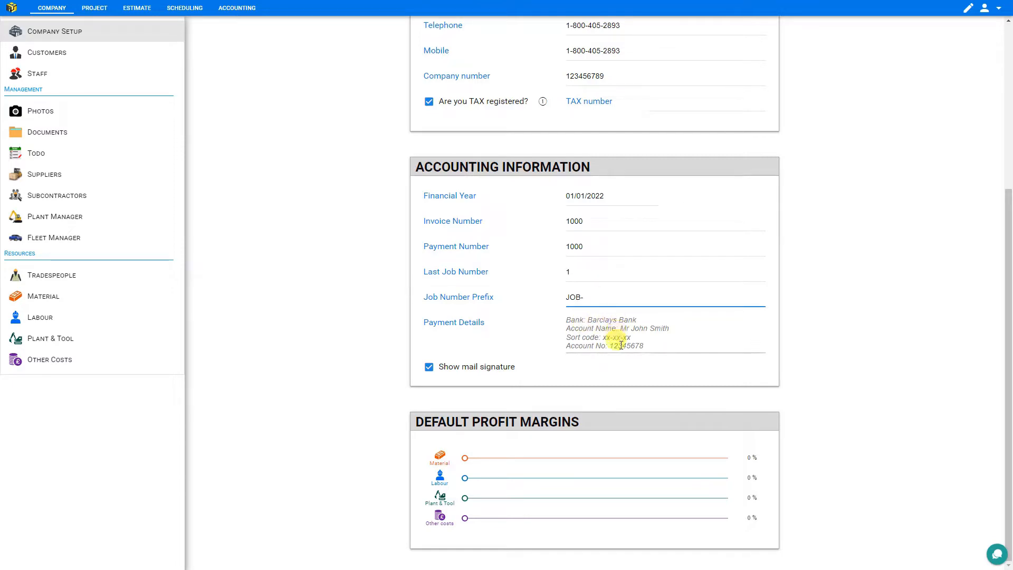
Turn on the mail signature and set the Material, Labour, Plant & Tool and Other costs margins to 20%
{"action": "left_click", "coordinate": [428, 368]}
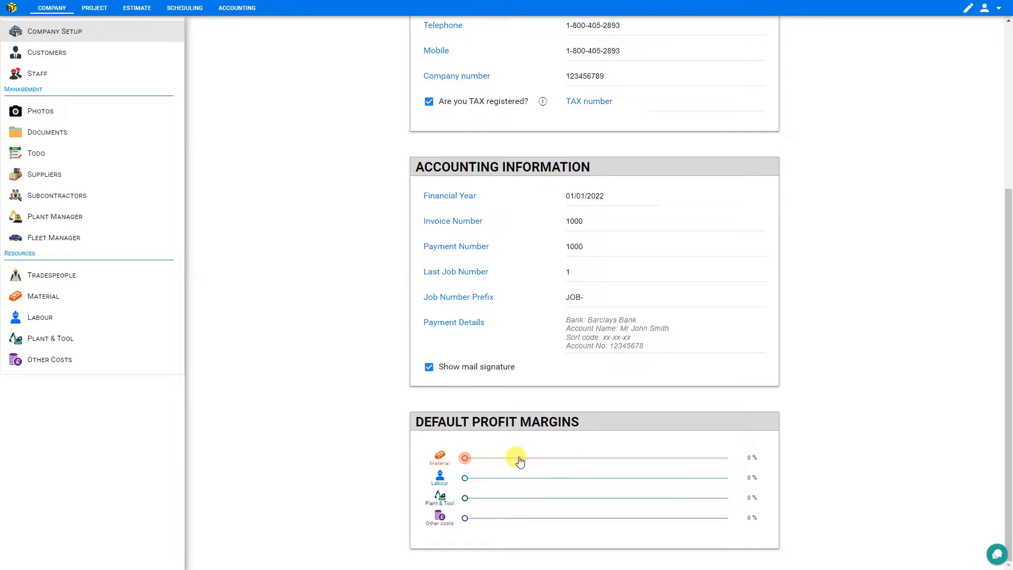
{"action": "left_click_drag", "start_coordinate": [468, 463], "coordinate": [504, 478]}
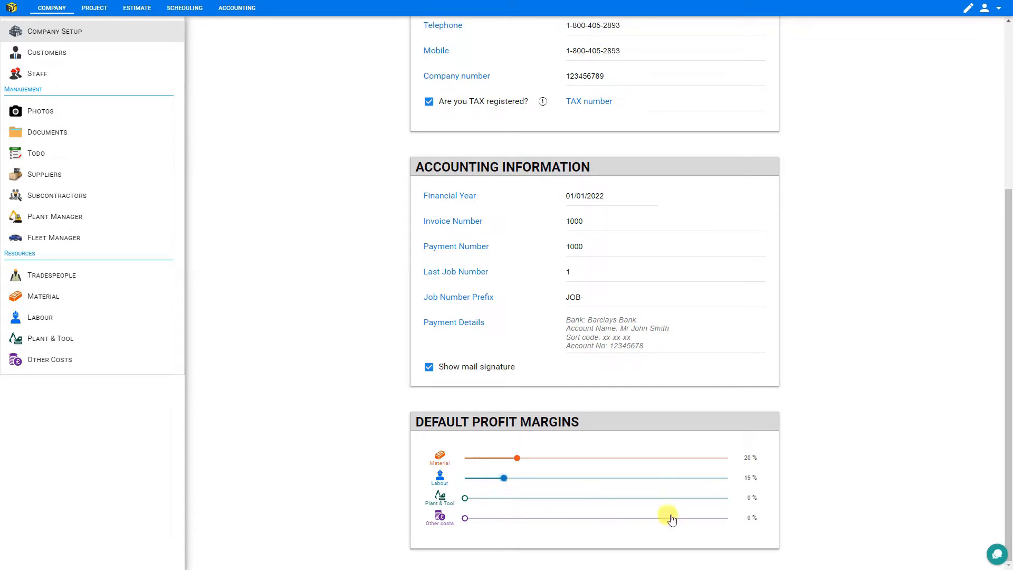
{"action": "left_click", "coordinate": [745, 497]}
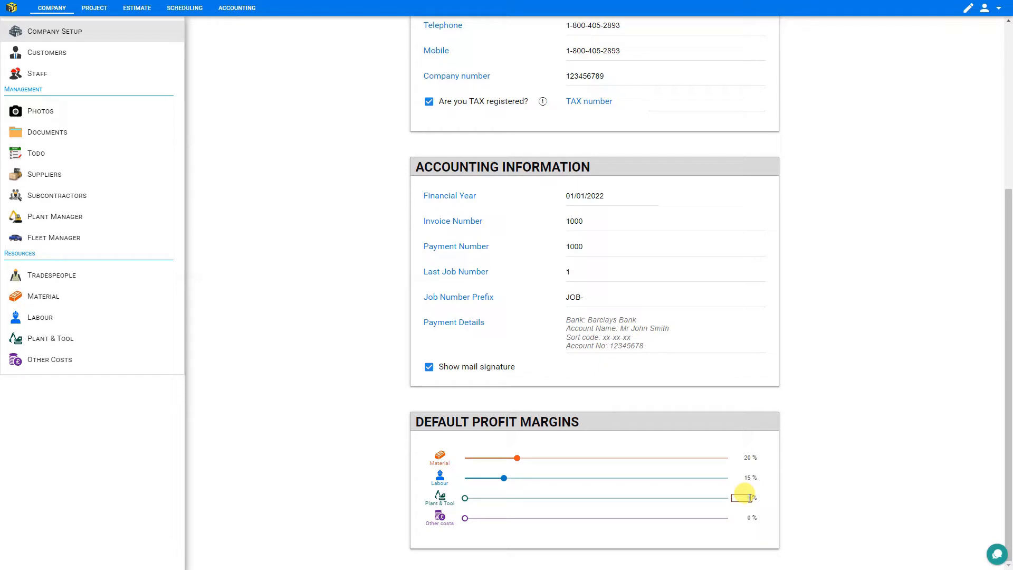
{"action": "left_click", "coordinate": [748, 518]}
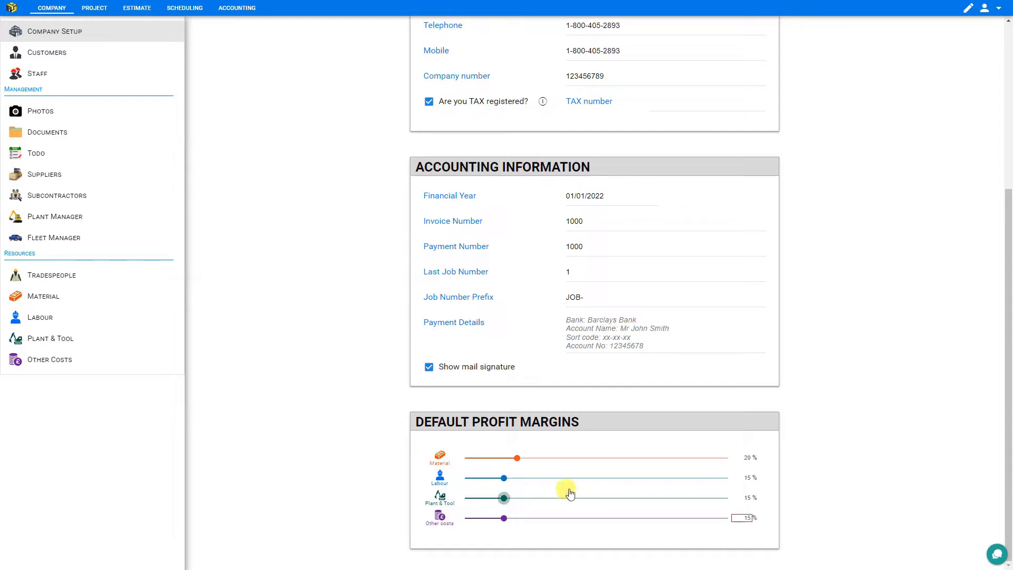
{"action": "left_click", "coordinate": [505, 479]}
{"action": "left_click_drag", "start_coordinate": [512, 482], "coordinate": [517, 519]}
Open the customer and look at the Statement, Documents and Notes tabs before returning to General
{"action": "left_click", "coordinate": [69, 57]}
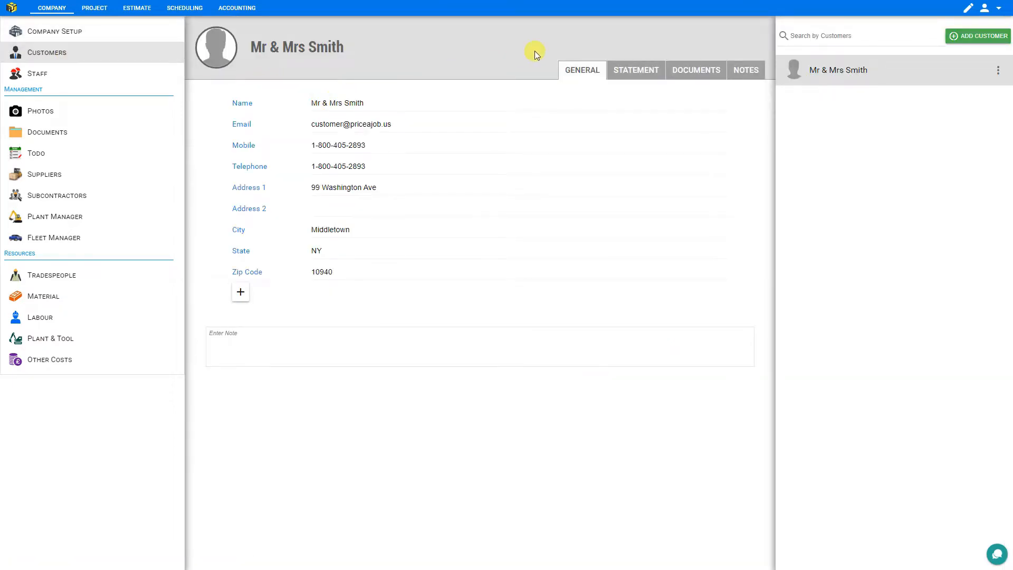
{"action": "left_click", "coordinate": [636, 69]}
{"action": "left_click", "coordinate": [691, 70]}
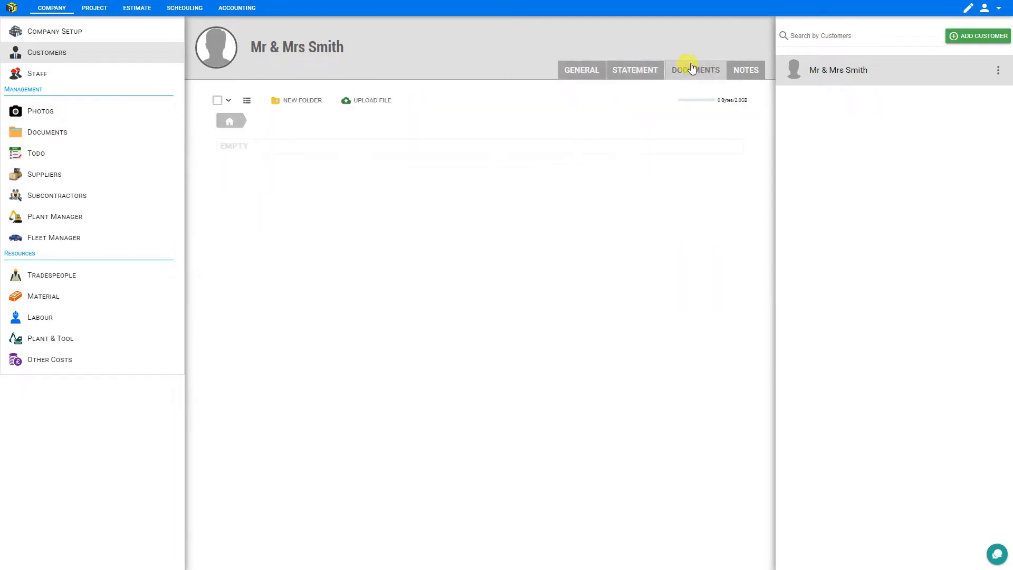
{"action": "left_click", "coordinate": [749, 69]}
{"action": "left_click", "coordinate": [569, 67]}
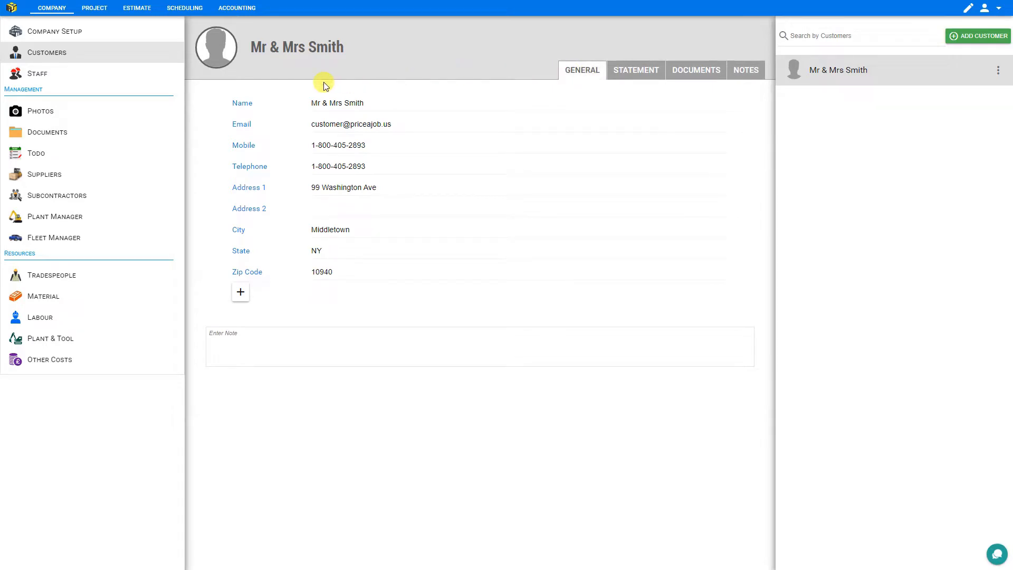
Remove the customer's profile photo, go over the Name, Email, Mobile and Address fields, and add a custom field
{"action": "mouse_move", "coordinate": [218, 55]}
{"action": "left_click", "coordinate": [221, 54]}
{"action": "left_click", "coordinate": [380, 99]}
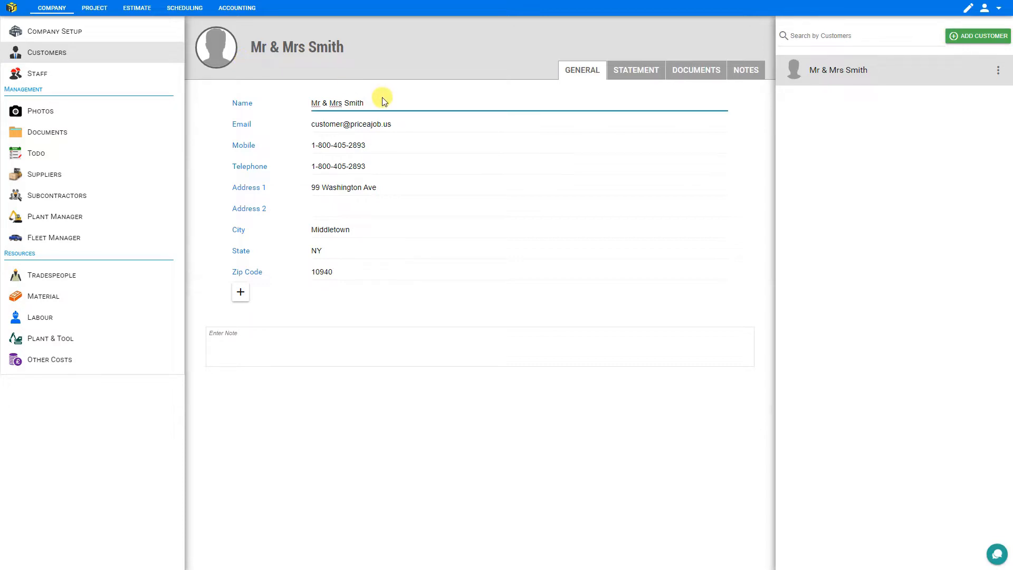
{"action": "left_click", "coordinate": [393, 122]}
{"action": "left_click", "coordinate": [380, 142]}
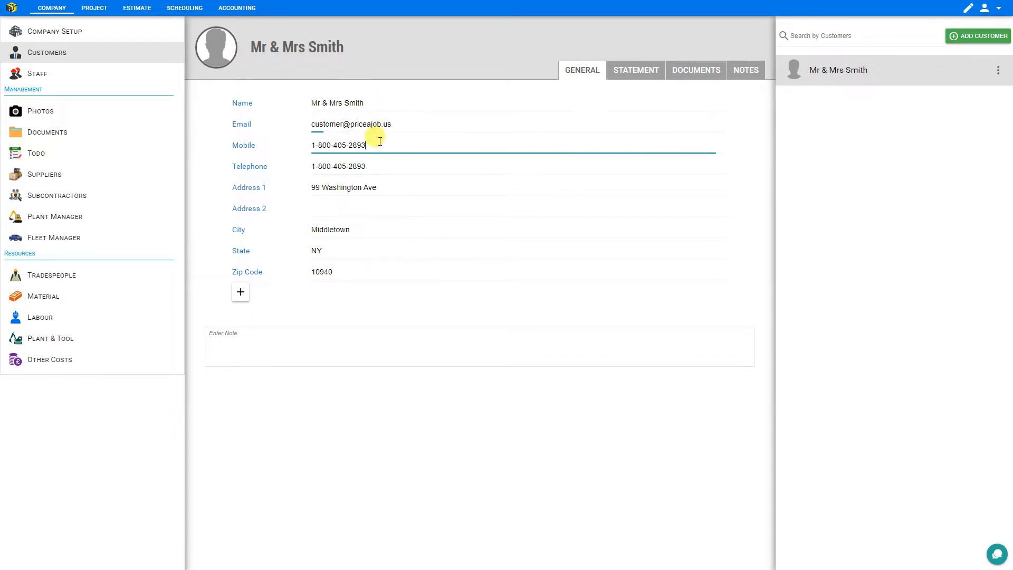
{"action": "left_click", "coordinate": [377, 190]}
{"action": "left_click", "coordinate": [248, 357]}
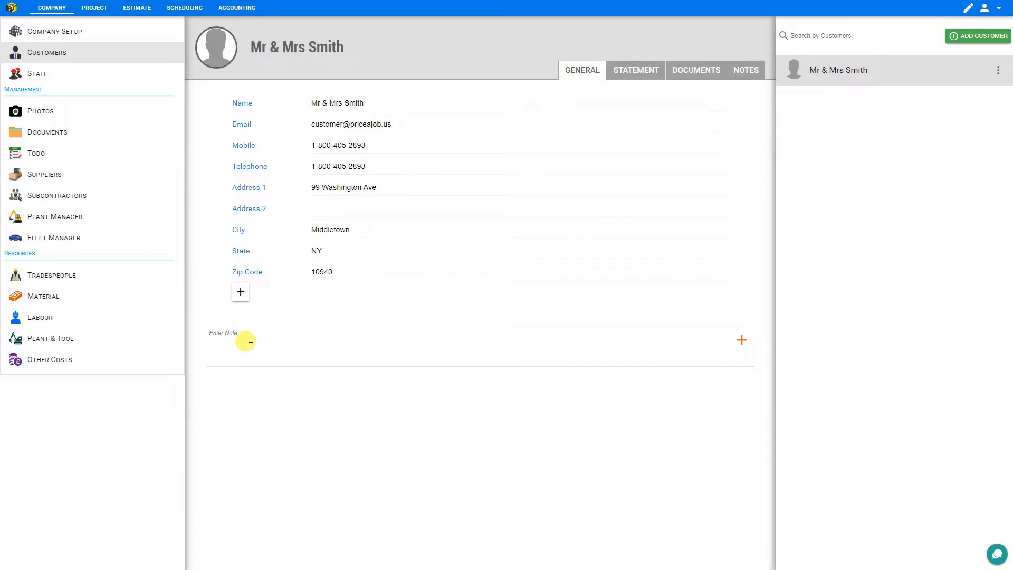
{"action": "left_click", "coordinate": [241, 295]}
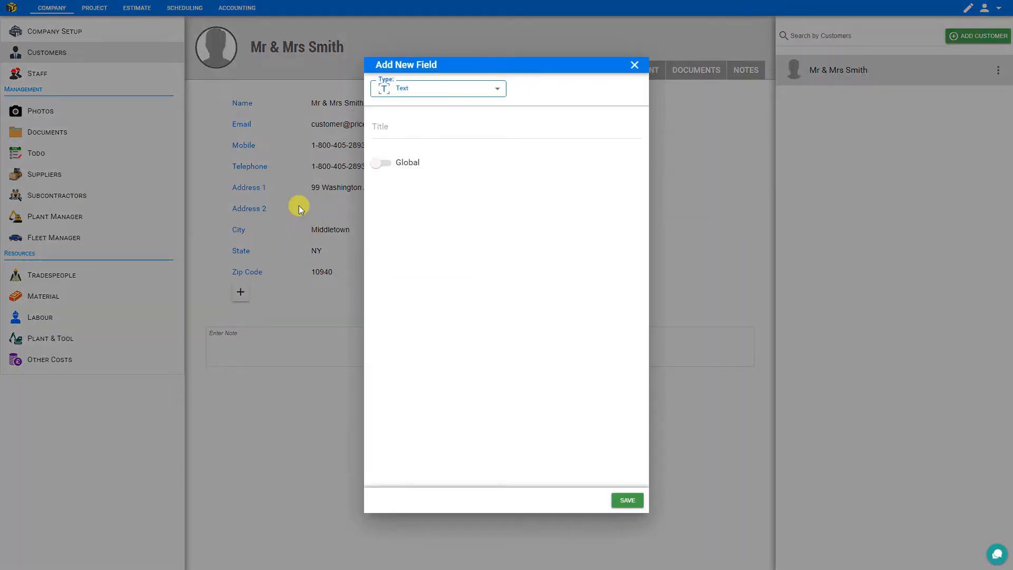
View the available field types, then close the Add New Field dialog without saving
{"action": "left_click", "coordinate": [496, 88]}
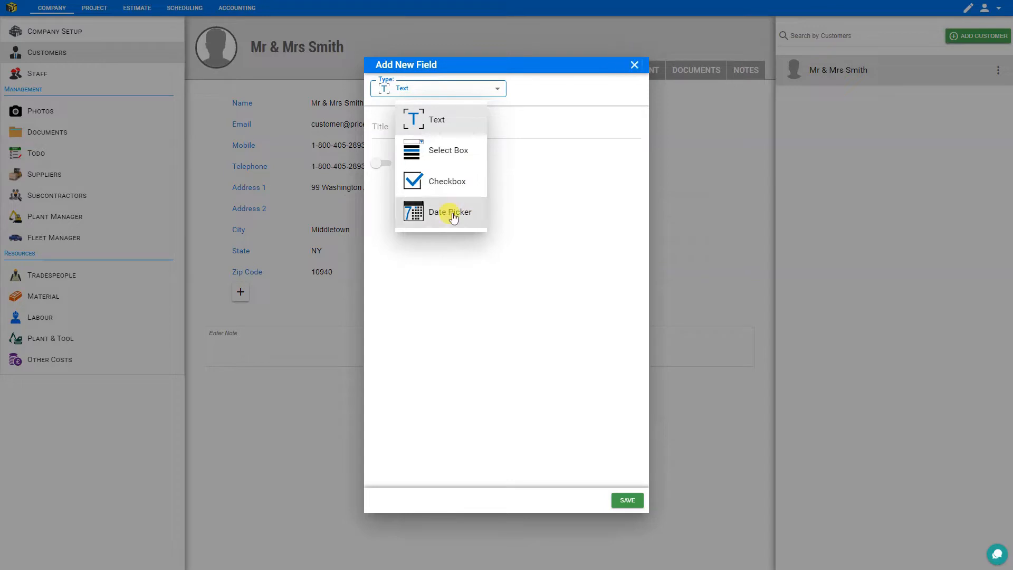
{"action": "left_click", "coordinate": [634, 65]}
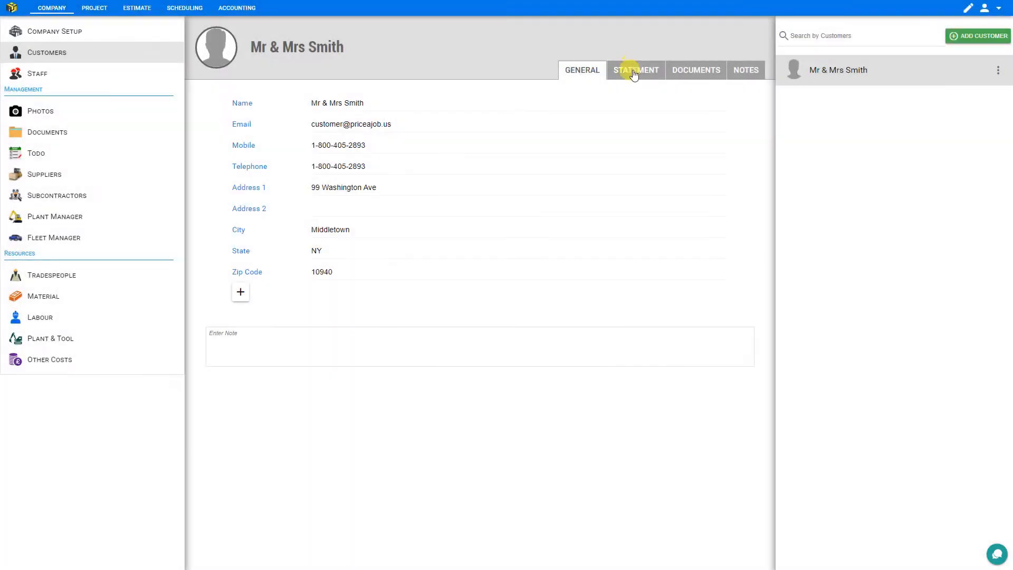
Check the statement's fiscal-year and Add Transaction menus, then switch to the empty Documents tab
{"action": "left_click", "coordinate": [633, 72]}
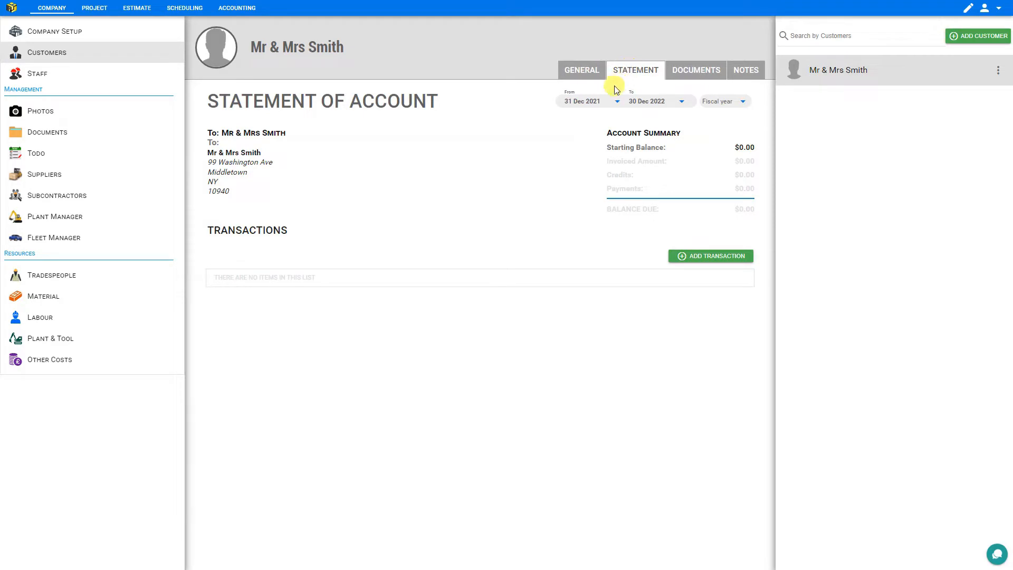
{"action": "left_click", "coordinate": [742, 103]}
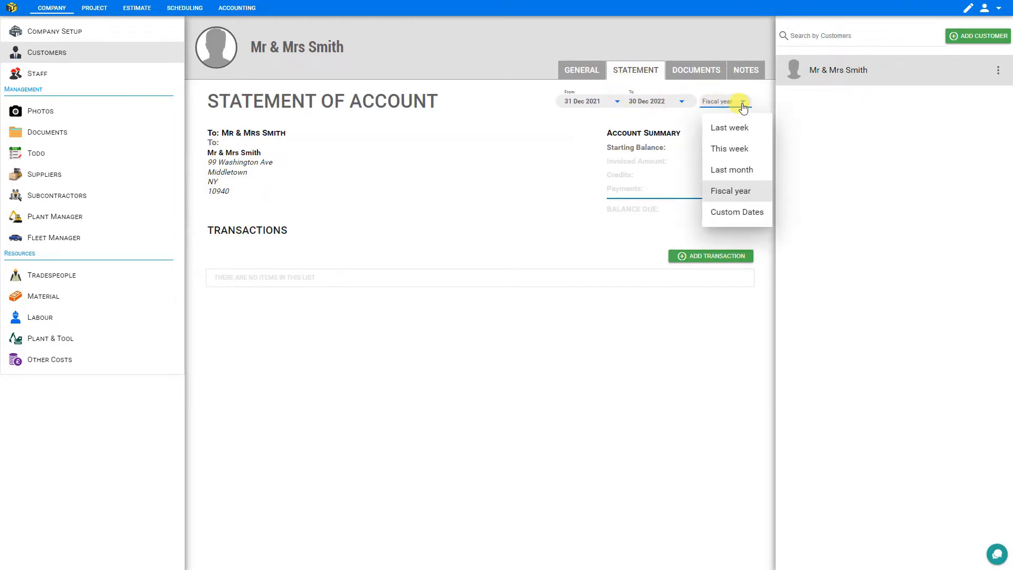
{"action": "left_click", "coordinate": [742, 103]}
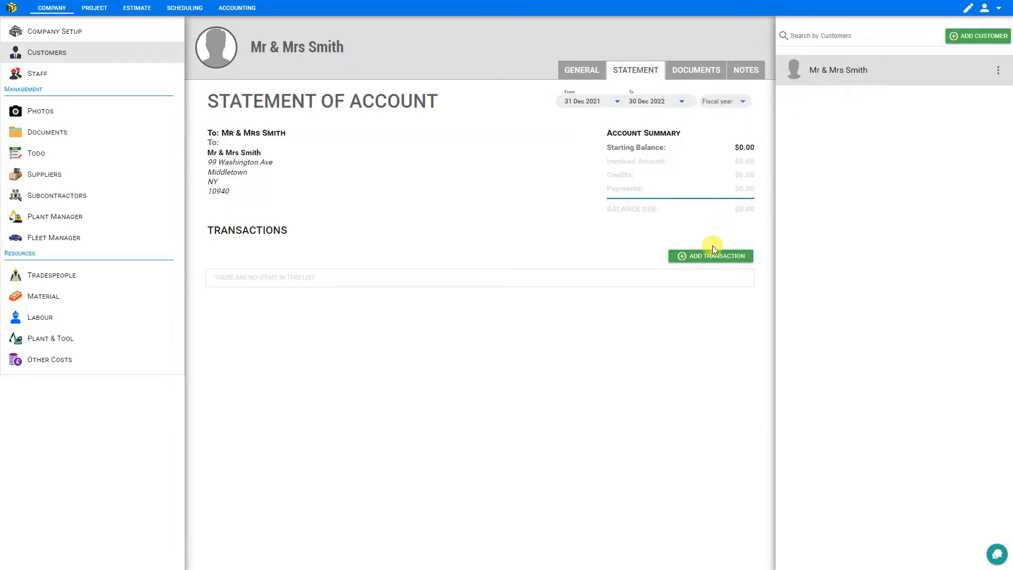
{"action": "left_click", "coordinate": [713, 263]}
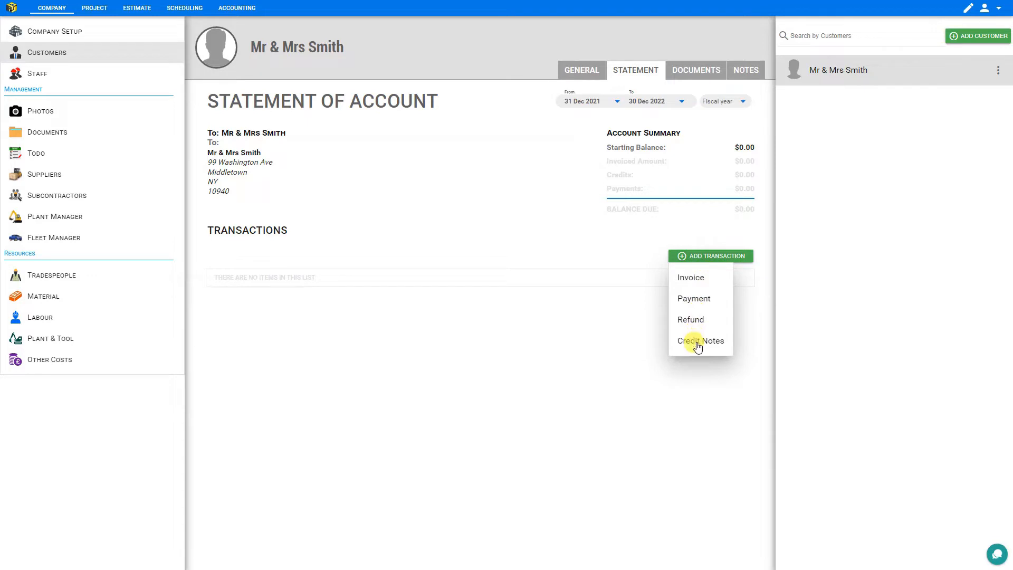
{"action": "left_click", "coordinate": [695, 73]}
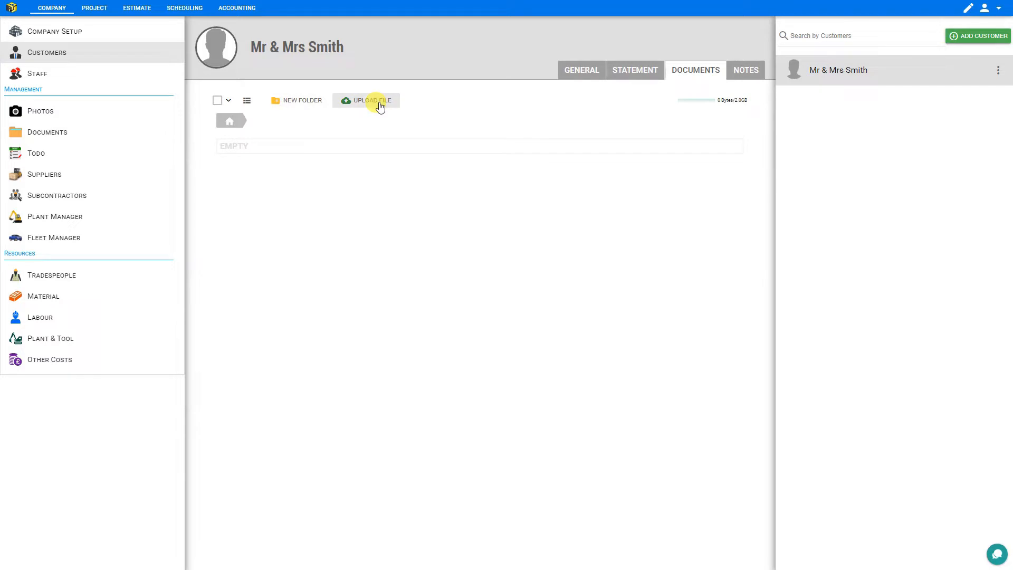
Add three new note rows in the customer's Notes tab and move the first note lower
{"action": "left_click", "coordinate": [747, 73]}
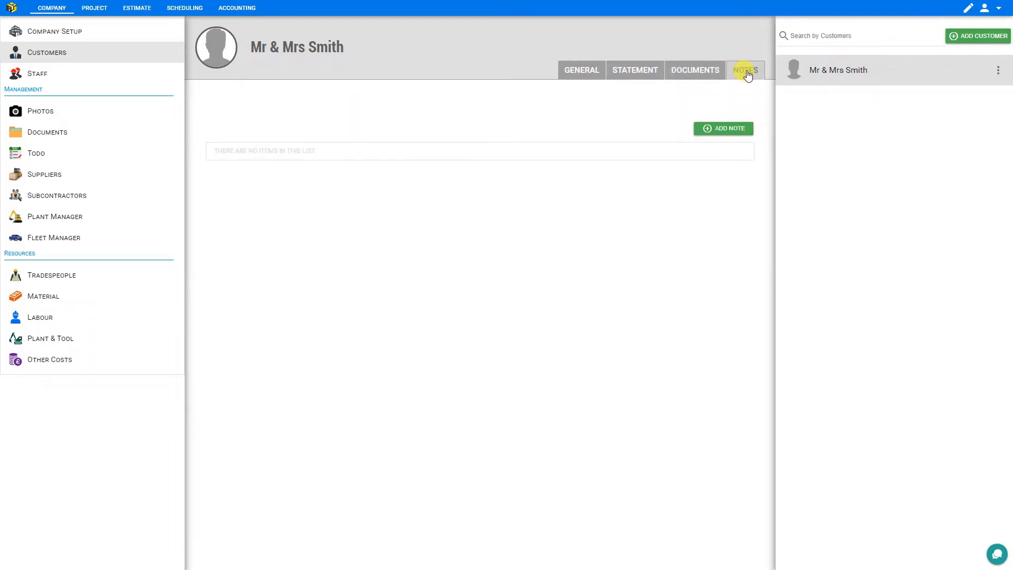
{"action": "left_click", "coordinate": [729, 132]}
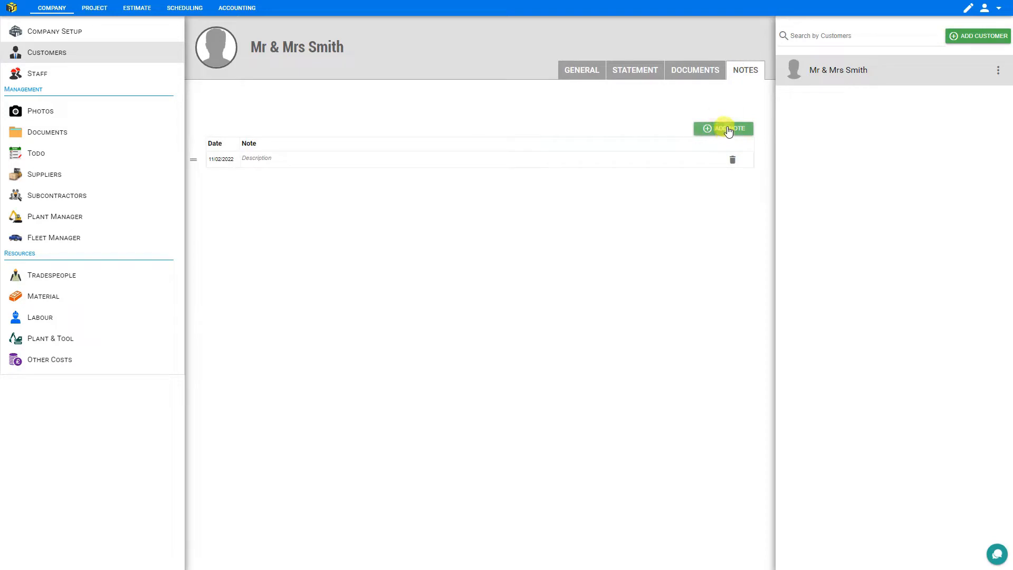
{"action": "left_click", "coordinate": [729, 132]}
{"action": "left_click", "coordinate": [728, 132]}
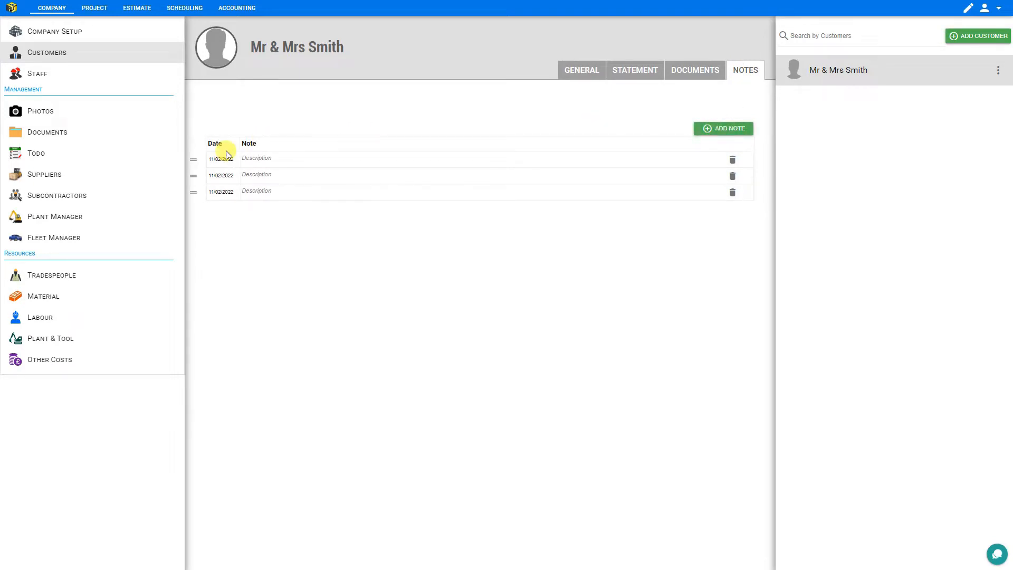
{"action": "left_click_drag", "start_coordinate": [193, 160], "coordinate": [206, 210]}
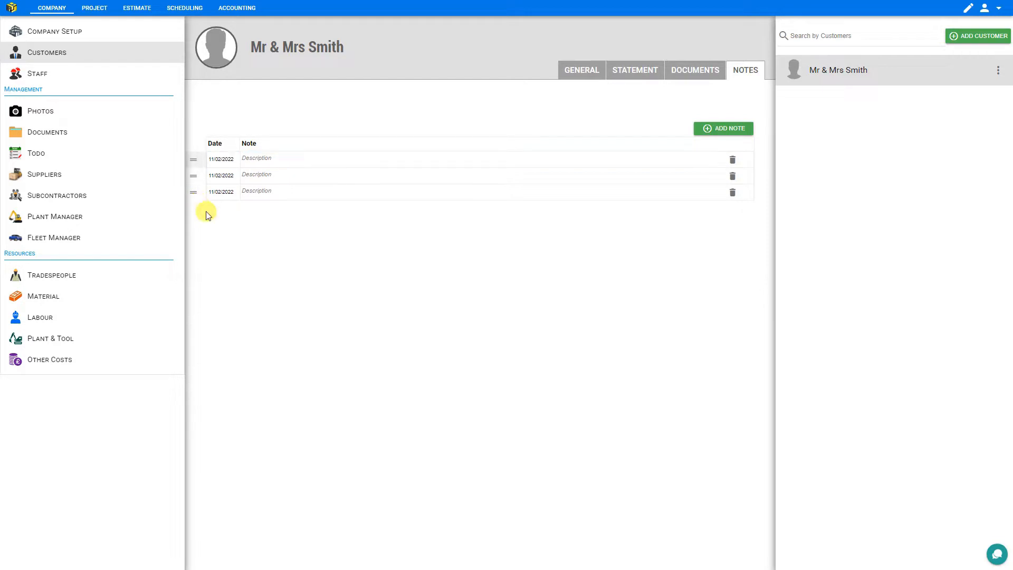
Delete two of the customer's notes, confirming each deletion
{"action": "left_click", "coordinate": [732, 161]}
{"action": "left_click", "coordinate": [554, 318]}
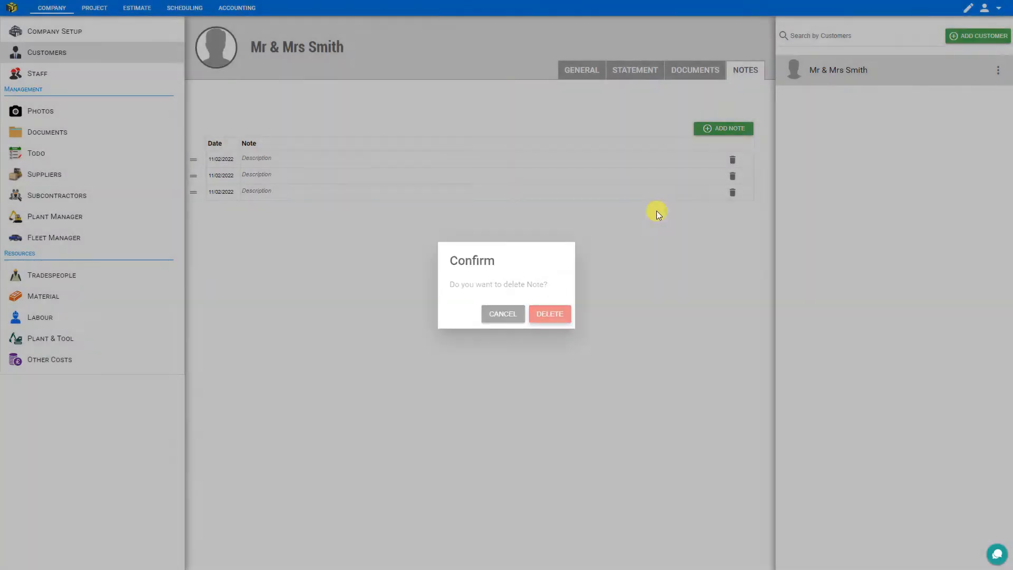
{"action": "left_click", "coordinate": [732, 160]}
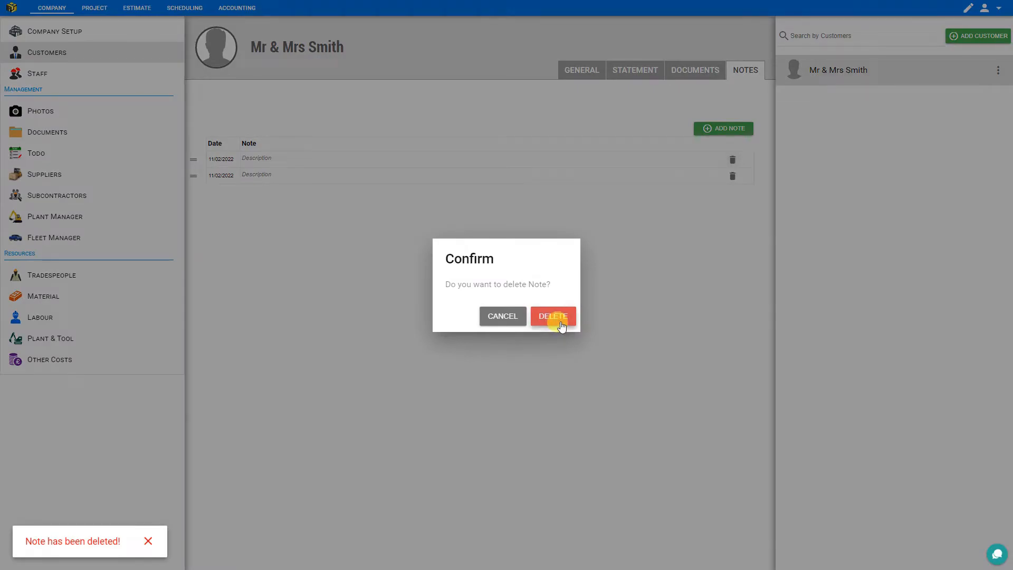
{"action": "left_click", "coordinate": [552, 317]}
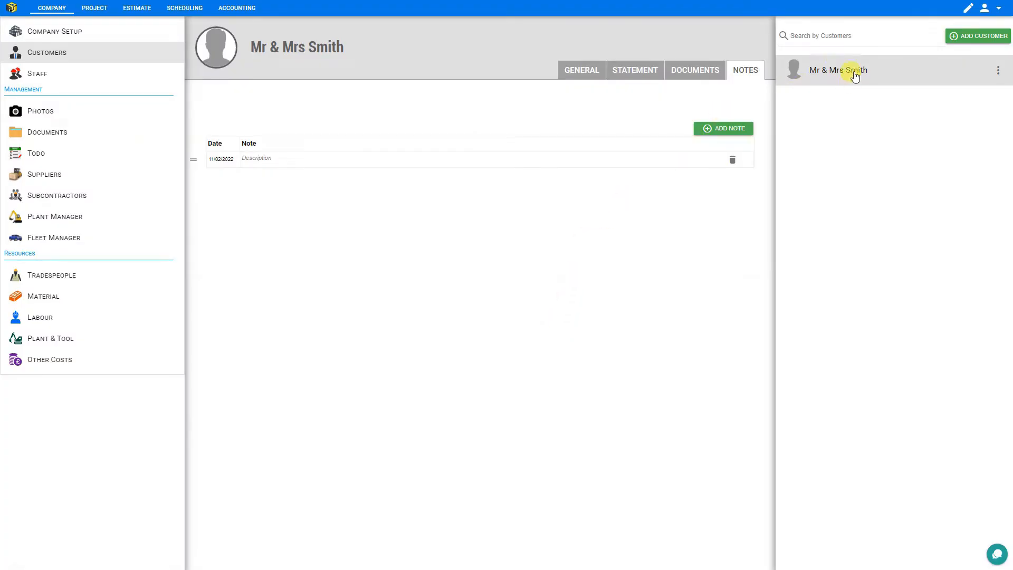
Add and save a new customer titled with the customer's name, then review its General details
{"action": "left_click", "coordinate": [999, 74]}
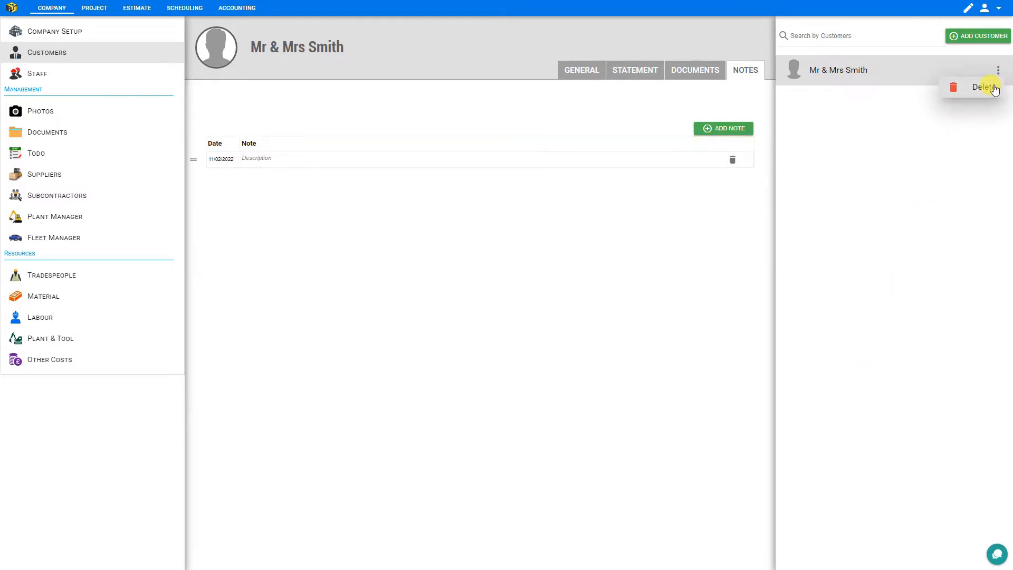
{"action": "left_click", "coordinate": [995, 71]}
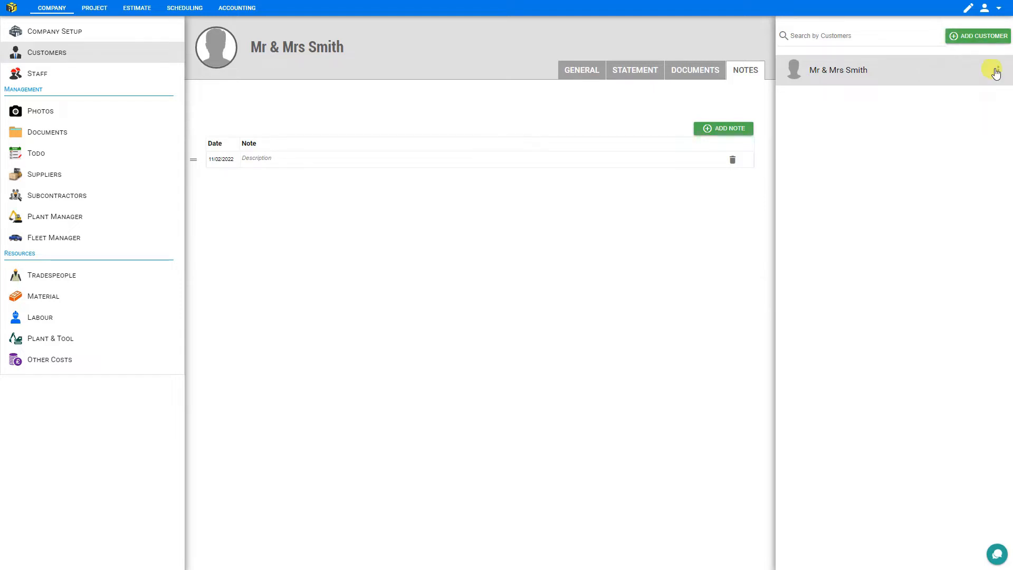
{"action": "left_click", "coordinate": [984, 37]}
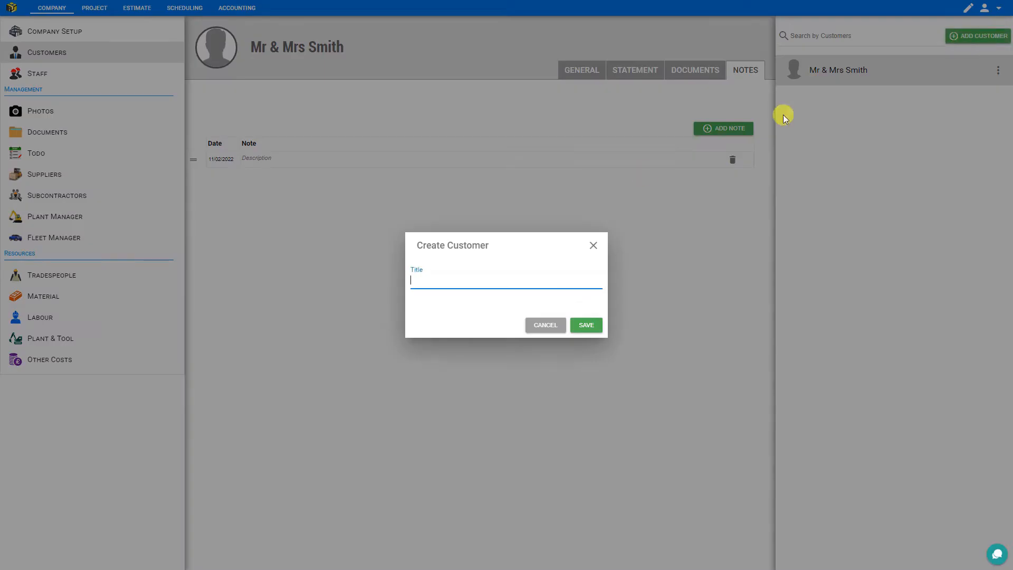
{"action": "type", "text": "Mrs. Davis"}
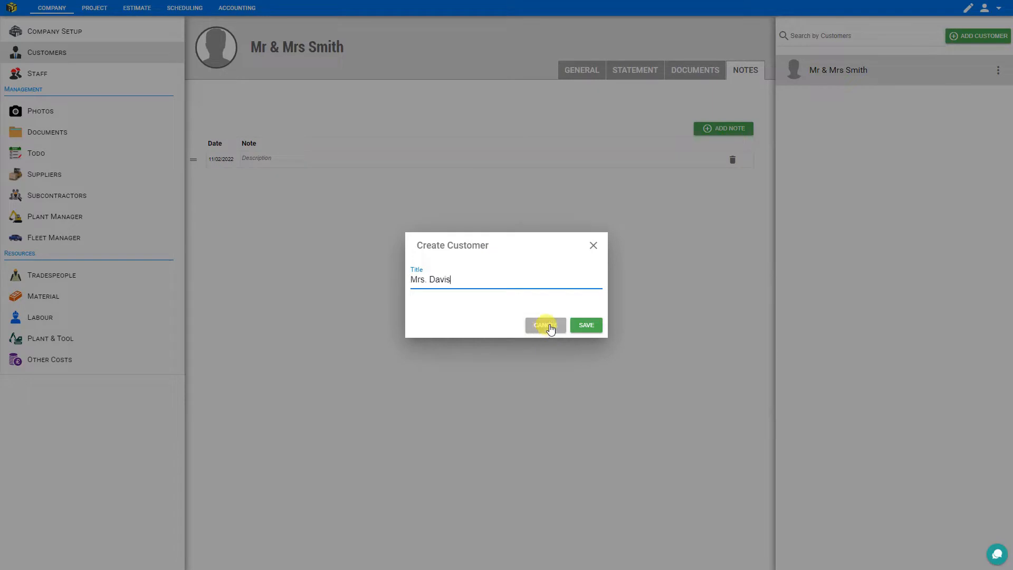
{"action": "left_click", "coordinate": [586, 326]}
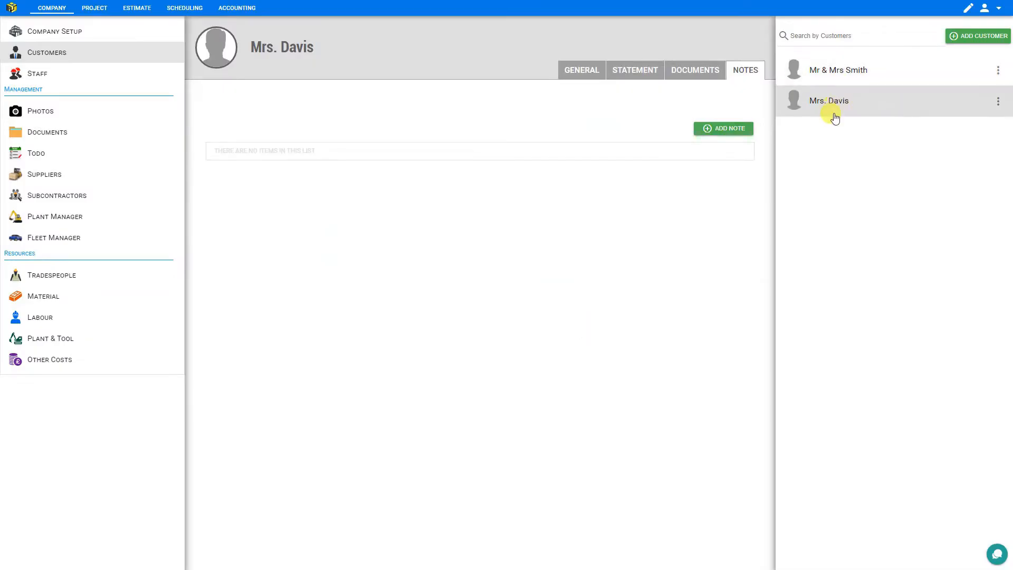
{"action": "left_click", "coordinate": [580, 71]}
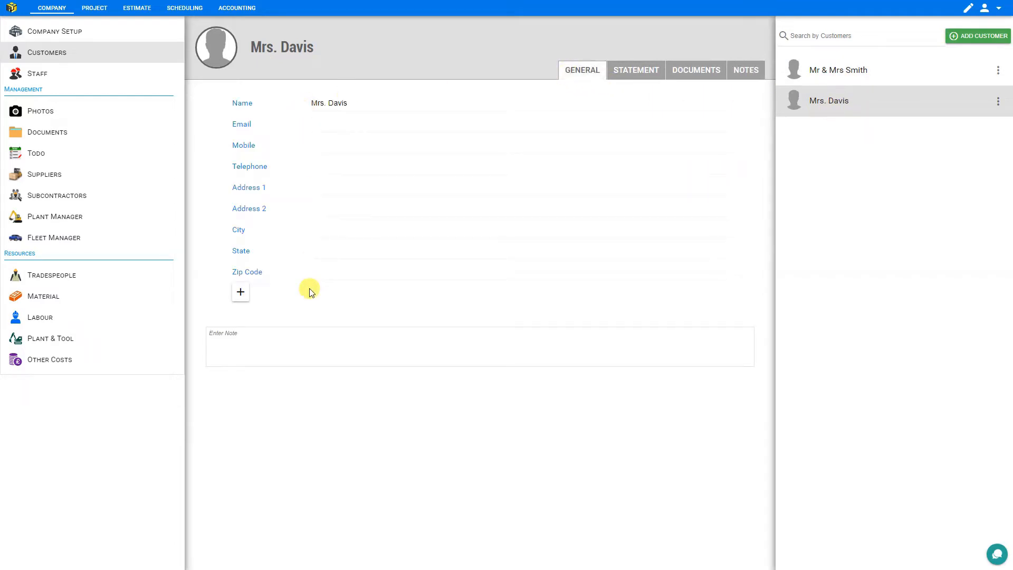
{"action": "left_click", "coordinate": [32, 75]}
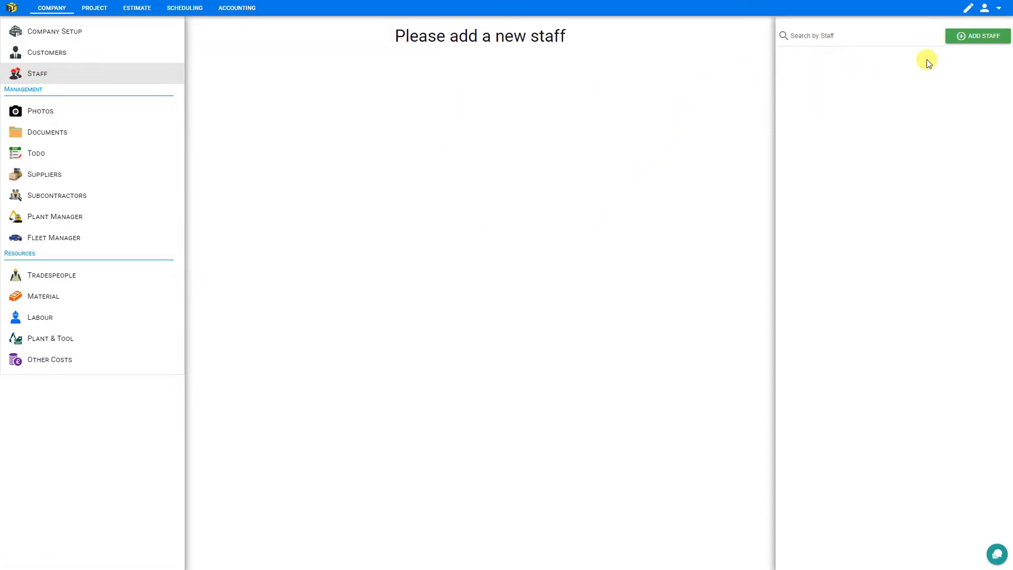
Create and save a new staff member under the staff member's first name
{"action": "left_click", "coordinate": [979, 38]}
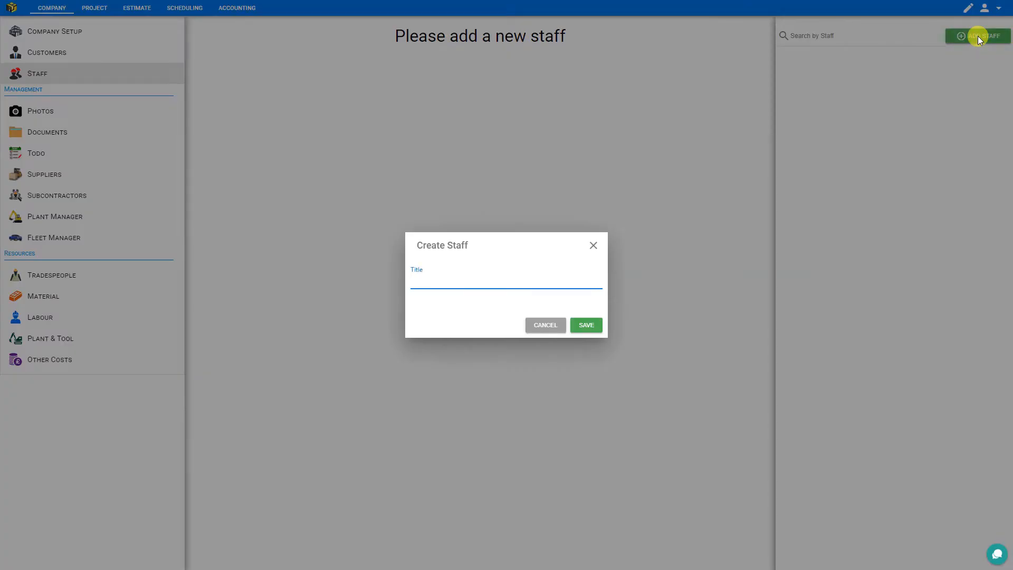
{"action": "key", "text": "Return"}
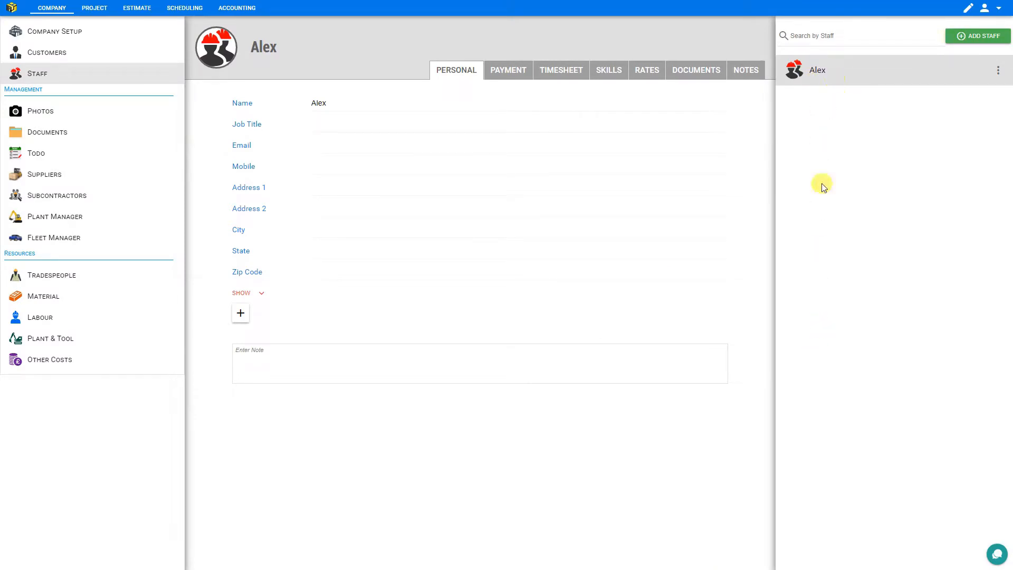
{"action": "left_click", "coordinate": [997, 71]}
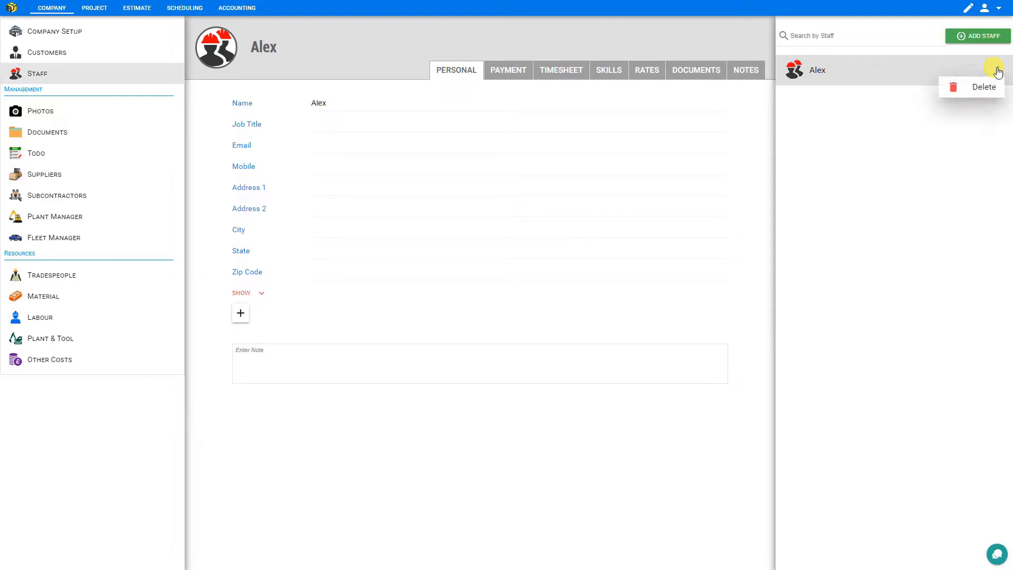
{"action": "left_click", "coordinate": [850, 76]}
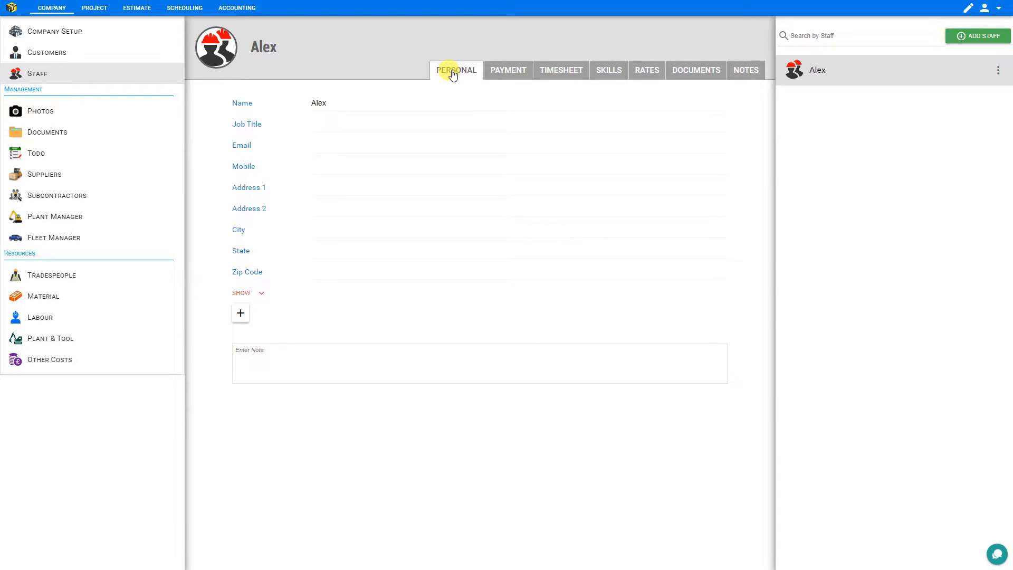
Browse the staff member's Payment, Timesheet, Skills, Rates, Documents and Notes tabs, then return to Personal
{"action": "left_click", "coordinate": [502, 71]}
{"action": "left_click", "coordinate": [561, 70]}
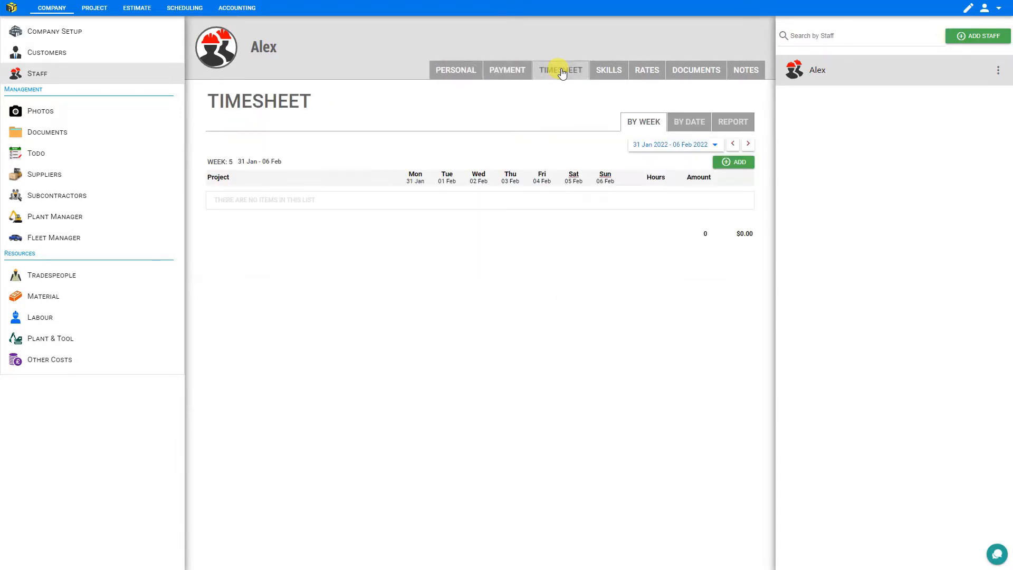
{"action": "left_click", "coordinate": [620, 73]}
{"action": "left_click", "coordinate": [650, 71]}
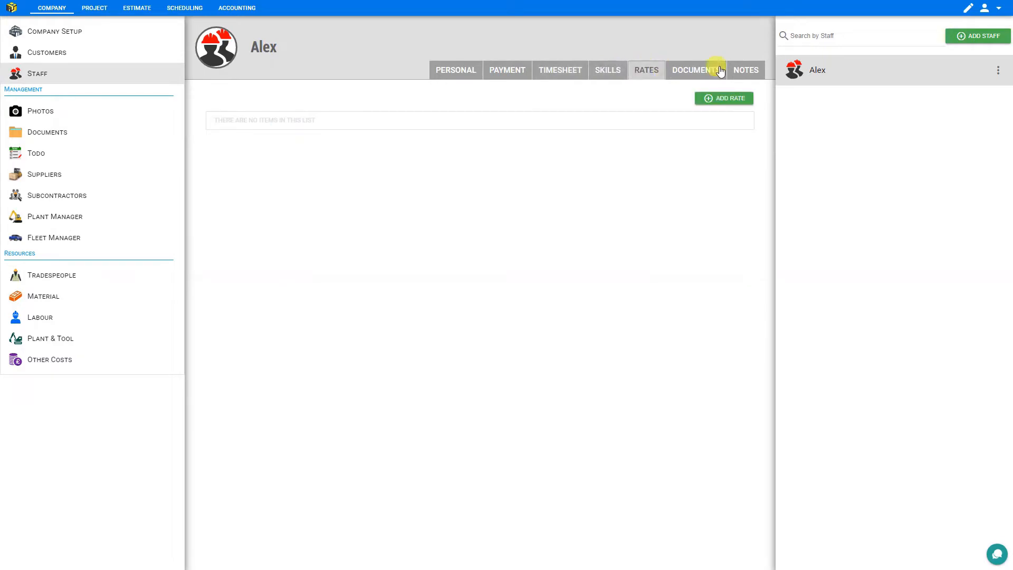
{"action": "left_click", "coordinate": [693, 72]}
{"action": "left_click", "coordinate": [746, 71]}
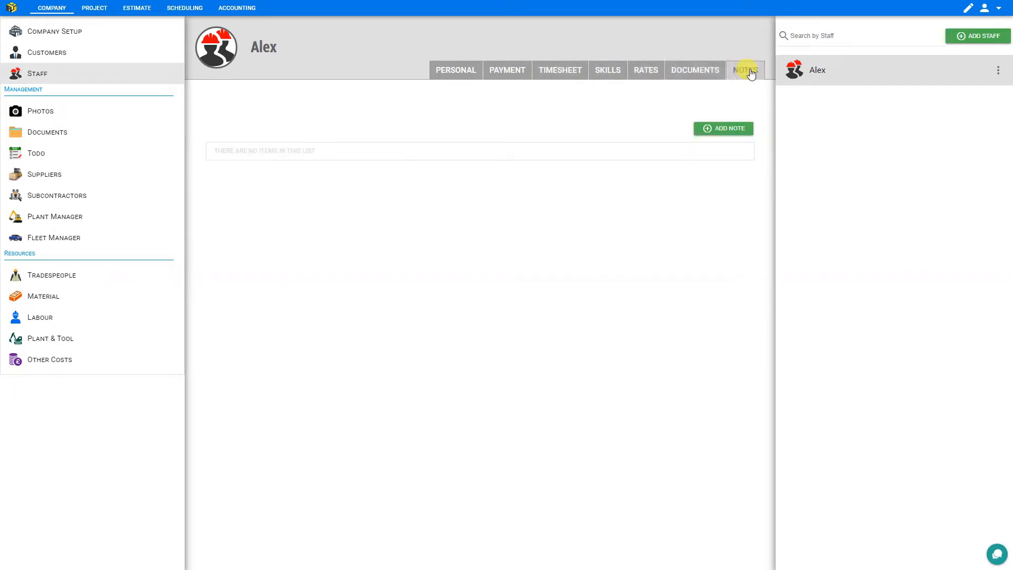
{"action": "left_click", "coordinate": [443, 74]}
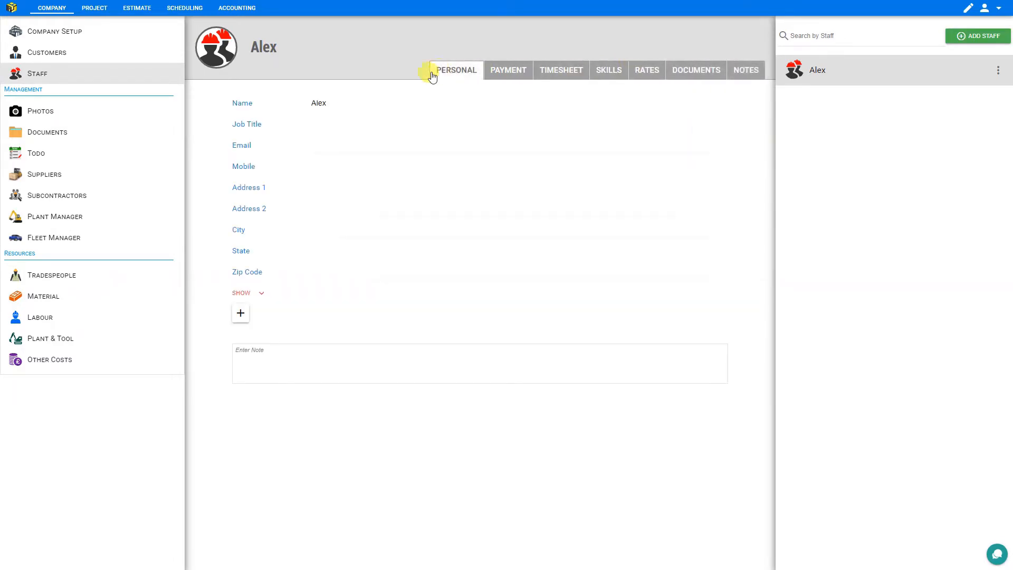
Add the staff member's surname, set Job Title to Foreman, and show the extra personal fields
{"action": "left_click", "coordinate": [343, 99]}
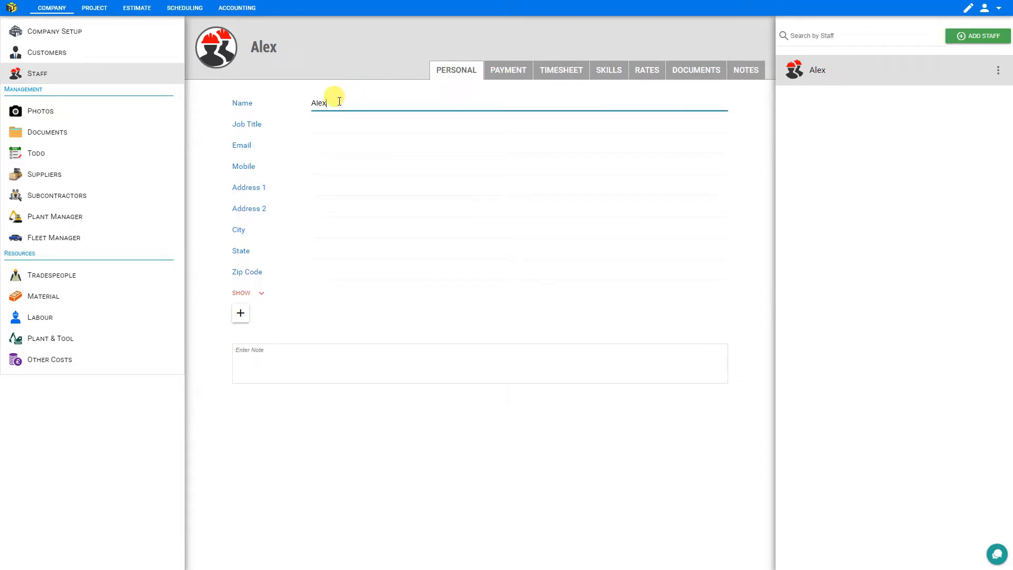
{"action": "left_click", "coordinate": [327, 121]}
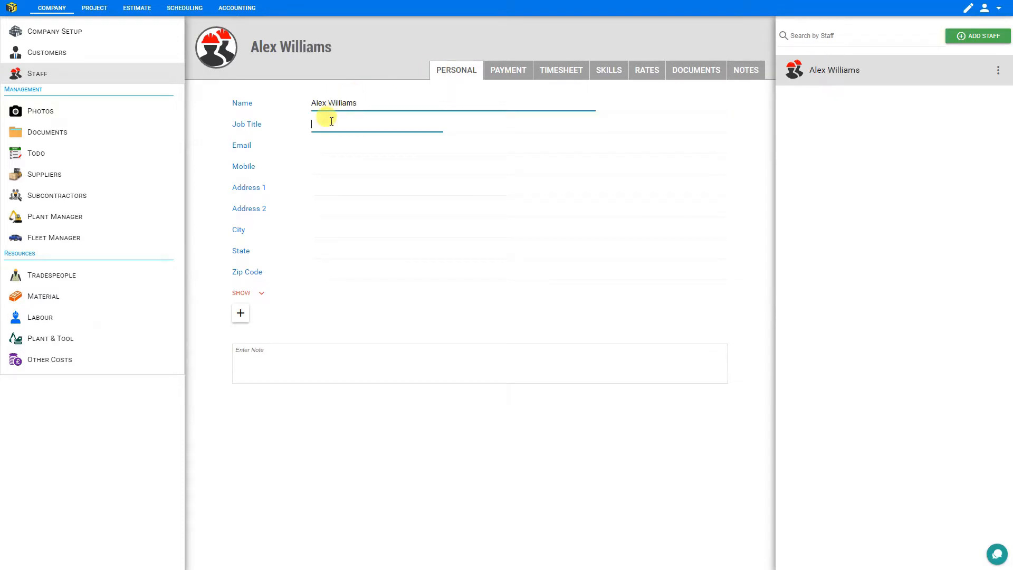
{"action": "type", "text": "Forem"}
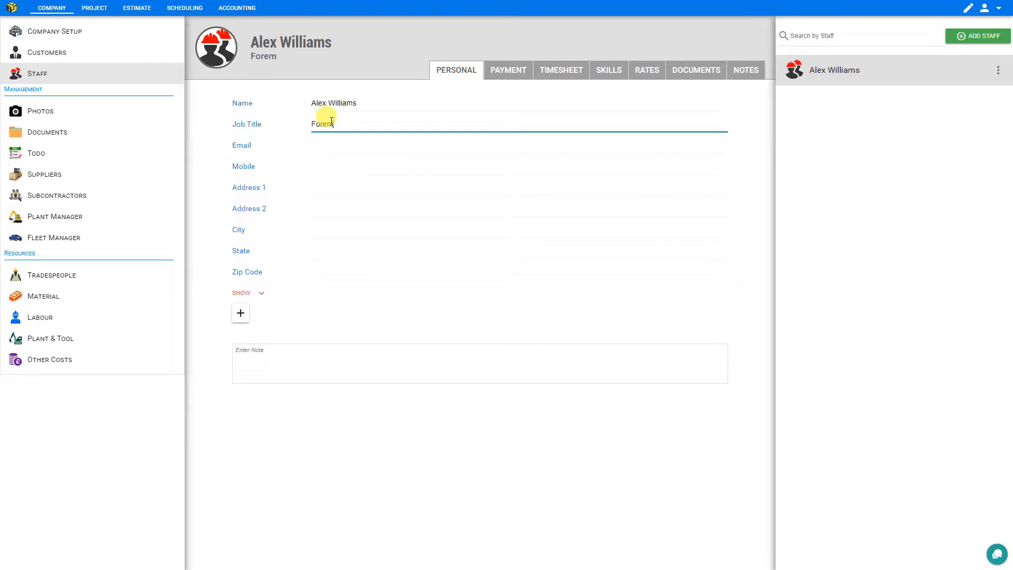
{"action": "type", "text": "an"}
{"action": "left_click", "coordinate": [322, 143]}
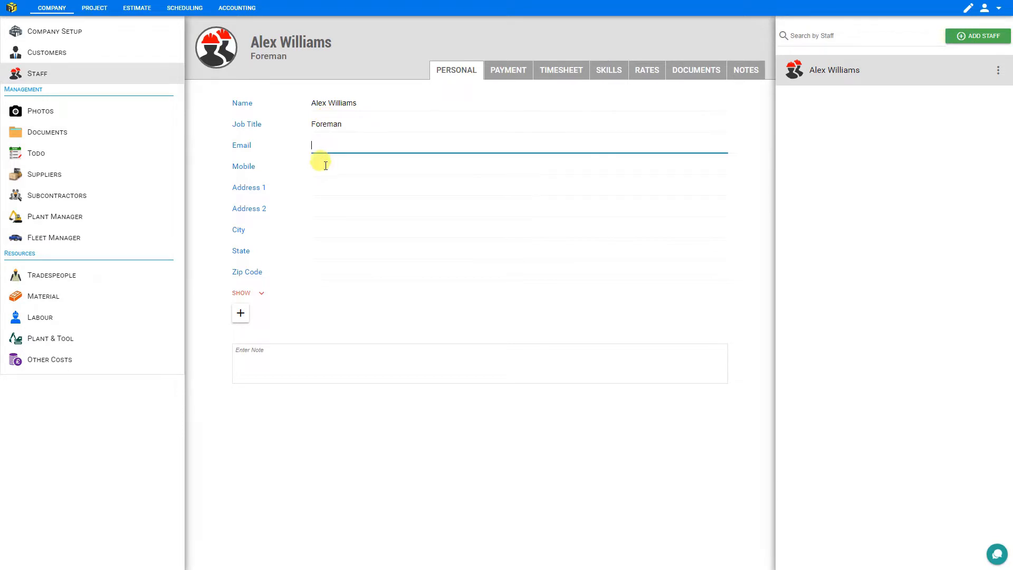
{"action": "left_click", "coordinate": [321, 166]}
{"action": "left_click", "coordinate": [350, 232]}
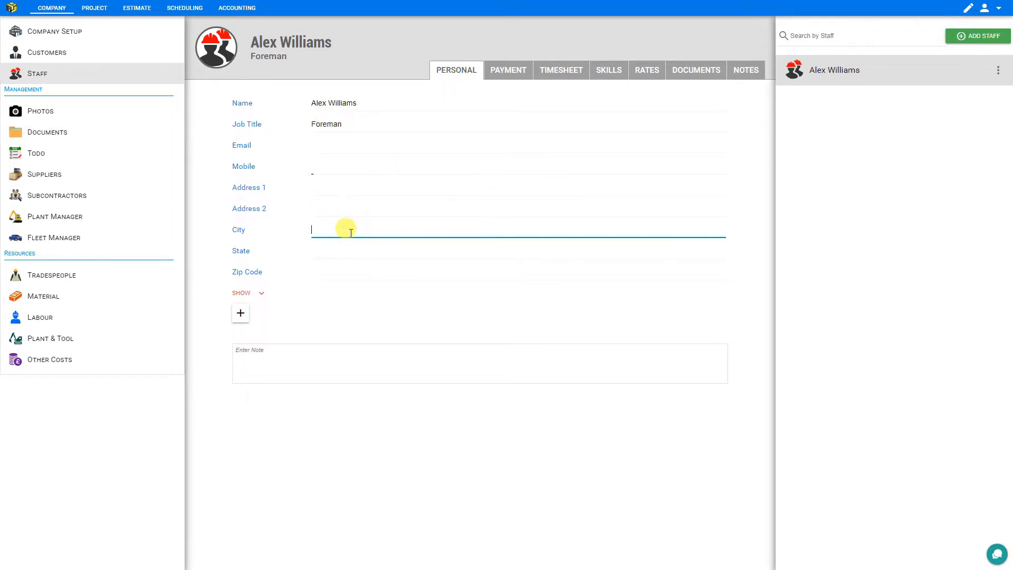
{"action": "left_click", "coordinate": [262, 296]}
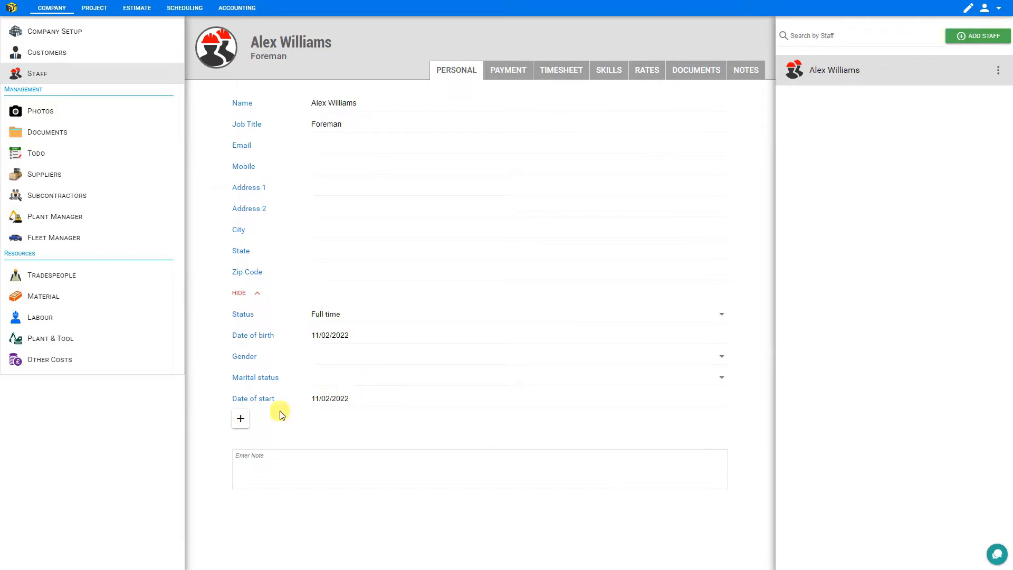
Review the custom field types without adding one, then view the staff member's payment details
{"action": "left_click", "coordinate": [240, 421]}
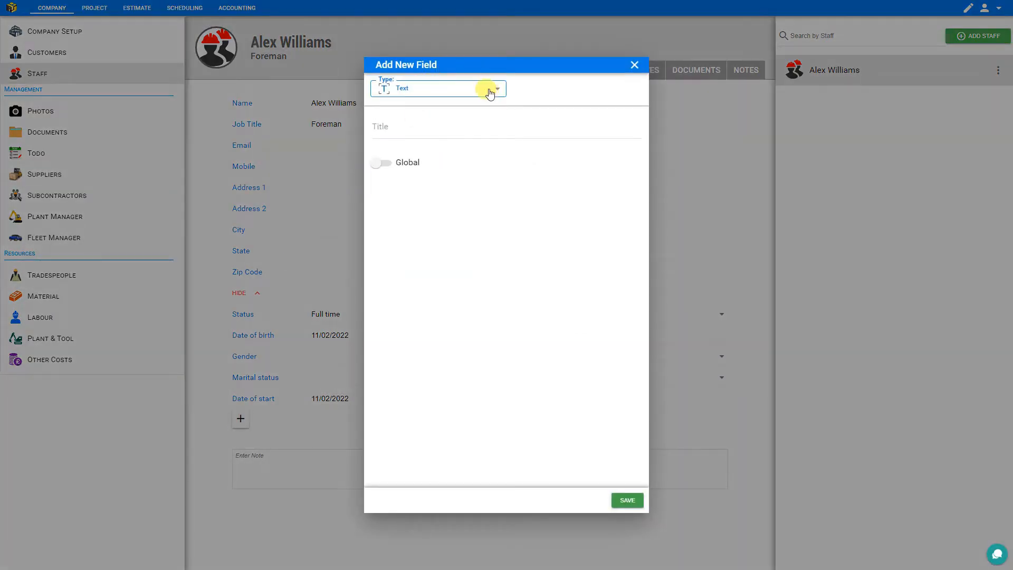
{"action": "left_click", "coordinate": [492, 91]}
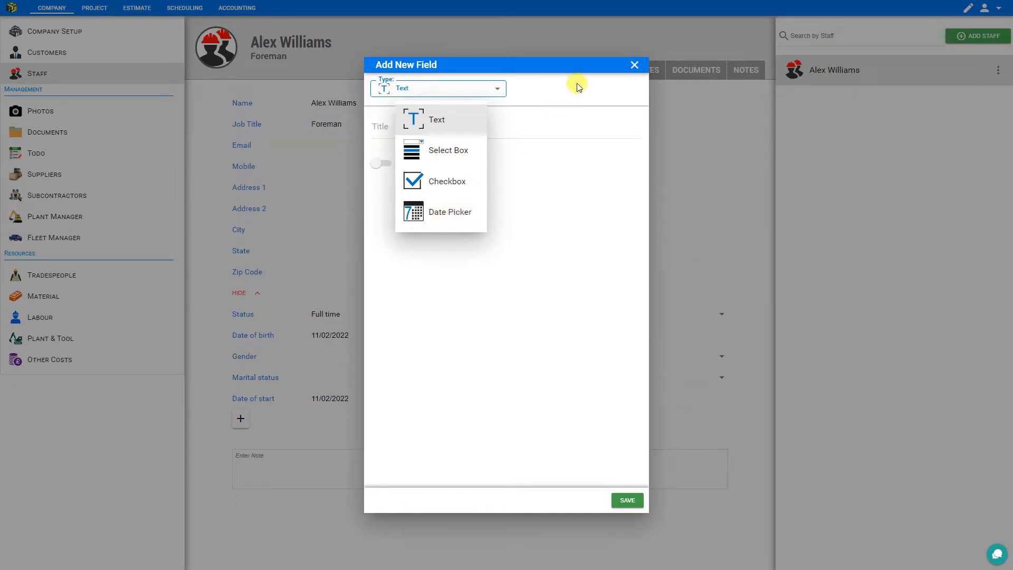
{"action": "left_click", "coordinate": [635, 65]}
{"action": "left_click", "coordinate": [505, 73]}
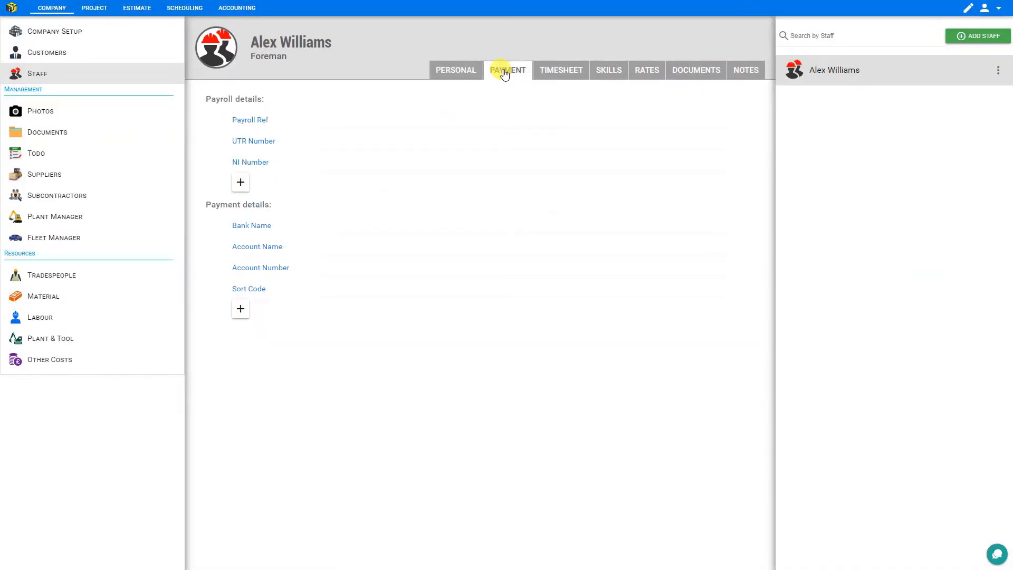
Leave the Payroll Ref, UTR, NI Number and Bank Name fields empty and open the timesheet
{"action": "left_click", "coordinate": [327, 121]}
{"action": "left_click", "coordinate": [328, 139]}
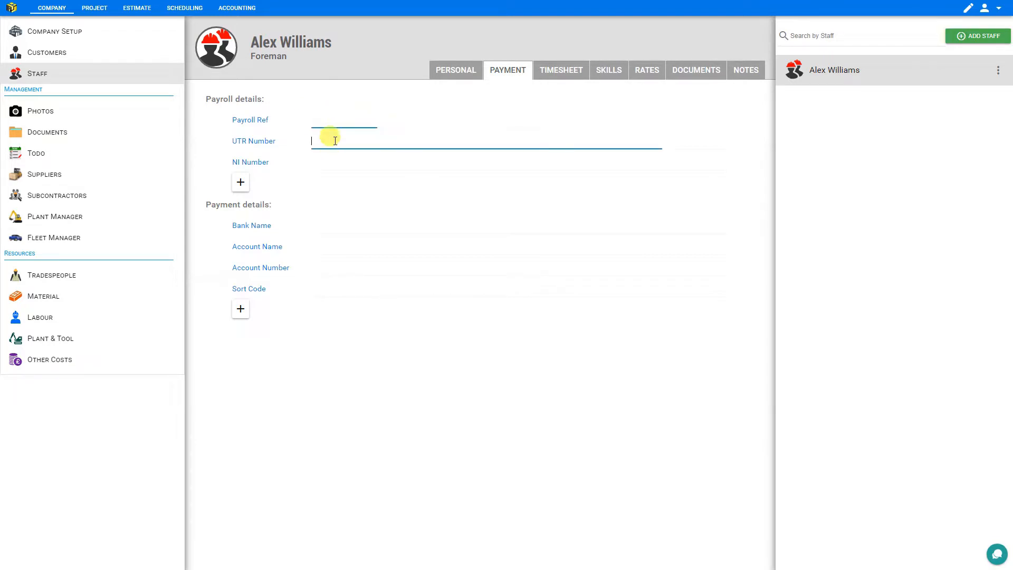
{"action": "left_click", "coordinate": [329, 163]}
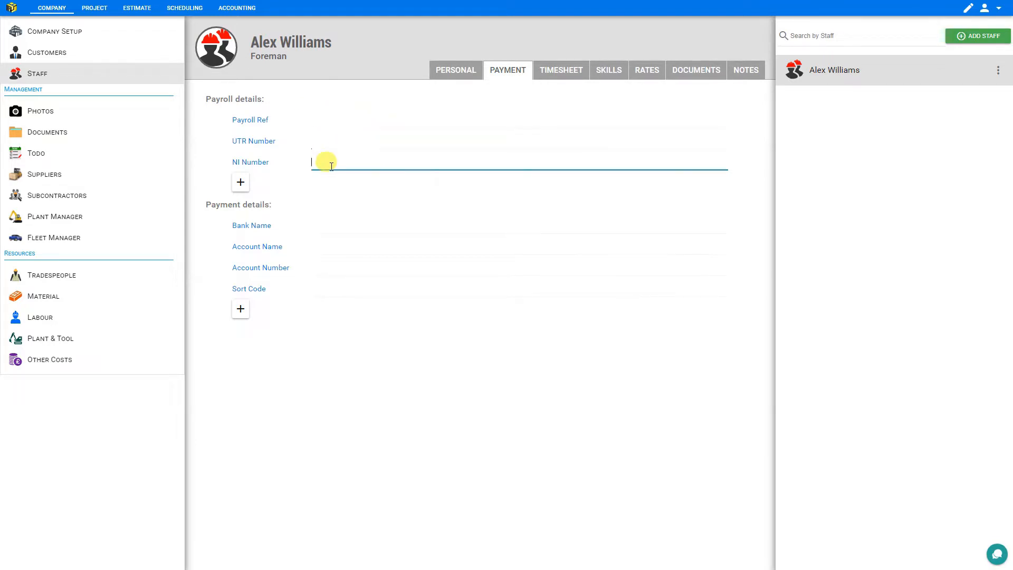
{"action": "left_click", "coordinate": [329, 224]}
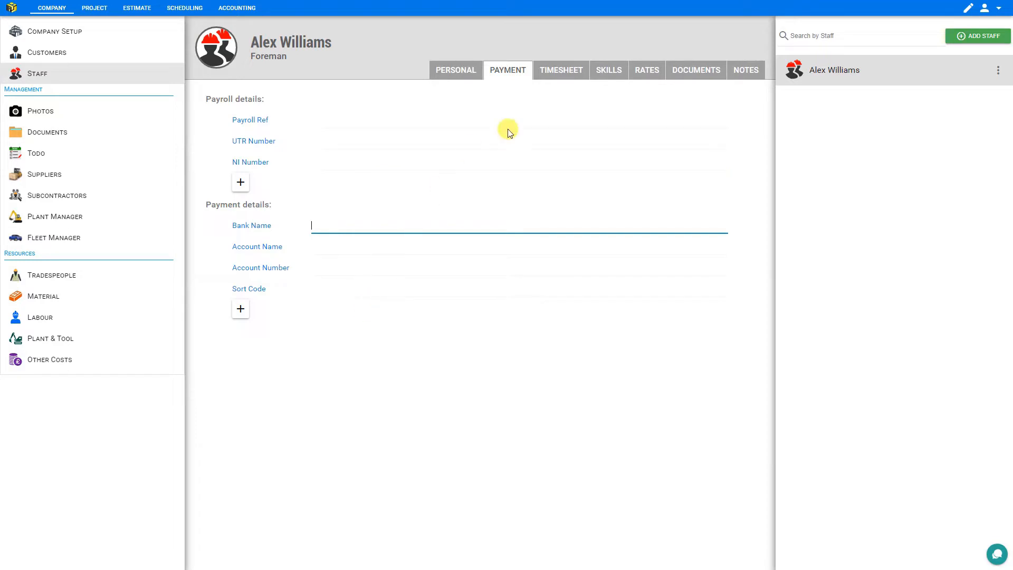
{"action": "left_click", "coordinate": [554, 79]}
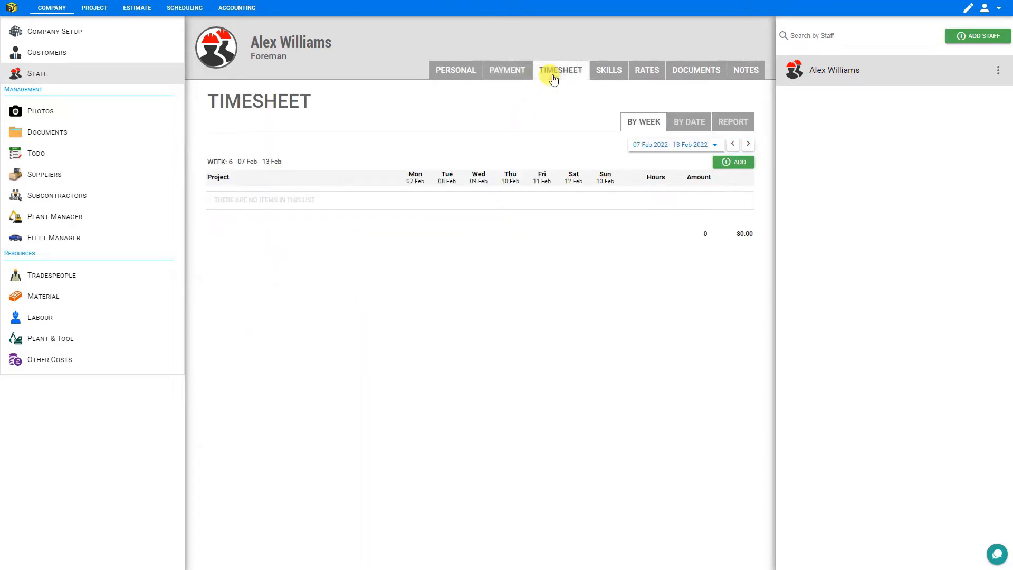
Switch the timesheet to weekly view and add a First Project row
{"action": "left_click", "coordinate": [682, 125]}
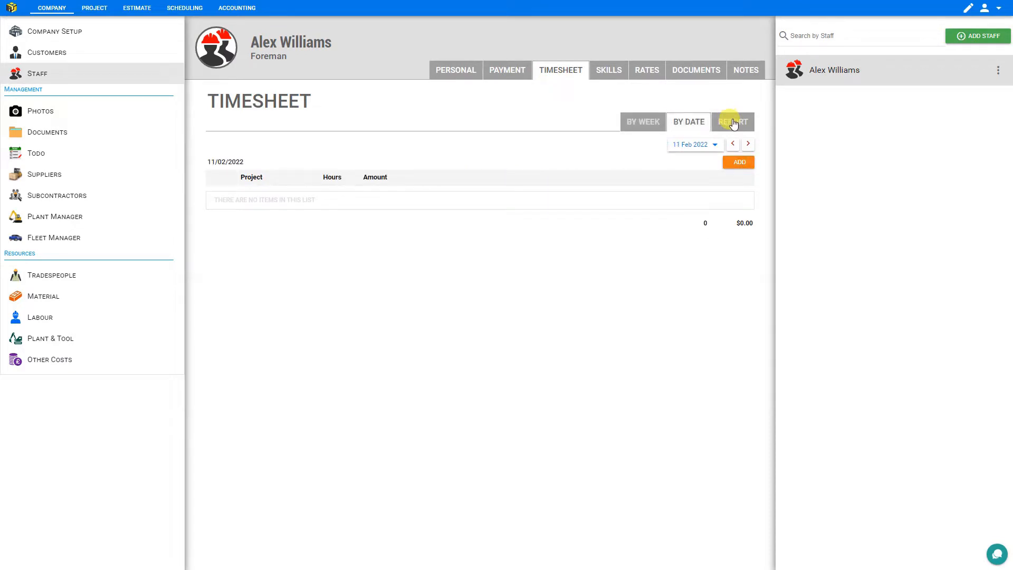
{"action": "left_click", "coordinate": [735, 122]}
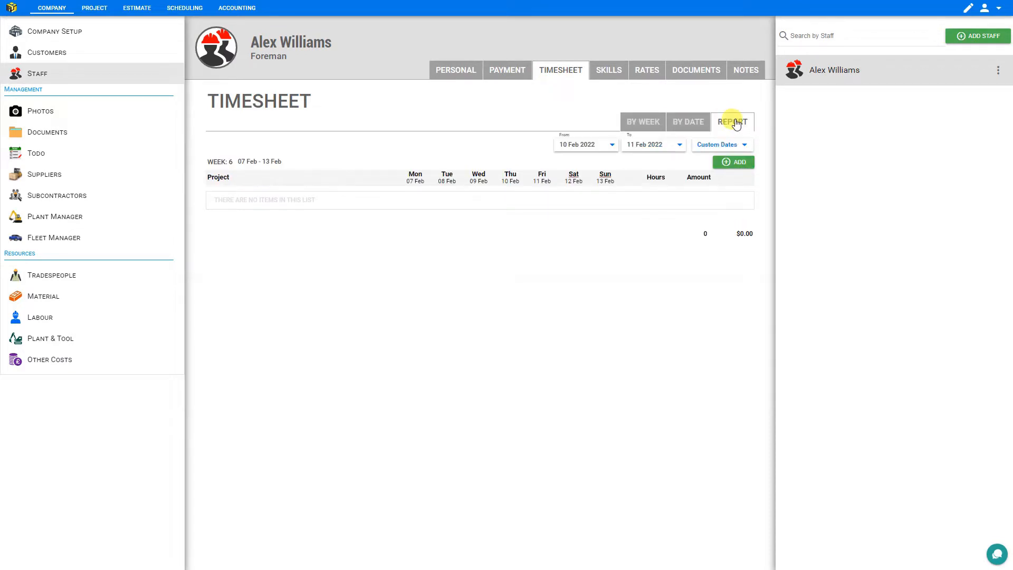
{"action": "left_click", "coordinate": [638, 121]}
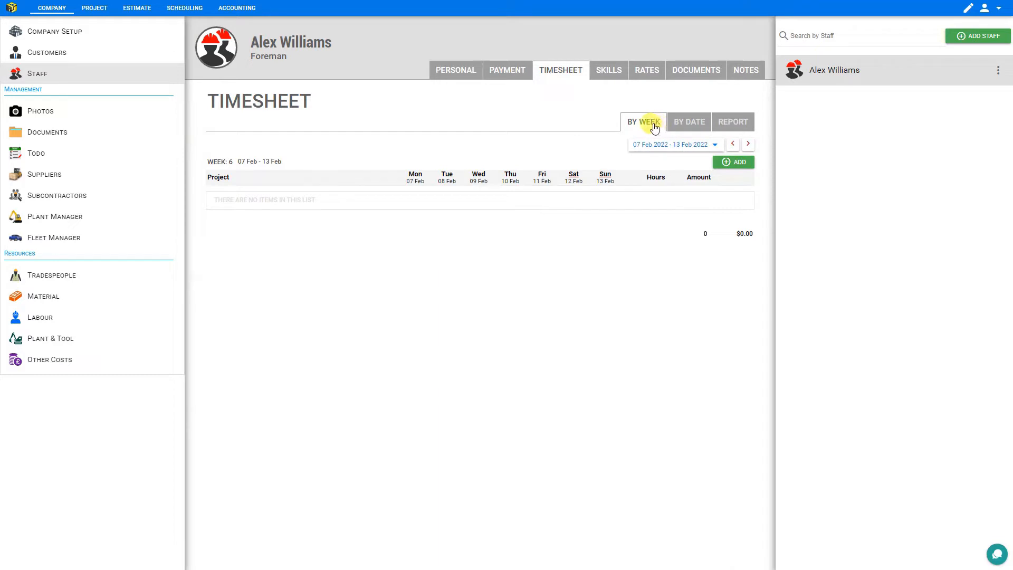
{"action": "left_click", "coordinate": [743, 163]}
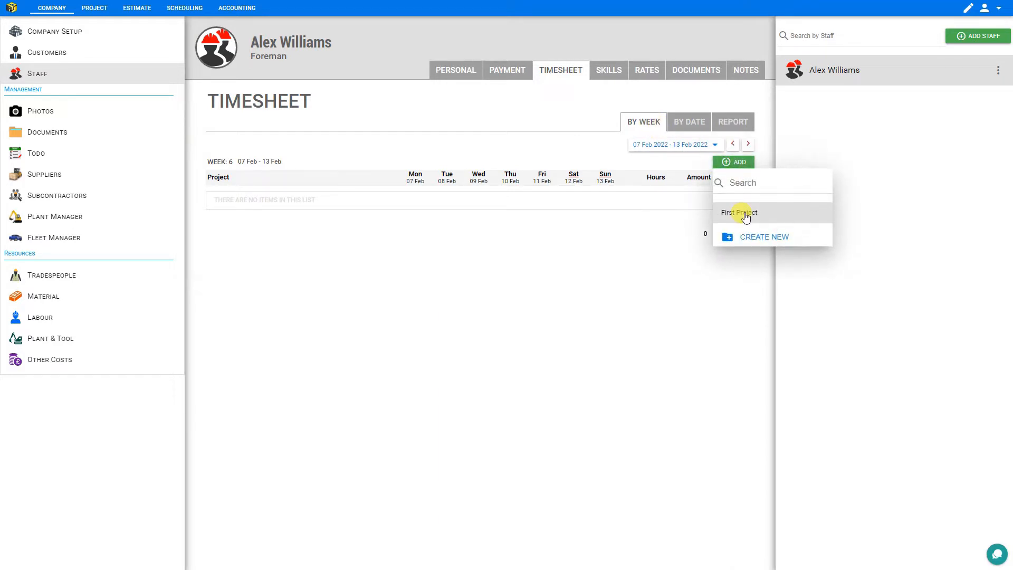
{"action": "left_click", "coordinate": [746, 216]}
Log 8 hours each day Monday to Saturday on First Project, totalling 48:00, and view his rates
{"action": "left_click", "coordinate": [414, 194]}
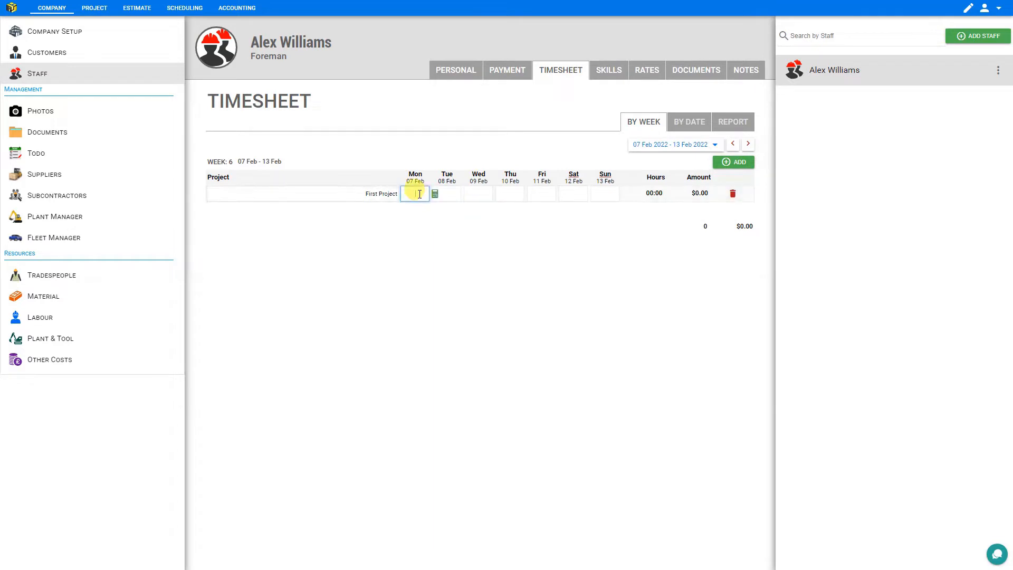
{"action": "type", "text": "8\t8\t8\t8\t8\t8"}
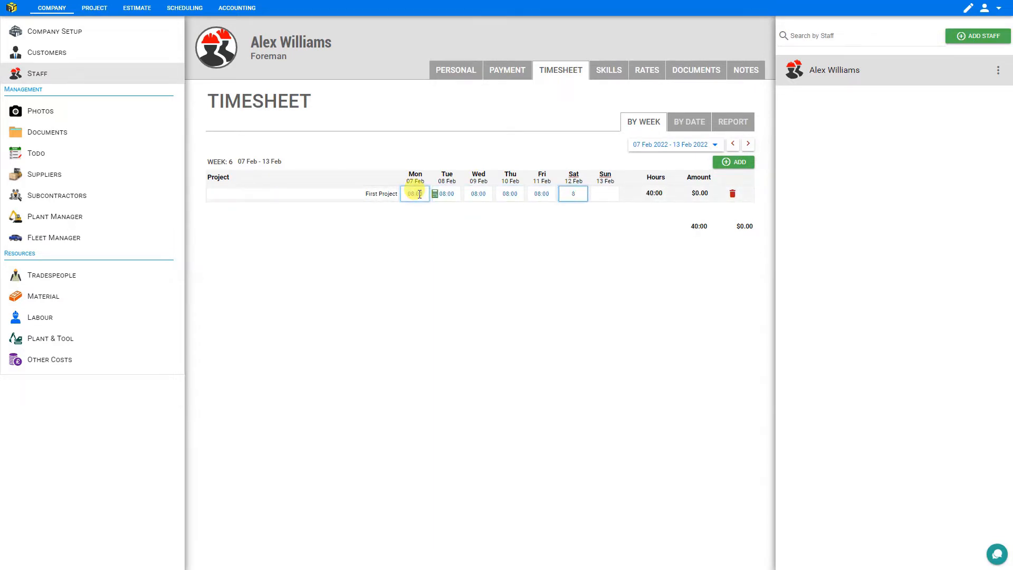
{"action": "key", "text": "Tab"}
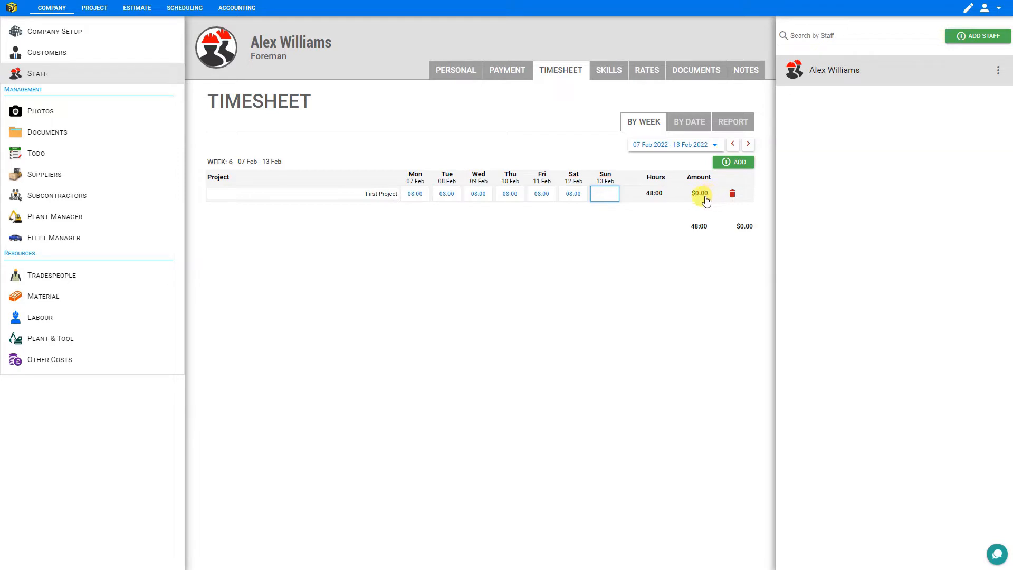
{"action": "left_click", "coordinate": [644, 76]}
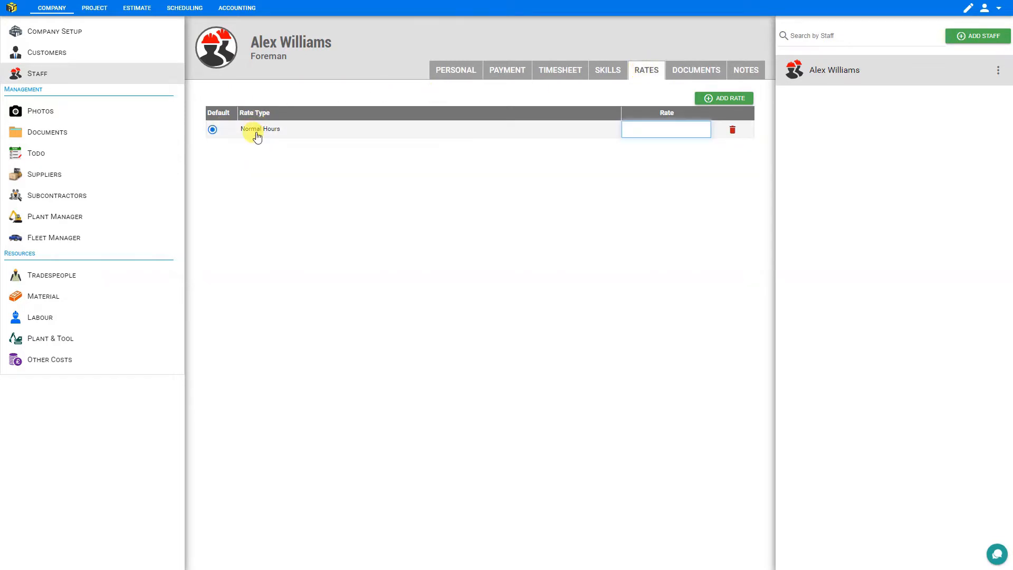
Check the rate types and the Normal Hours rate of 25 without adding a rate, then return to the timesheet
{"action": "left_click", "coordinate": [737, 100]}
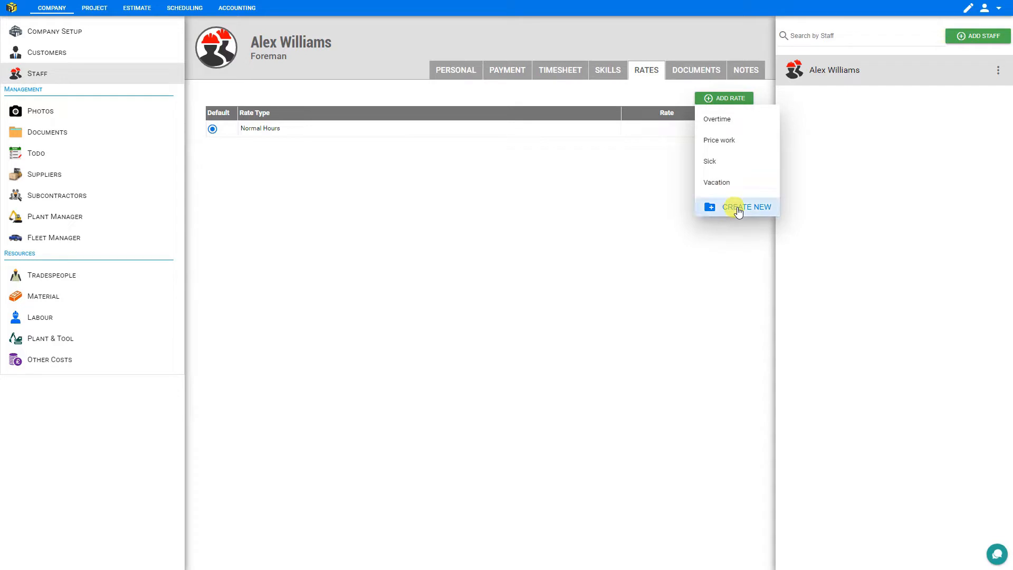
{"action": "left_click", "coordinate": [732, 251]}
{"action": "mouse_move", "coordinate": [266, 133]}
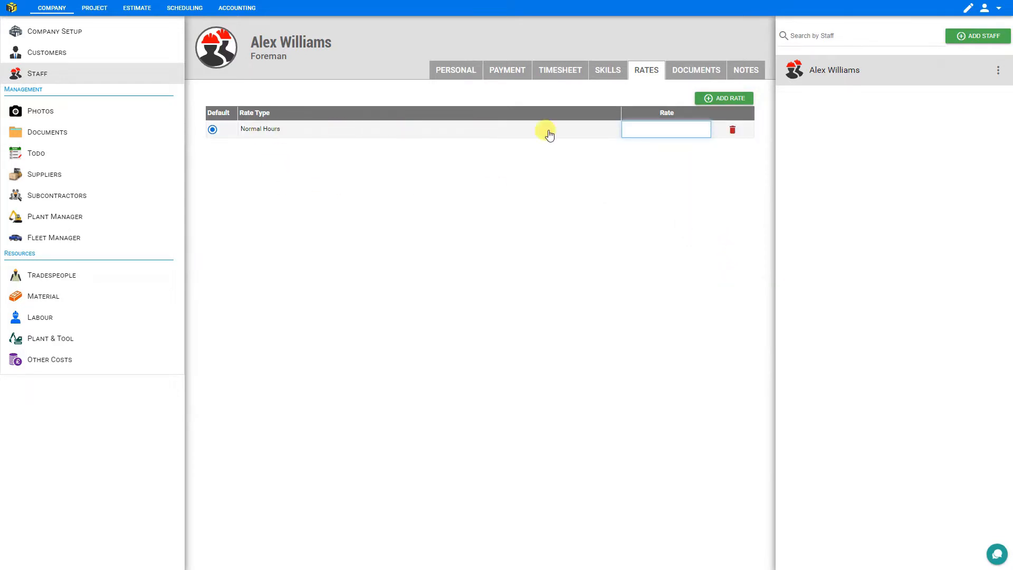
{"action": "left_click", "coordinate": [565, 73]}
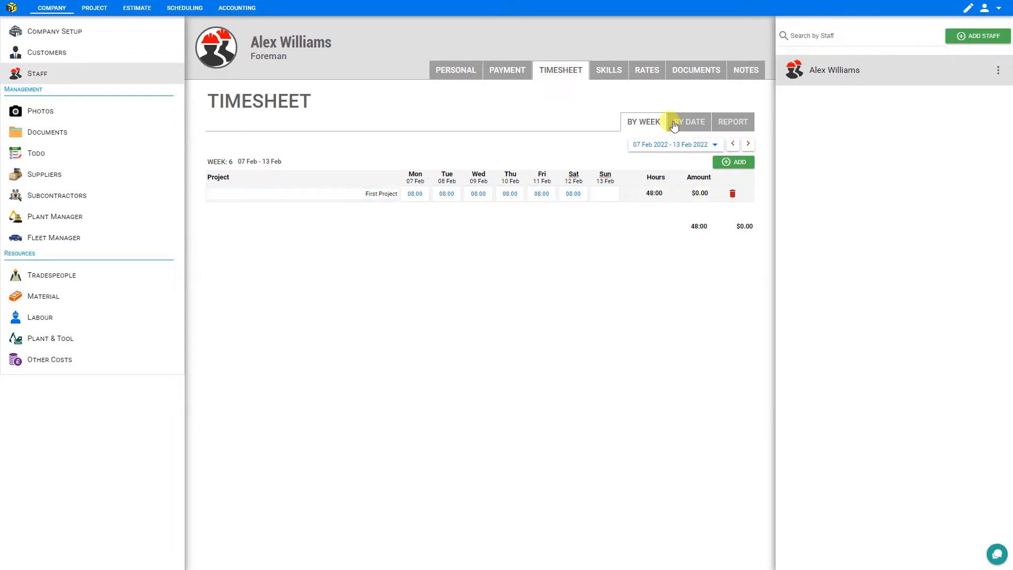
Delete the 48-hour First Project week and add a fresh First Project row
{"action": "left_click", "coordinate": [733, 194]}
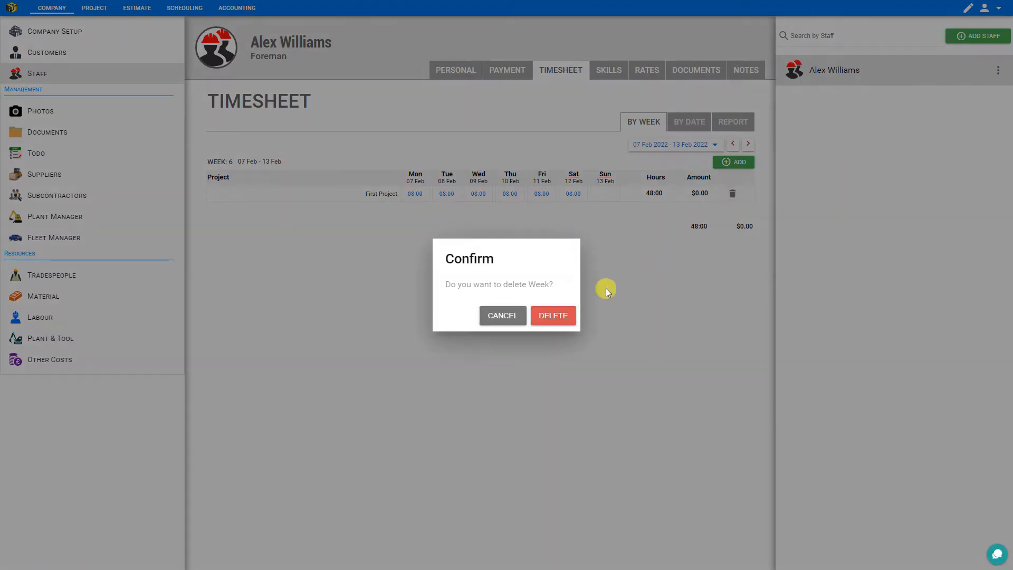
{"action": "left_click", "coordinate": [555, 315]}
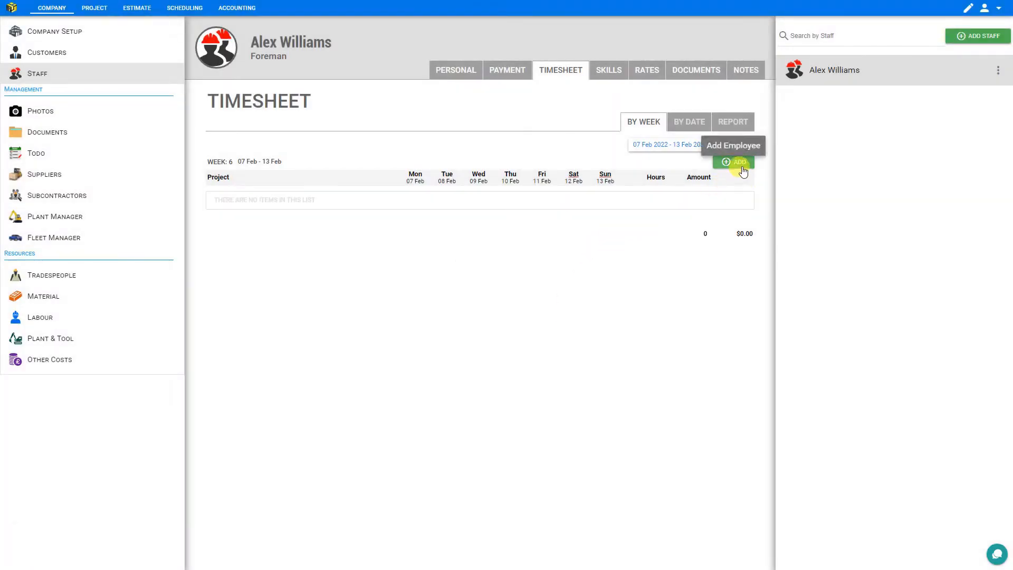
{"action": "left_click", "coordinate": [738, 163]}
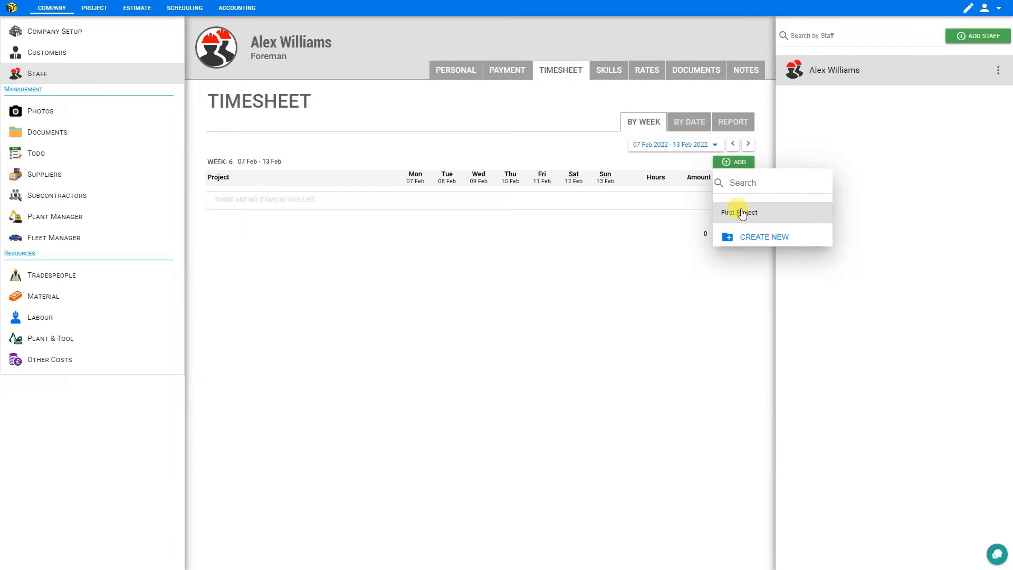
{"action": "left_click", "coordinate": [741, 212]}
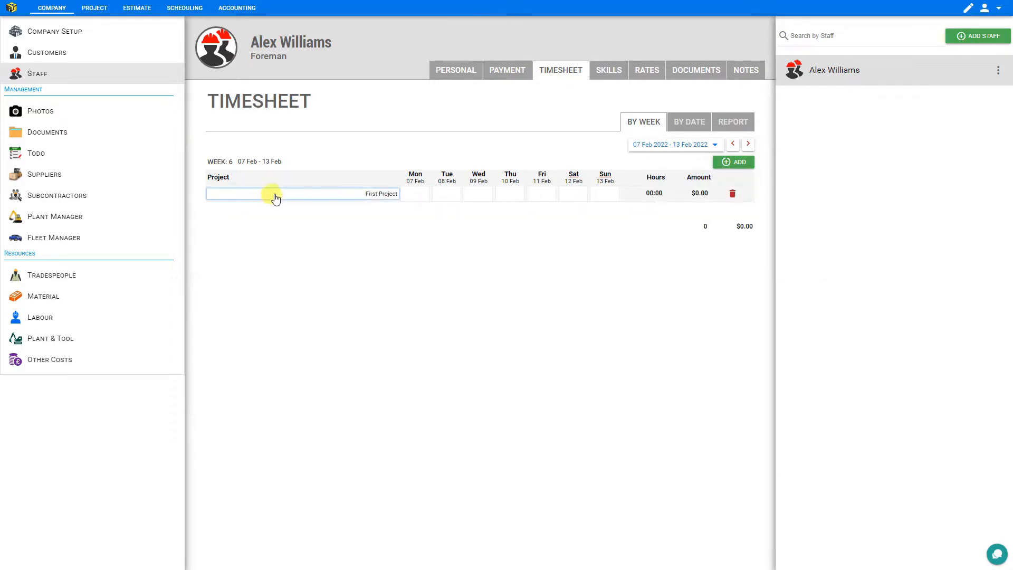
Enter 8 hours on Mon and Wed–Sat, totalling 40:00 and $1,000.00
{"action": "left_click", "coordinate": [415, 193]}
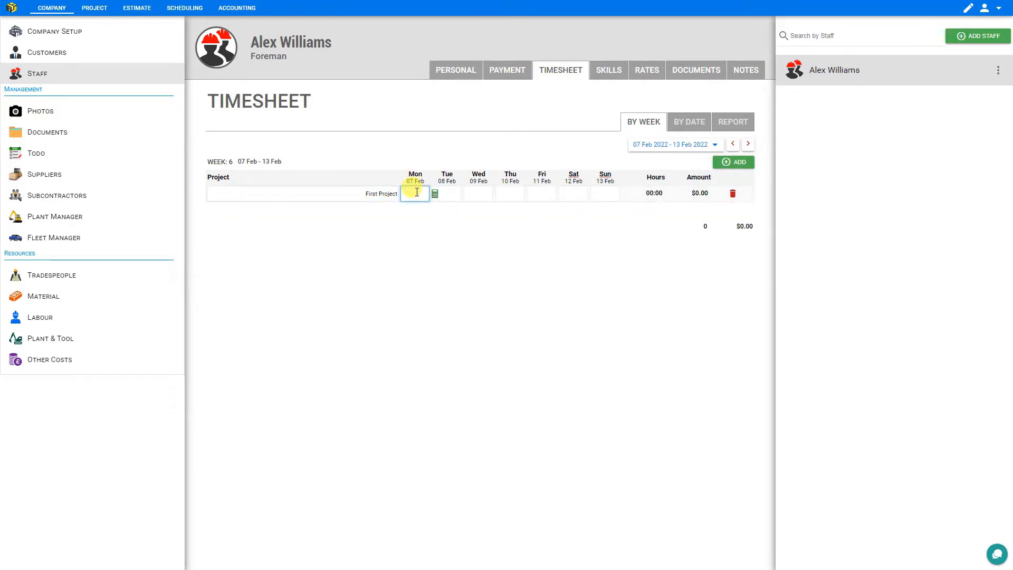
{"action": "type", "text": "8"}
{"action": "key", "text": "Tab"}
{"action": "type", "text": "8"}
{"action": "key", "text": "Tab"}
{"action": "type", "text": "8"}
{"action": "key", "text": "Tab"}
{"action": "type", "text": "8"}
{"action": "key", "text": "Tab"}
{"action": "key", "text": "Tab"}
{"action": "type", "text": "8"}
{"action": "key", "text": "Tab"}
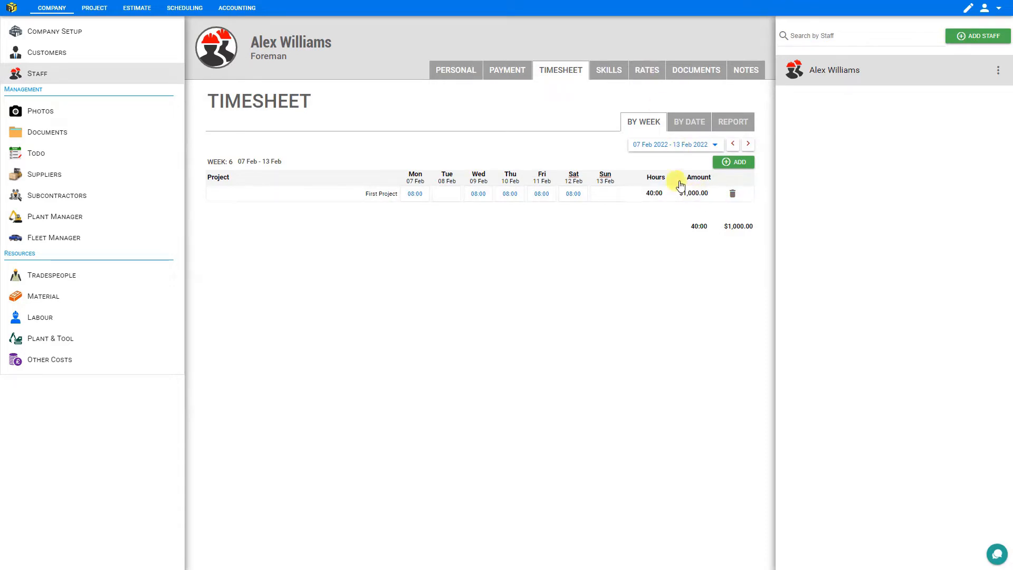
Set the foreman's trade to Electrician - Jouneyman under Skills
{"action": "left_click", "coordinate": [608, 72]}
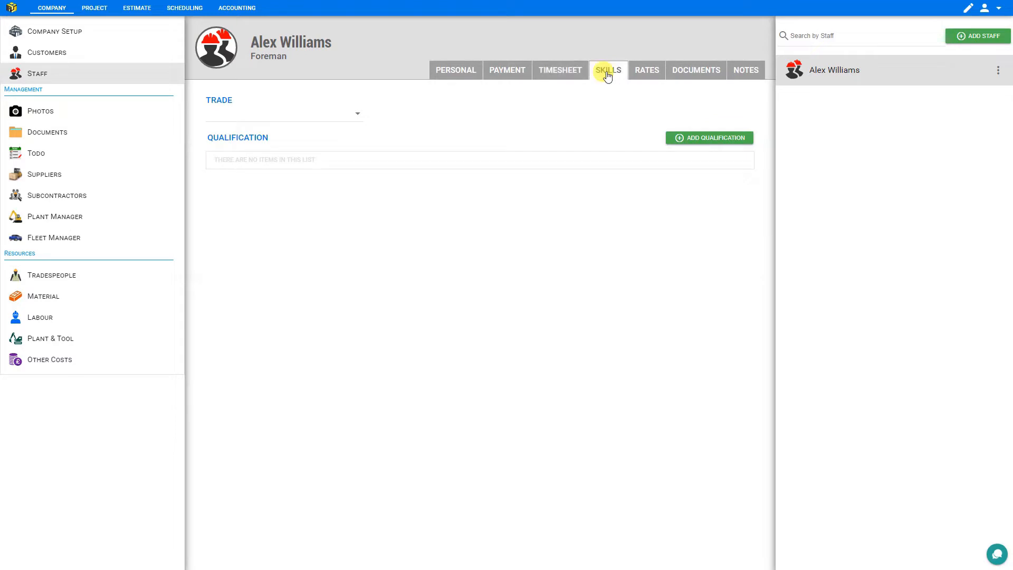
{"action": "left_click", "coordinate": [359, 115]}
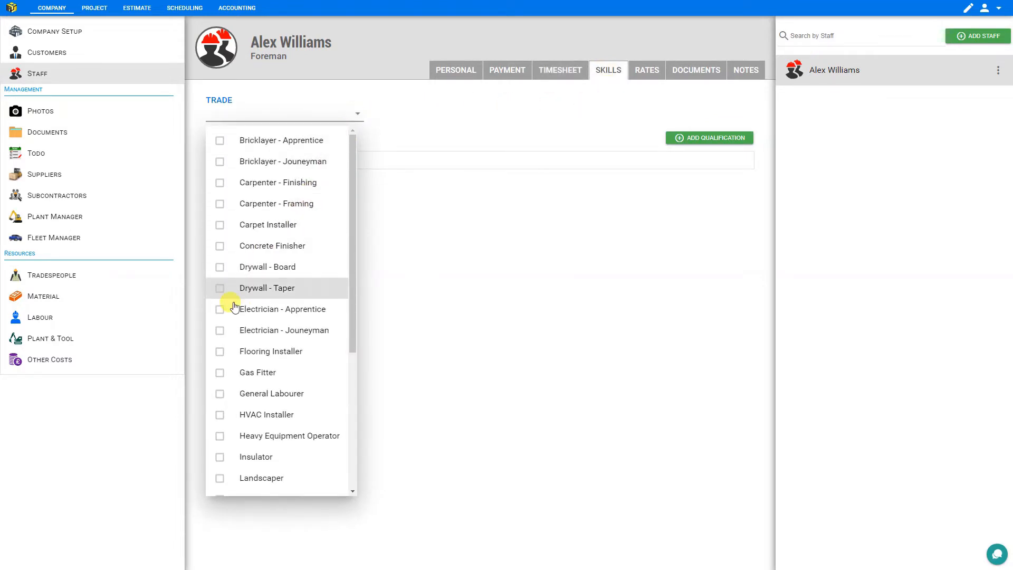
{"action": "left_click", "coordinate": [220, 333]}
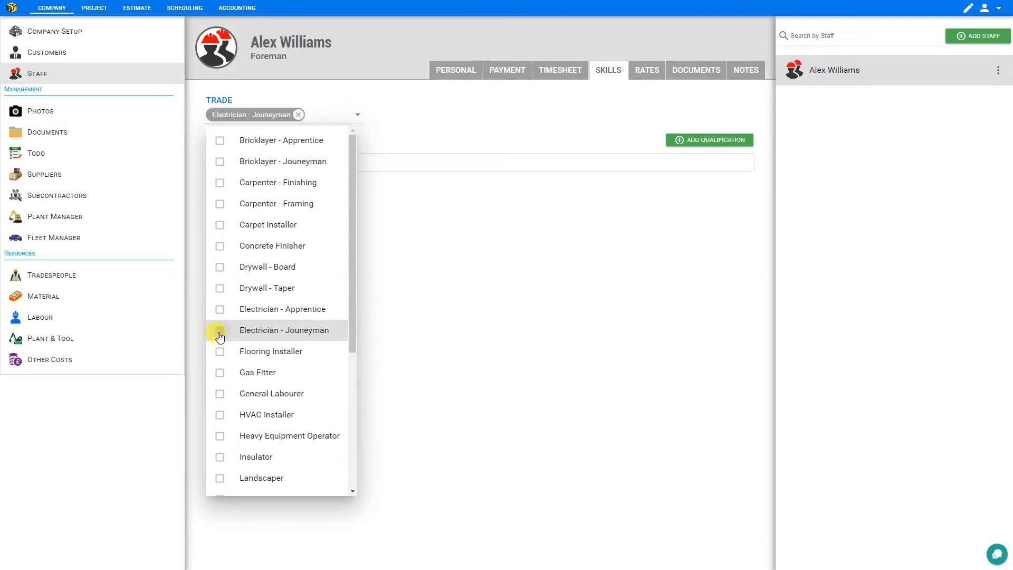
{"action": "left_click", "coordinate": [389, 250]}
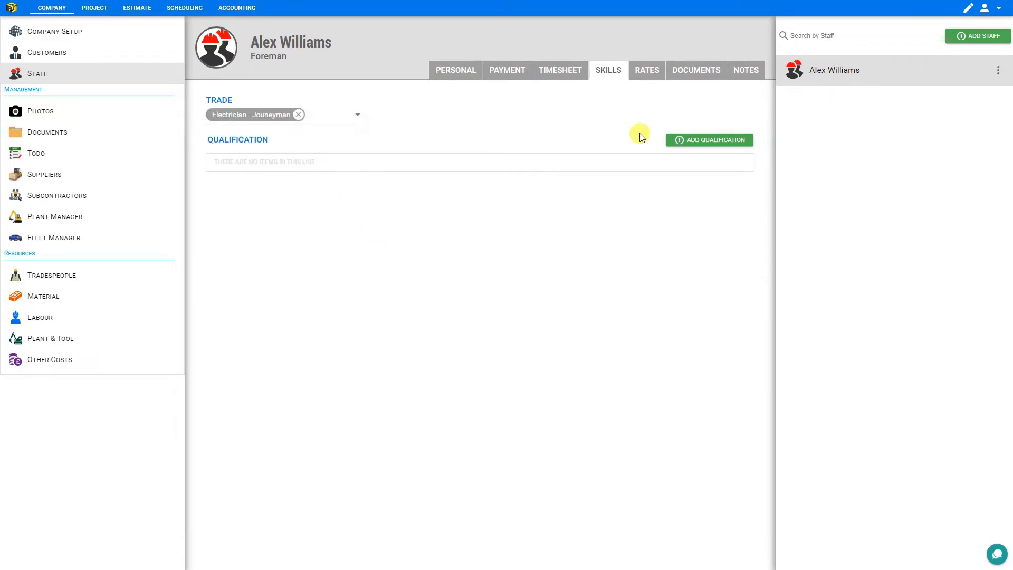
Save an Active Red Seal qualification dated 11/02/2022, then view his rates
{"action": "left_click", "coordinate": [720, 139]}
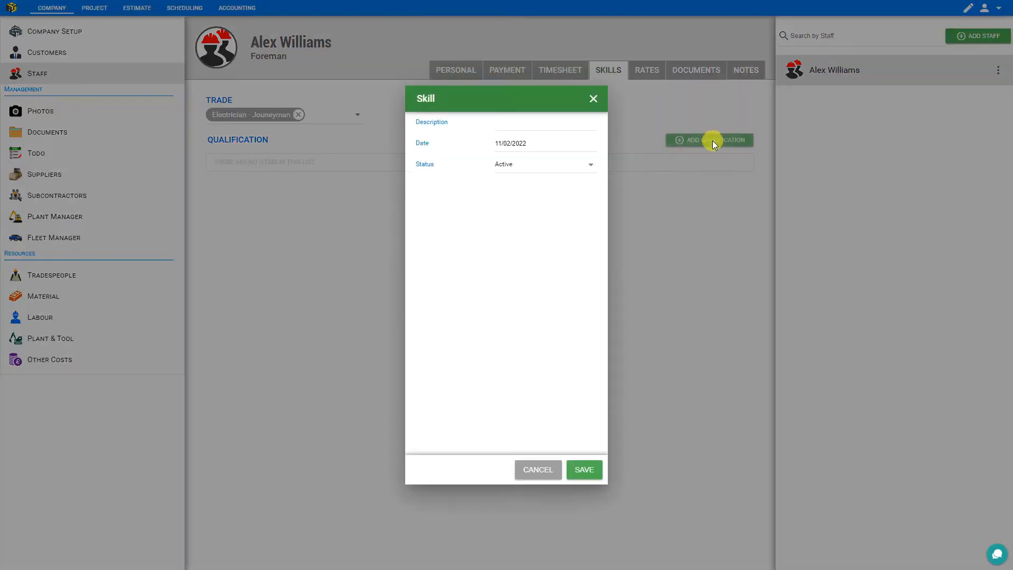
{"action": "type", "text": "Red Seal"}
{"action": "left_click", "coordinate": [541, 144]}
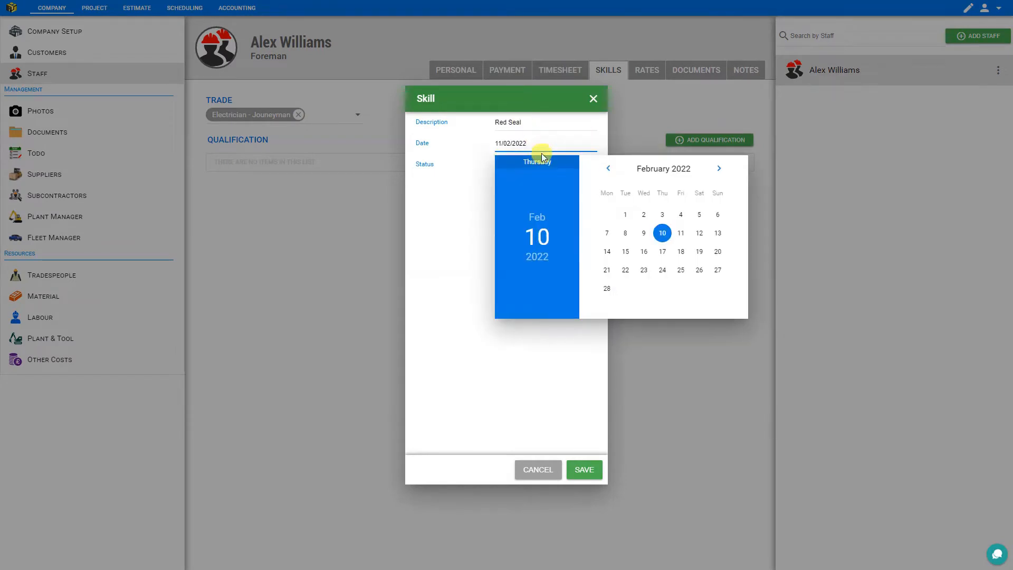
{"action": "left_click", "coordinate": [563, 174]}
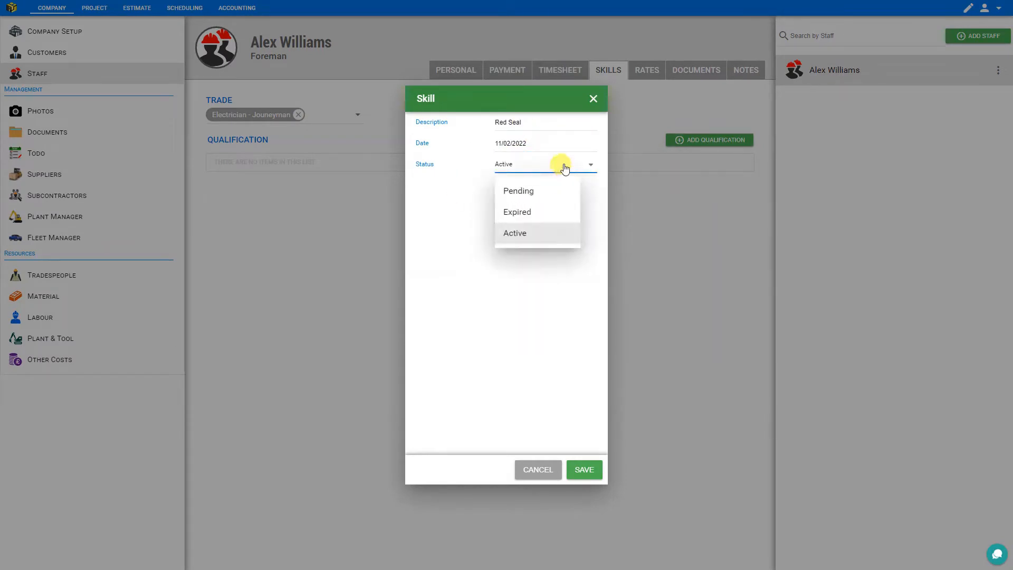
{"action": "left_click", "coordinate": [470, 263]}
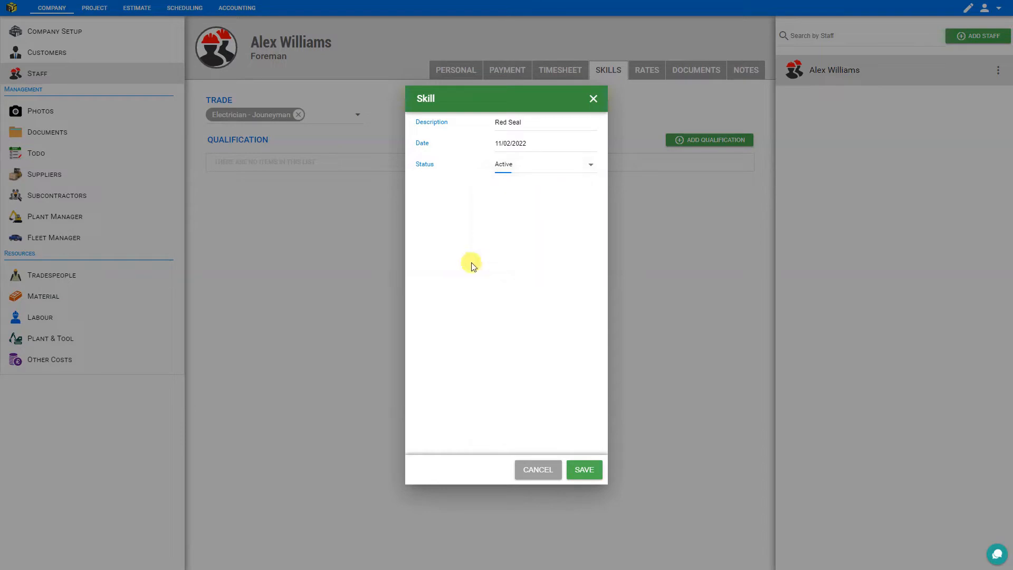
{"action": "left_click", "coordinate": [580, 466]}
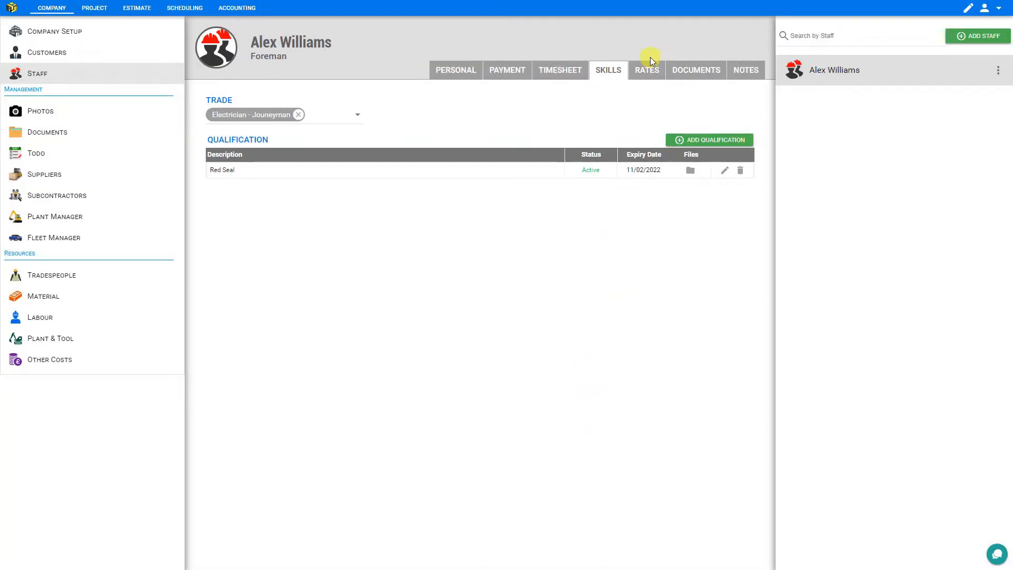
{"action": "left_click", "coordinate": [648, 74]}
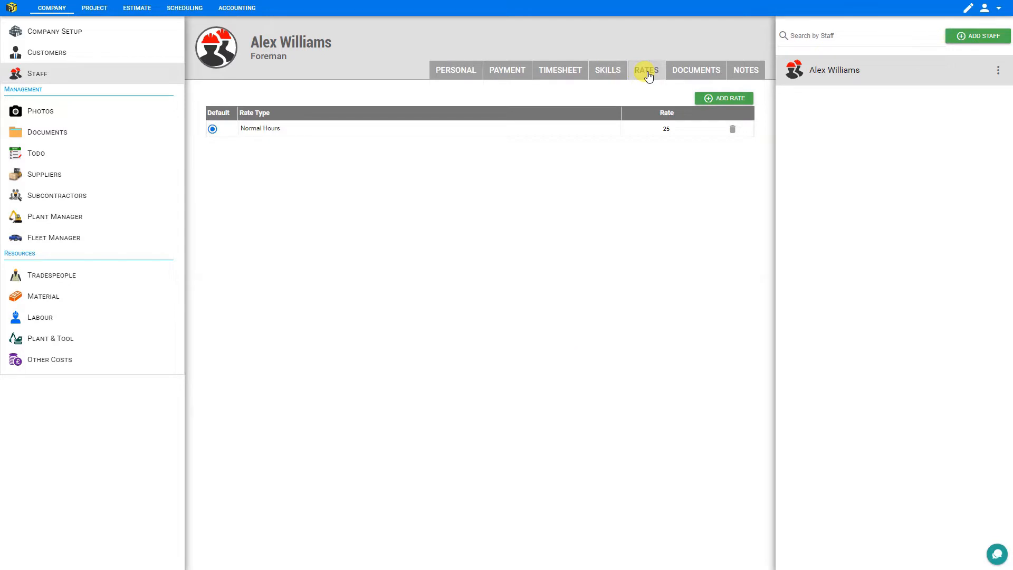
Check the foreman's Documents, then add a blank note dated 11/02/2022 under Notes
{"action": "left_click", "coordinate": [689, 73]}
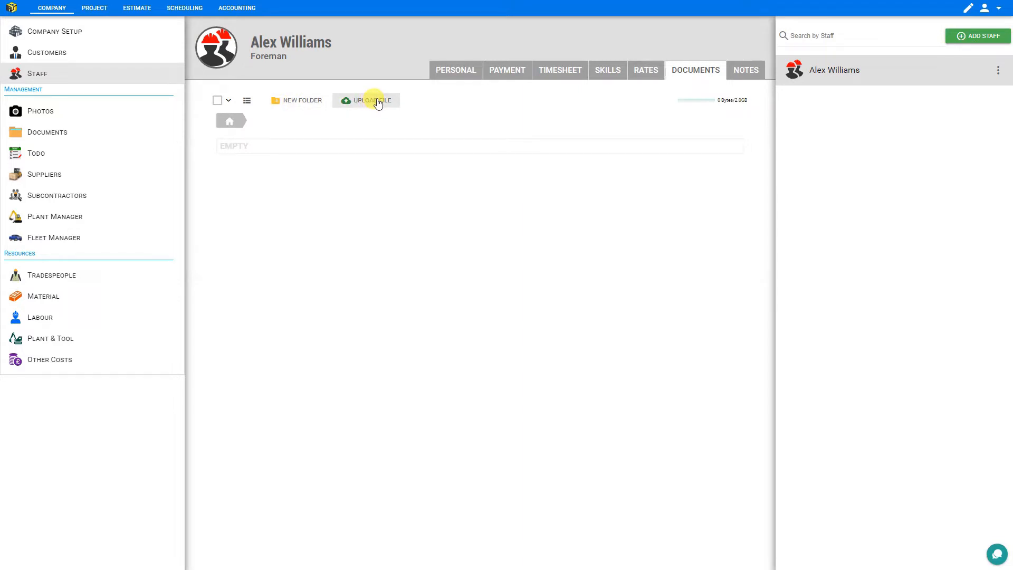
{"action": "left_click", "coordinate": [745, 72]}
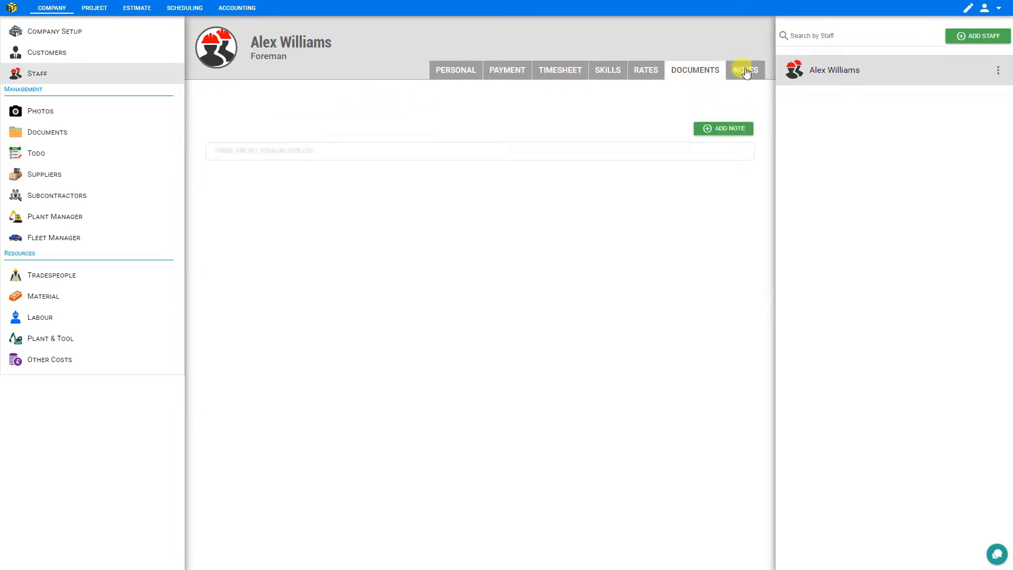
{"action": "left_click", "coordinate": [734, 130]}
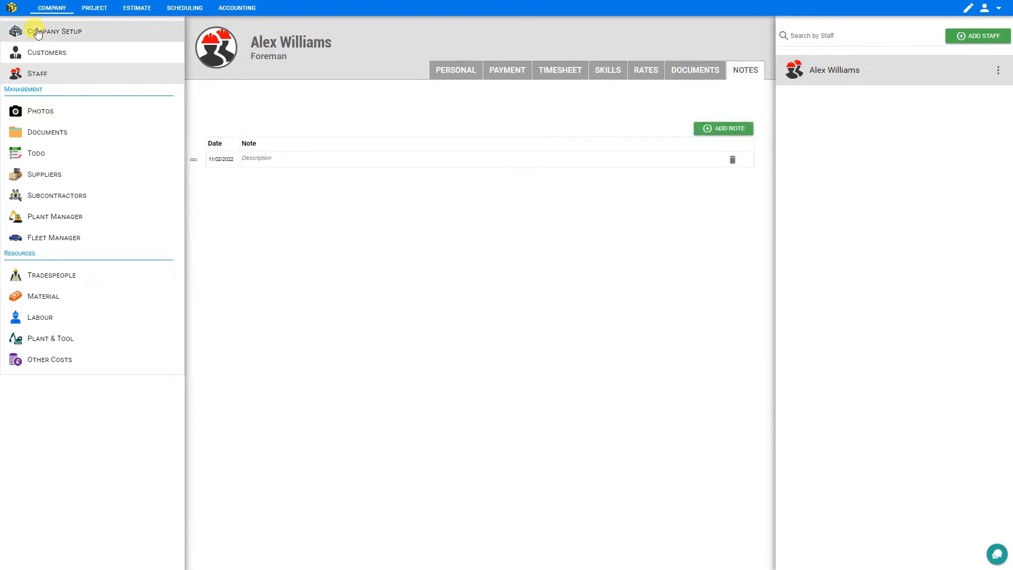
Look through the company Photos and empty Documents pages, then bring up the empty Todo list
{"action": "left_click", "coordinate": [41, 114]}
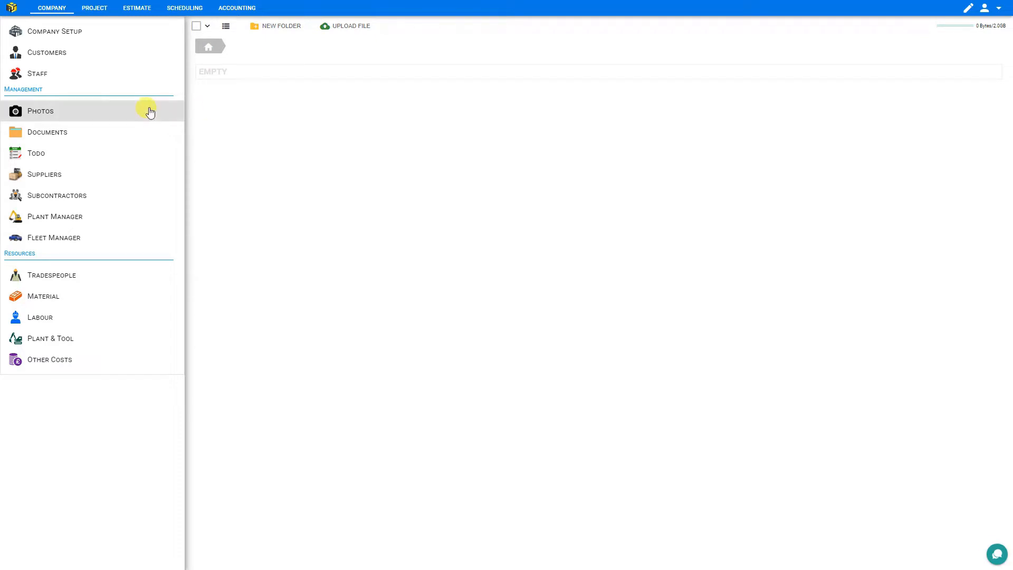
{"action": "left_click", "coordinate": [64, 135]}
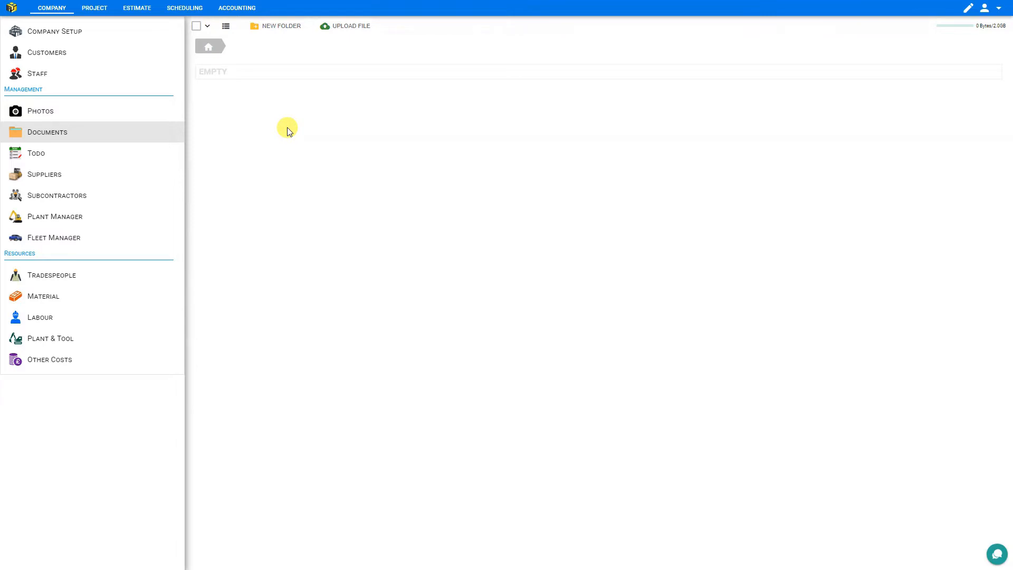
{"action": "left_click", "coordinate": [49, 158]}
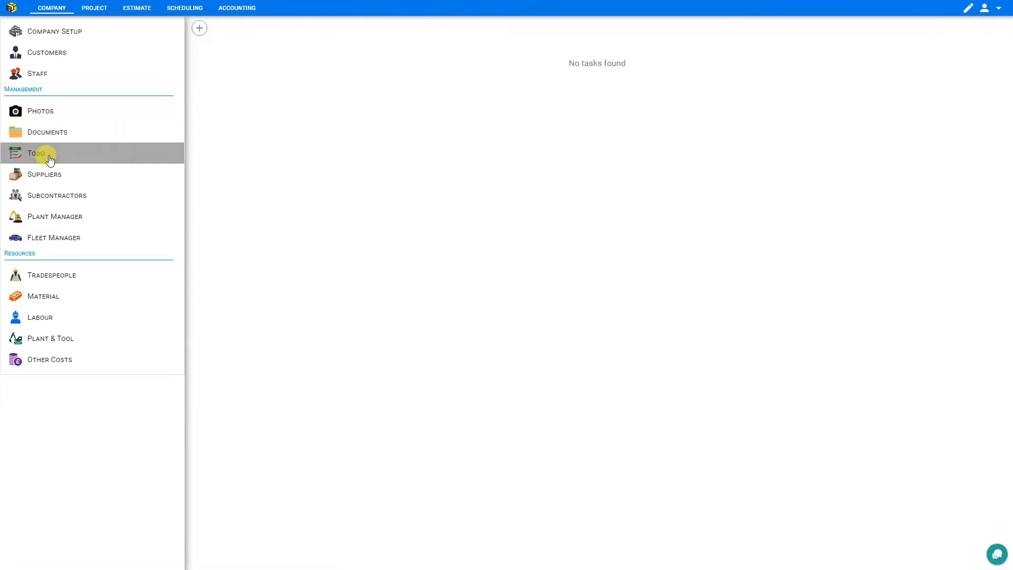
Add two to-do list tabs named Maintenance and Shopping
{"action": "left_click", "coordinate": [199, 30]}
{"action": "left_click", "coordinate": [245, 59]}
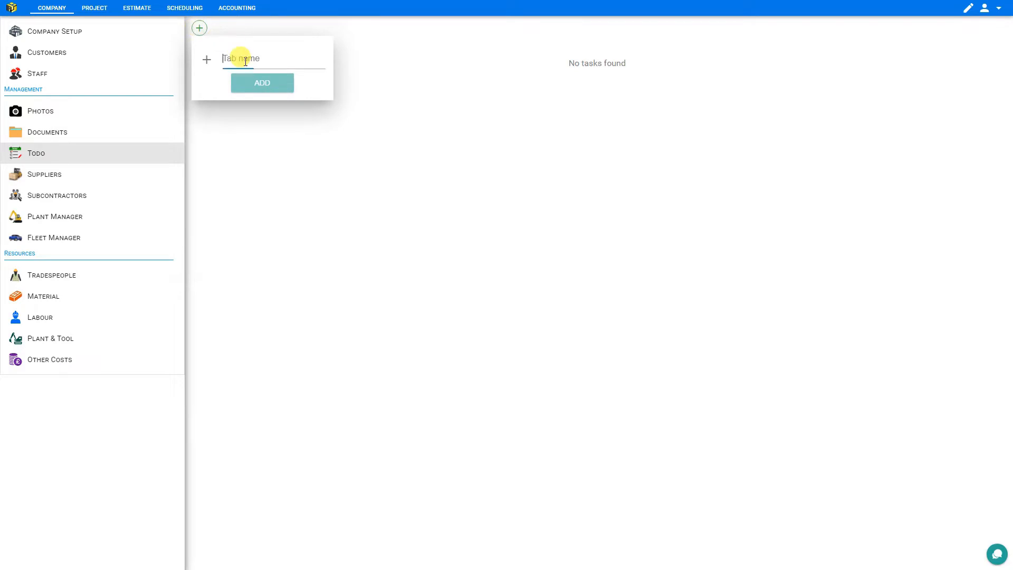
{"action": "type", "text": "Mainte"}
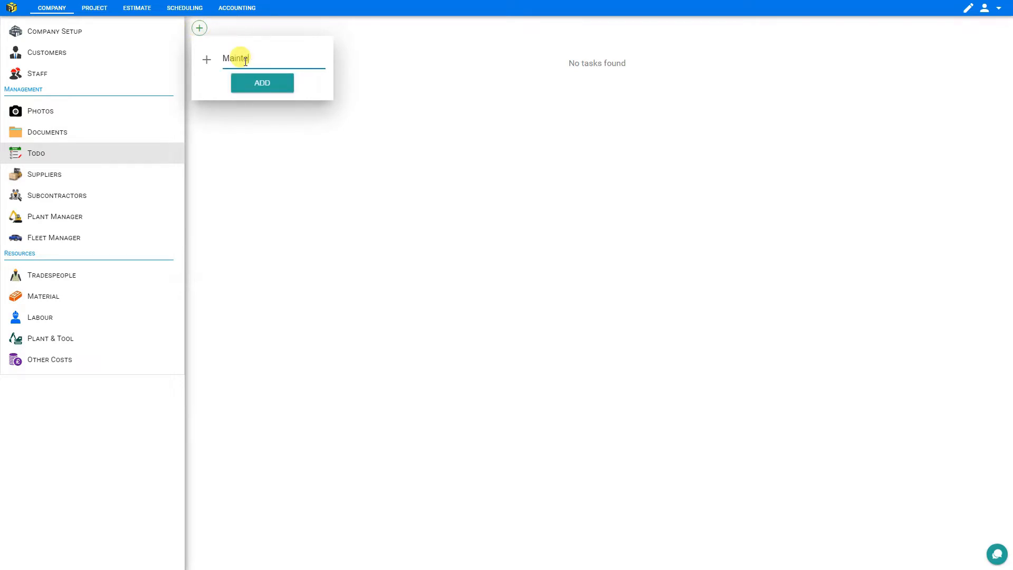
{"action": "type", "text": "nance"}
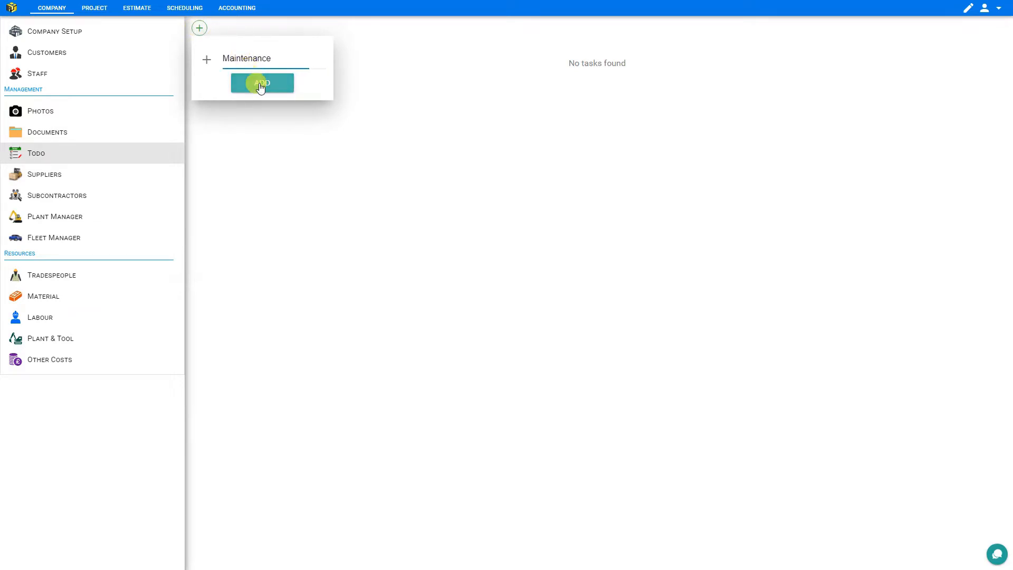
{"action": "left_click", "coordinate": [259, 85]}
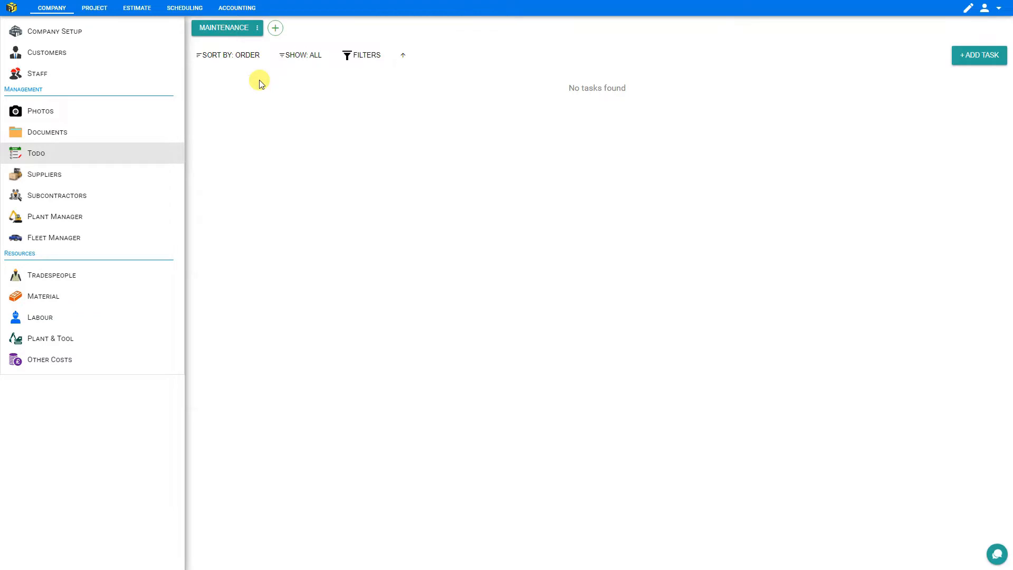
{"action": "left_click", "coordinate": [276, 28]}
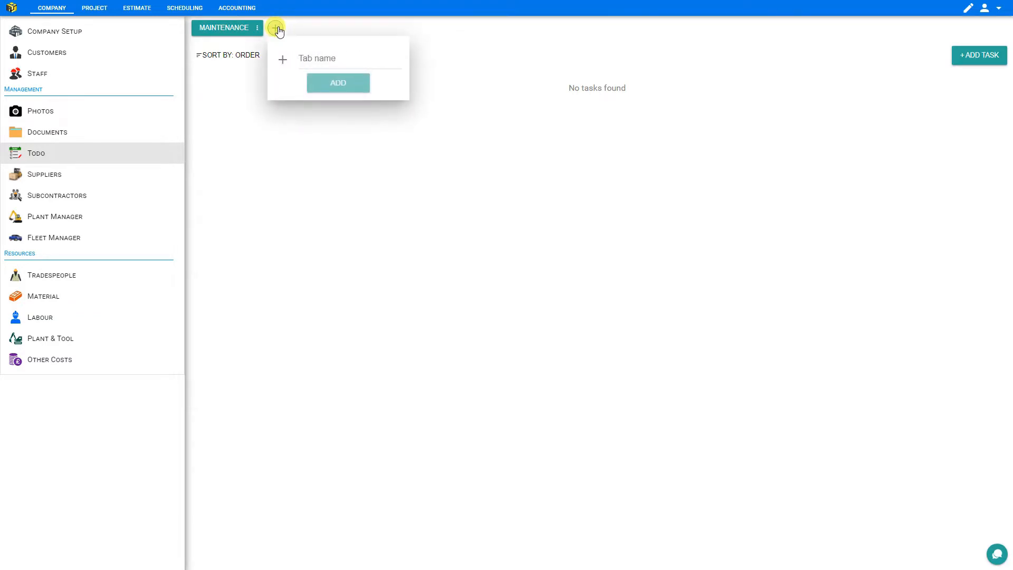
{"action": "left_click", "coordinate": [312, 57]}
{"action": "type", "text": "Shopping"}
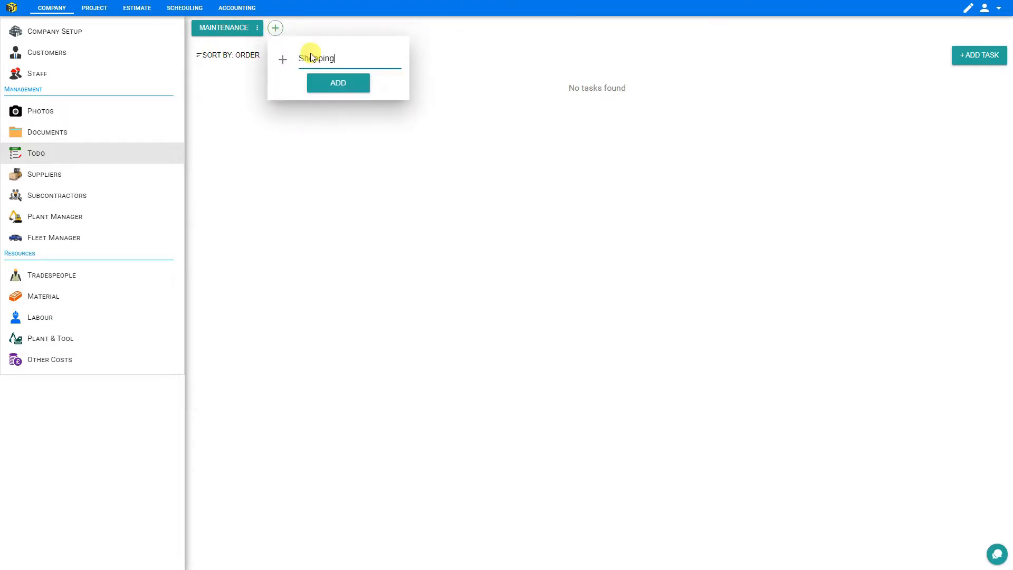
{"action": "left_click", "coordinate": [323, 80]}
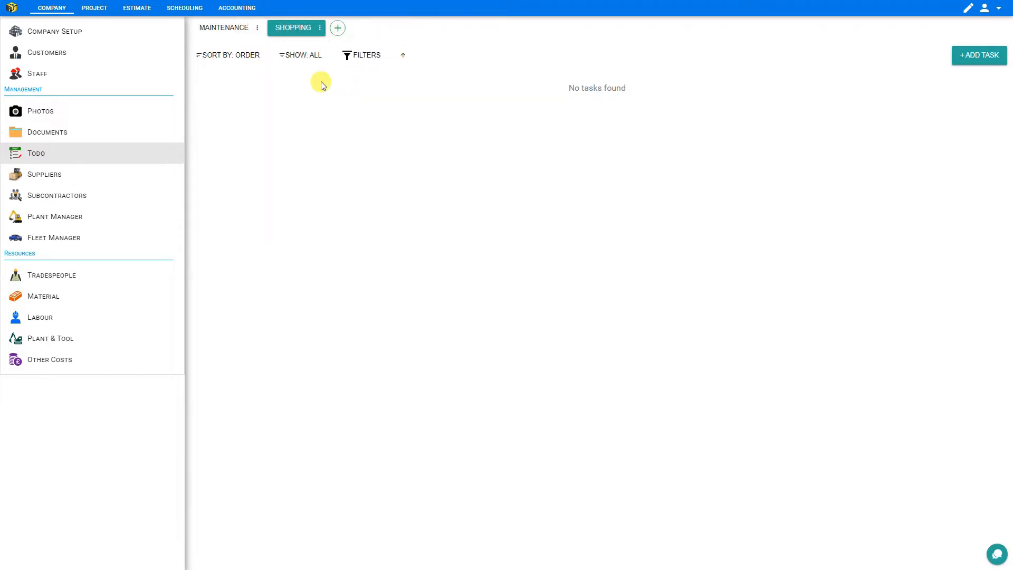
Add a 'Renew Landscaping Contract' task under Maintenance, left In Review, then go to Suppliers
{"action": "left_click", "coordinate": [230, 31]}
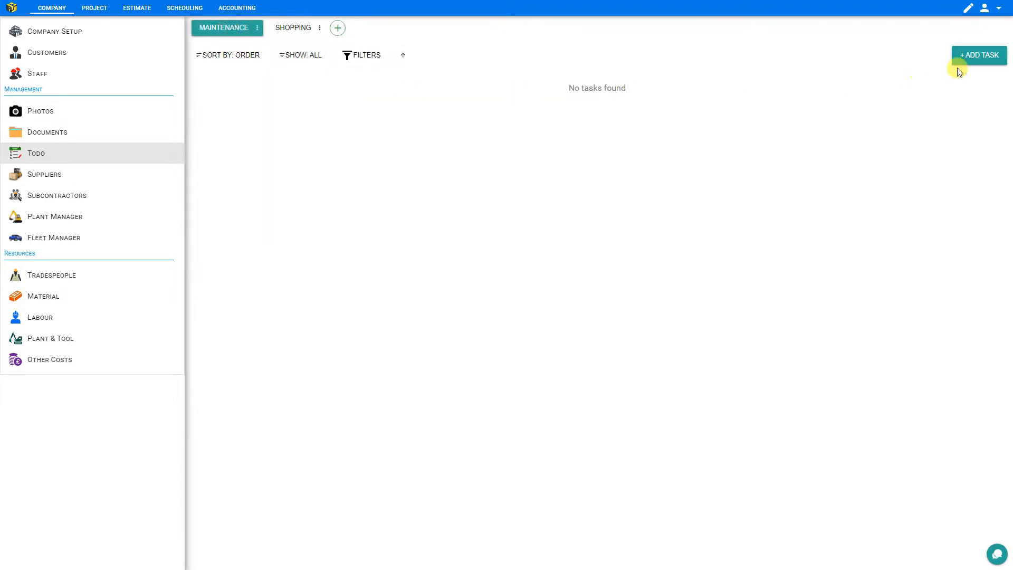
{"action": "left_click", "coordinate": [975, 58]}
{"action": "type", "text": "Renew Landscaping Contract"}
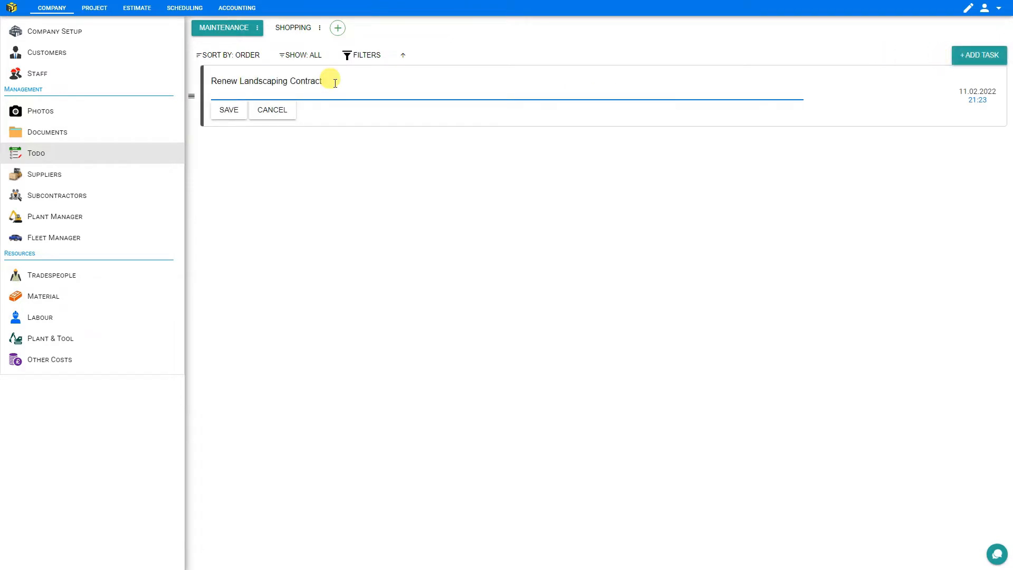
{"action": "left_click", "coordinate": [229, 110]}
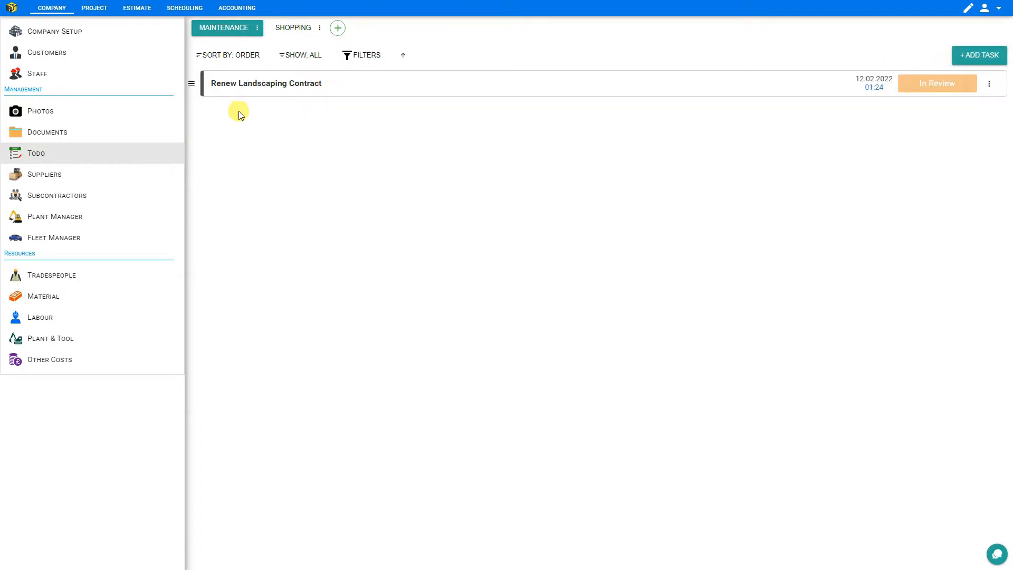
{"action": "left_click", "coordinate": [944, 86]}
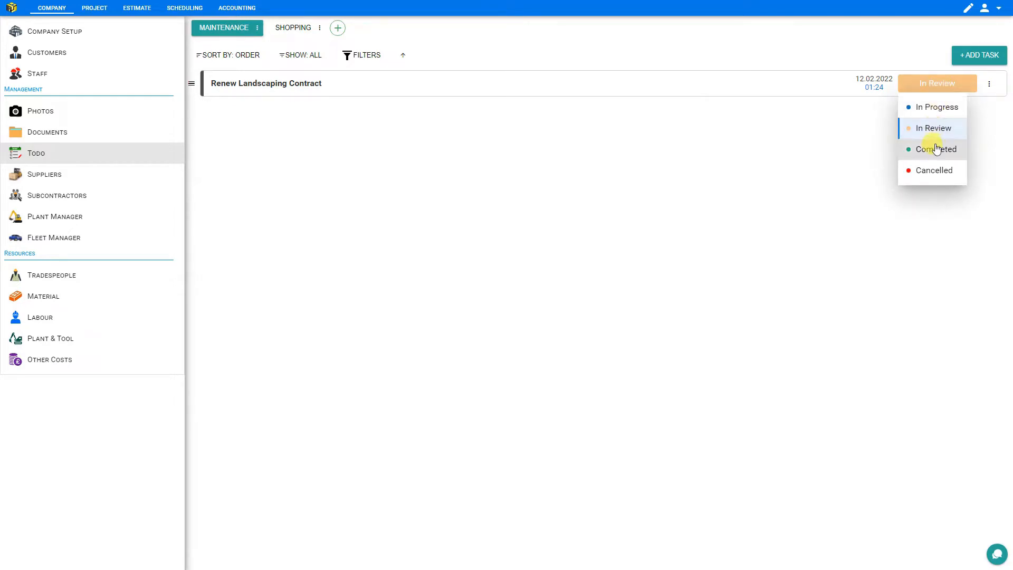
{"action": "left_click", "coordinate": [647, 178]}
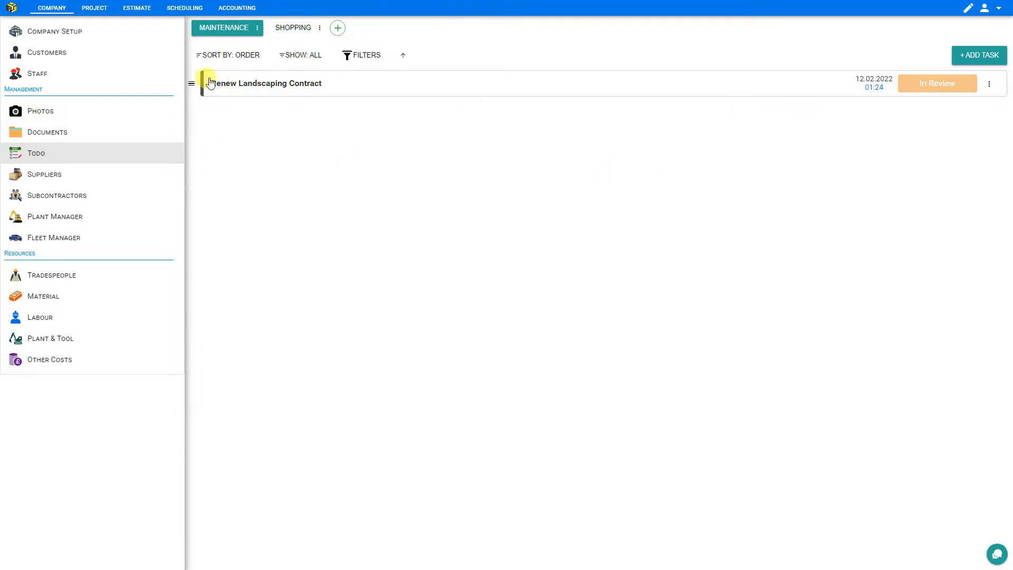
{"action": "left_click_drag", "start_coordinate": [190, 82], "coordinate": [196, 107]}
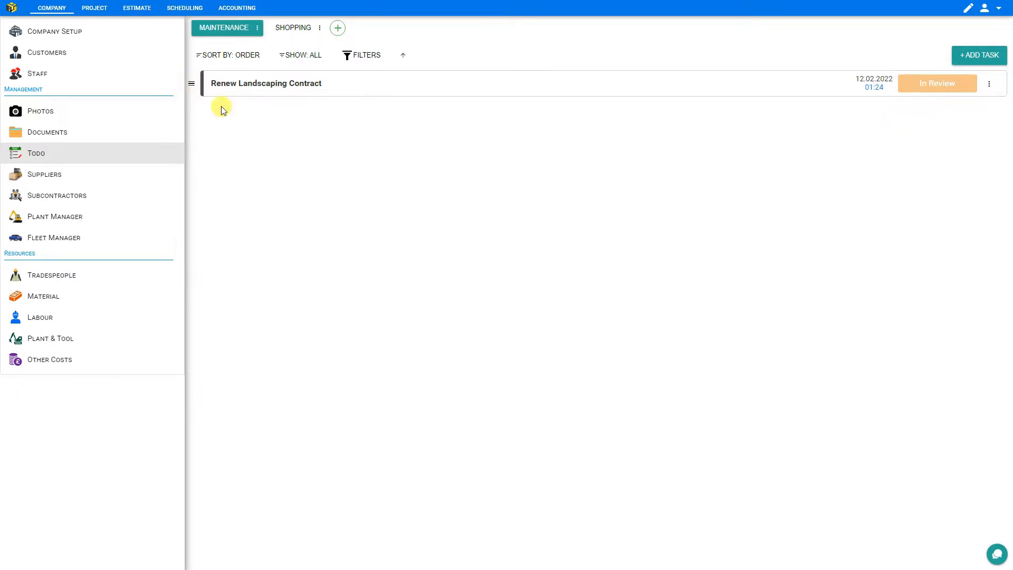
{"action": "left_click", "coordinate": [988, 85]}
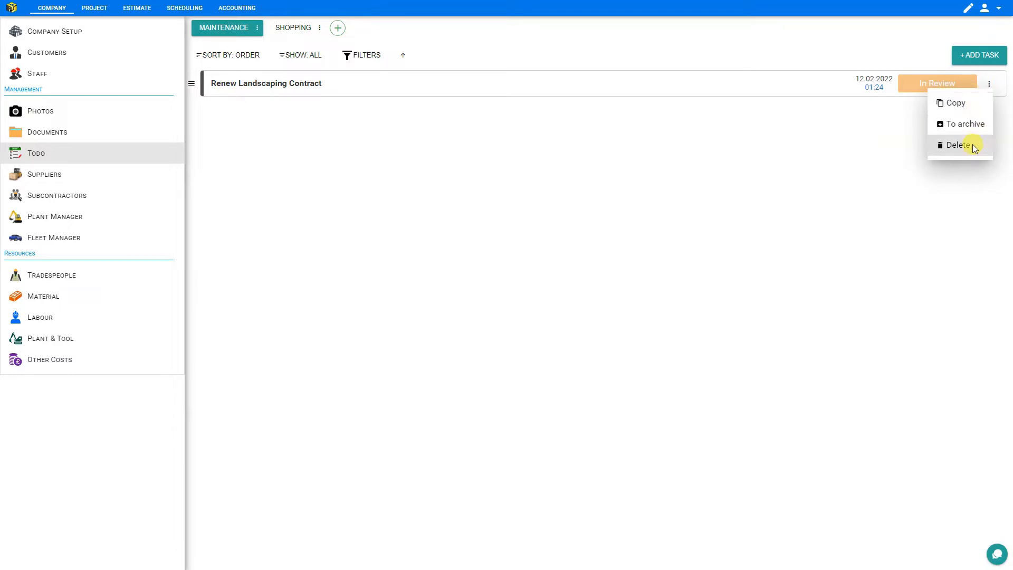
{"action": "left_click", "coordinate": [356, 116]}
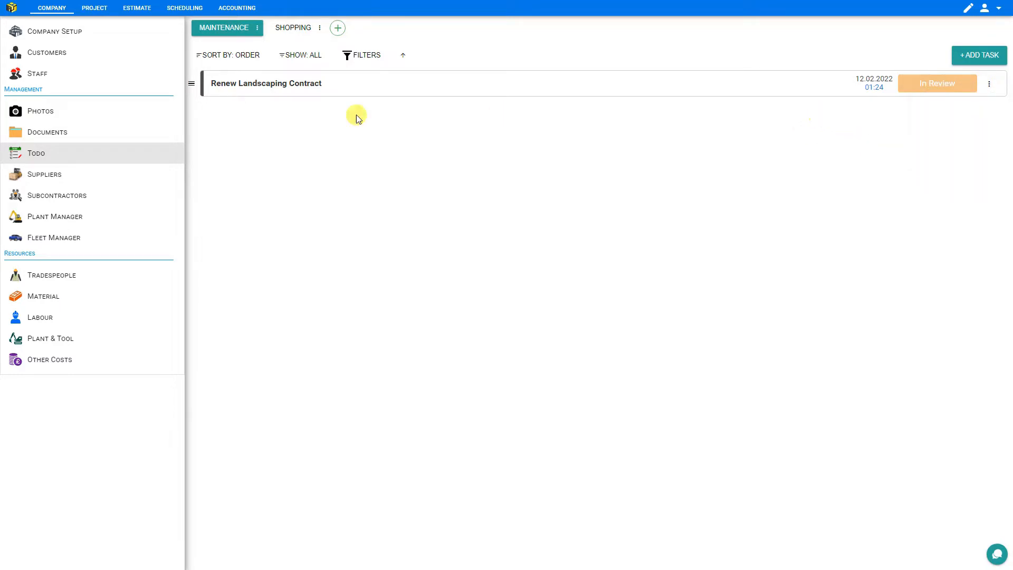
{"action": "left_click", "coordinate": [37, 177]}
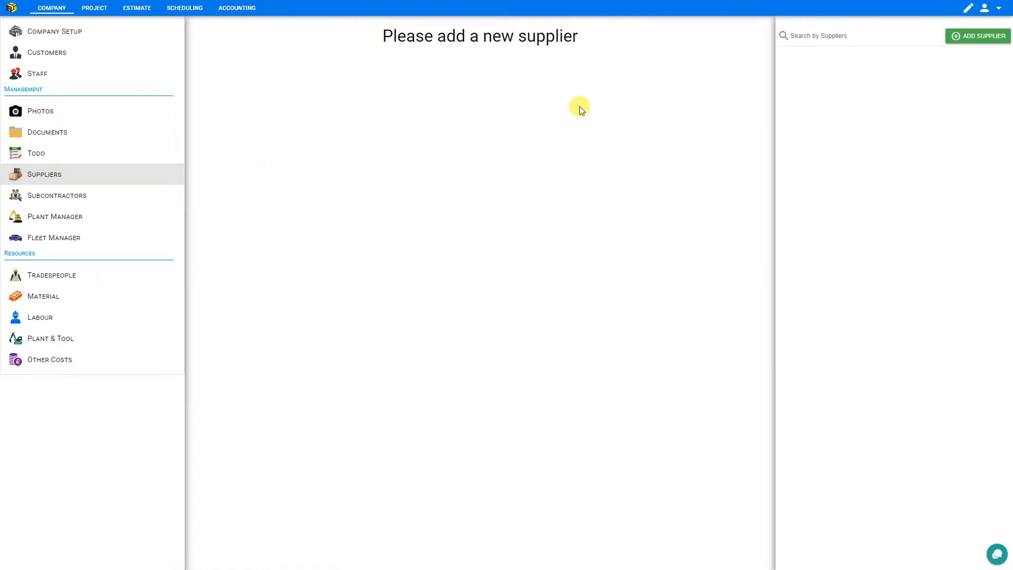
Create a new supplier named A1 Concrete
{"action": "left_click", "coordinate": [984, 42]}
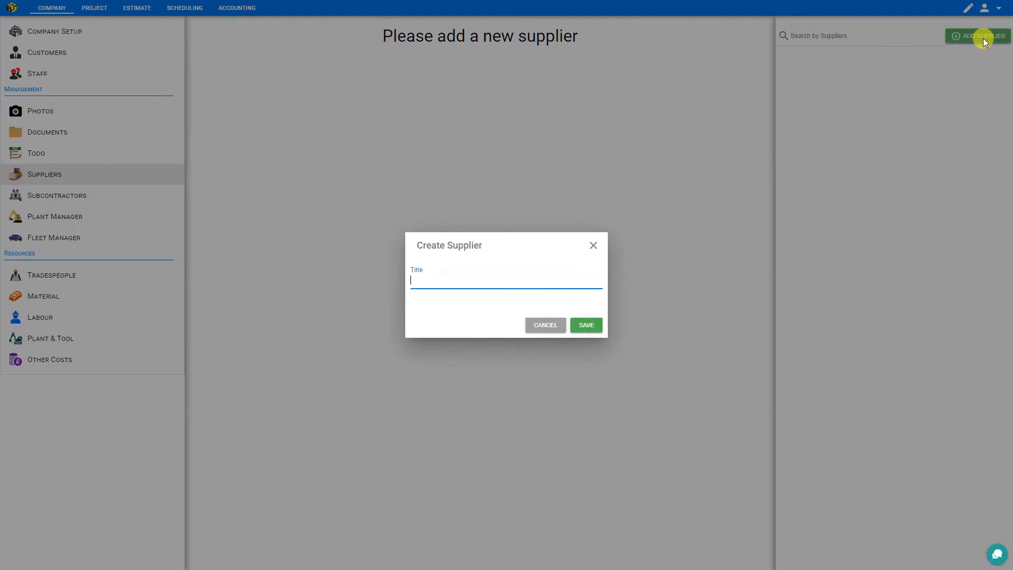
{"action": "left_click", "coordinate": [585, 332]}
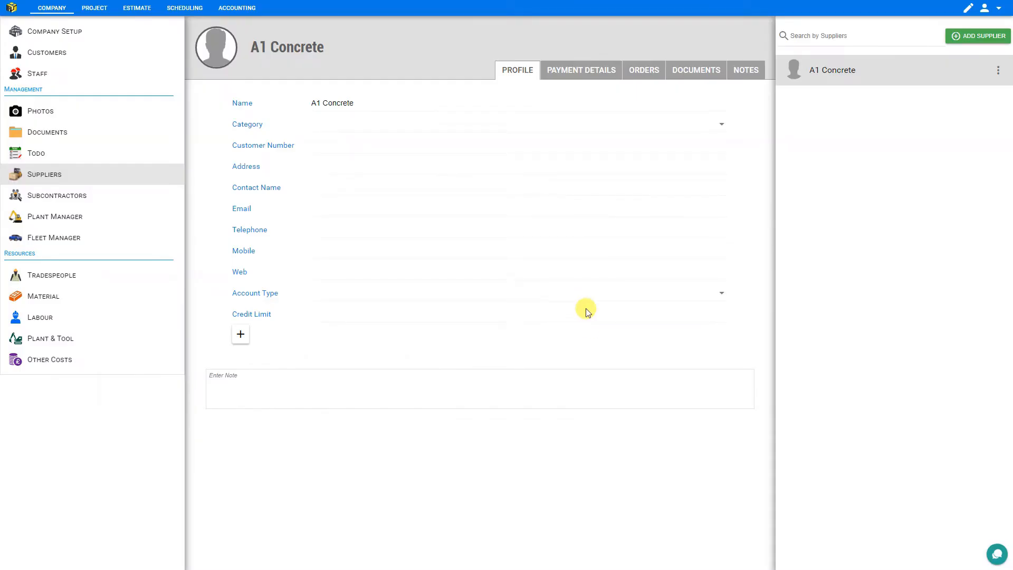
{"action": "mouse_move", "coordinate": [217, 48]}
Give A1 Concrete category Materials and a Credit account with a 10000 credit limit
{"action": "left_click", "coordinate": [348, 122]}
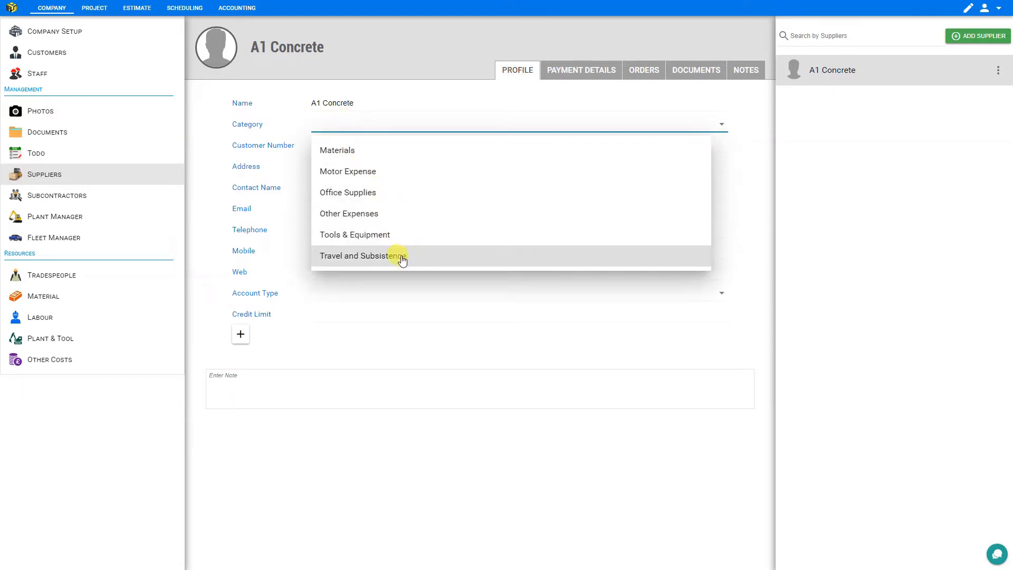
{"action": "left_click", "coordinate": [340, 151]}
{"action": "left_click", "coordinate": [342, 147]}
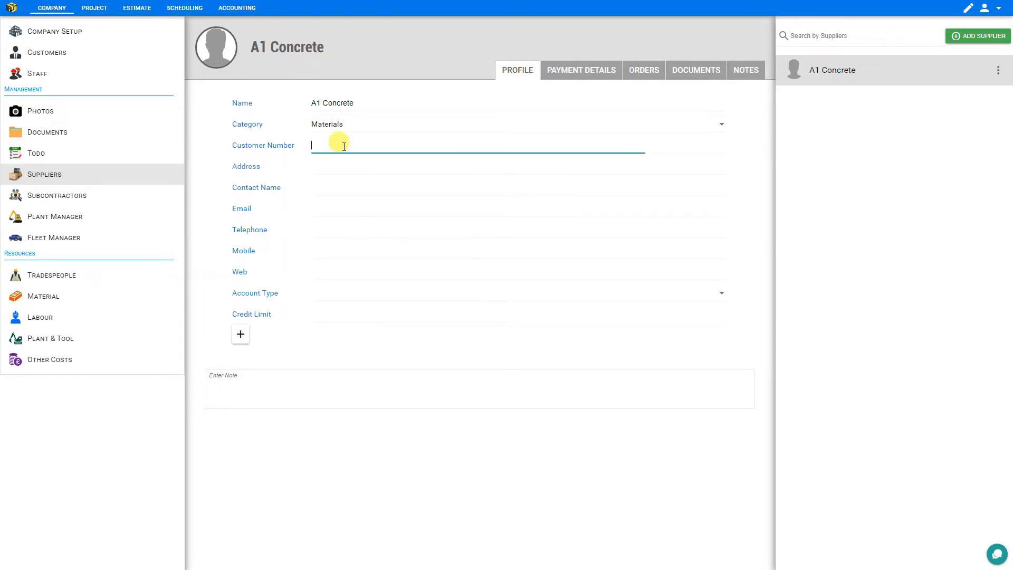
{"action": "left_click", "coordinate": [336, 160]}
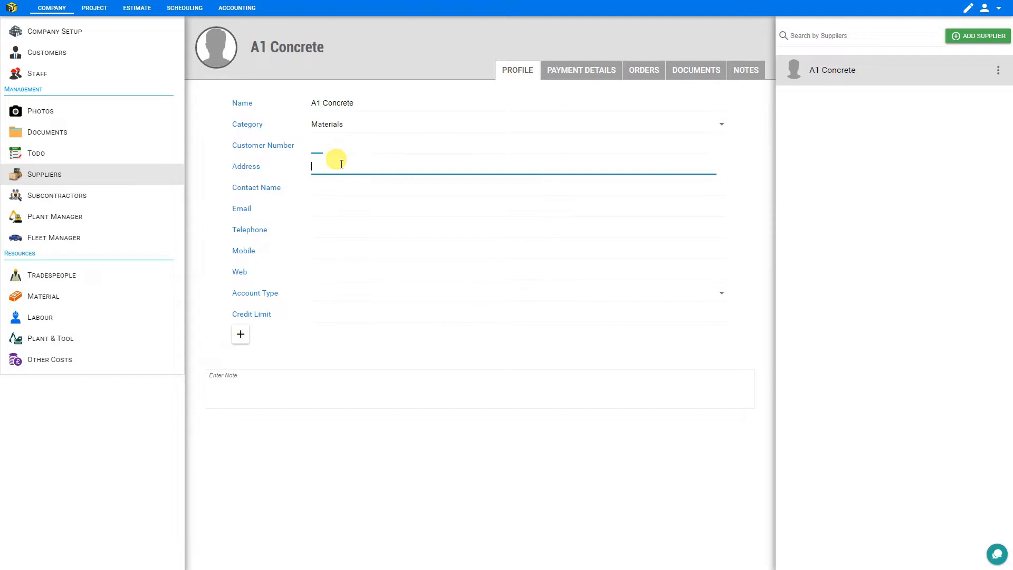
{"action": "left_click", "coordinate": [347, 206]}
{"action": "left_click", "coordinate": [356, 292]}
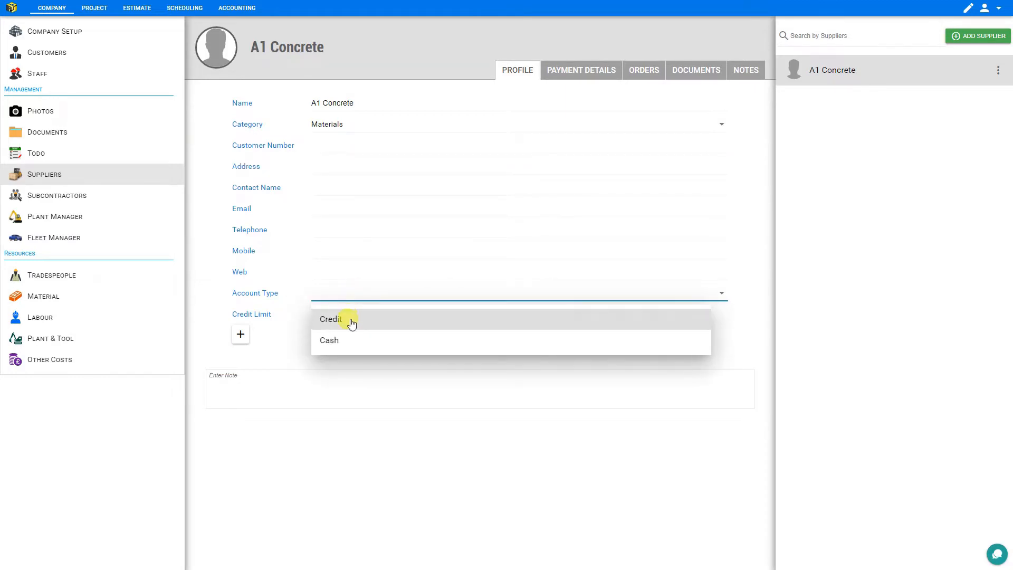
{"action": "left_click", "coordinate": [352, 323]}
{"action": "left_click", "coordinate": [352, 316]}
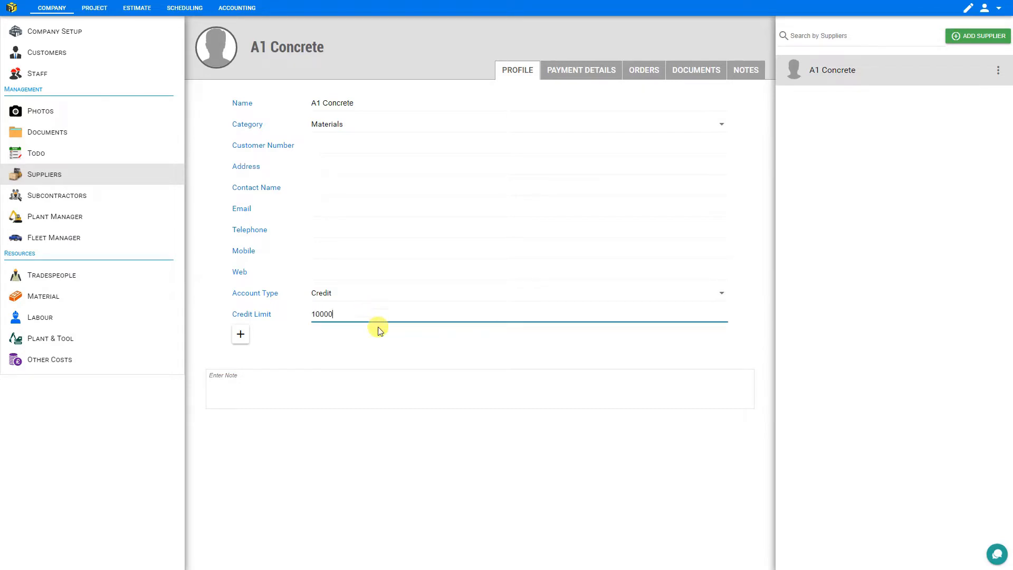
{"action": "left_click", "coordinate": [242, 336]}
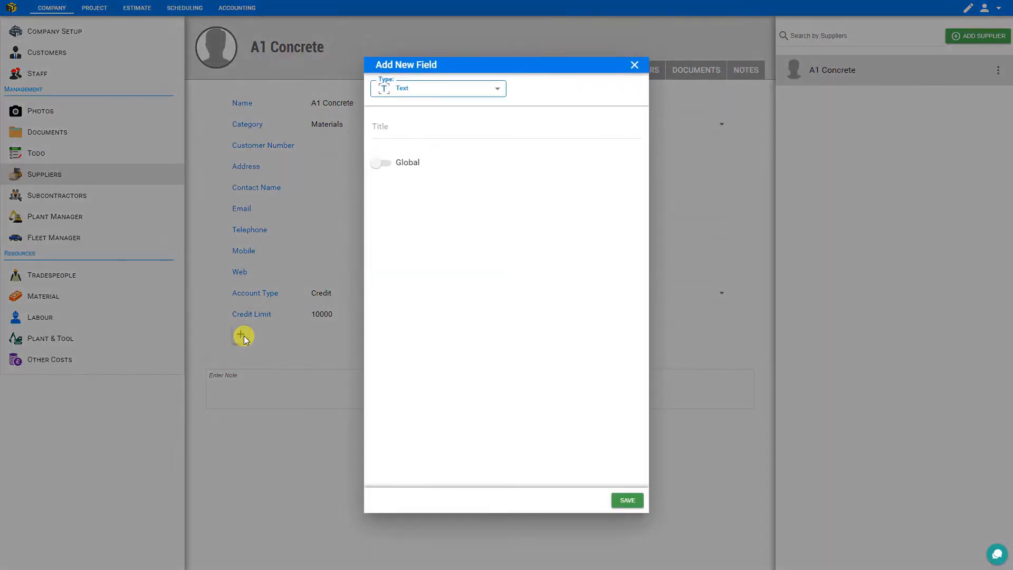
{"action": "left_click", "coordinate": [263, 391]}
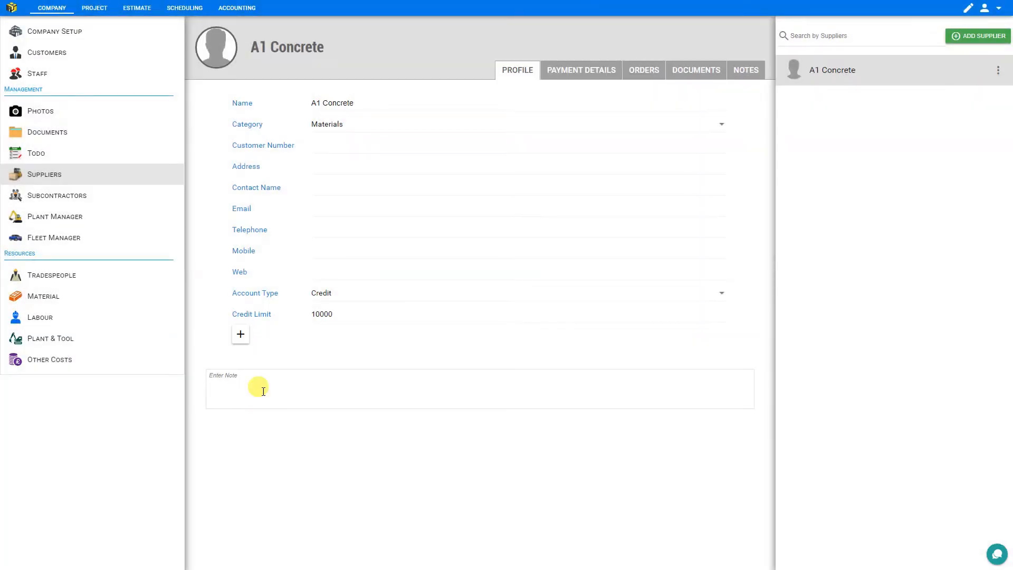
Check A1 Concrete's payment details, then start a new purchase order from its Orders tab
{"action": "left_click", "coordinate": [579, 78]}
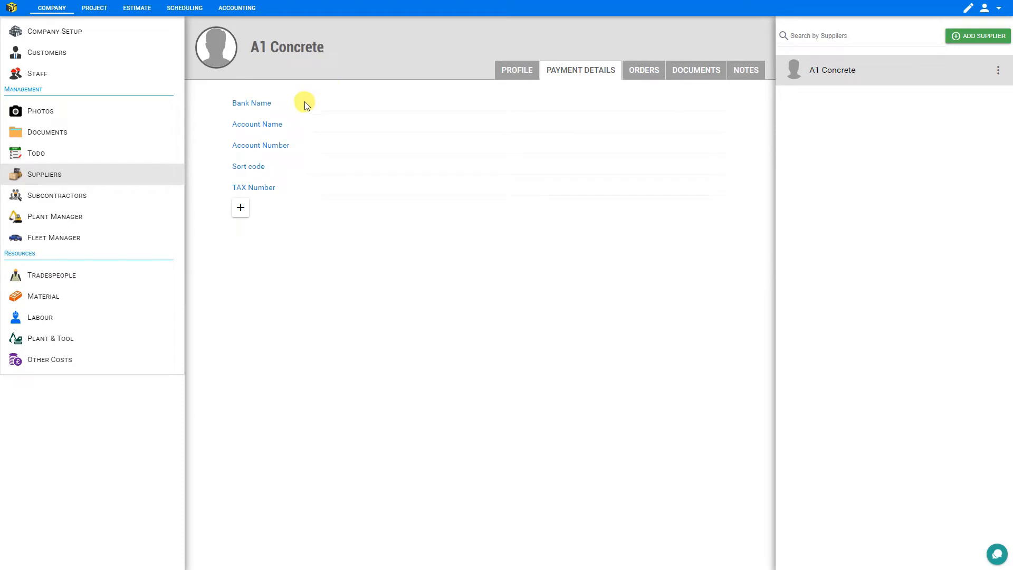
{"action": "left_click", "coordinate": [320, 105]}
{"action": "left_click", "coordinate": [326, 126]}
{"action": "left_click", "coordinate": [328, 146]}
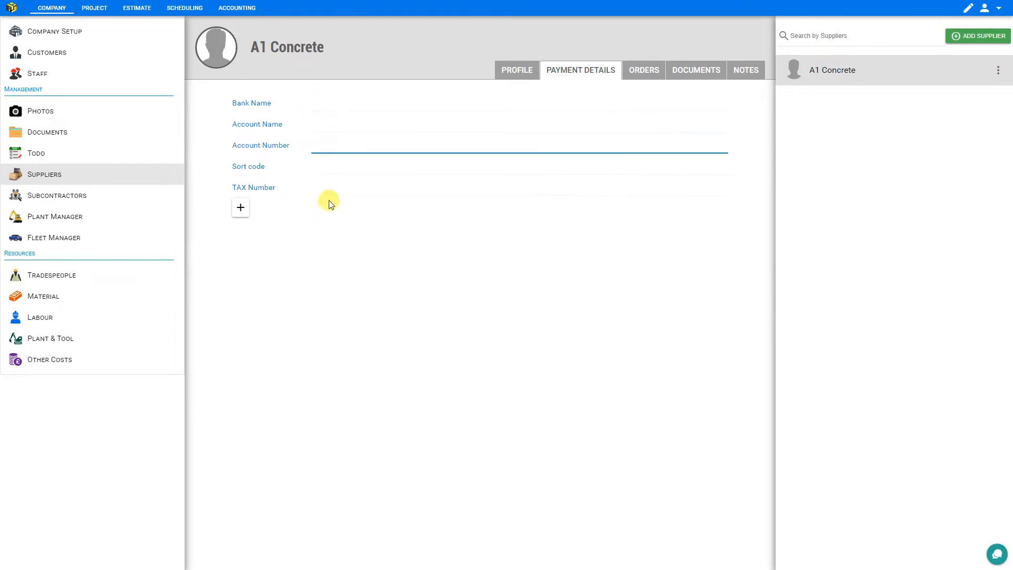
{"action": "left_click", "coordinate": [324, 189]}
{"action": "left_click", "coordinate": [638, 73]}
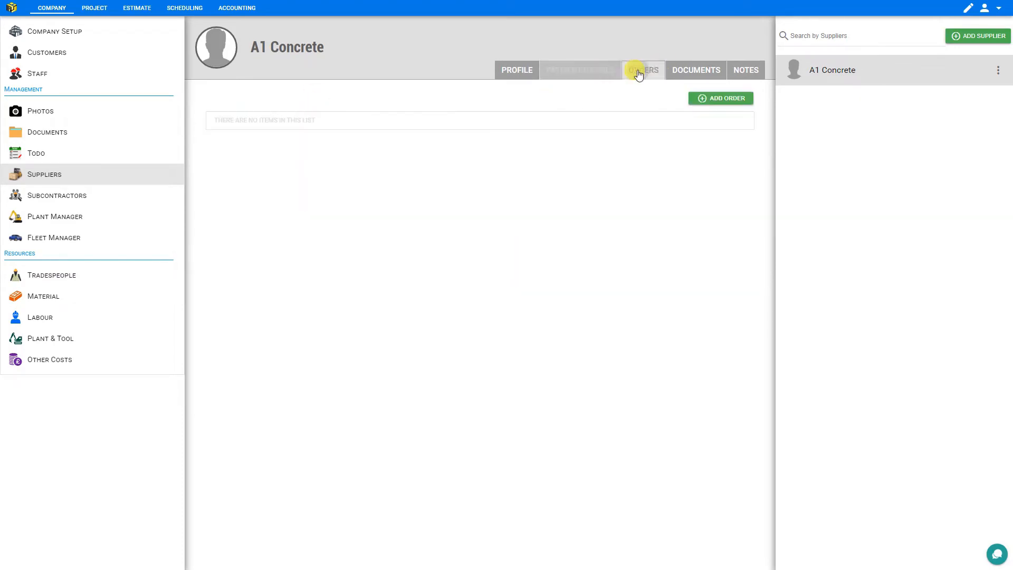
{"action": "left_click", "coordinate": [726, 100]}
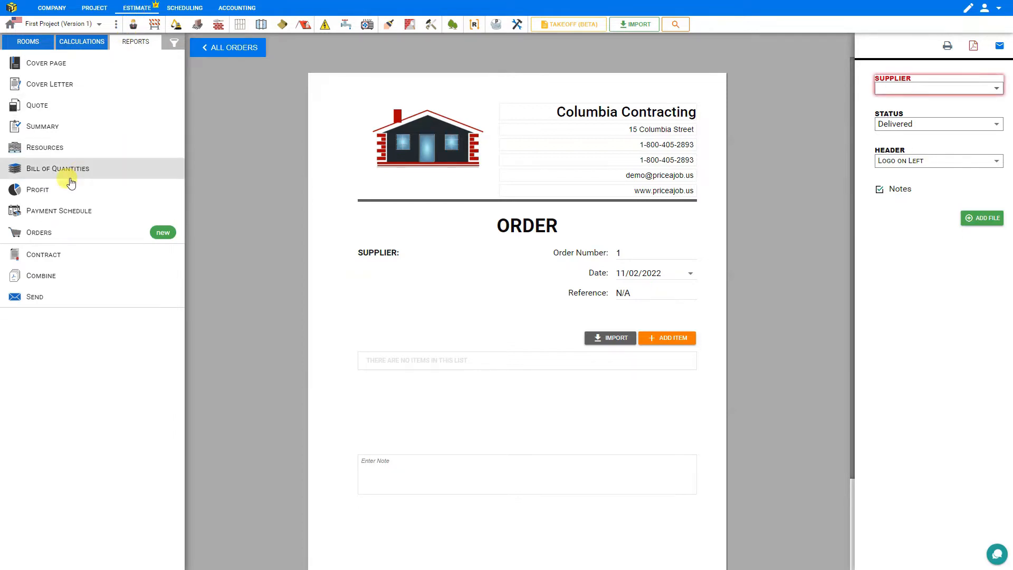
Assign the order to A1 Concrete with status Awaiting, keeping the logo-left header
{"action": "left_click", "coordinate": [892, 90]}
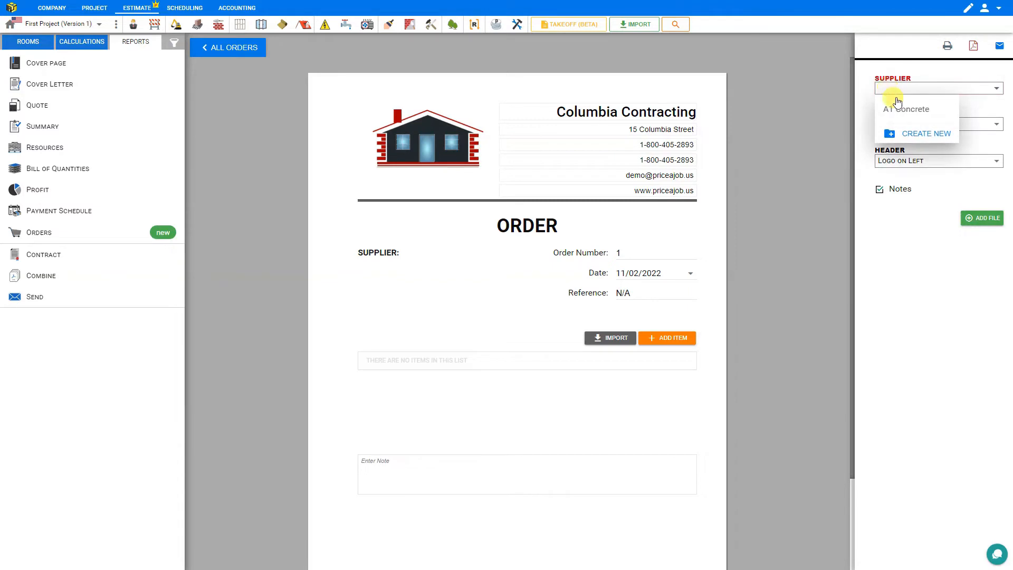
{"action": "left_click", "coordinate": [902, 108]}
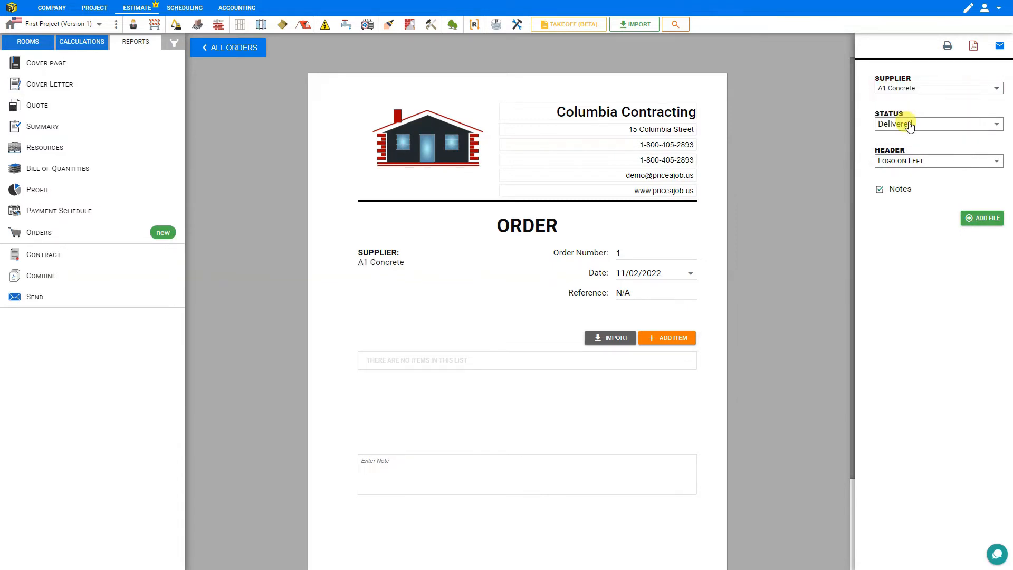
{"action": "left_click", "coordinate": [910, 124]}
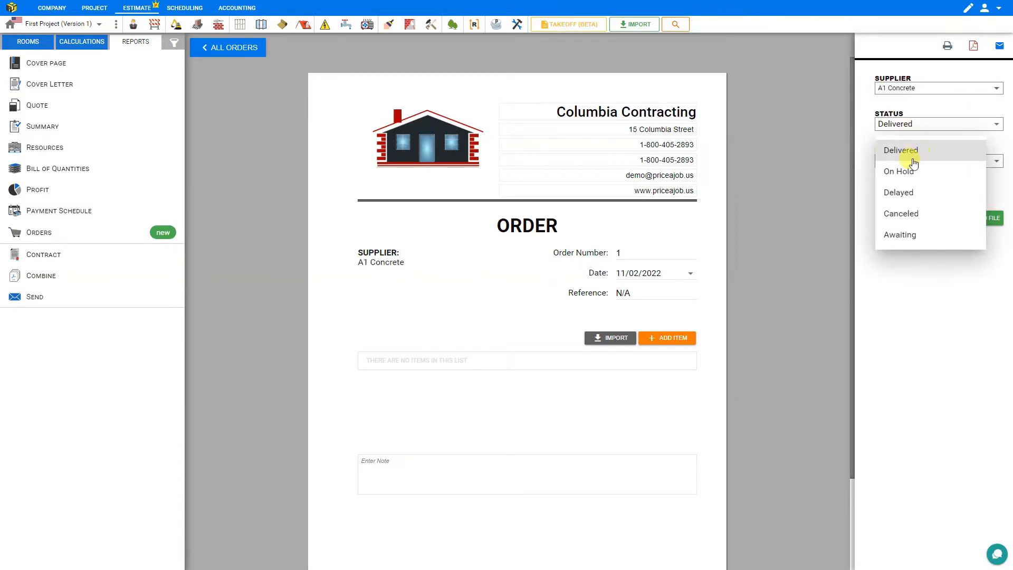
{"action": "left_click", "coordinate": [907, 239]}
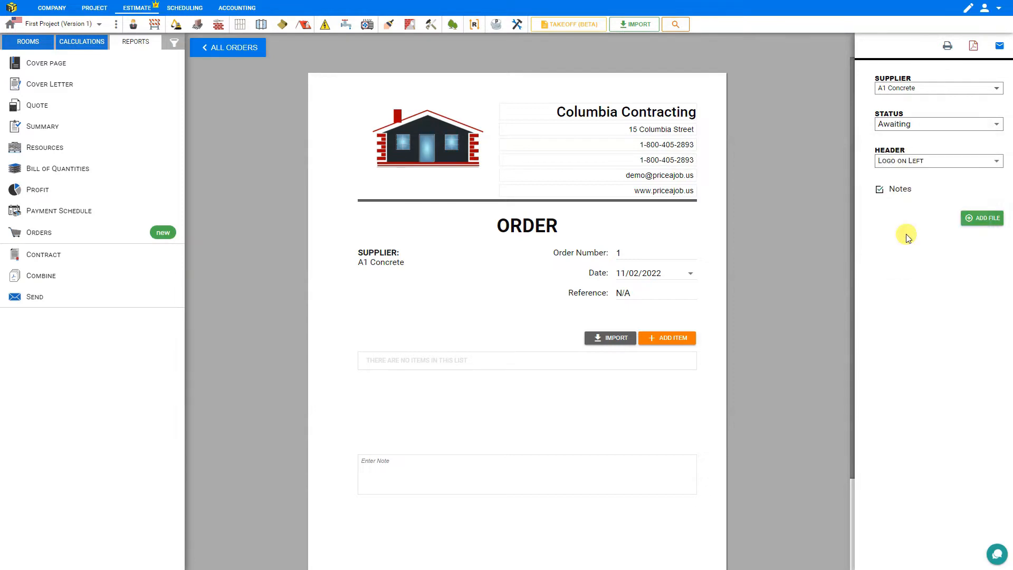
{"action": "left_click", "coordinate": [910, 162]}
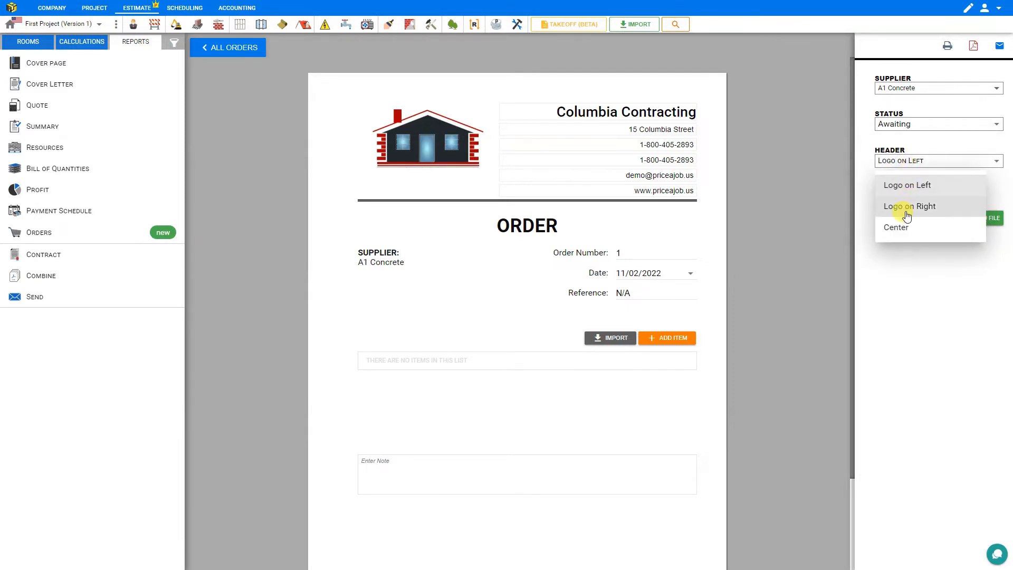
{"action": "left_click", "coordinate": [905, 213]}
{"action": "left_click", "coordinate": [903, 186]}
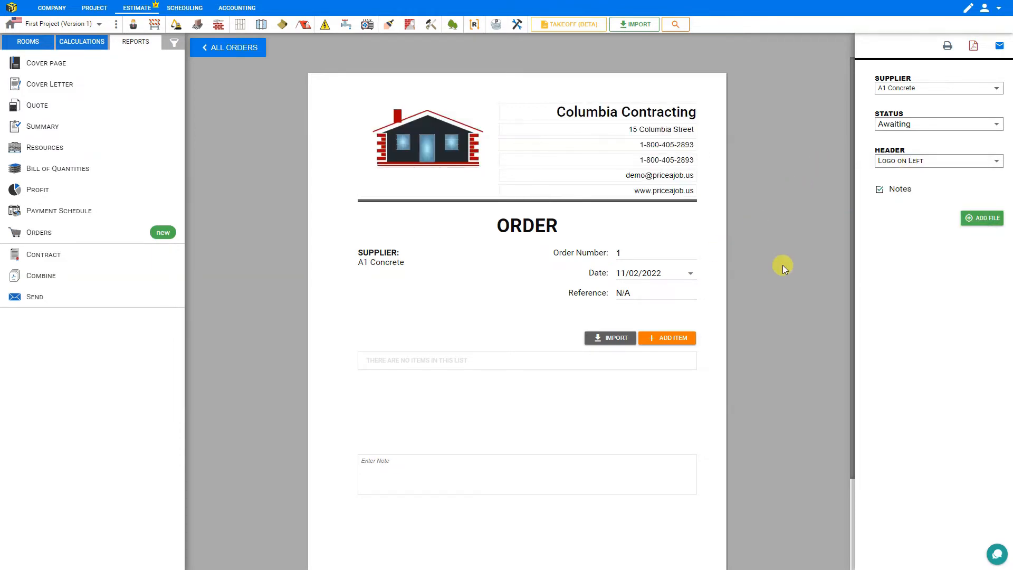
Add one blank item line, then browse the Import window's tabs and close it without importing
{"action": "left_click", "coordinate": [671, 338]}
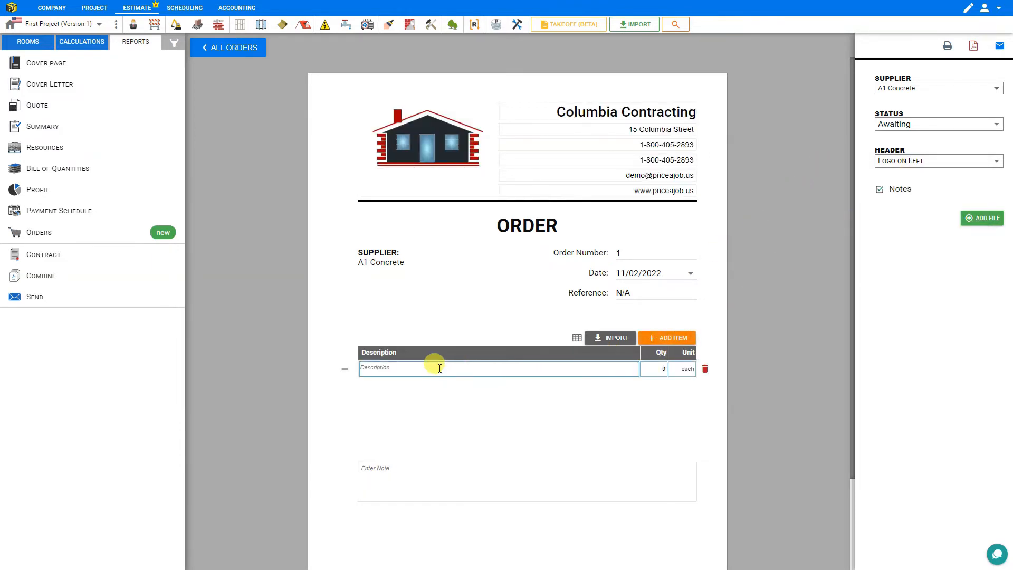
{"action": "left_click", "coordinate": [654, 369]}
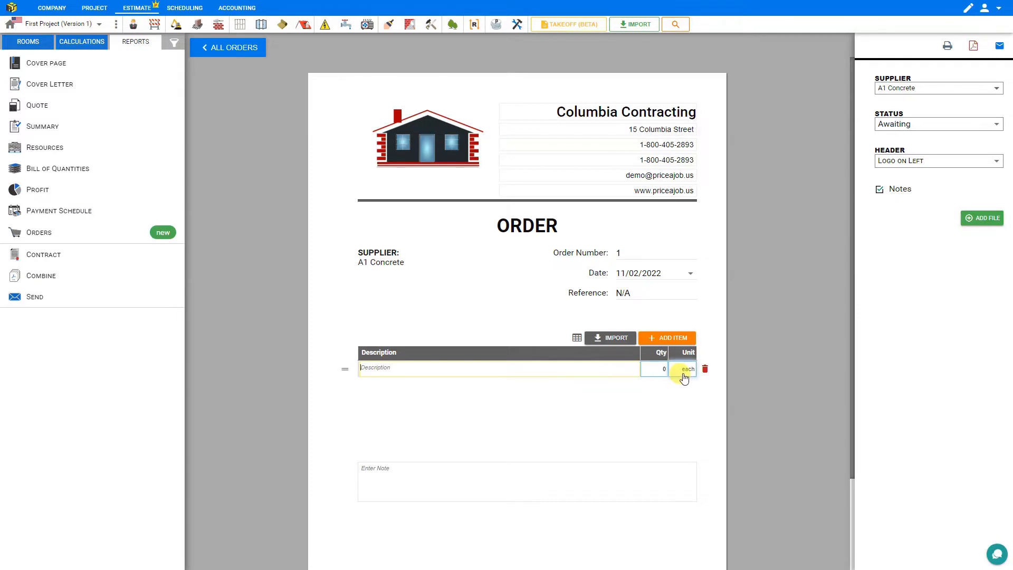
{"action": "left_click", "coordinate": [612, 339]}
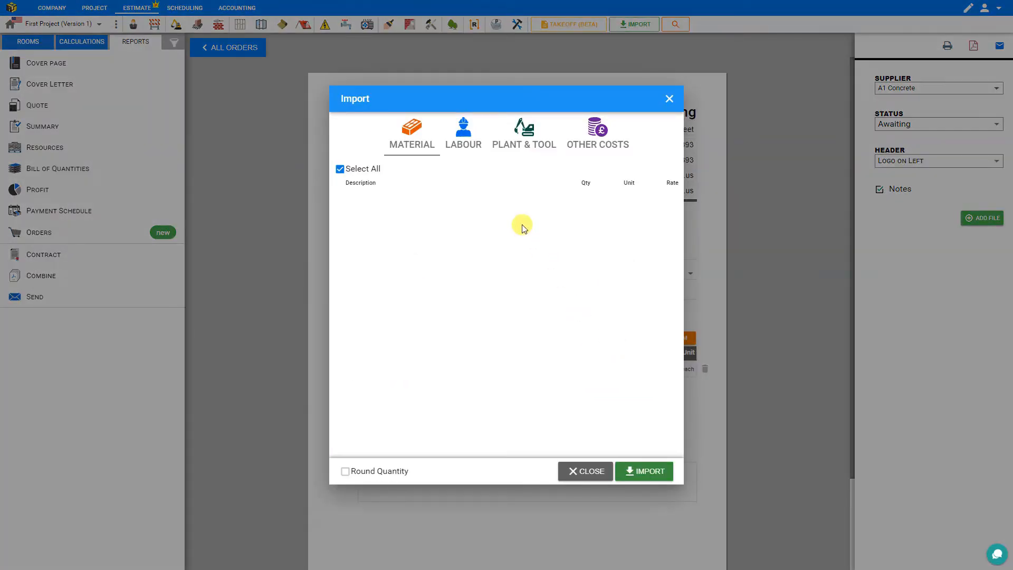
{"action": "left_click", "coordinate": [468, 142]}
{"action": "left_click", "coordinate": [532, 142]}
{"action": "left_click", "coordinate": [596, 138]}
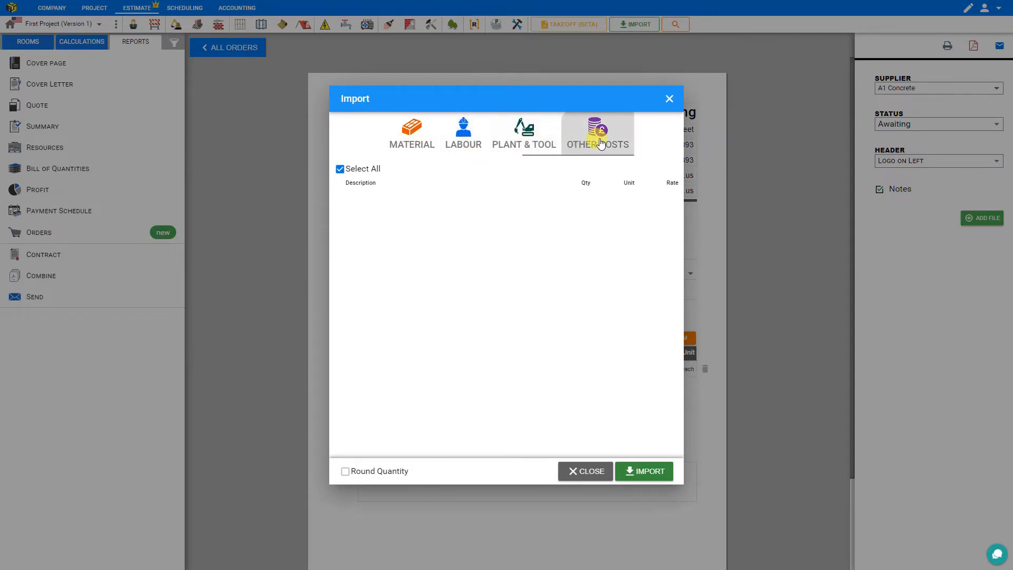
{"action": "left_click", "coordinate": [669, 100]}
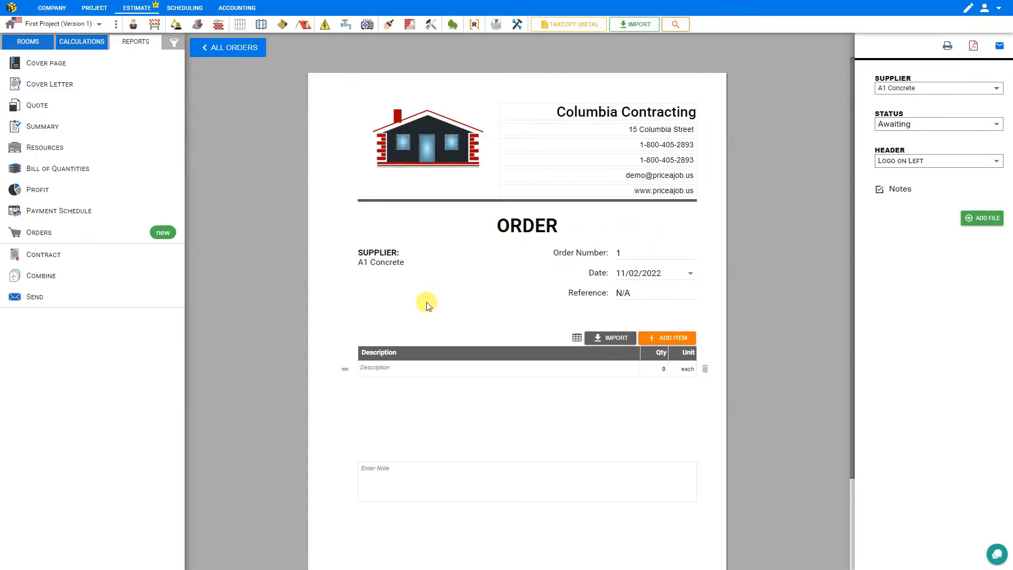
Back in Suppliers, view A1 Concrete's empty documents, add a blank dated note, then open Subcontractors
{"action": "left_click", "coordinate": [61, 10]}
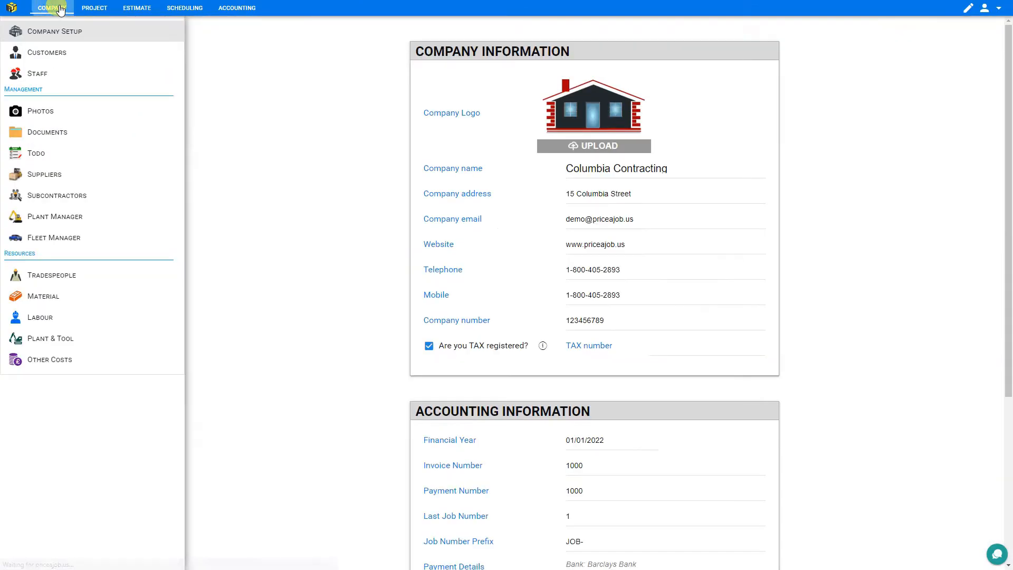
{"action": "left_click", "coordinate": [60, 179]}
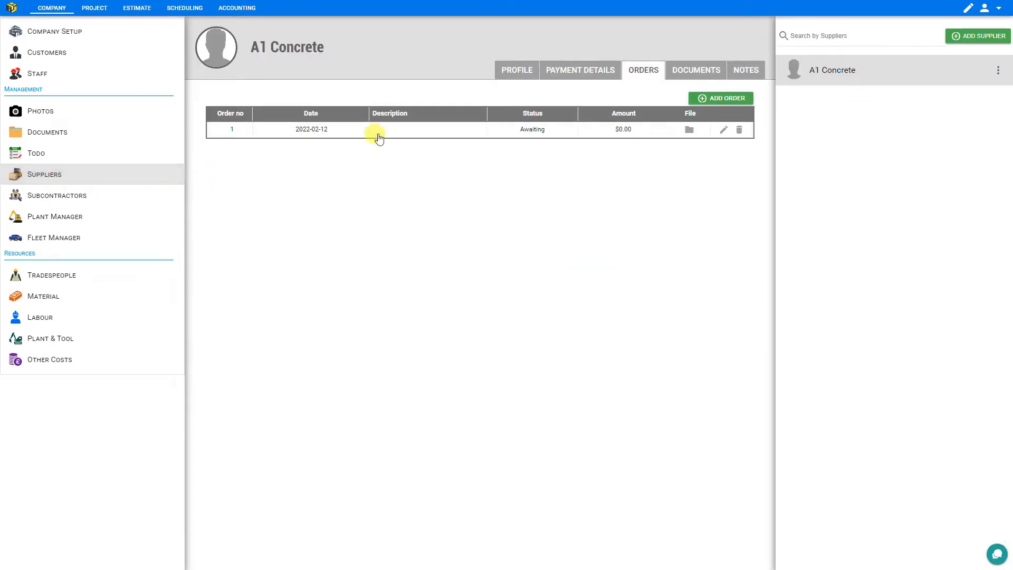
{"action": "left_click", "coordinate": [695, 73]}
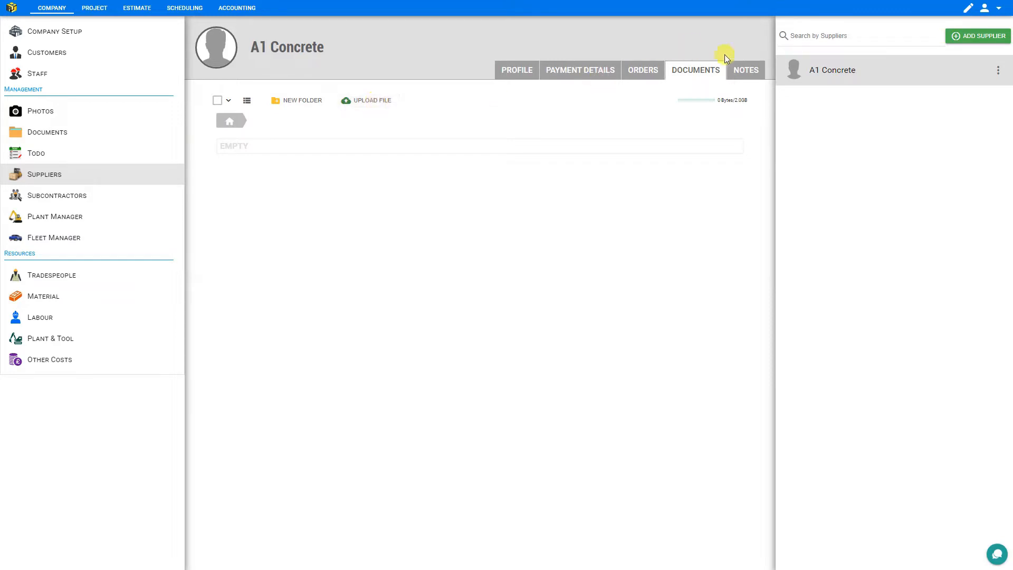
{"action": "left_click", "coordinate": [746, 72]}
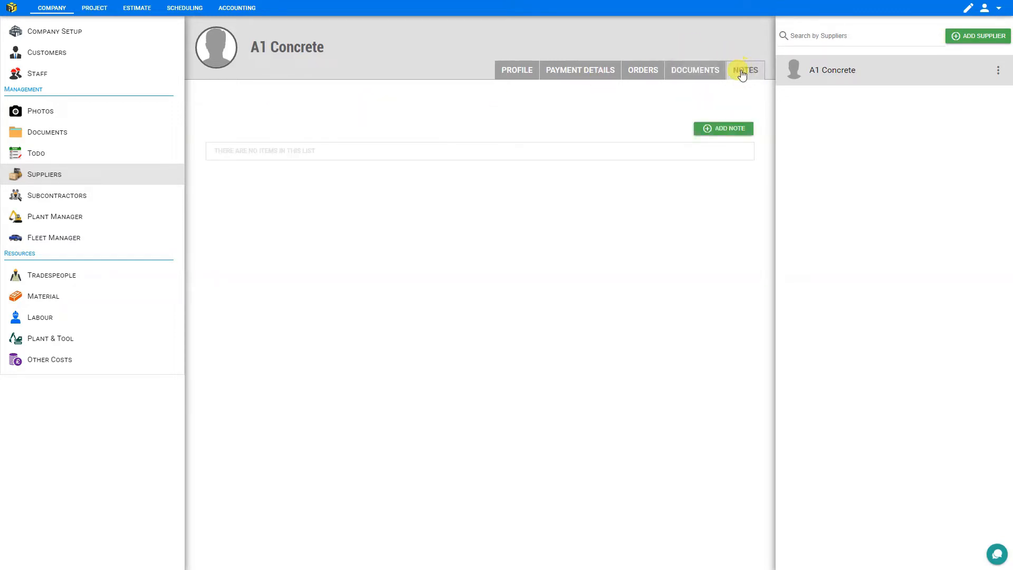
{"action": "left_click", "coordinate": [731, 134]}
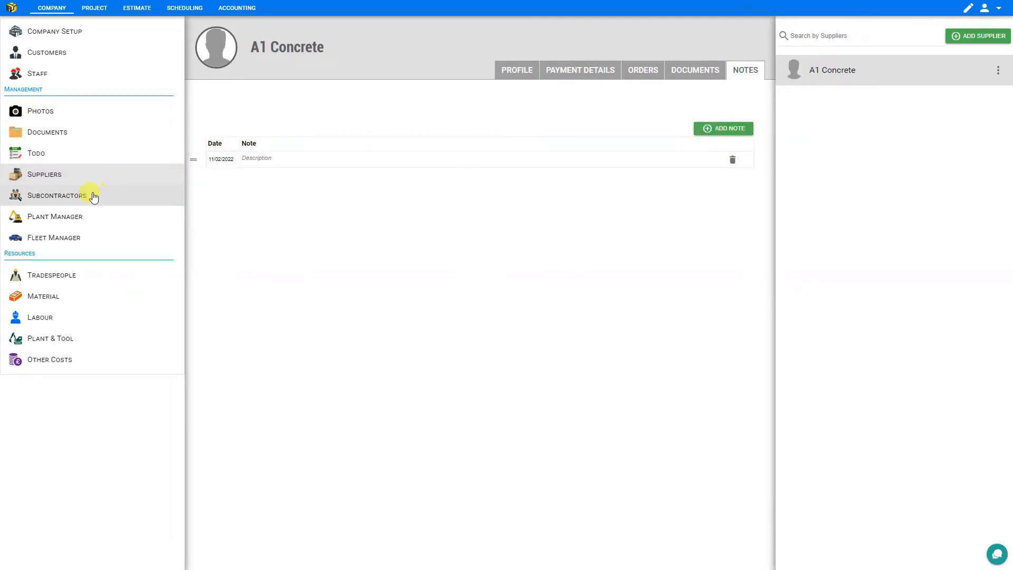
{"action": "left_click", "coordinate": [53, 202]}
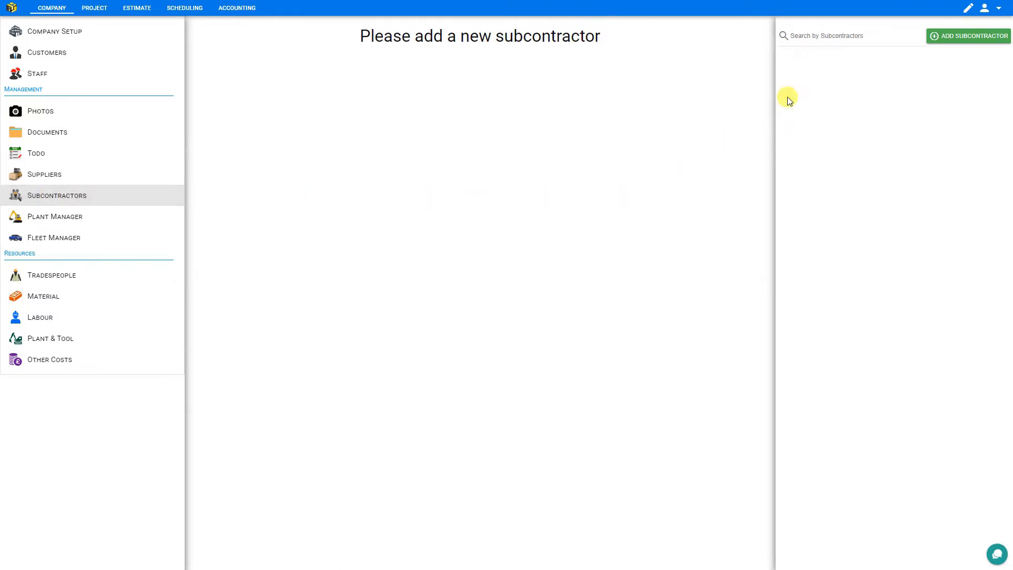
Create the subcontractor Easy Roofing and step through its detail fields unchanged
{"action": "left_click", "coordinate": [972, 40]}
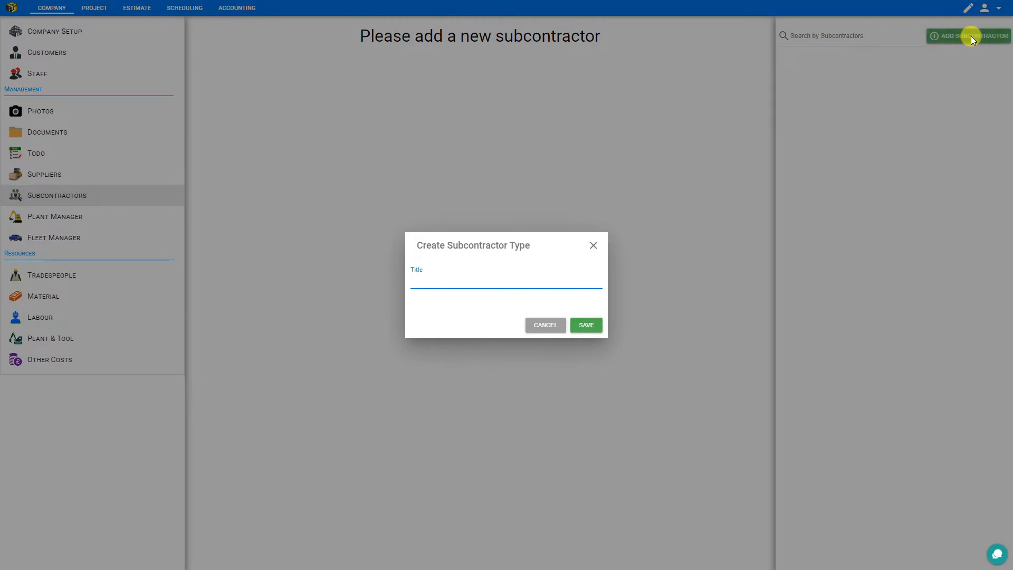
{"action": "type", "text": "Easy Roofing"}
{"action": "left_click", "coordinate": [588, 326]}
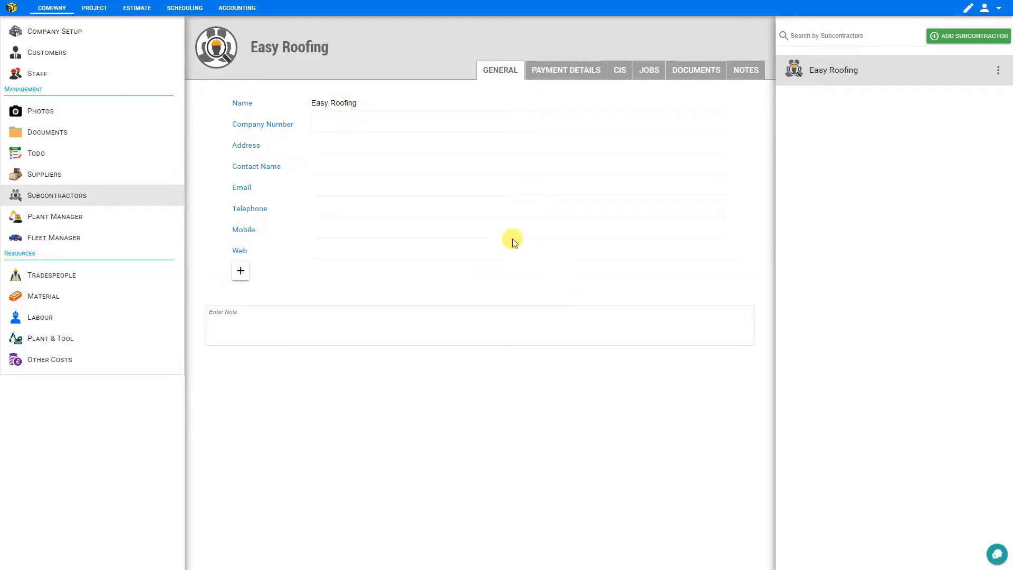
{"action": "left_click", "coordinate": [351, 121]}
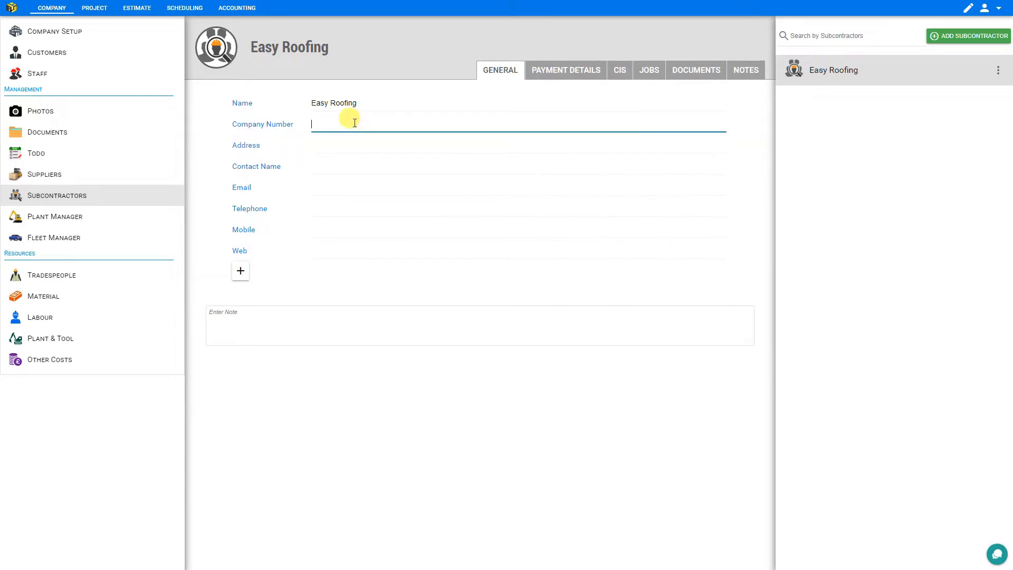
{"action": "left_click", "coordinate": [333, 247]}
{"action": "left_click", "coordinate": [313, 323]}
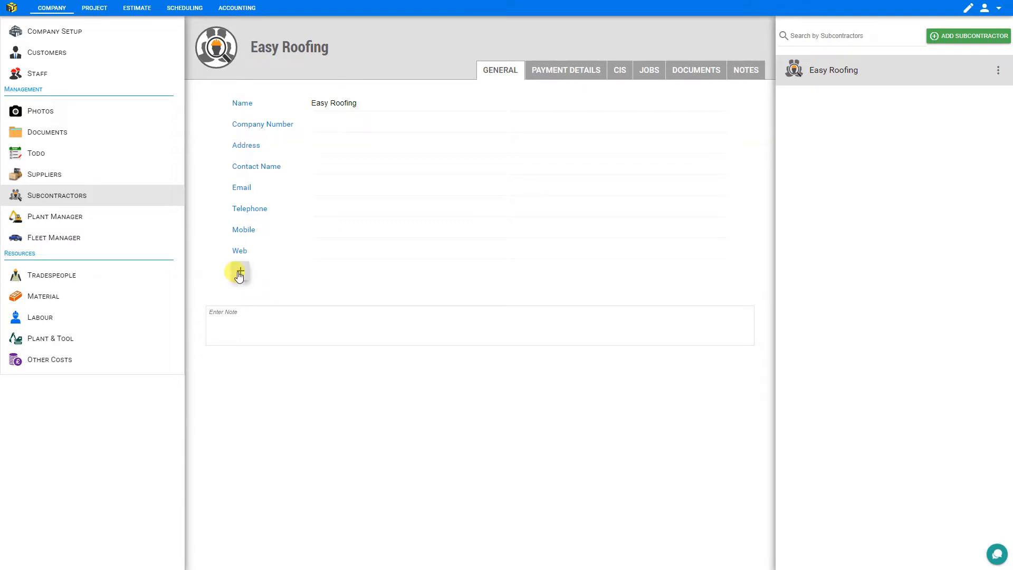
{"action": "left_click", "coordinate": [240, 271]}
{"action": "left_click", "coordinate": [238, 271]}
Review Easy Roofing's payment details and CIS tax fields without entering anything
{"action": "left_click", "coordinate": [572, 73]}
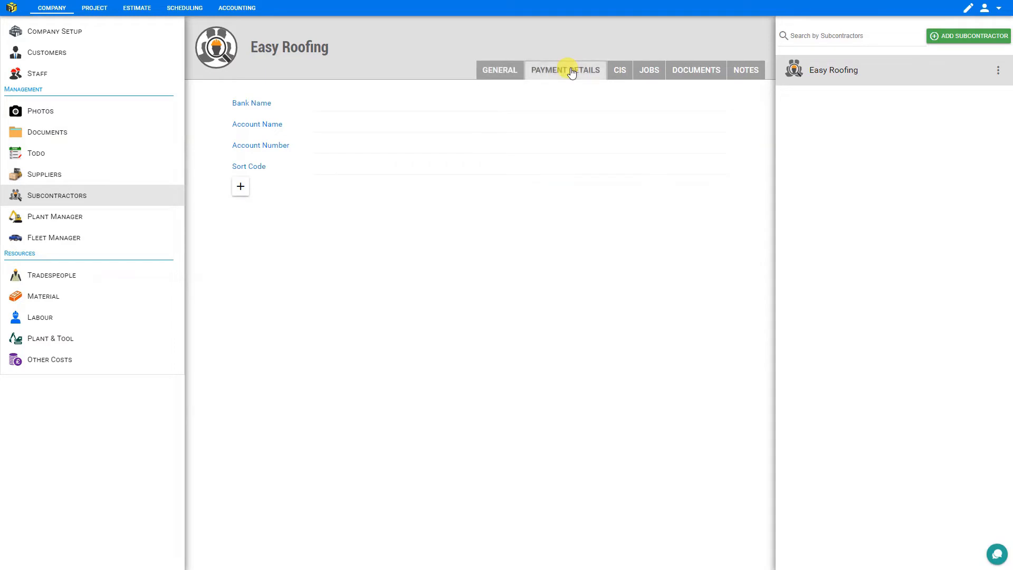
{"action": "left_click", "coordinate": [333, 101]}
{"action": "left_click", "coordinate": [333, 126]}
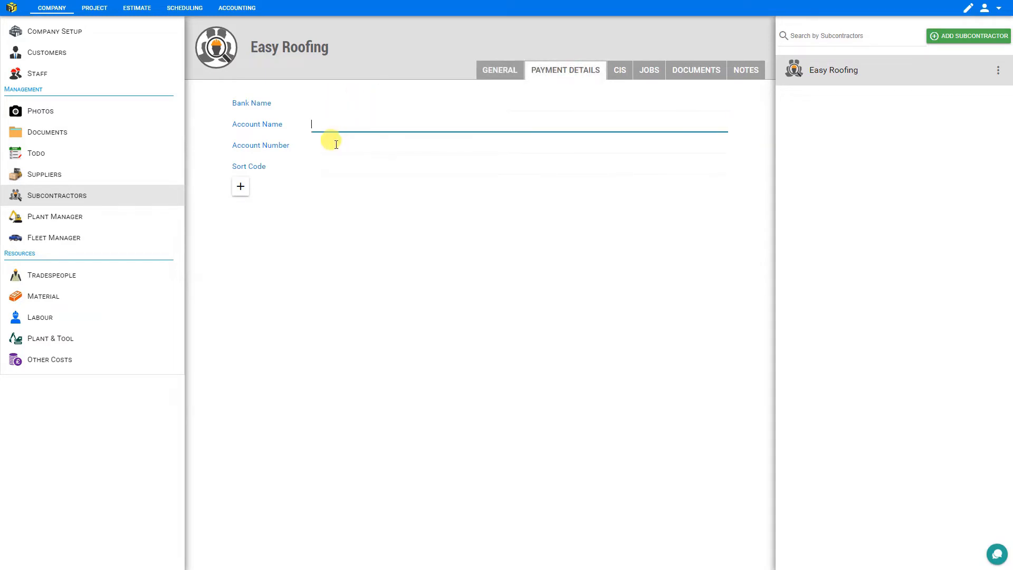
{"action": "left_click", "coordinate": [333, 144]}
{"action": "left_click", "coordinate": [621, 71]}
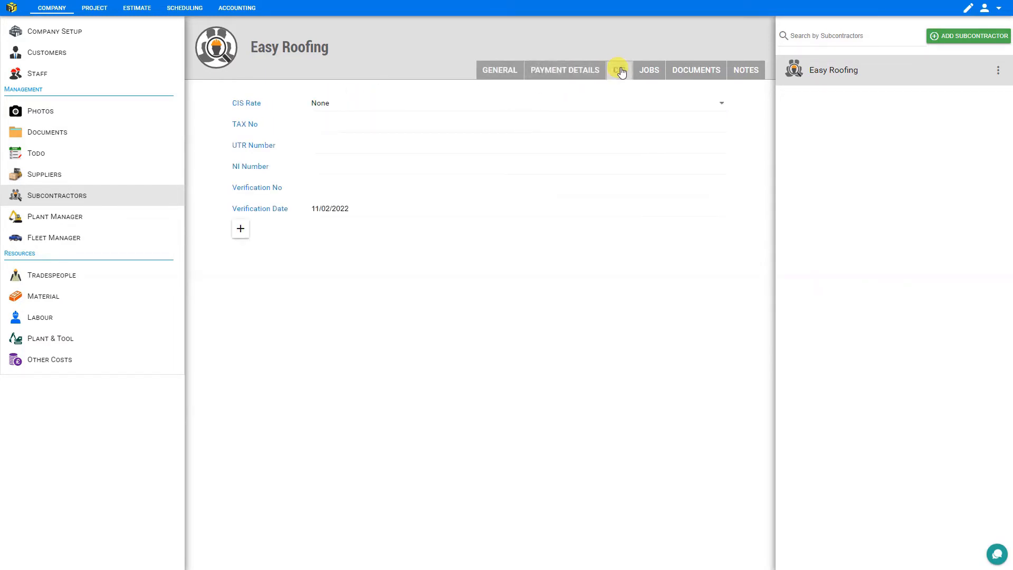
{"action": "left_click", "coordinate": [340, 126]}
{"action": "left_click", "coordinate": [346, 167]}
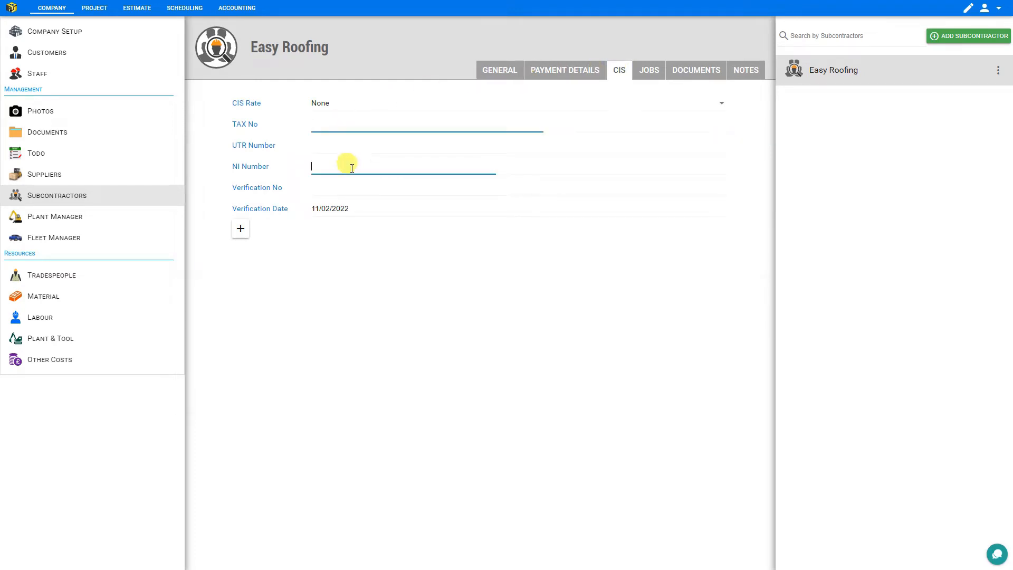
Add job 0003 worth 3000 for Easy Roofing with status In Progress, then check its files
{"action": "left_click", "coordinate": [647, 74]}
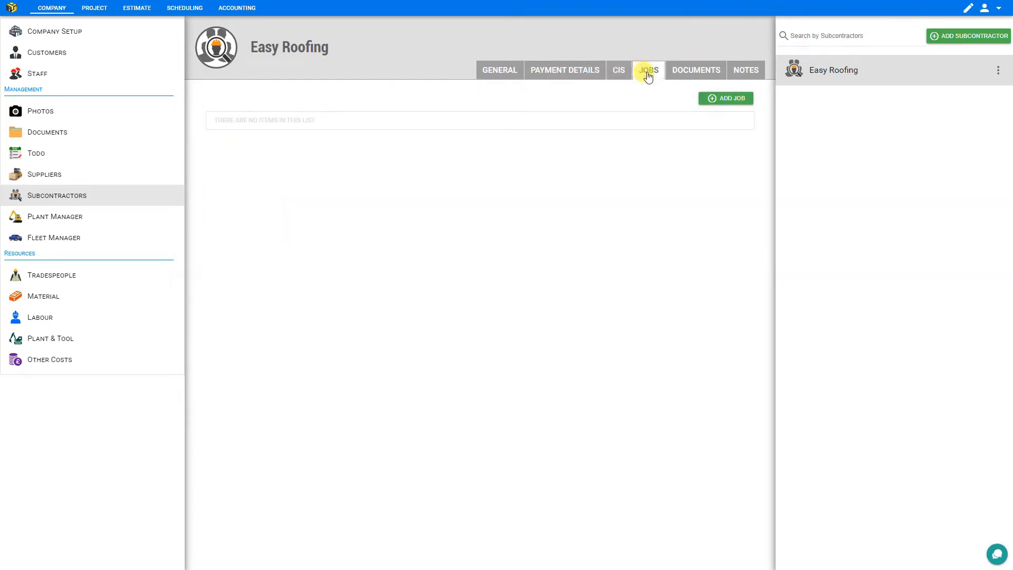
{"action": "left_click", "coordinate": [728, 99]}
{"action": "left_click", "coordinate": [508, 123]}
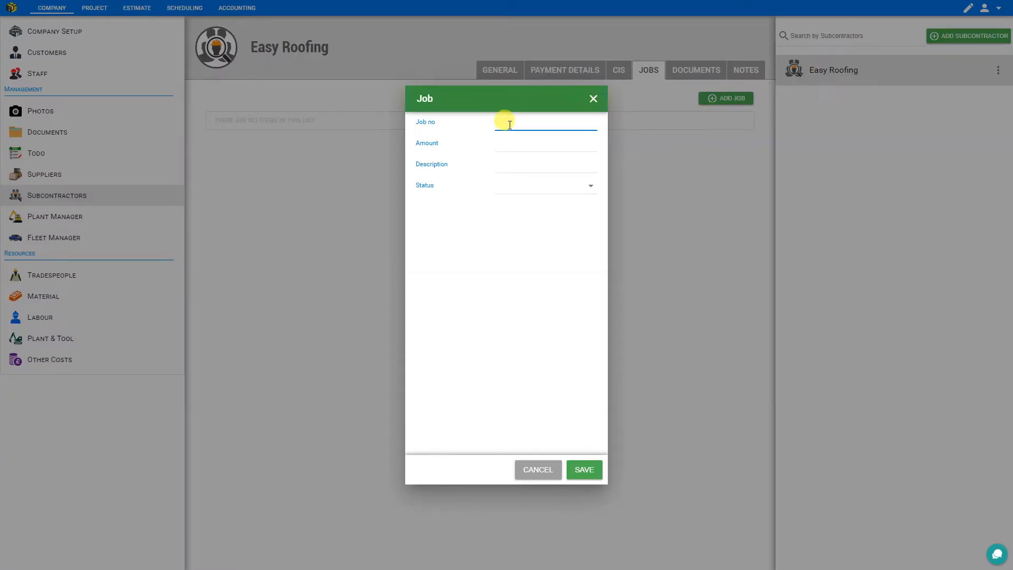
{"action": "type", "text": "3"}
{"action": "left_click", "coordinate": [523, 144]}
{"action": "type", "text": "3000"}
{"action": "left_click", "coordinate": [526, 165]}
{"action": "left_click", "coordinate": [531, 189]}
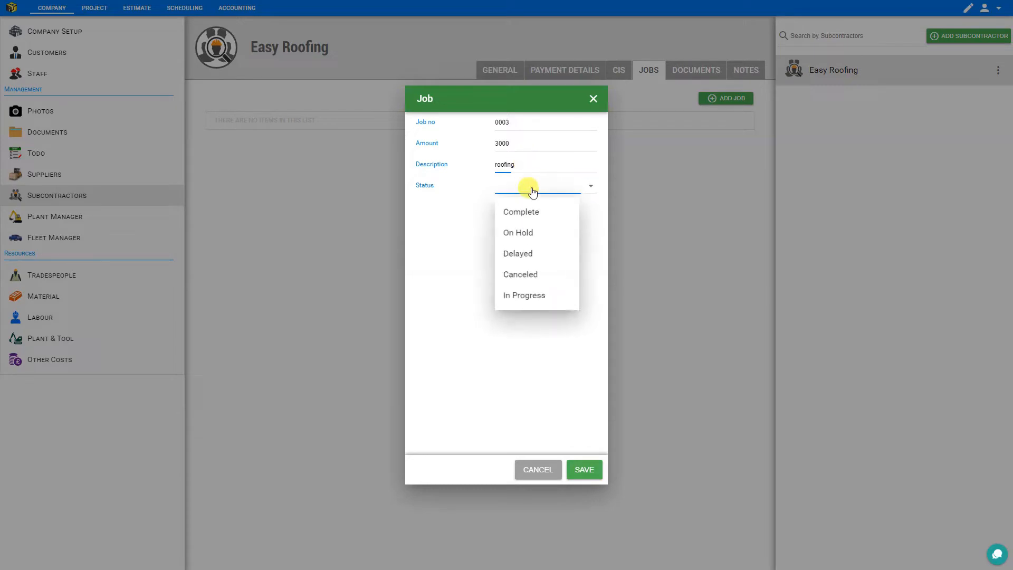
{"action": "left_click", "coordinate": [540, 296]}
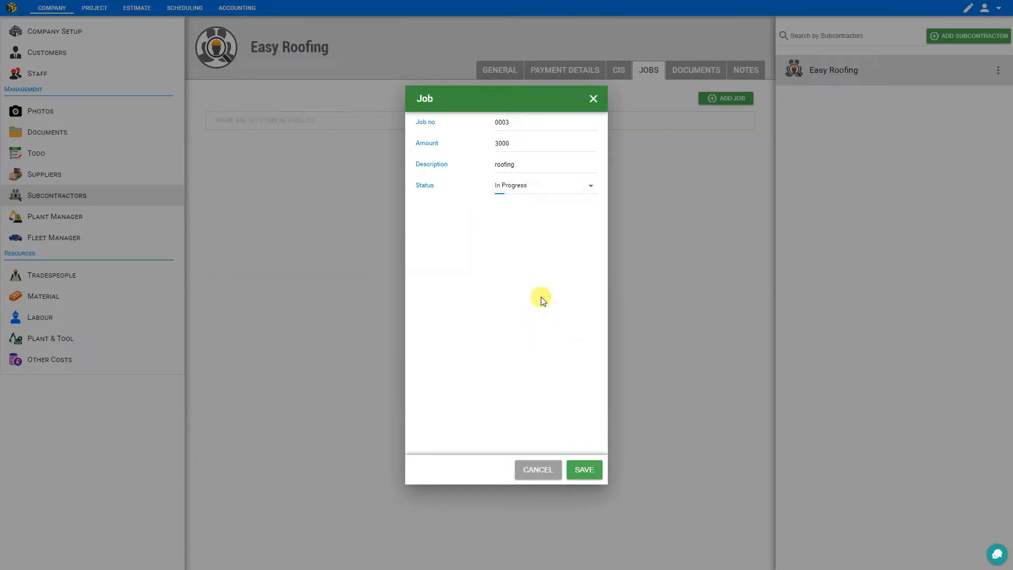
{"action": "left_click", "coordinate": [582, 469]}
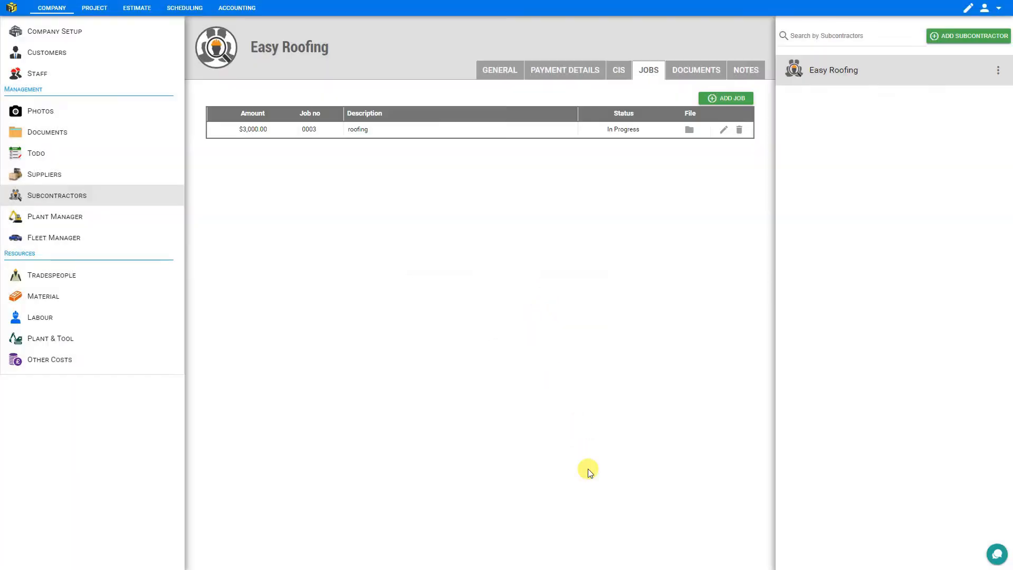
{"action": "left_click", "coordinate": [689, 131]}
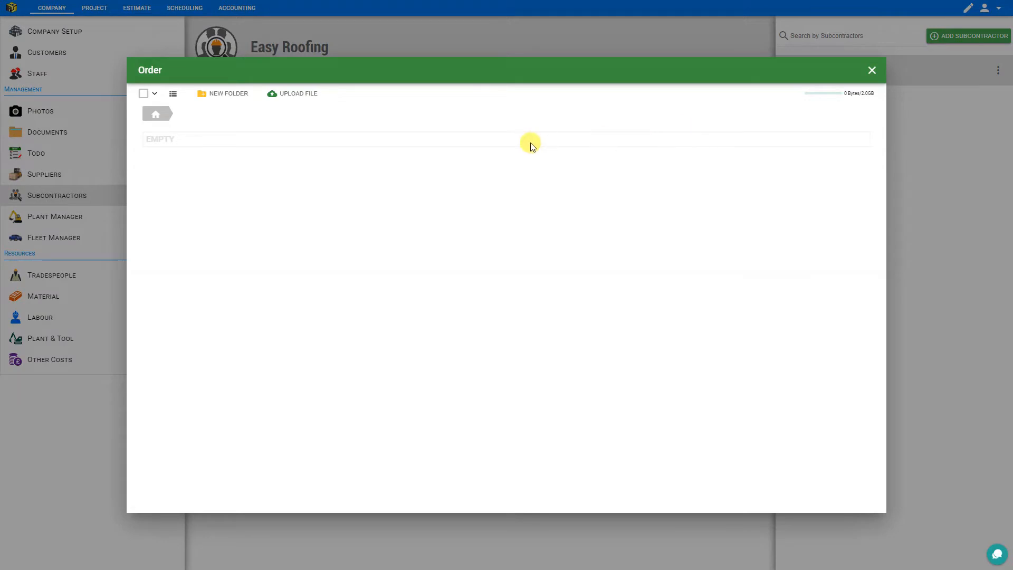
{"action": "left_click", "coordinate": [869, 74]}
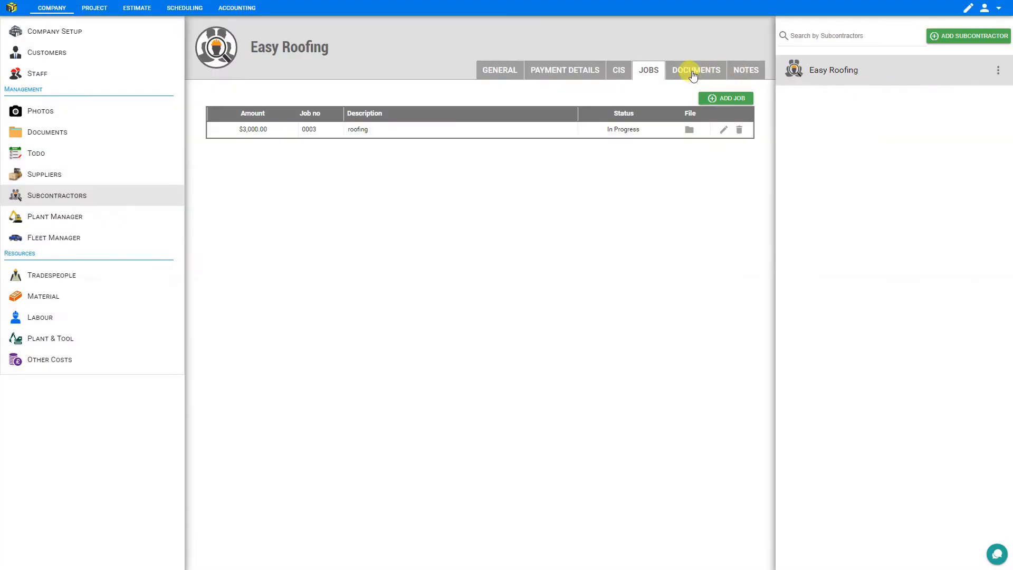
View Easy Roofing's empty documents, add a blank dated note, then open Plant Manager
{"action": "left_click", "coordinate": [693, 74]}
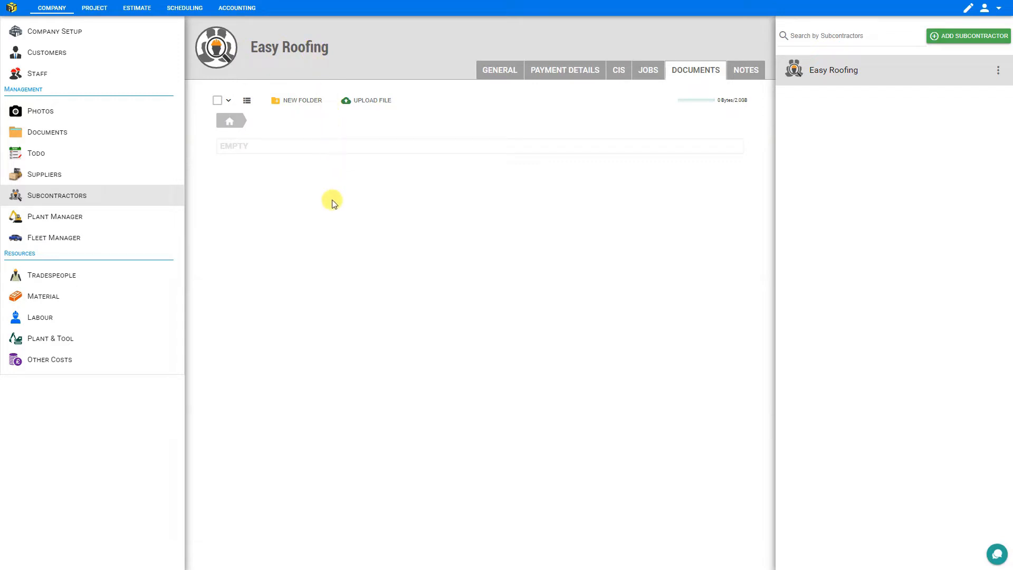
{"action": "left_click", "coordinate": [745, 69]}
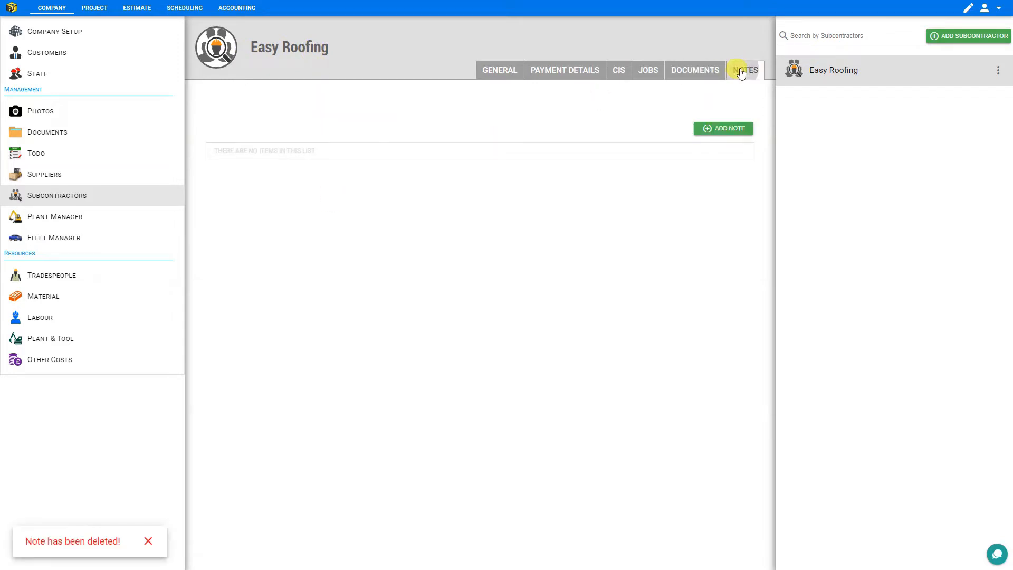
{"action": "left_click", "coordinate": [726, 131]}
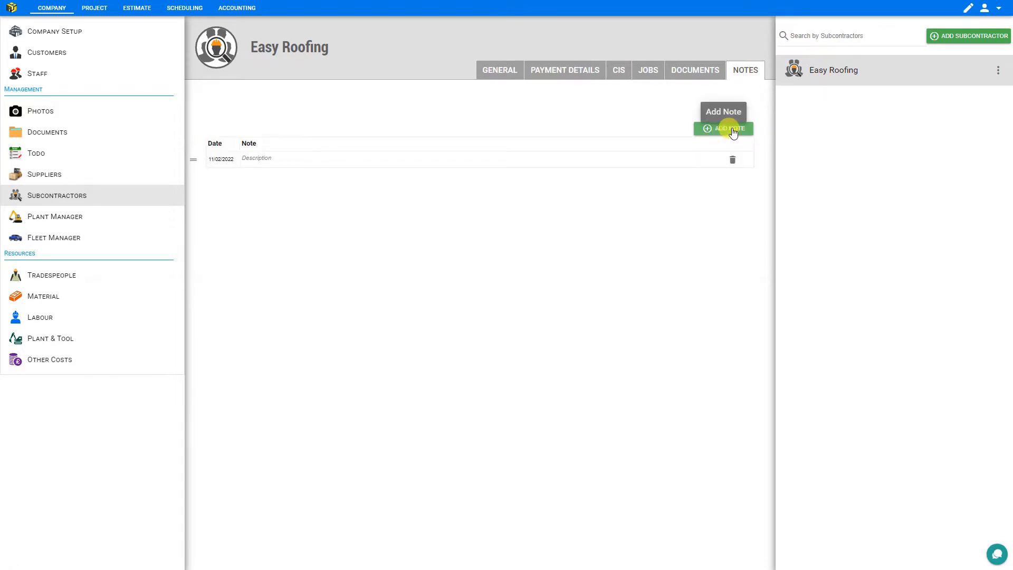
{"action": "left_click", "coordinate": [67, 222]}
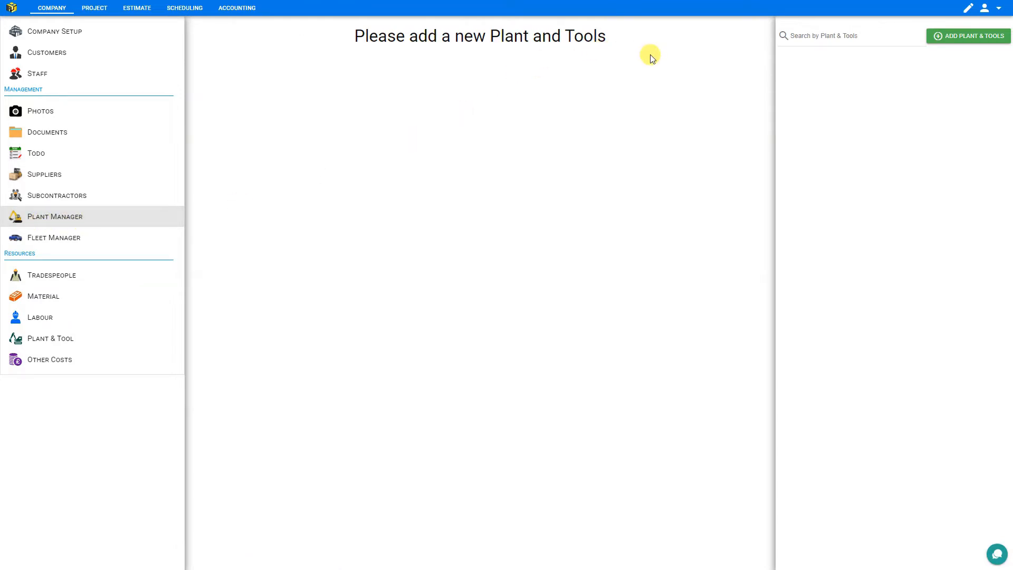
Create a new plant and tools item titled 5 ton Excavator
{"action": "left_click", "coordinate": [959, 35]}
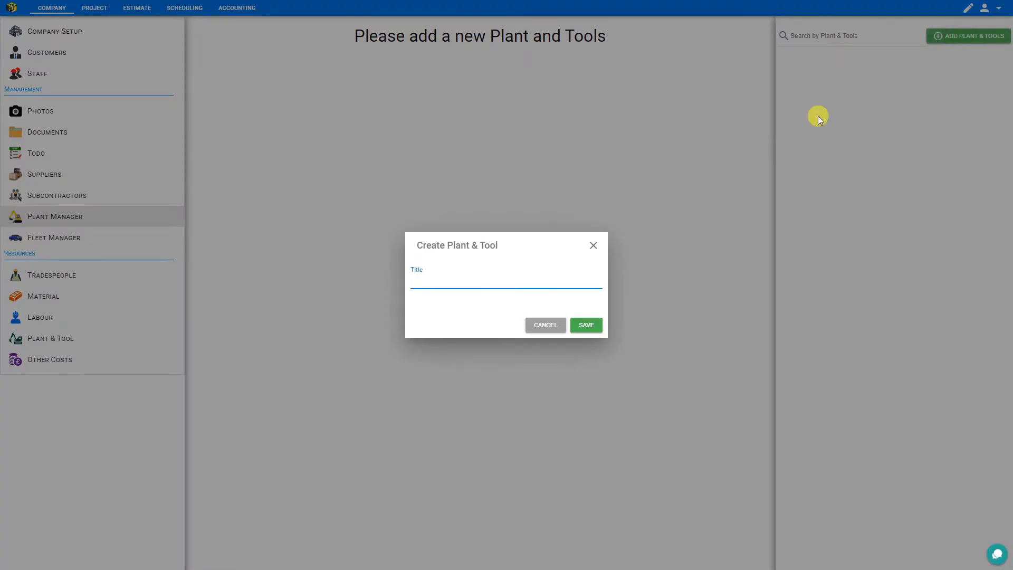
{"action": "type", "text": "5 ton Excavator"}
{"action": "left_click", "coordinate": [584, 324]}
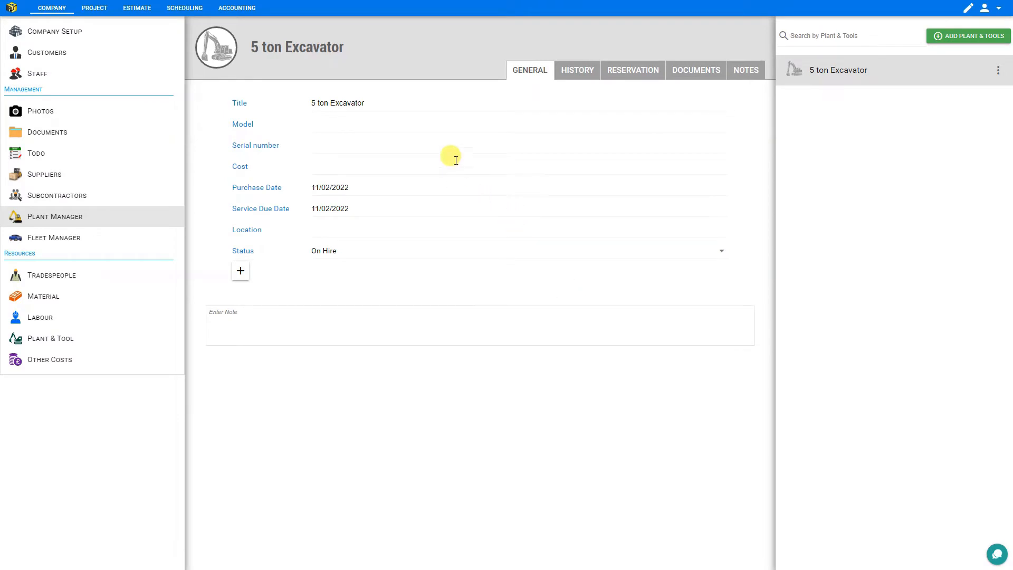
{"action": "mouse_move", "coordinate": [219, 43]}
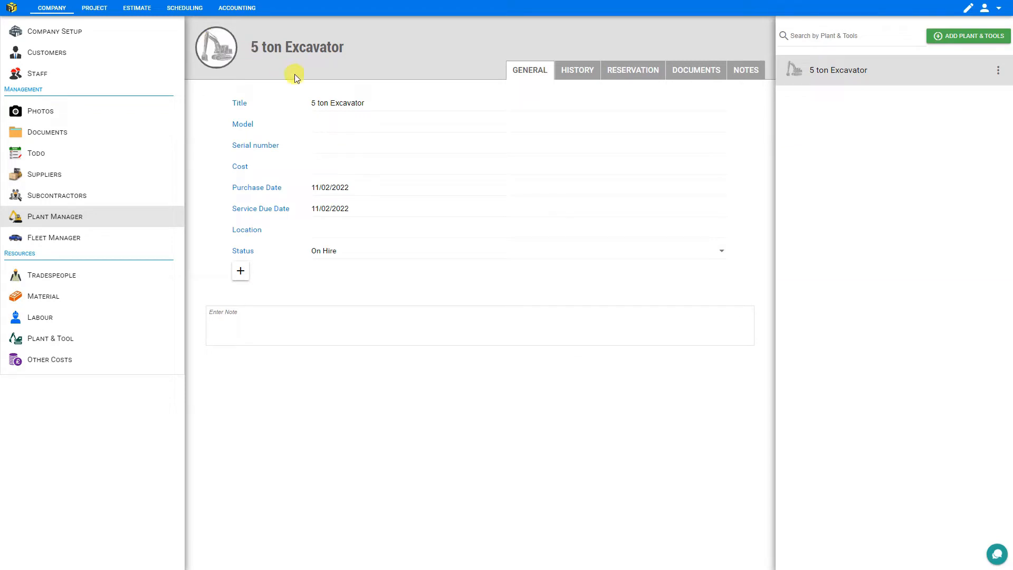
Leave the excavator's general fields at defaults with status On Hire, adding no custom field
{"action": "left_click", "coordinate": [324, 121]}
{"action": "left_click", "coordinate": [324, 141]}
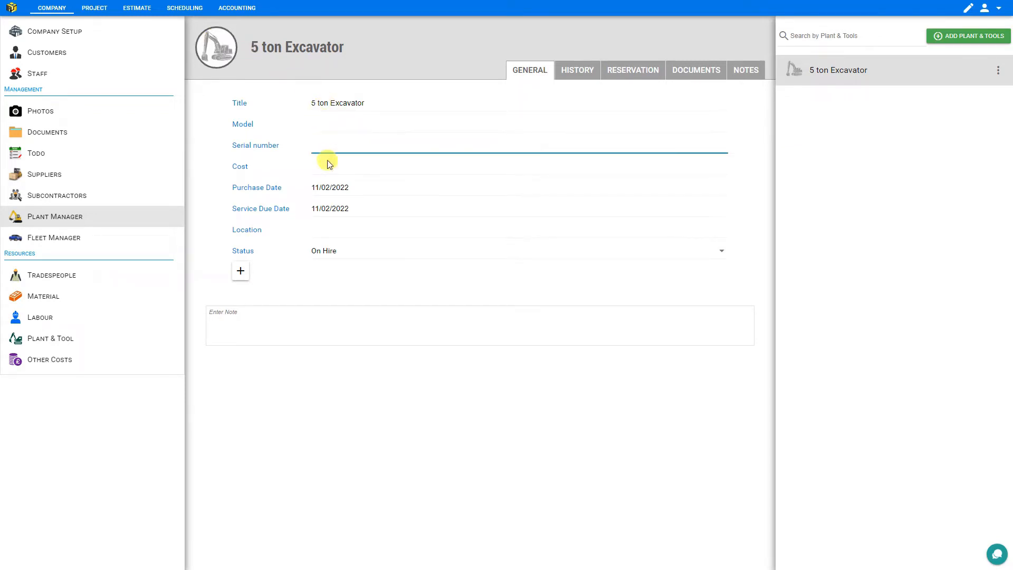
{"action": "left_click", "coordinate": [328, 163]}
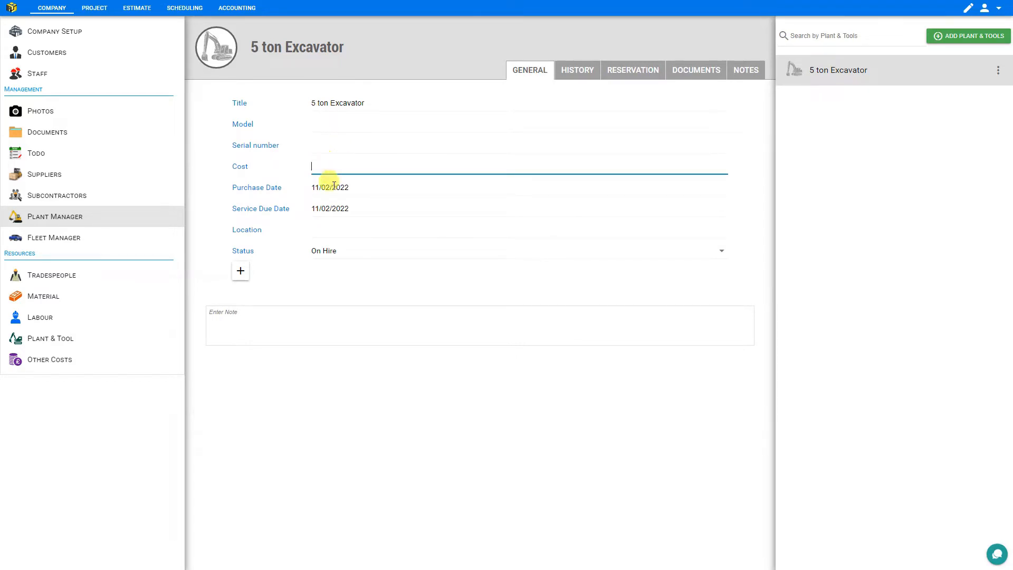
{"action": "left_click", "coordinate": [379, 209]}
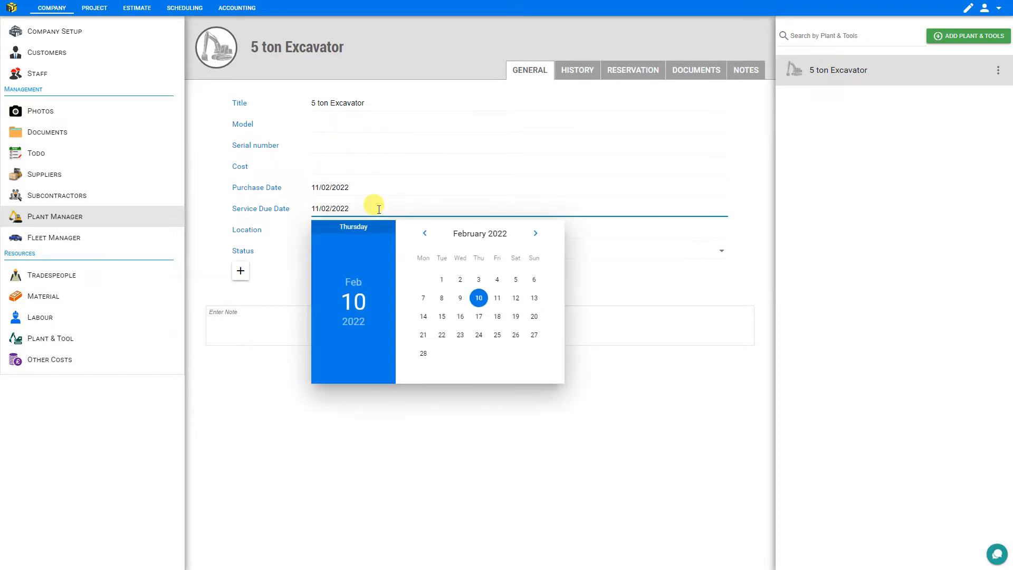
{"action": "key", "text": "Escape"}
{"action": "left_click", "coordinate": [346, 233]}
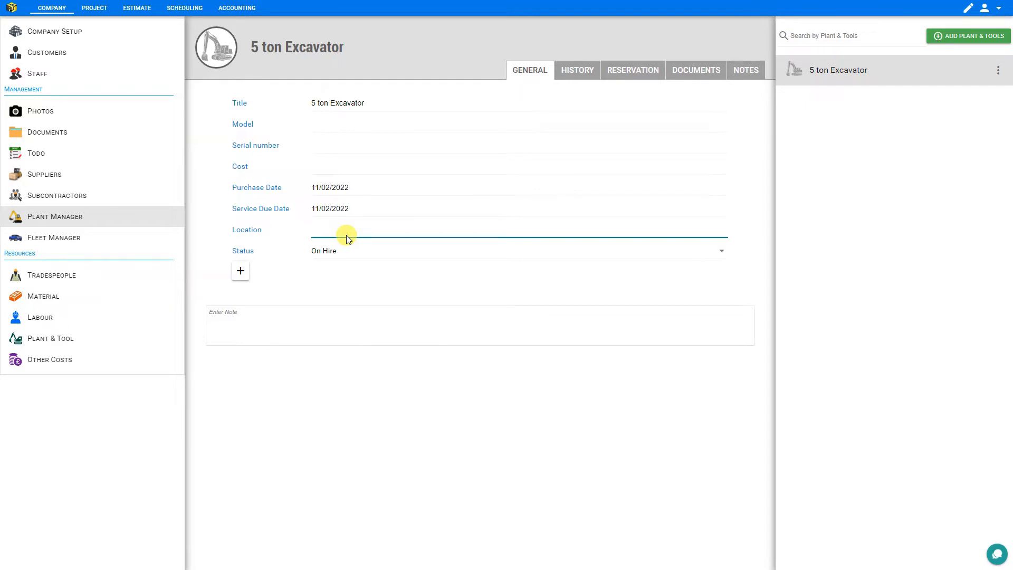
{"action": "left_click", "coordinate": [350, 252]}
{"action": "left_click", "coordinate": [350, 253]}
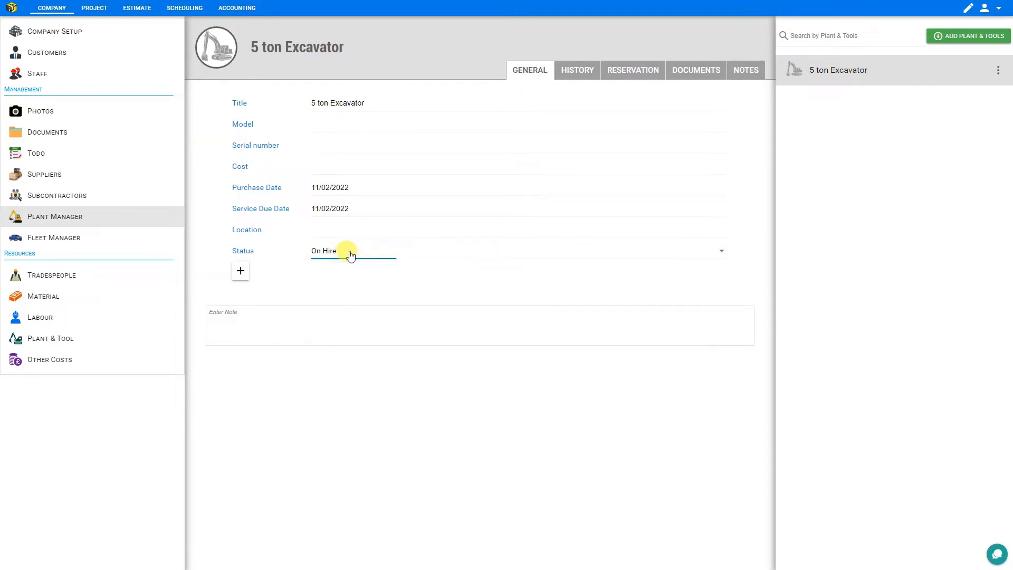
{"action": "left_click", "coordinate": [240, 272]}
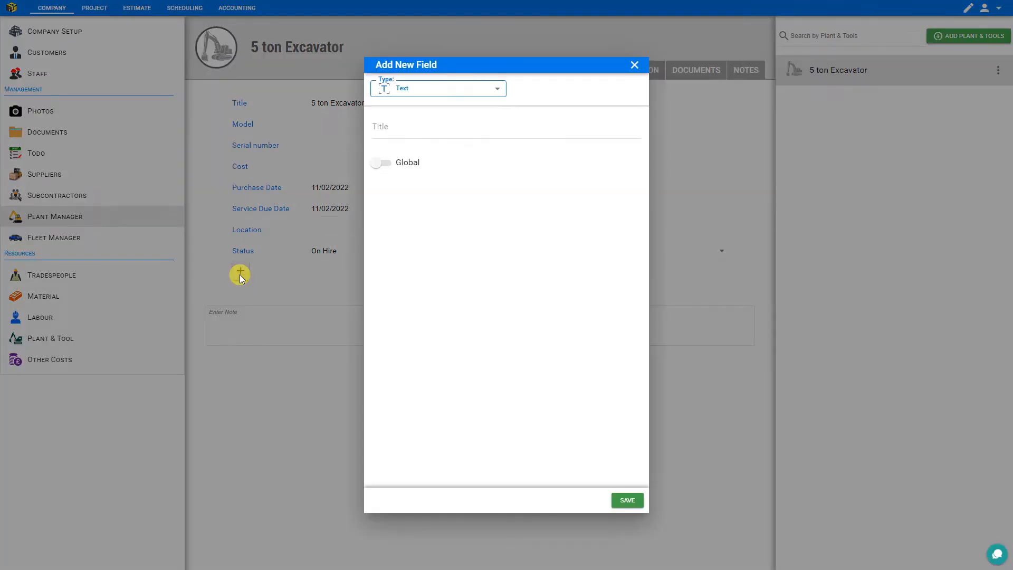
{"action": "left_click", "coordinate": [240, 275]}
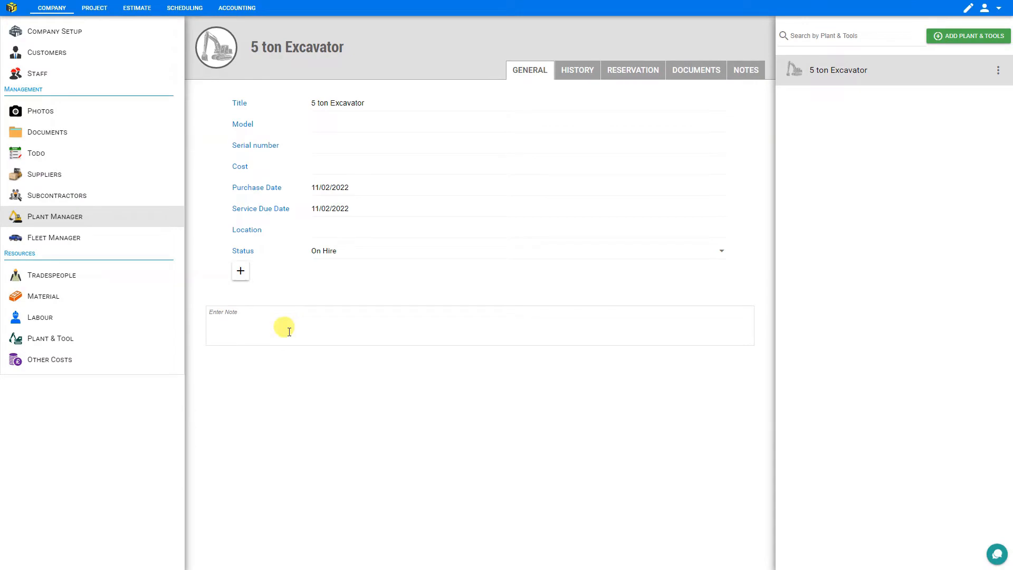
{"action": "left_click", "coordinate": [577, 73]}
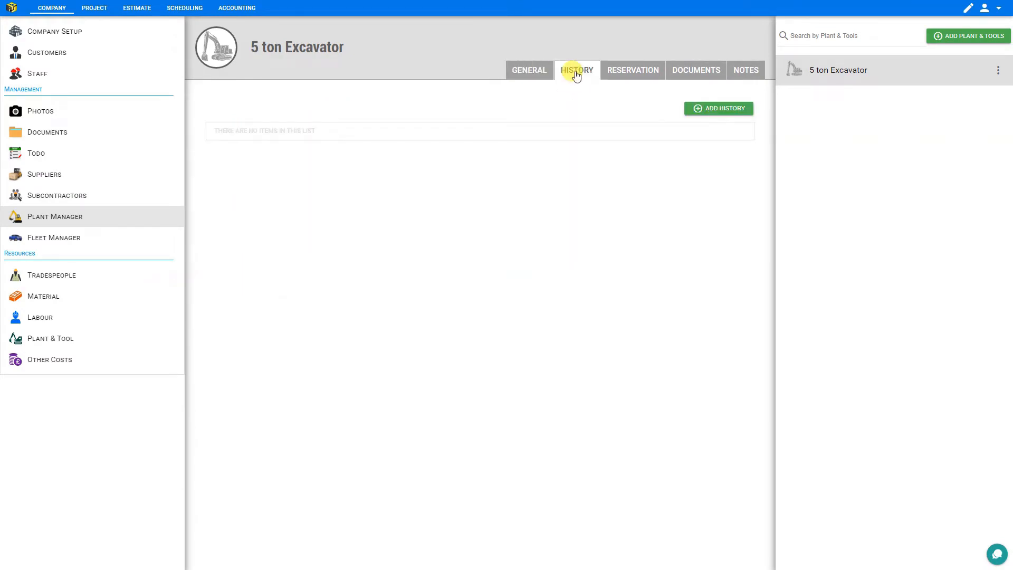
Start a history entry for the 5 ton Excavator, review its fields, and discard it
{"action": "left_click", "coordinate": [717, 107]}
{"action": "left_click", "coordinate": [508, 124]}
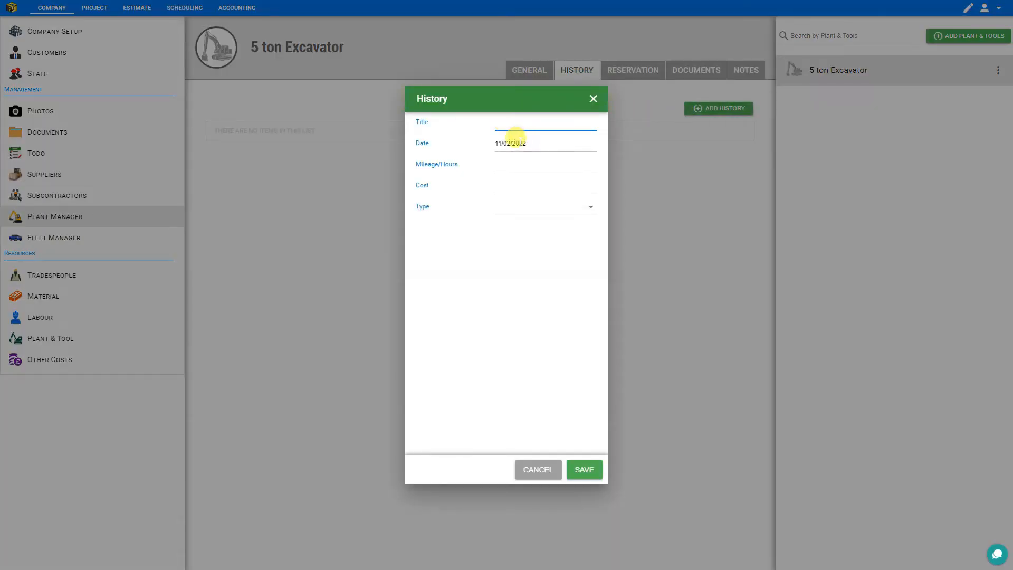
{"action": "left_click", "coordinate": [515, 164]}
{"action": "left_click", "coordinate": [519, 186]}
{"action": "left_click", "coordinate": [519, 211]}
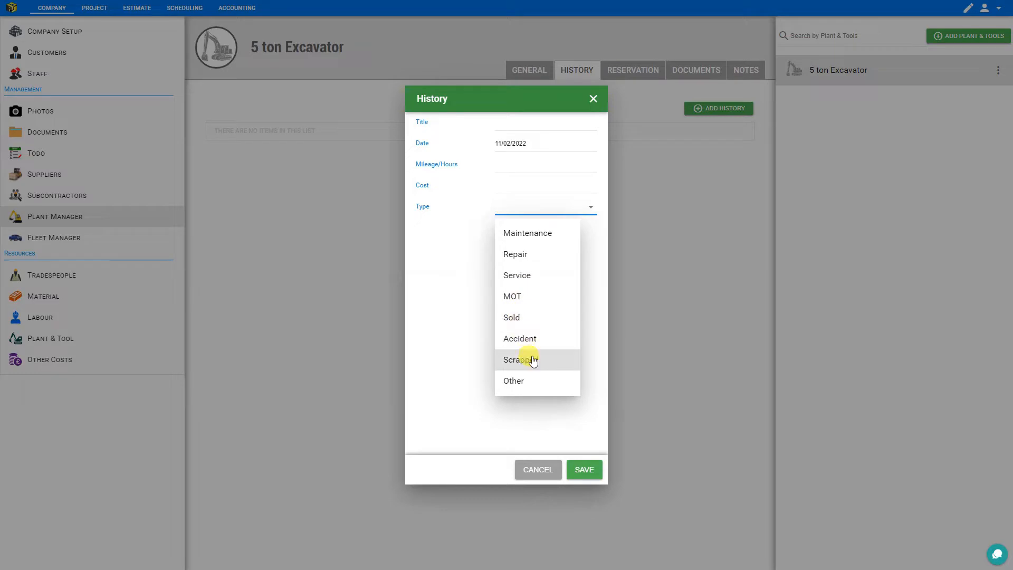
{"action": "left_click", "coordinate": [536, 468]}
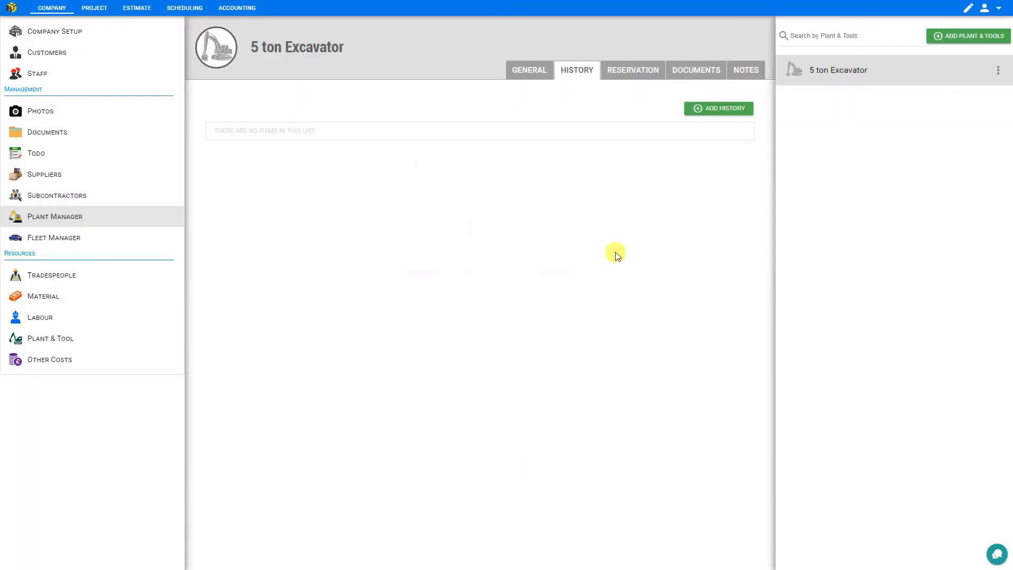
Start a reservation for the excavator, check its dates, location and requester, then discard it
{"action": "left_click", "coordinate": [632, 74]}
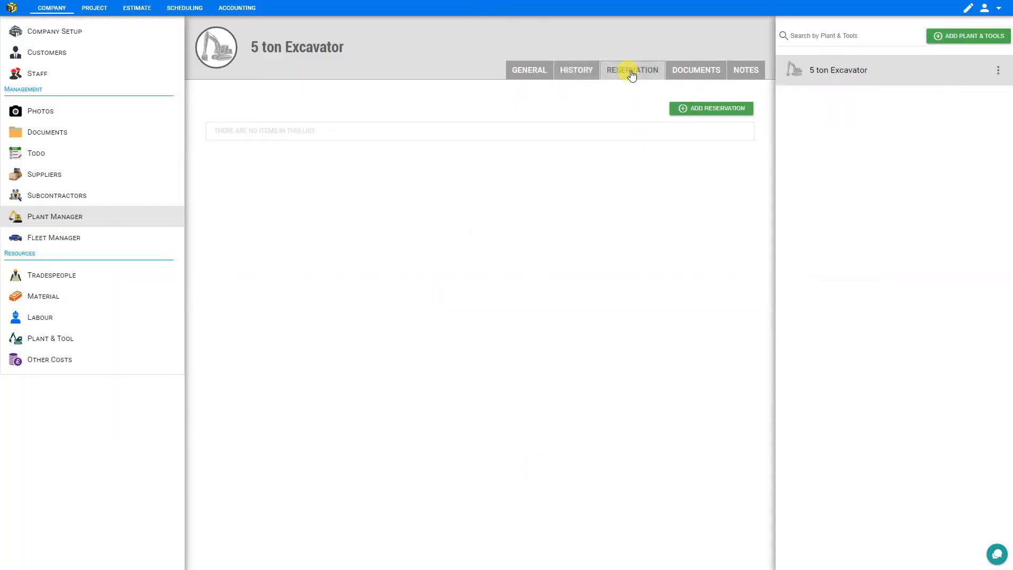
{"action": "left_click", "coordinate": [724, 108]}
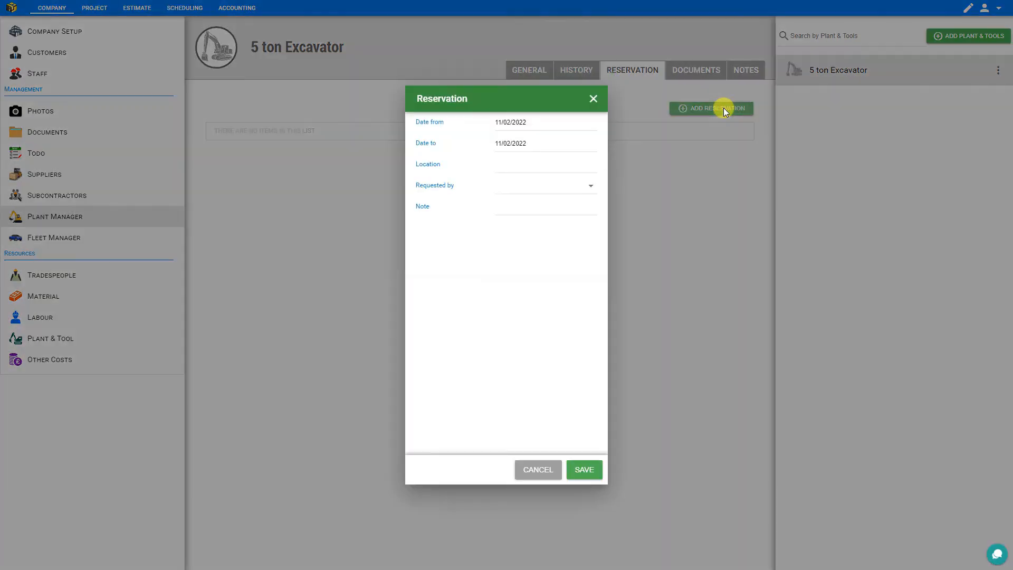
{"action": "left_click", "coordinate": [536, 124]}
{"action": "left_click", "coordinate": [541, 140]}
{"action": "left_click", "coordinate": [540, 140]}
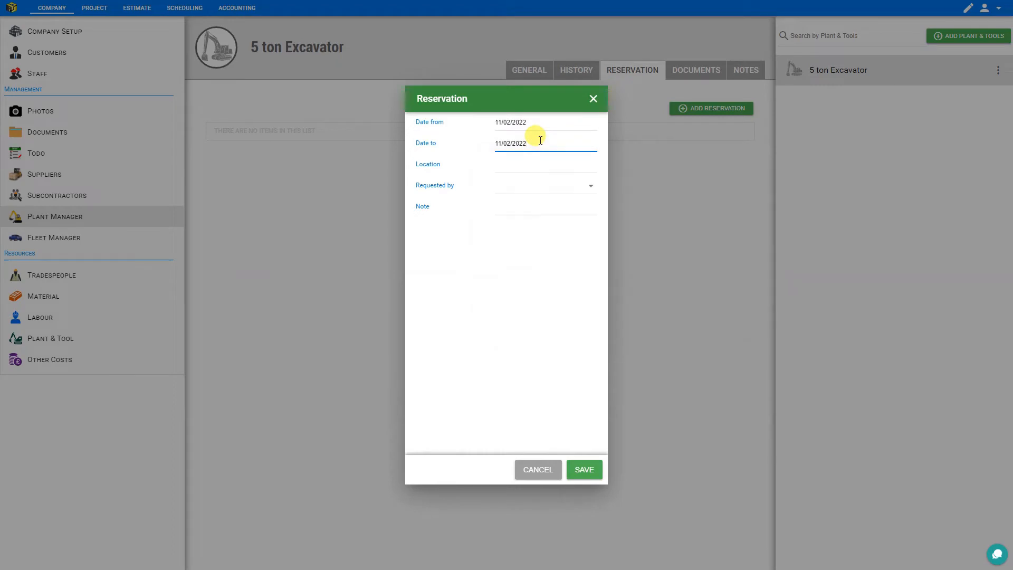
{"action": "left_click", "coordinate": [525, 165]}
{"action": "left_click", "coordinate": [527, 186]}
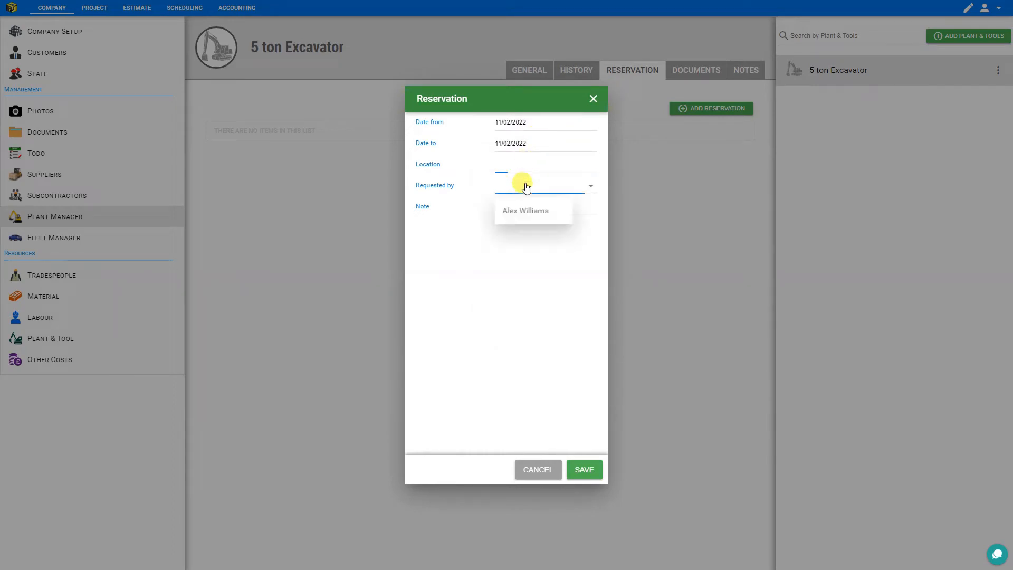
{"action": "left_click", "coordinate": [525, 186]}
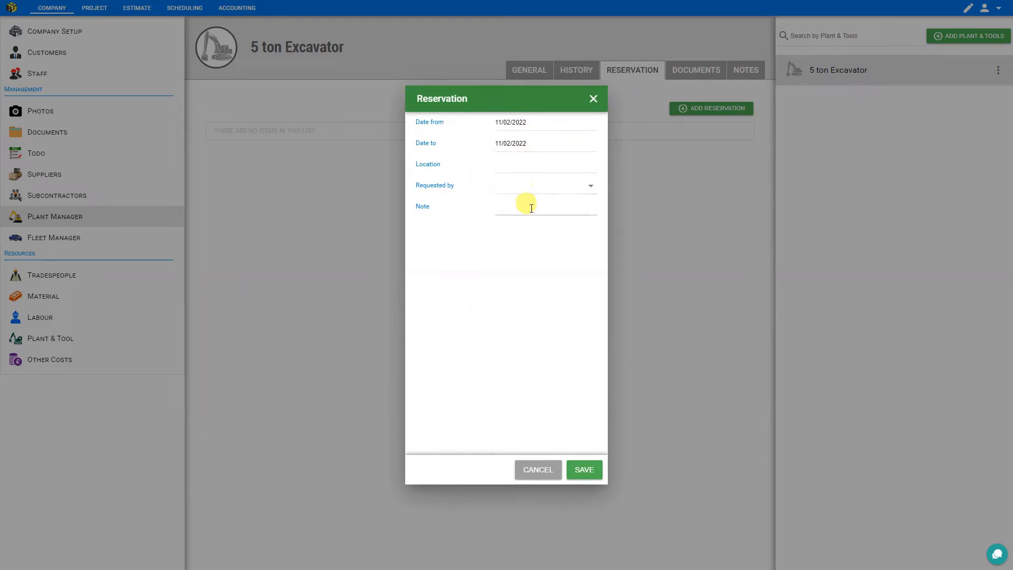
{"action": "left_click", "coordinate": [593, 98]}
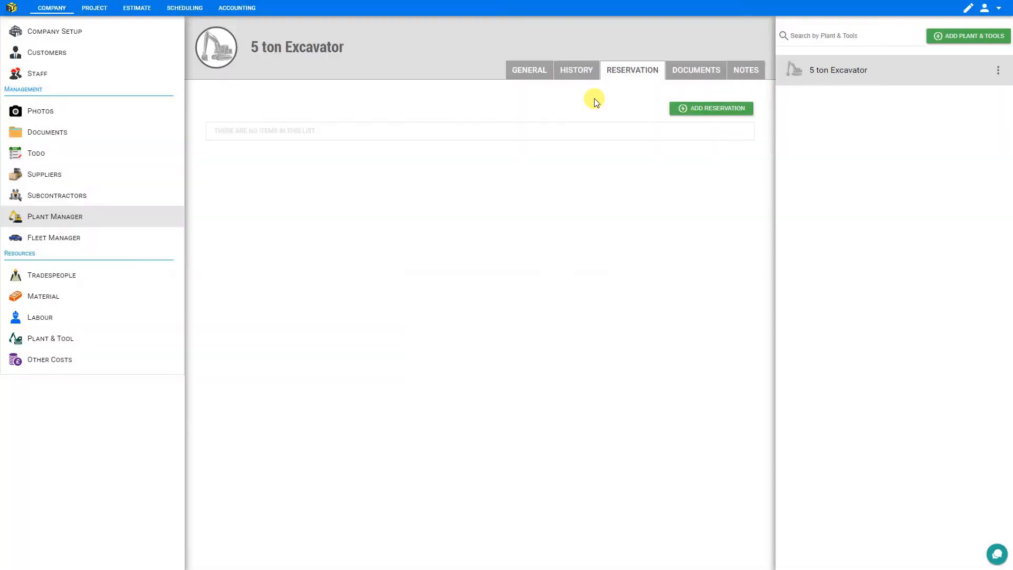
View the excavator's empty documents, then add a new dated note
{"action": "left_click", "coordinate": [700, 76]}
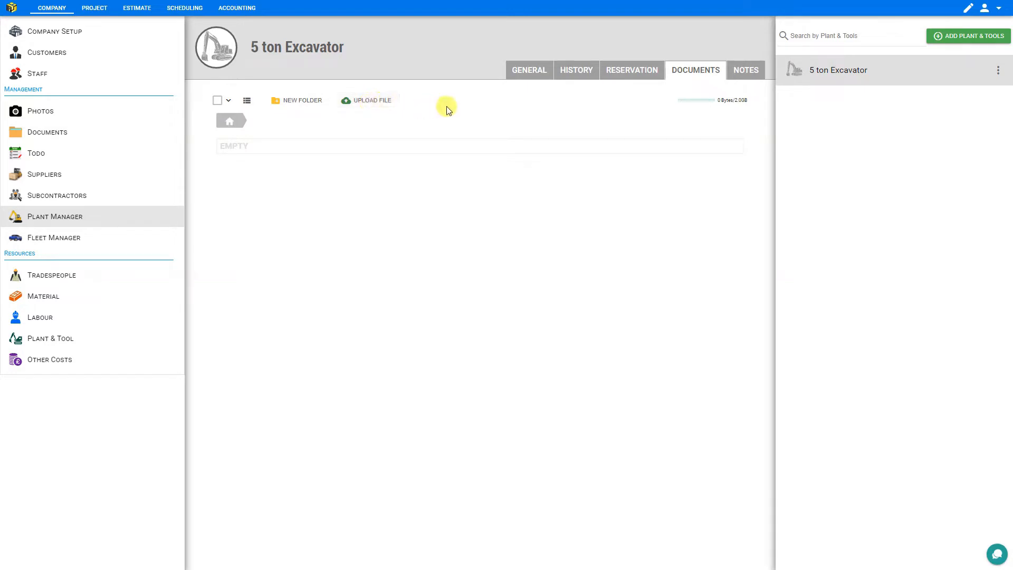
{"action": "left_click", "coordinate": [743, 74]}
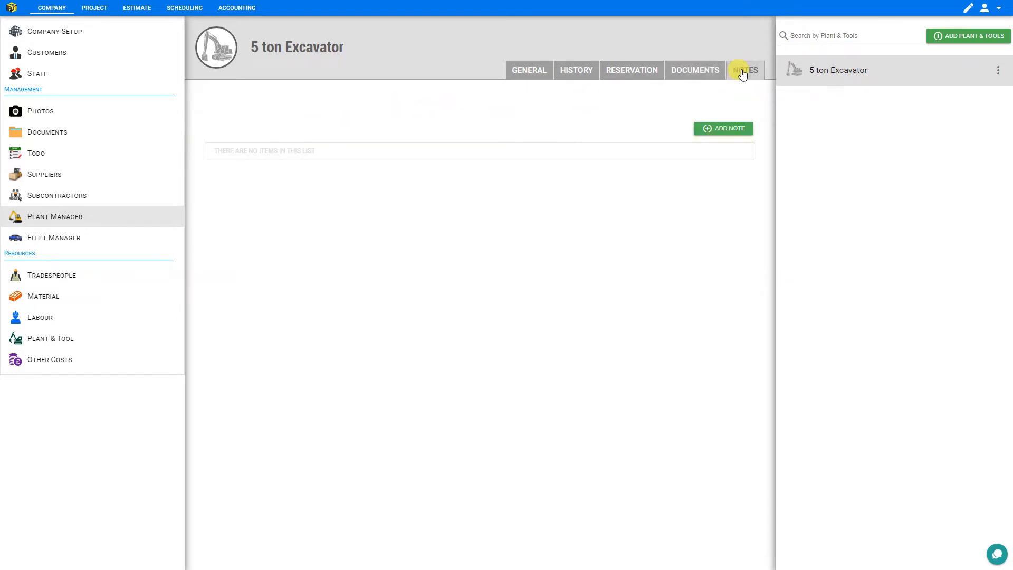
{"action": "left_click", "coordinate": [728, 130]}
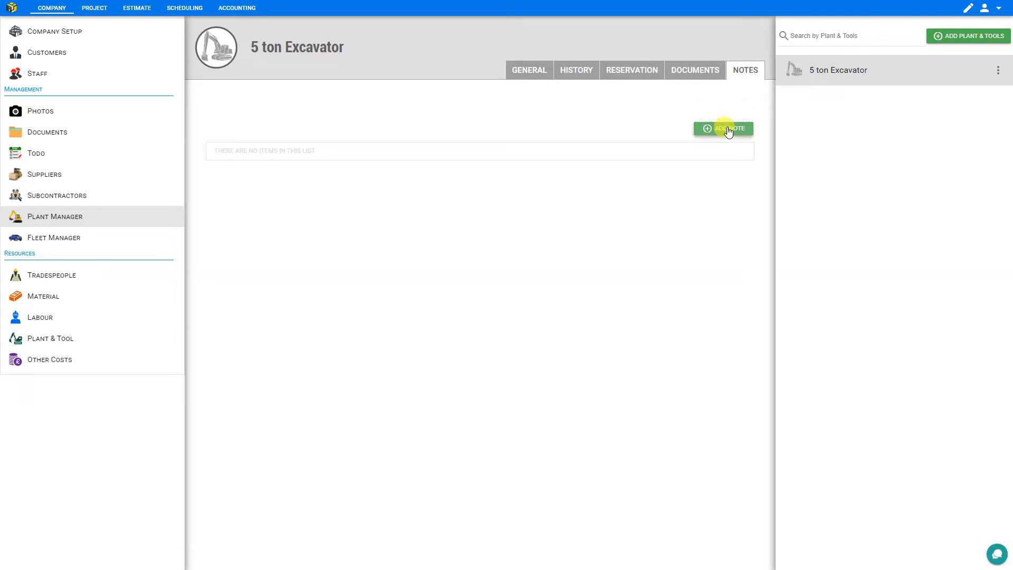
Add a plant item titled Hammer Drill, then go to the empty Fleet Manager
{"action": "left_click", "coordinate": [982, 41]}
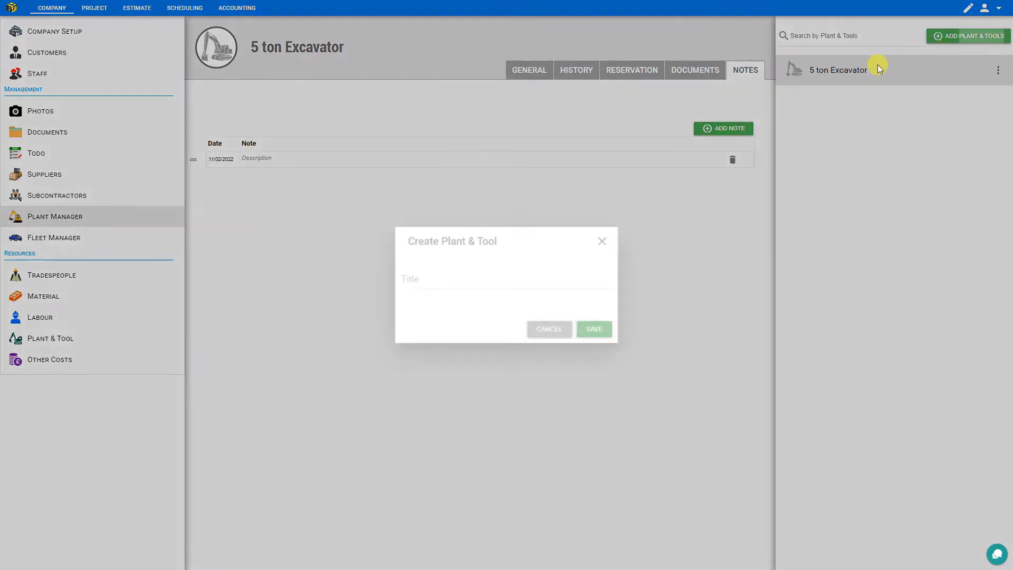
{"action": "type", "text": "Hammer Drill"}
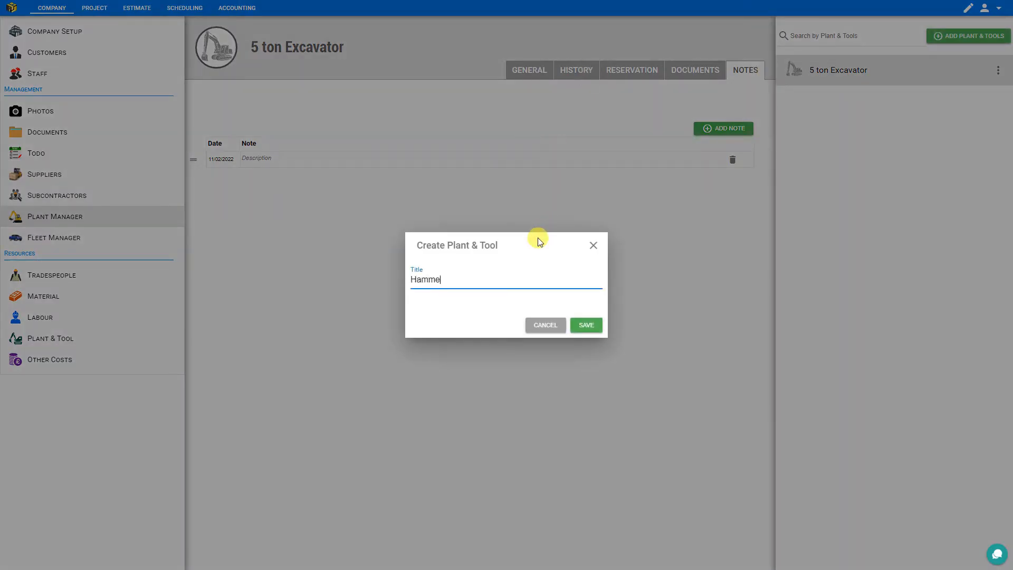
{"action": "left_click", "coordinate": [585, 327]}
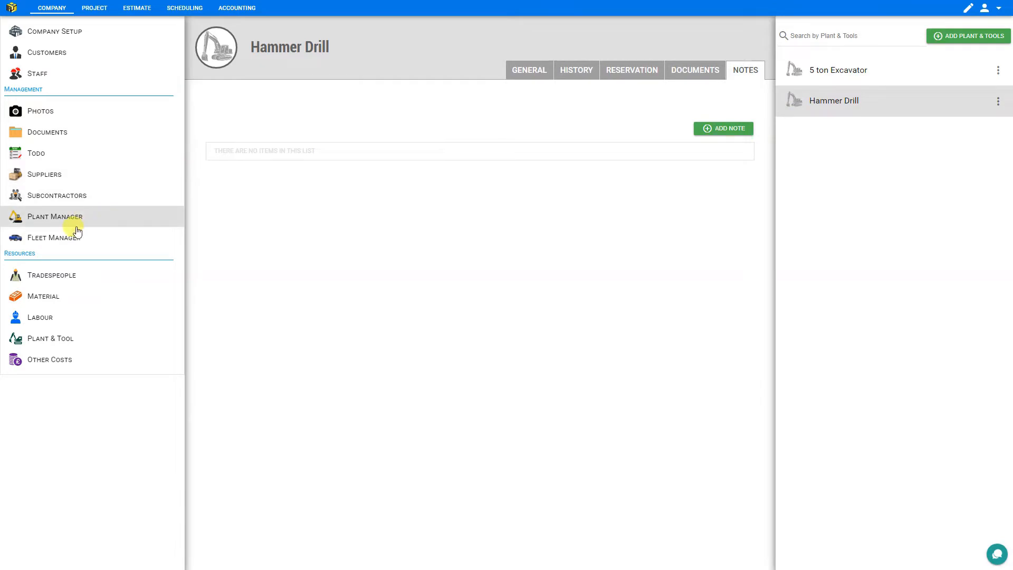
{"action": "left_click", "coordinate": [60, 241]}
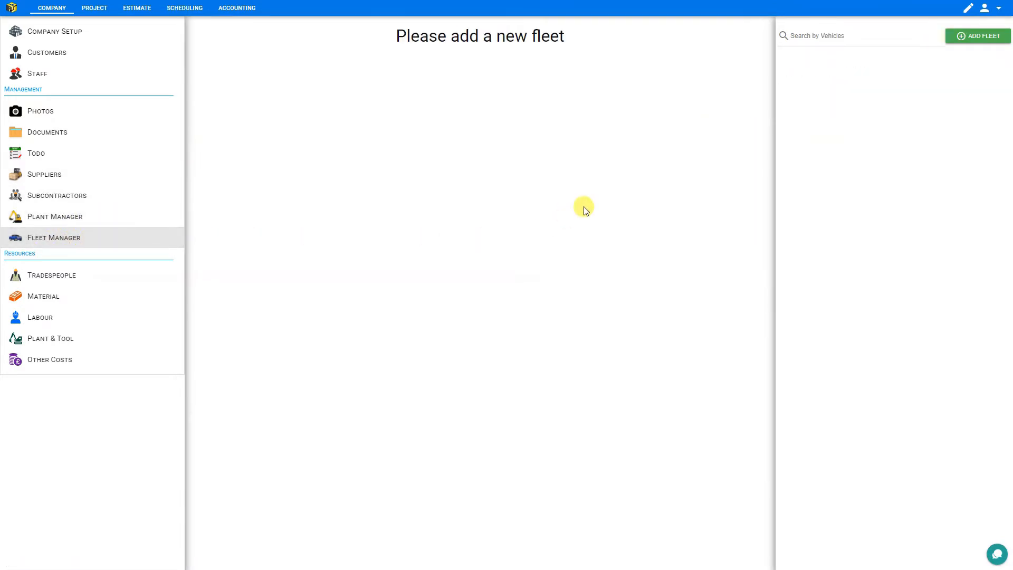
Add a new fleet vehicle titled 'Alex's Pickup' and save it
{"action": "left_click", "coordinate": [979, 36]}
{"action": "type", "text": "Alex's Pickup"}
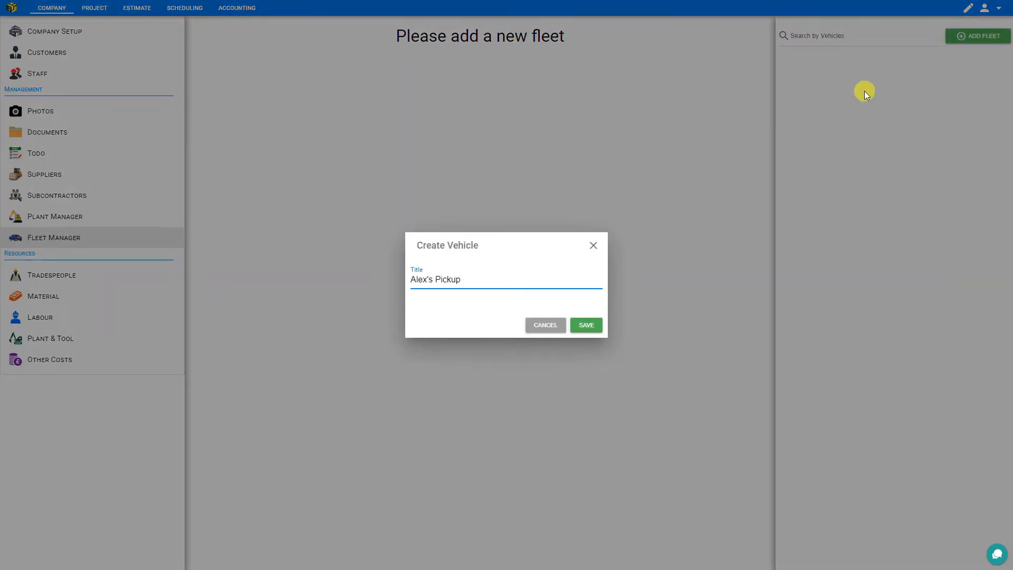
{"action": "left_click", "coordinate": [585, 325]}
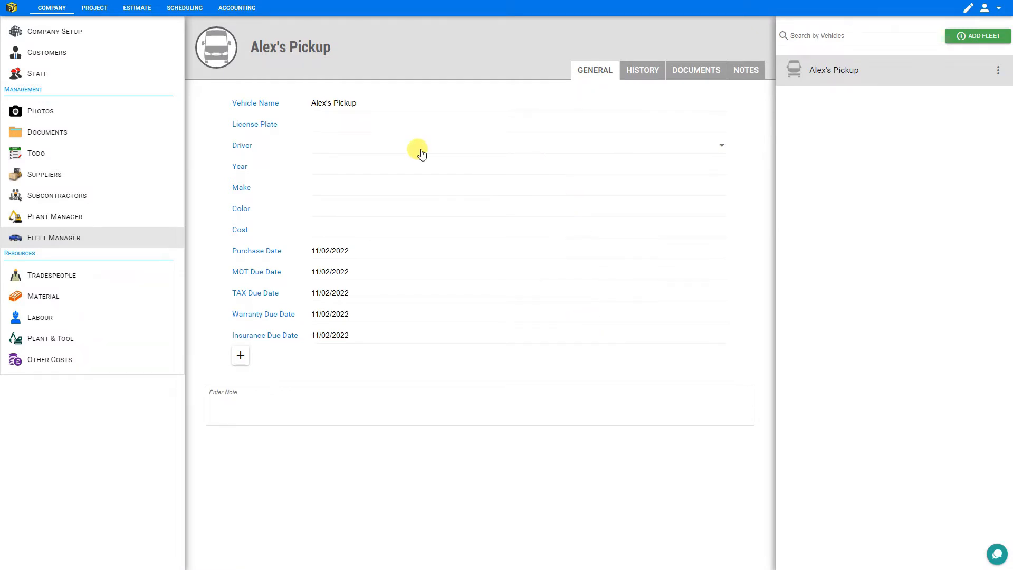
Assign the staff member as driver, with year 2018 and make Ford F150
{"action": "mouse_move", "coordinate": [221, 52]}
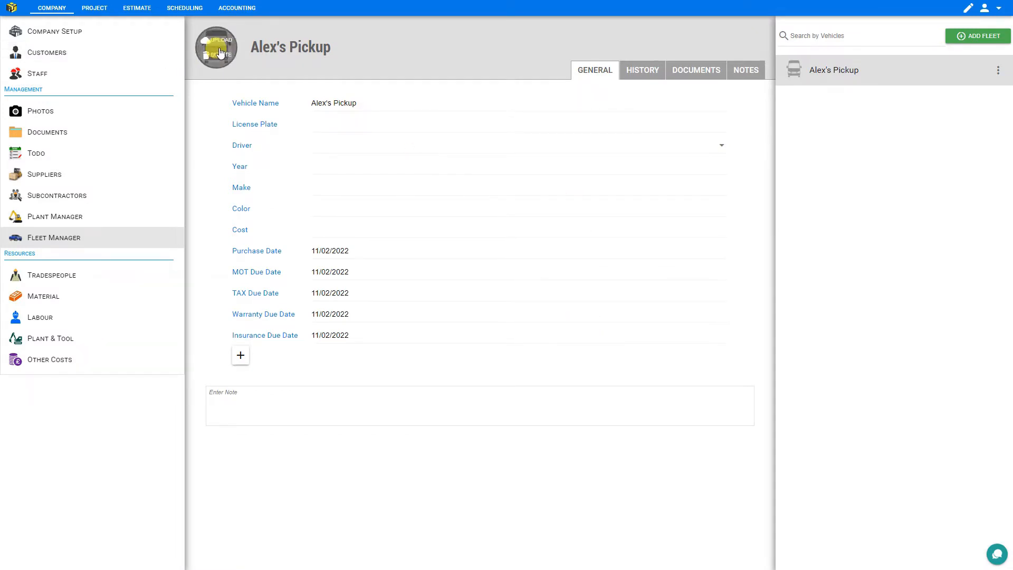
{"action": "left_click", "coordinate": [346, 121]}
{"action": "left_click", "coordinate": [342, 153]}
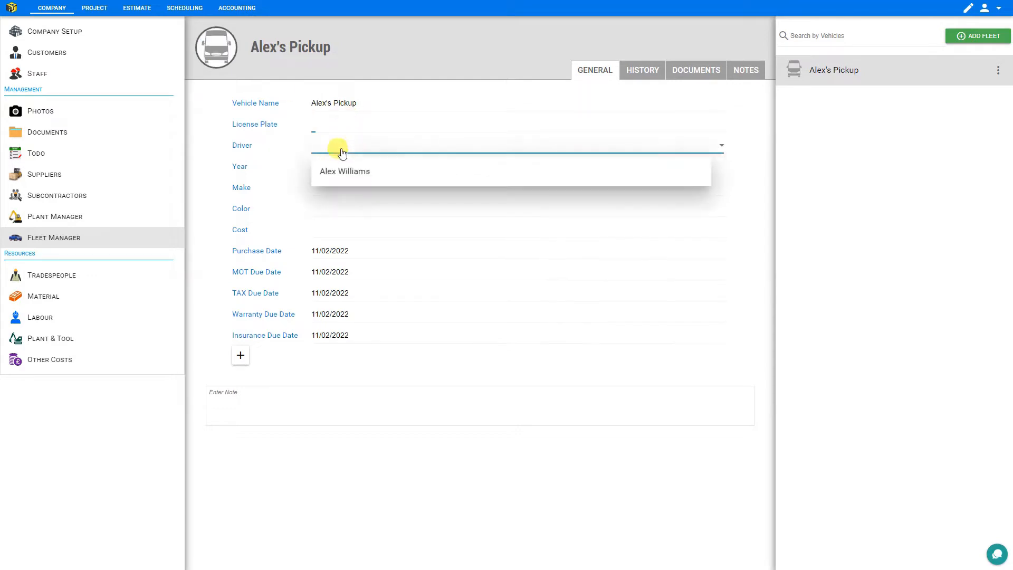
{"action": "left_click", "coordinate": [340, 170]}
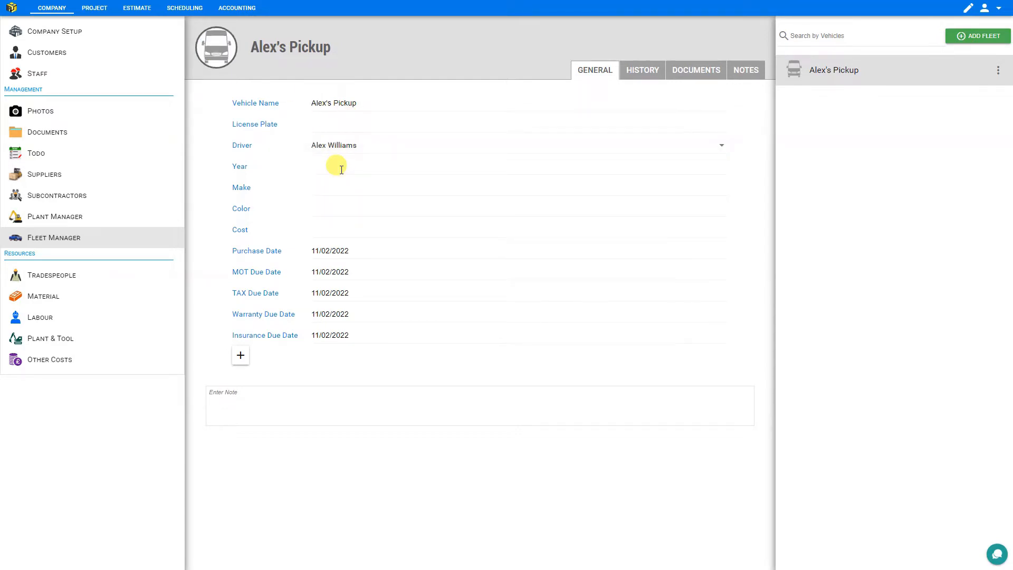
{"action": "left_click", "coordinate": [342, 170]}
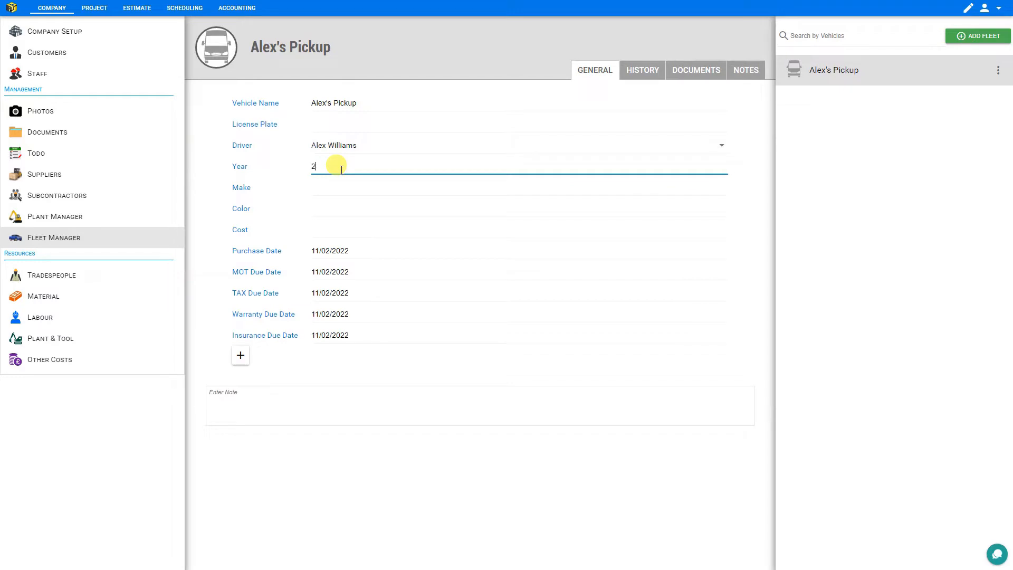
{"action": "left_click", "coordinate": [334, 187]}
{"action": "type", "text": "Fo"}
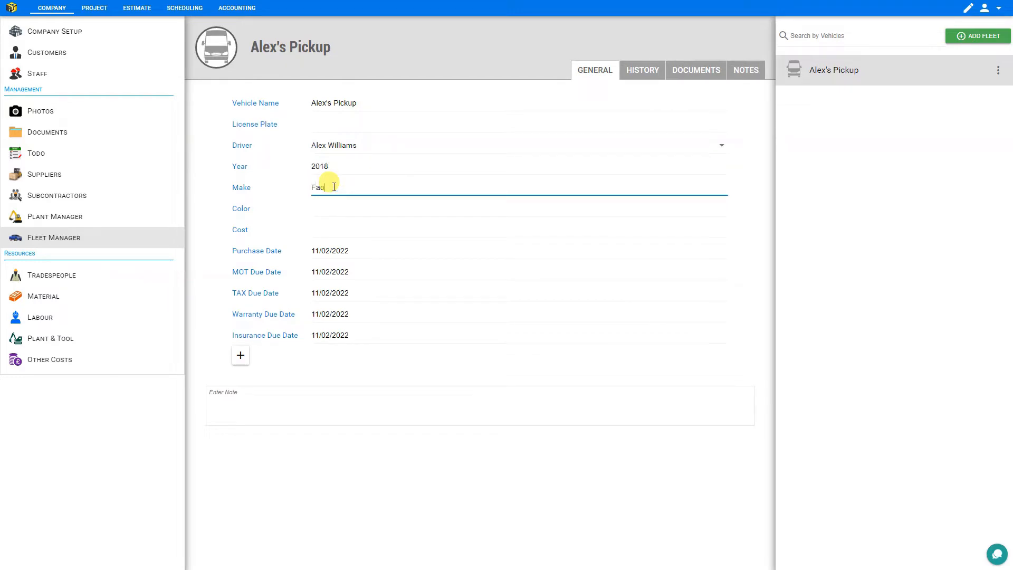
{"action": "type", "text": "rd F150"}
Review the colour, cost and purchase, MOT, tax, warranty and insurance dates, leaving them unchanged
{"action": "left_click", "coordinate": [323, 205]}
{"action": "left_click", "coordinate": [336, 231]}
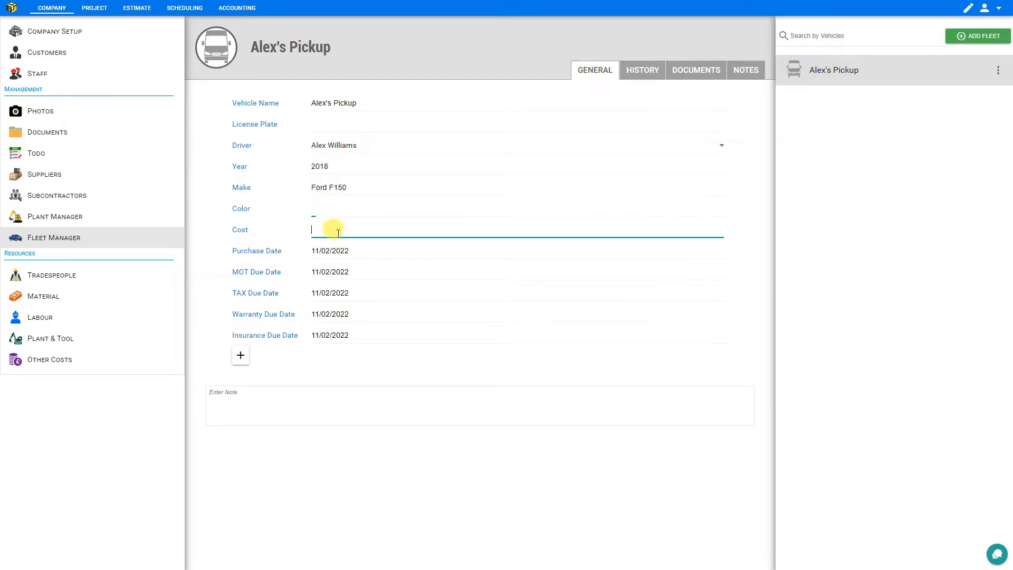
{"action": "left_click", "coordinate": [393, 250]}
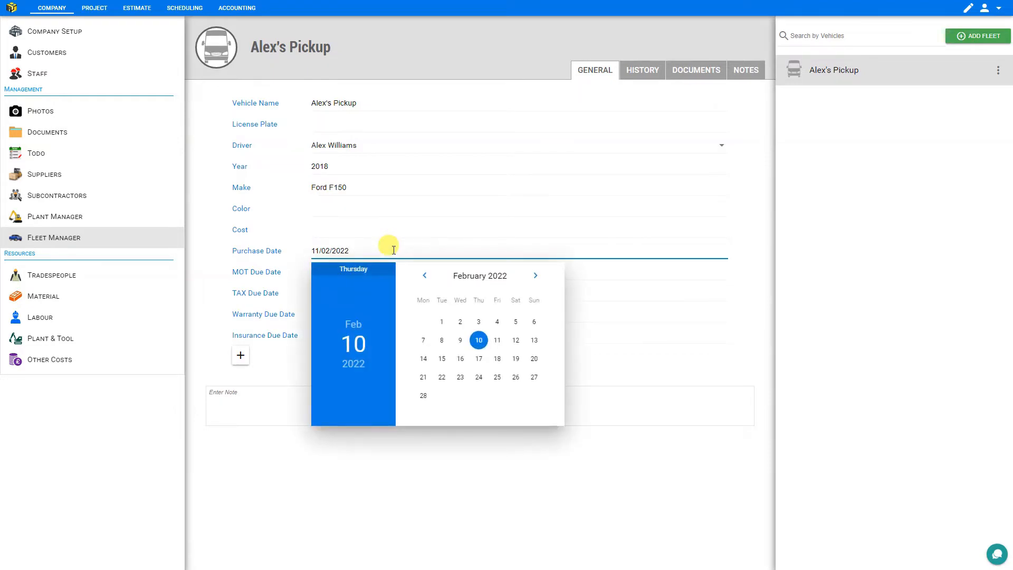
{"action": "left_click", "coordinate": [386, 269]}
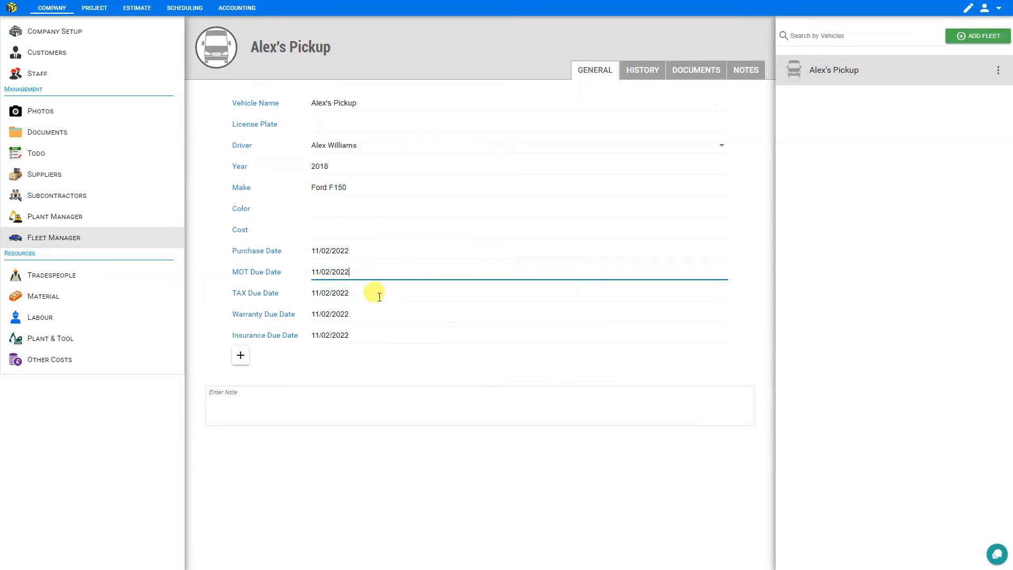
{"action": "left_click", "coordinate": [379, 294]}
{"action": "left_click", "coordinate": [376, 317]}
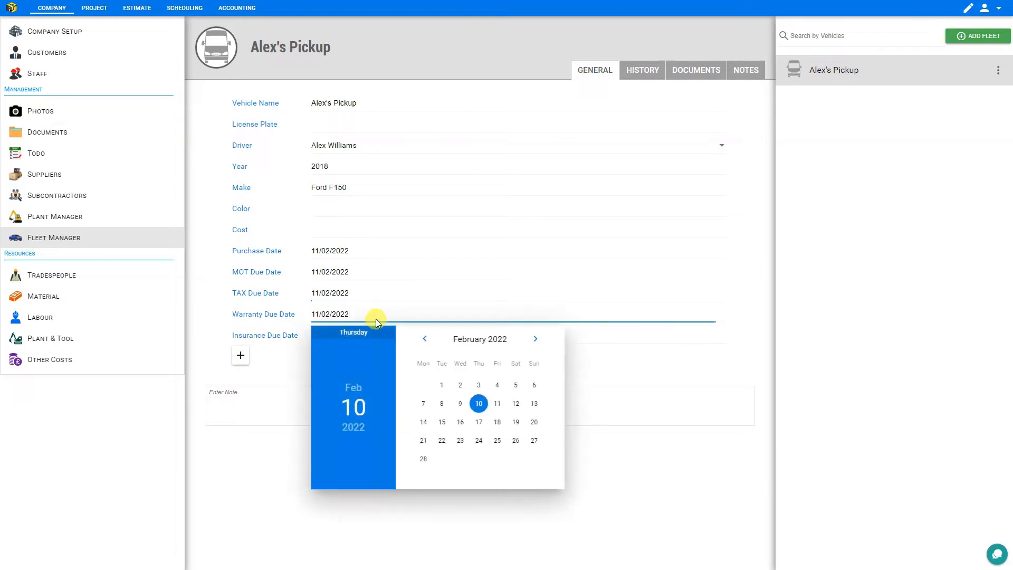
{"action": "left_click", "coordinate": [369, 334]}
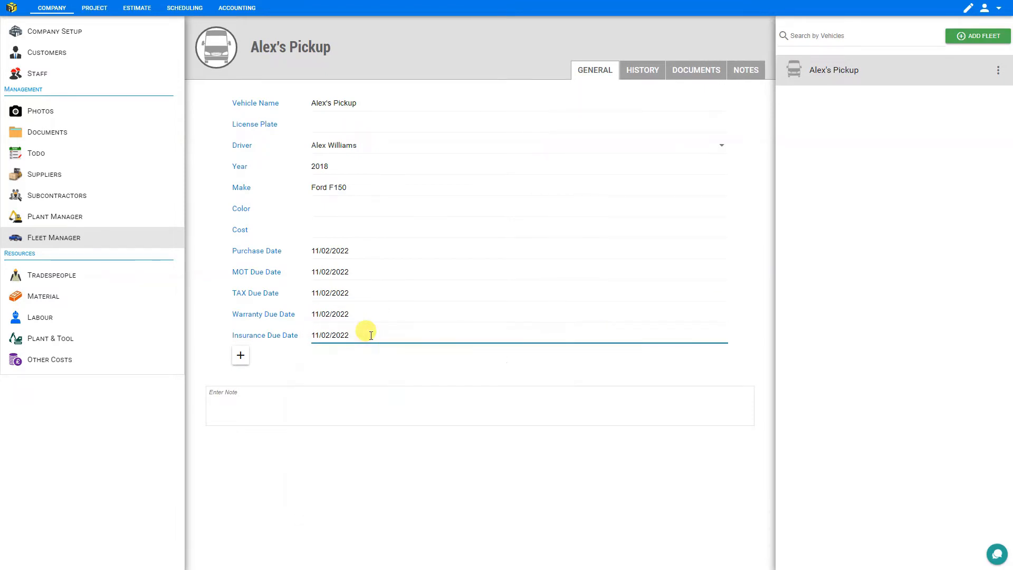
{"action": "left_click", "coordinate": [241, 355]}
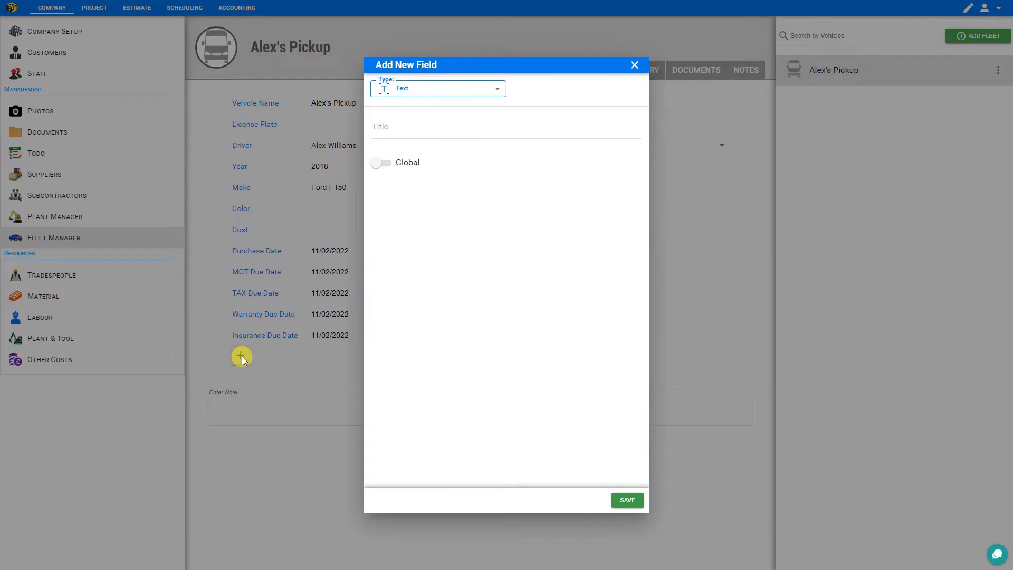
{"action": "left_click", "coordinate": [242, 356]}
{"action": "left_click", "coordinate": [244, 399]}
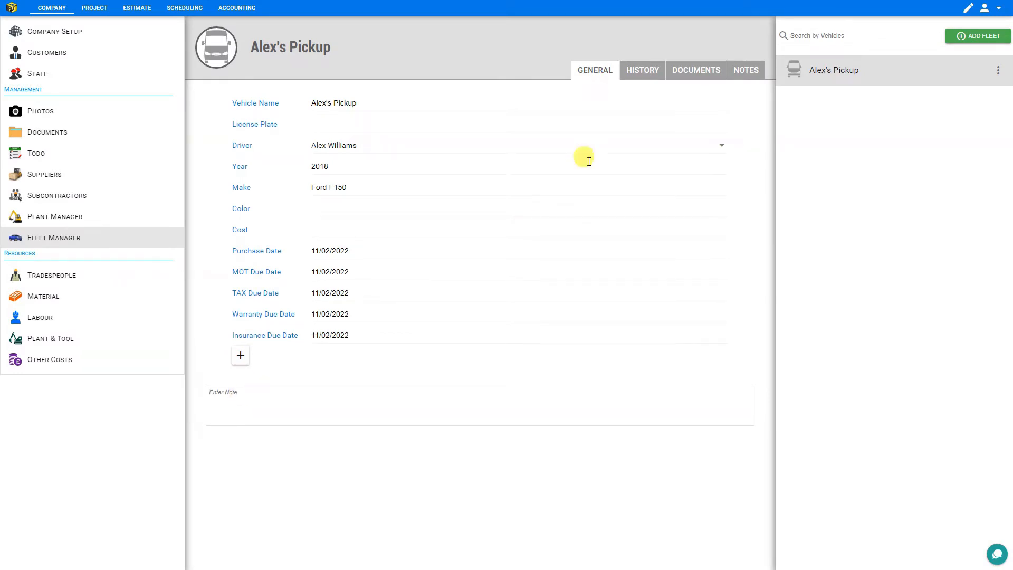
On the vehicle's History tab, start a history entry, then discard it unfinished
{"action": "left_click", "coordinate": [644, 74]}
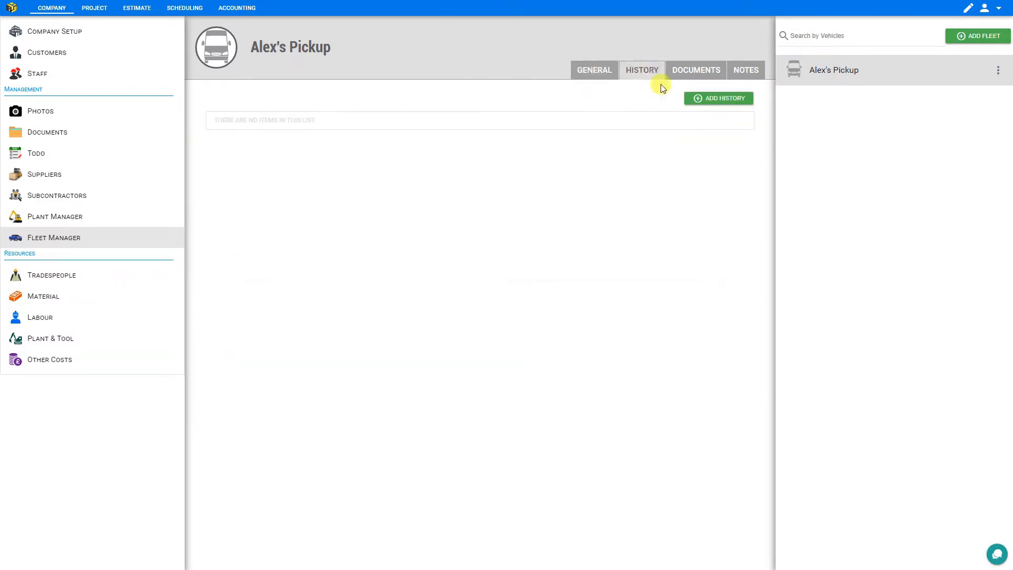
{"action": "left_click", "coordinate": [714, 98]}
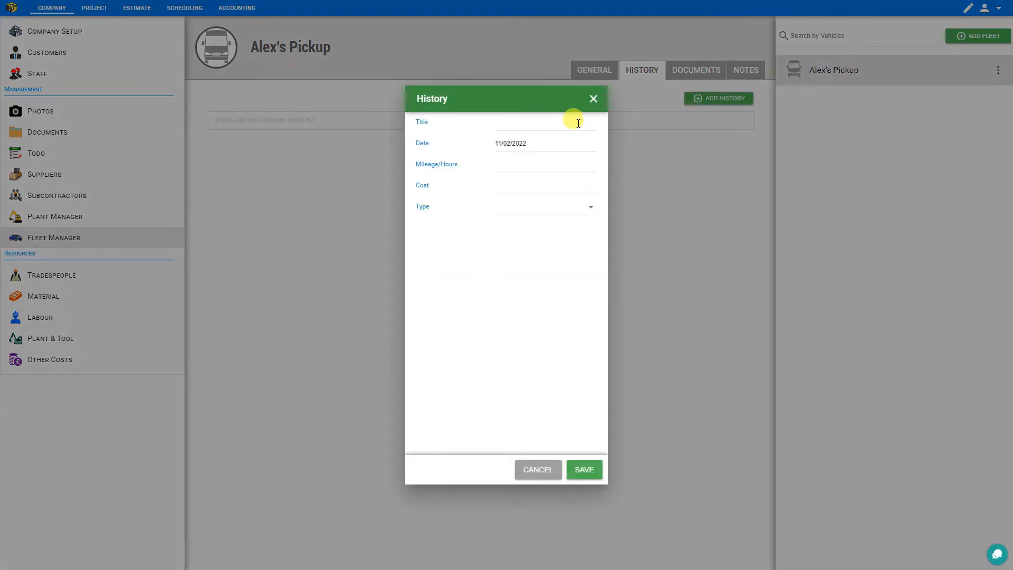
{"action": "left_click", "coordinate": [539, 122]}
{"action": "left_click", "coordinate": [540, 141]}
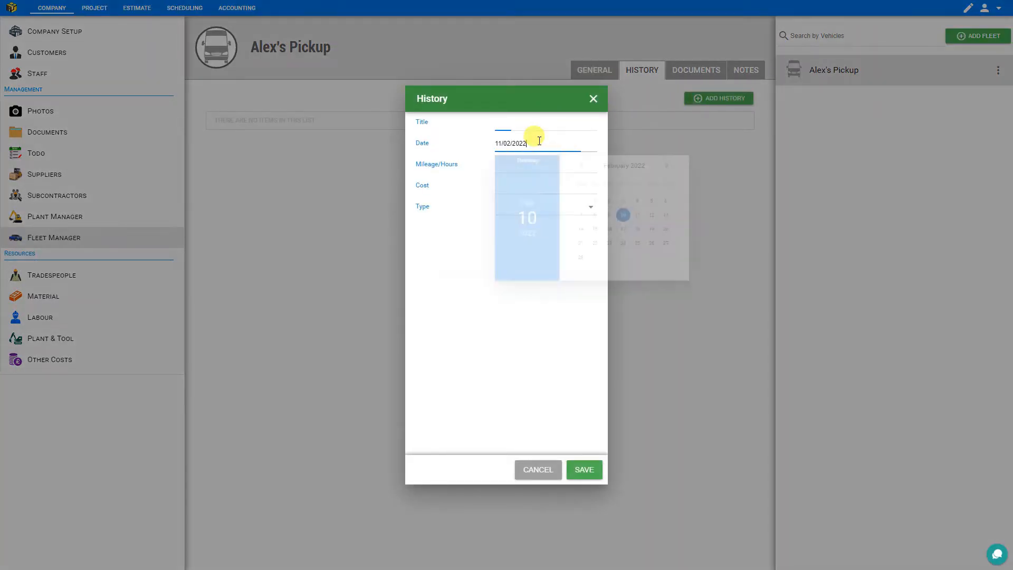
{"action": "left_click", "coordinate": [539, 141]}
{"action": "left_click", "coordinate": [535, 162]}
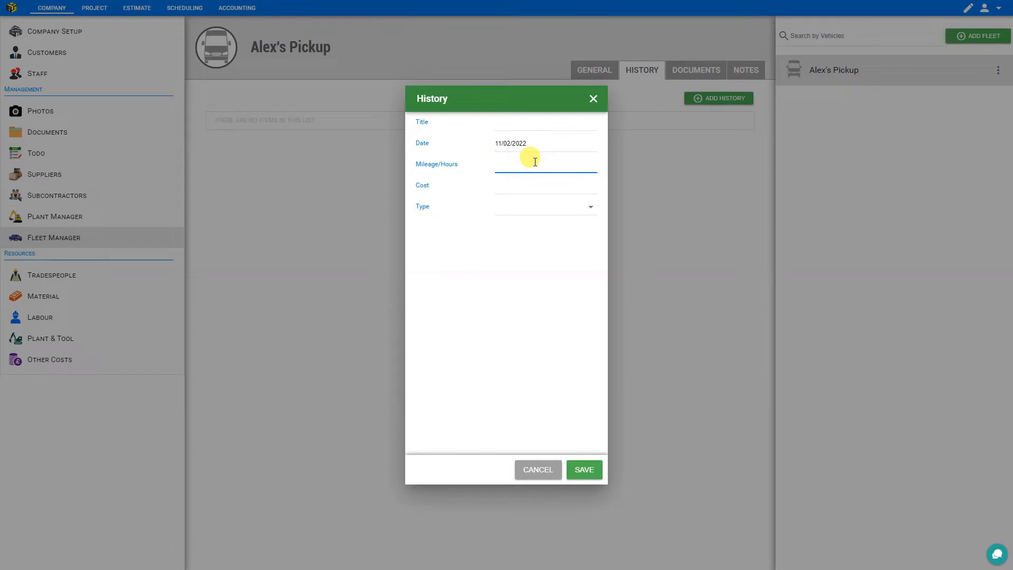
{"action": "left_click", "coordinate": [517, 181]}
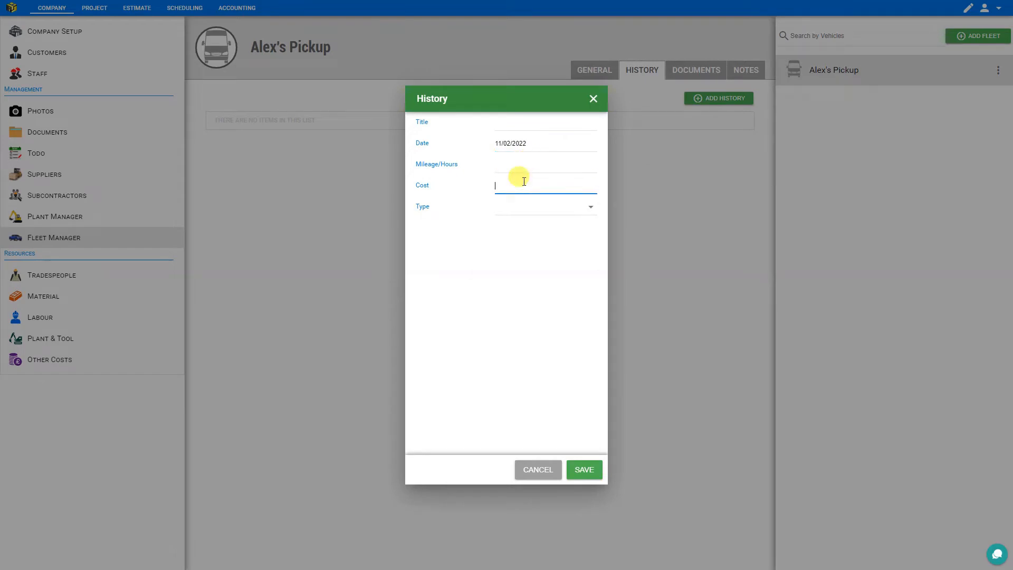
{"action": "left_click", "coordinate": [518, 210]}
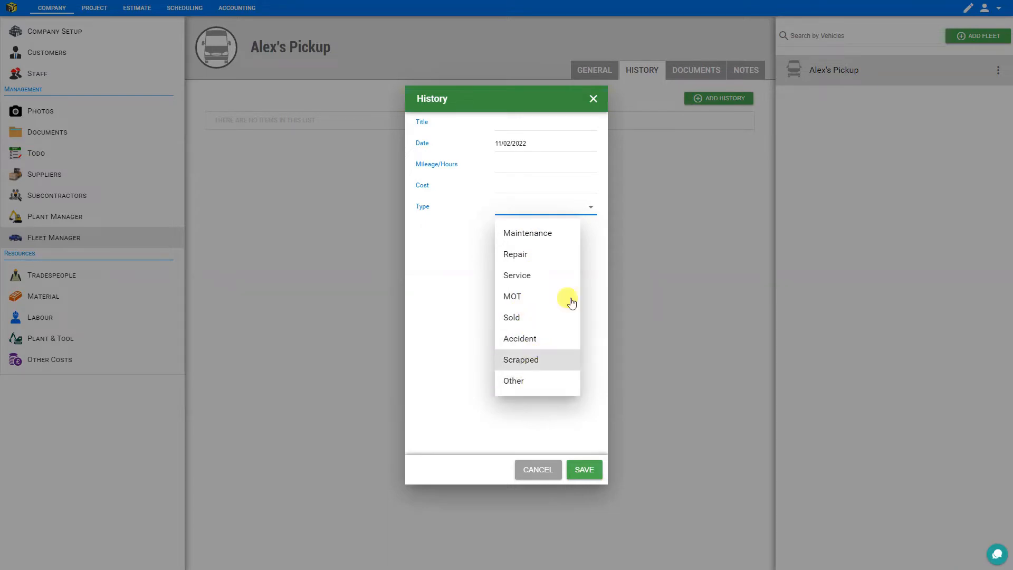
{"action": "left_click", "coordinate": [595, 107]}
{"action": "left_click", "coordinate": [594, 101]}
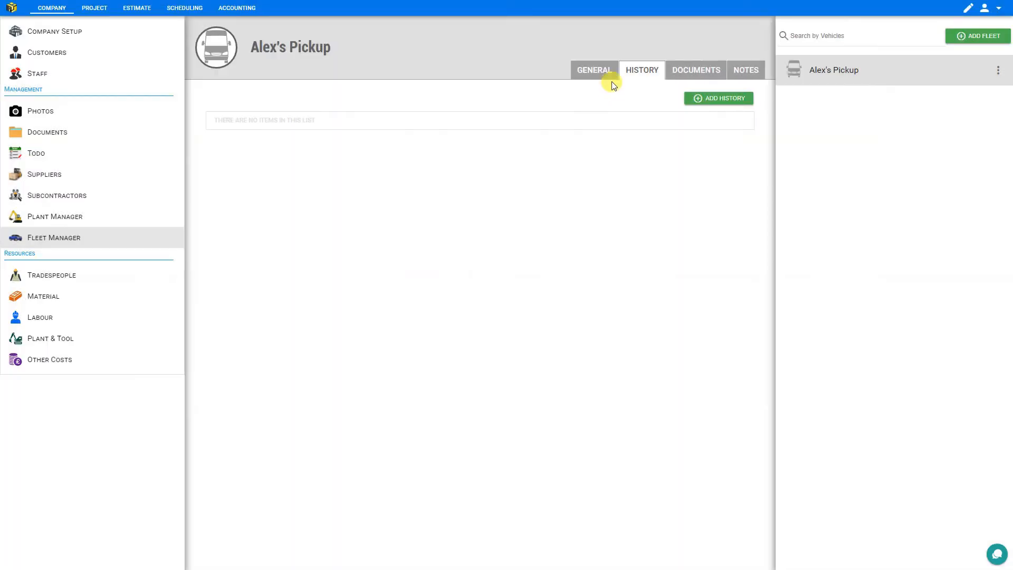
Check the vehicle's Documents and Notes, then go to Tradespeople rates
{"action": "left_click", "coordinate": [679, 72]}
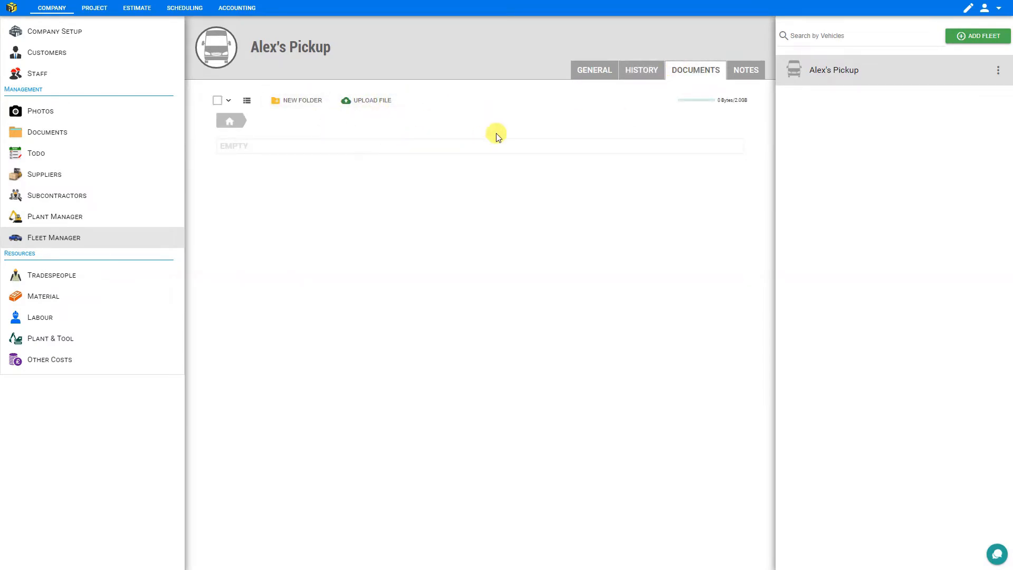
{"action": "left_click", "coordinate": [754, 74]}
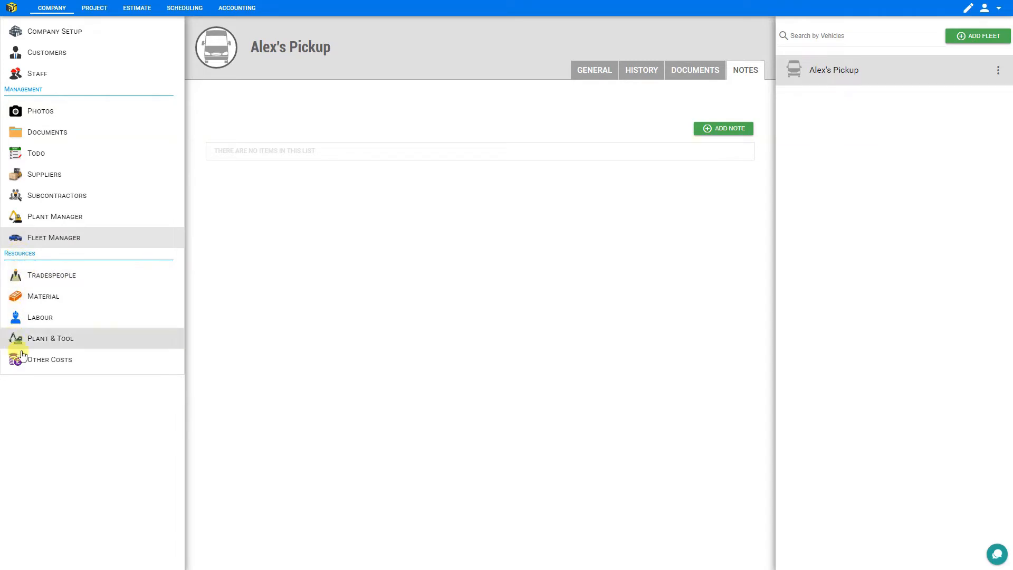
{"action": "left_click", "coordinate": [20, 283]}
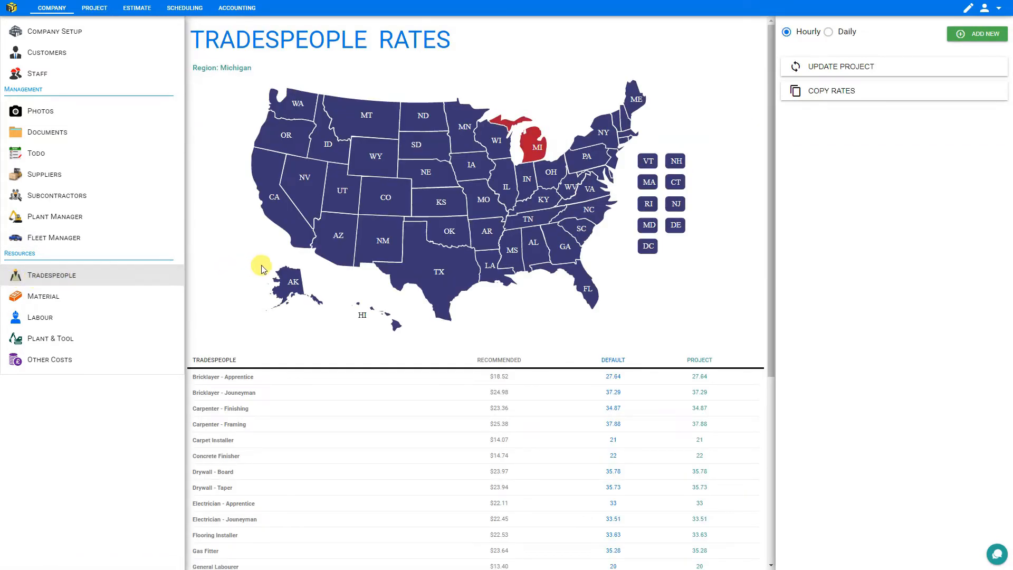
Compare recommended rates for New York, Texas, Kansas, Alabama and North Carolina
{"action": "left_click", "coordinate": [462, 274]}
{"action": "scroll", "coordinate": [273, 216], "scroll_direction": "down", "scroll_amount": 4}
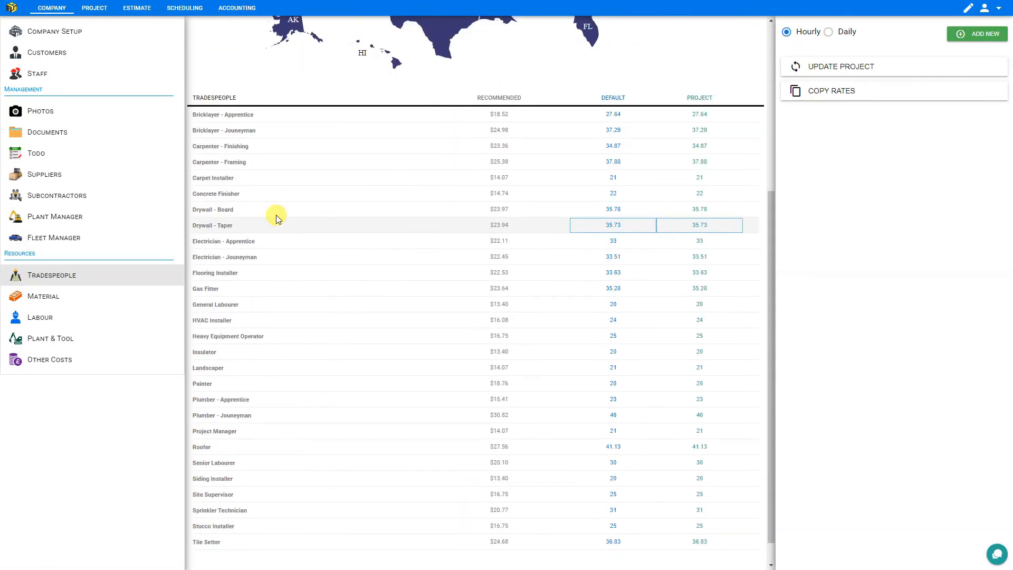
{"action": "scroll", "coordinate": [235, 231], "scroll_direction": "down", "scroll_amount": 2}
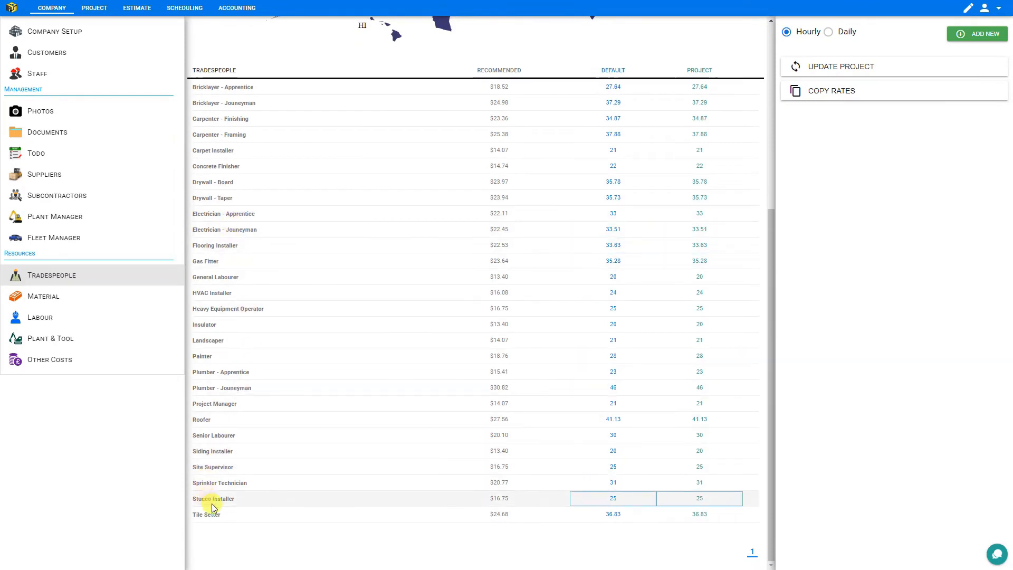
{"action": "scroll", "coordinate": [235, 463], "scroll_direction": "up", "scroll_amount": 5}
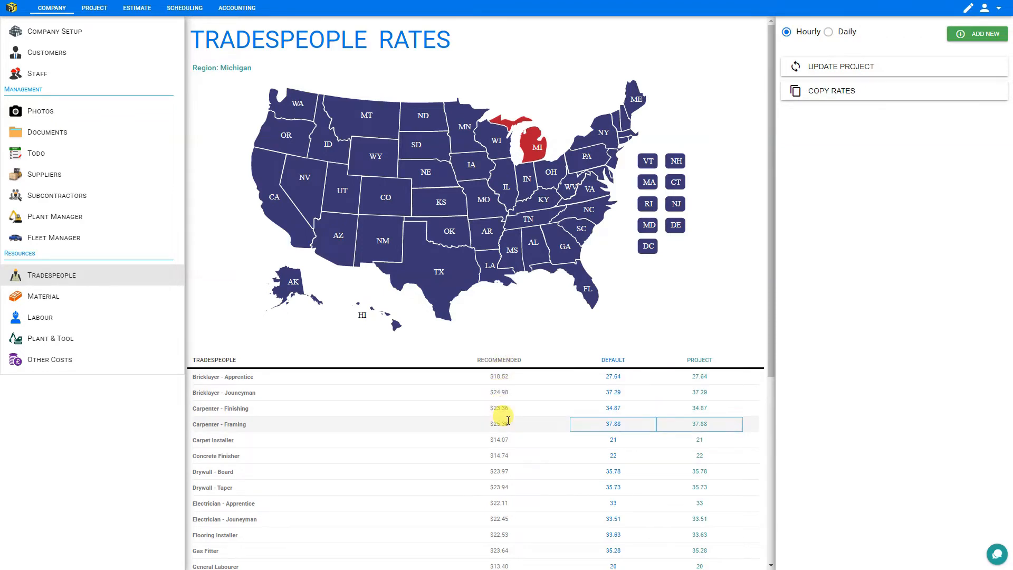
{"action": "scroll", "coordinate": [499, 438], "scroll_direction": "down", "scroll_amount": 2}
{"action": "scroll", "coordinate": [500, 445], "scroll_direction": "up", "scroll_amount": 1}
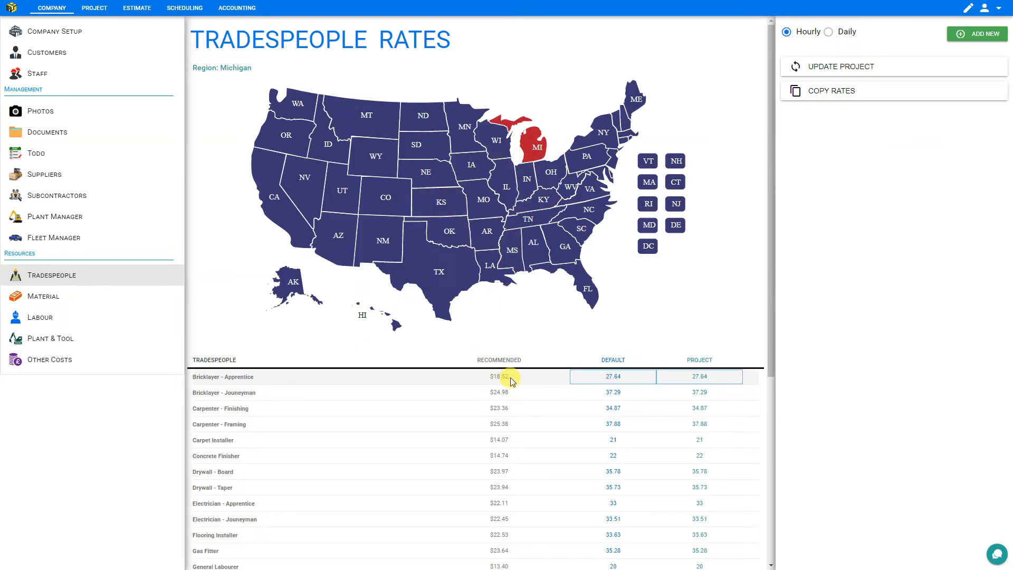
{"action": "left_click", "coordinate": [602, 132]}
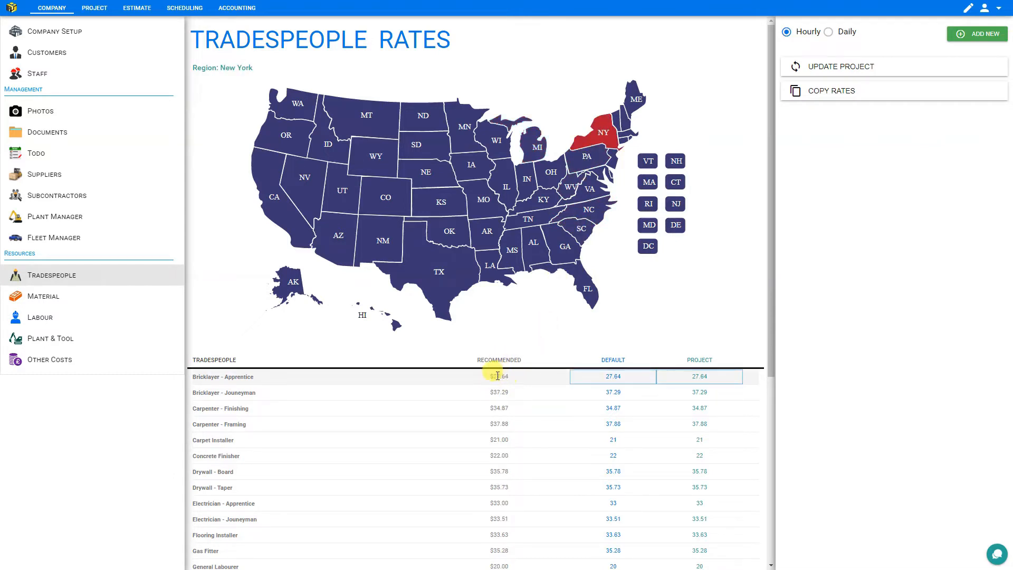
{"action": "left_click", "coordinate": [438, 248]}
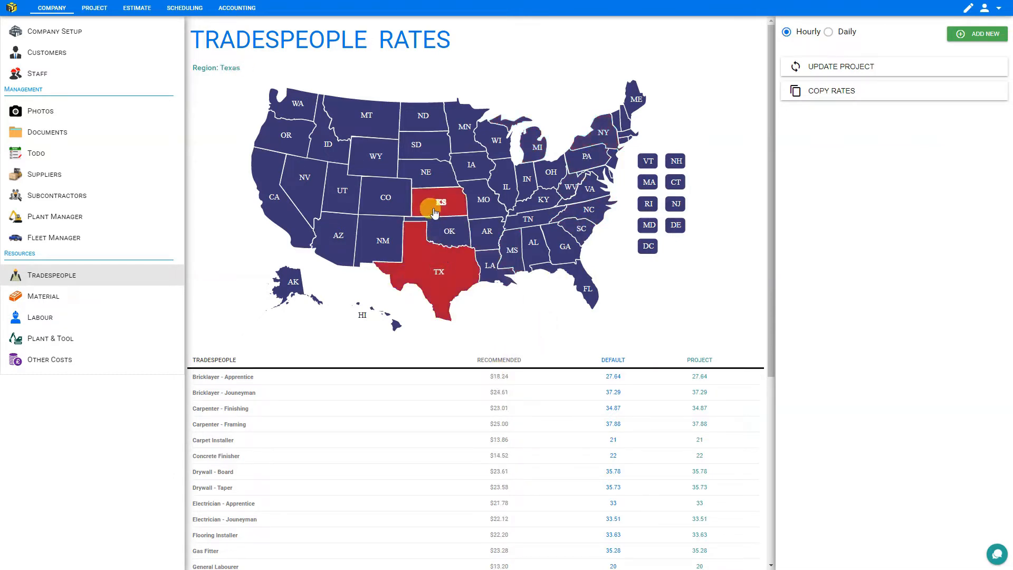
{"action": "left_click", "coordinate": [434, 212]}
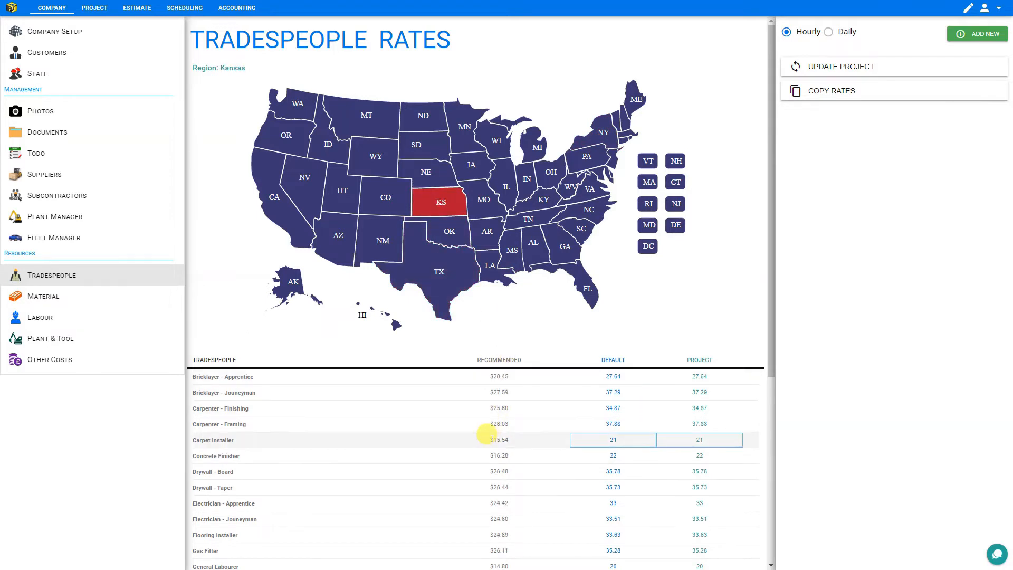
{"action": "left_click", "coordinate": [534, 245]}
{"action": "left_click", "coordinate": [583, 212]}
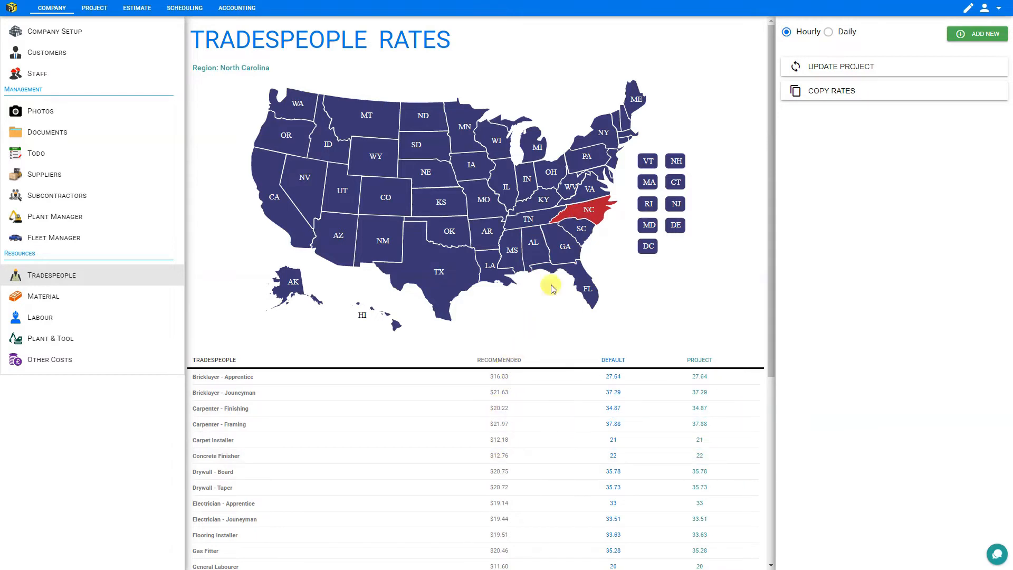
Show hourly rates with Illinois as the region, Bricklayer - Apprentice recommended at $18.52
{"action": "left_click", "coordinate": [828, 33]}
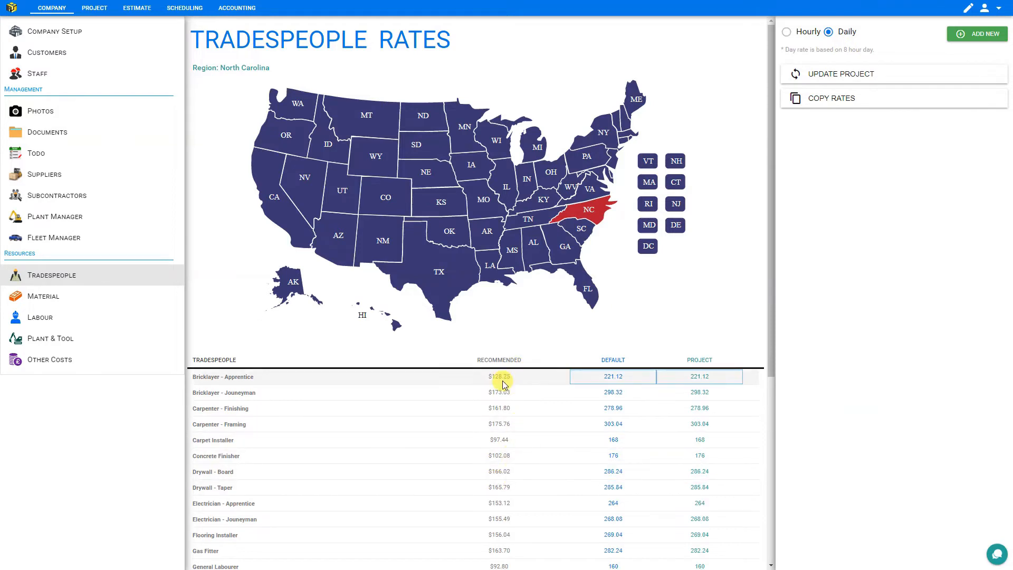
{"action": "left_click", "coordinate": [786, 34]}
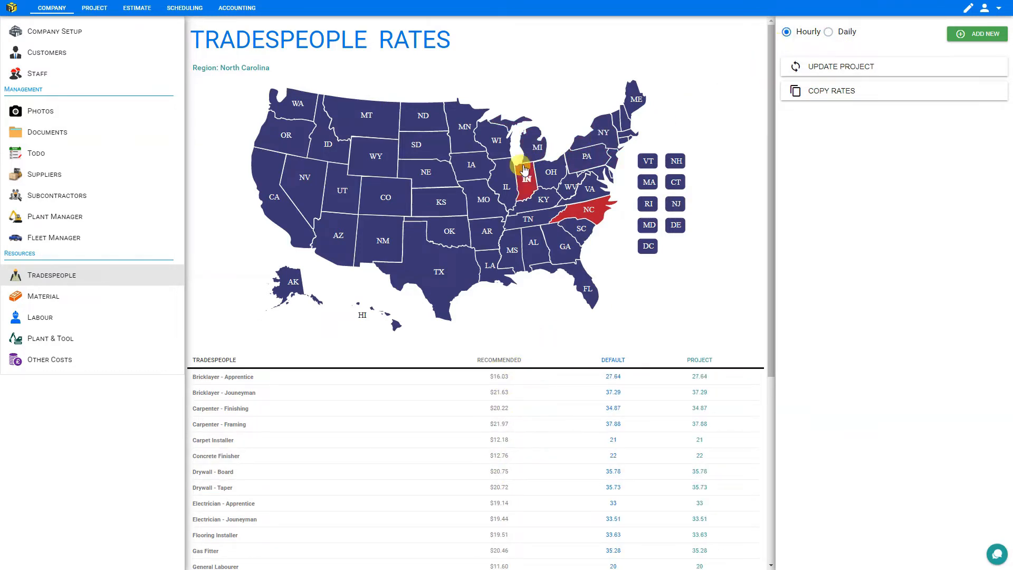
{"action": "left_click", "coordinate": [502, 190]}
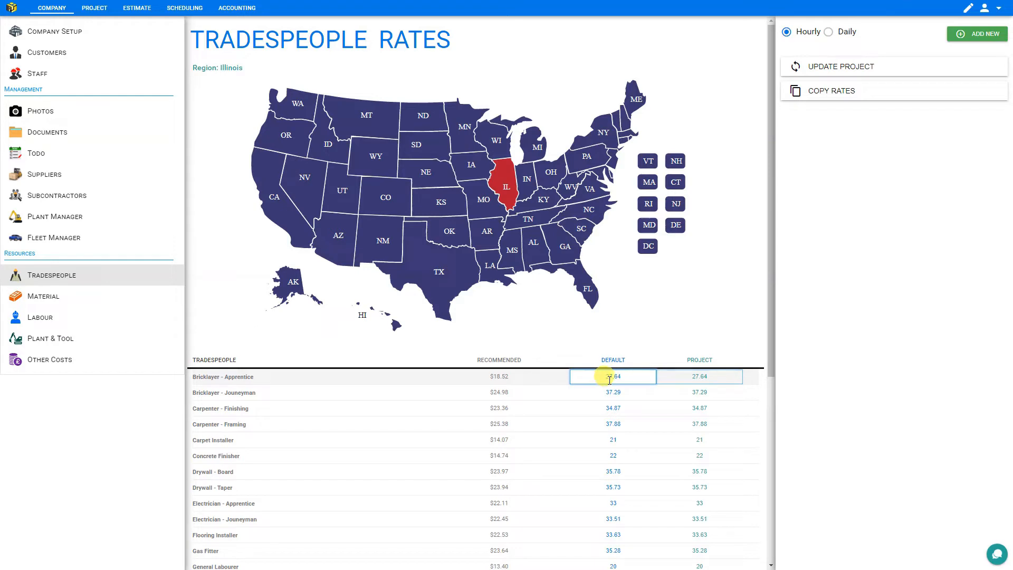
{"action": "left_click", "coordinate": [602, 134]}
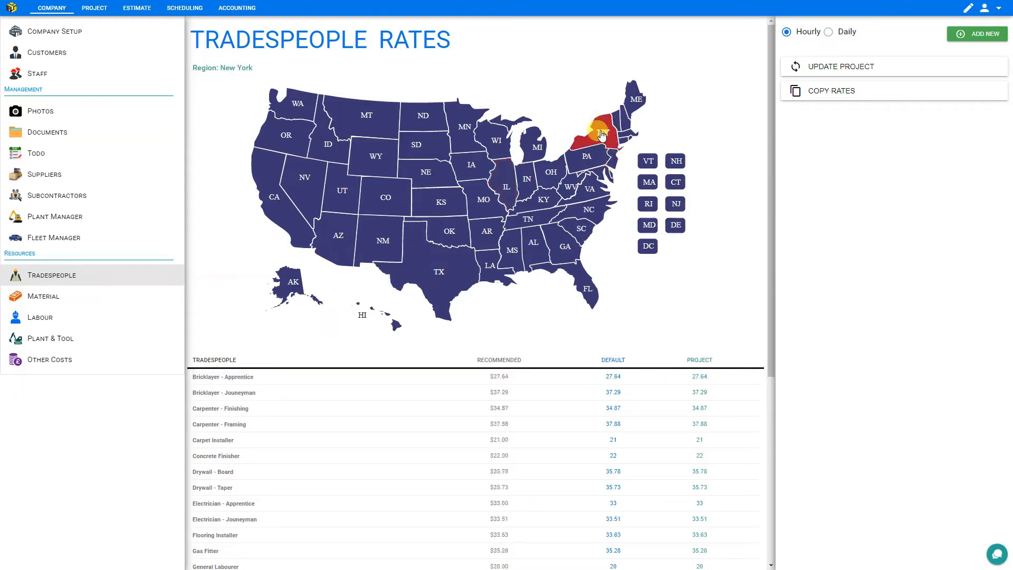
{"action": "left_click", "coordinate": [507, 188]}
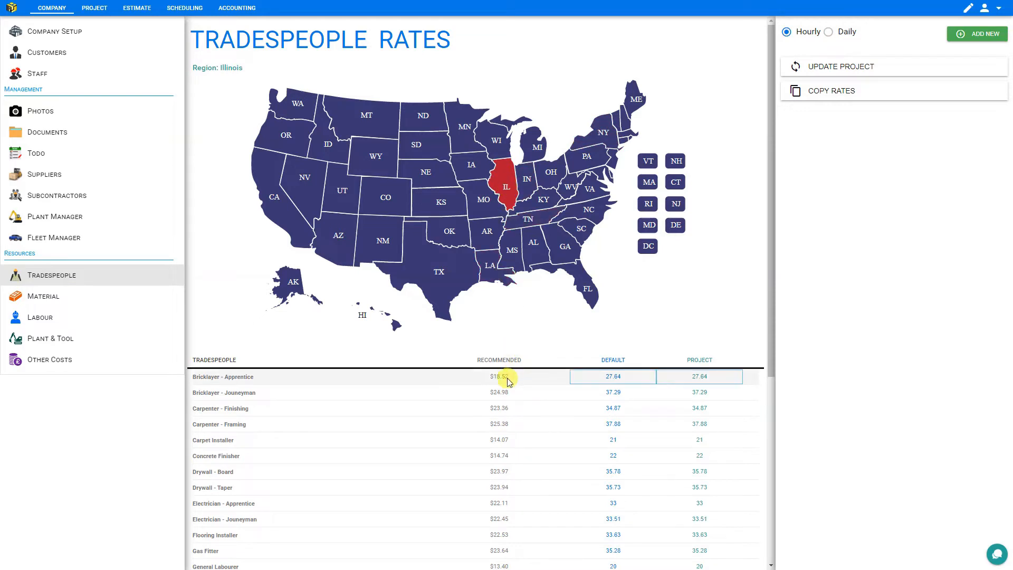
{"action": "left_click", "coordinate": [624, 382]}
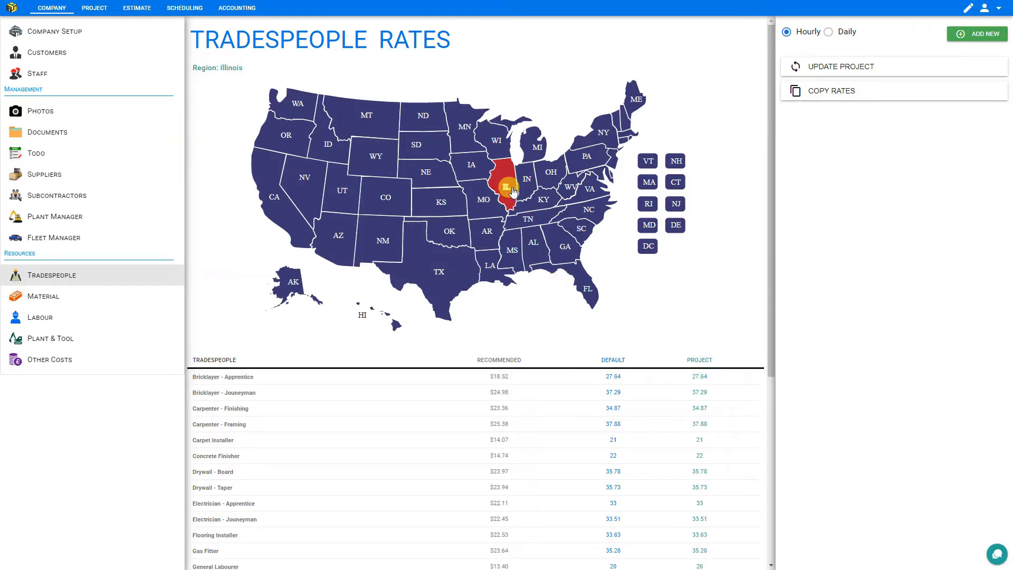
Copy the Illinois recommended rates into the default rates
{"action": "left_click", "coordinate": [855, 94]}
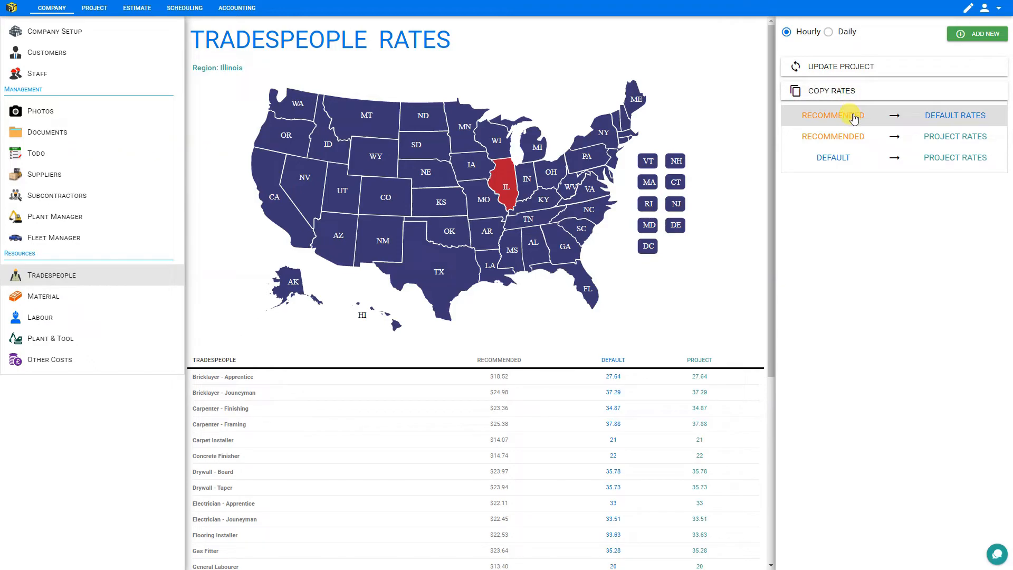
{"action": "left_click", "coordinate": [944, 117]}
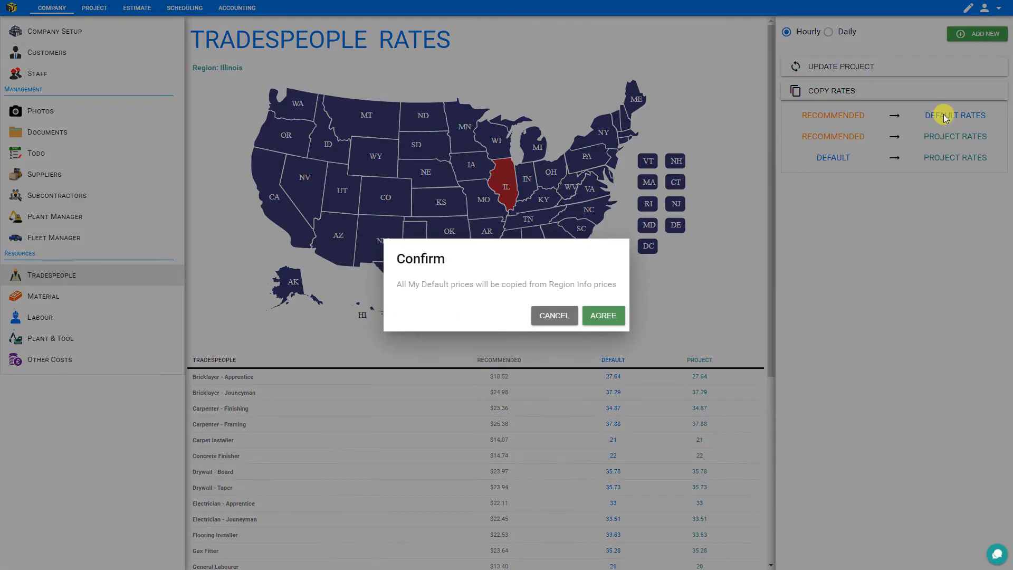
{"action": "left_click", "coordinate": [599, 316]}
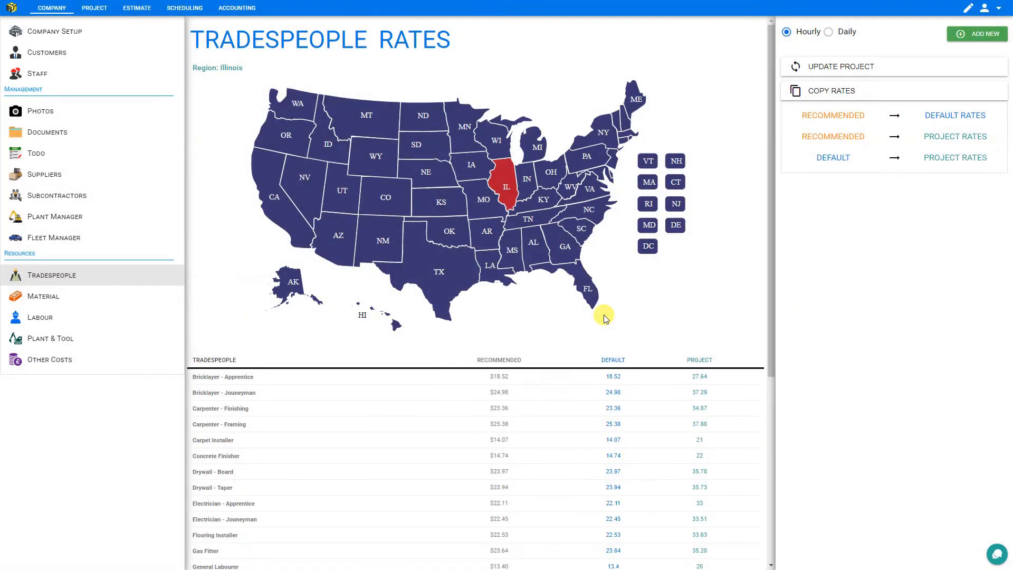
{"action": "left_click", "coordinate": [611, 377]}
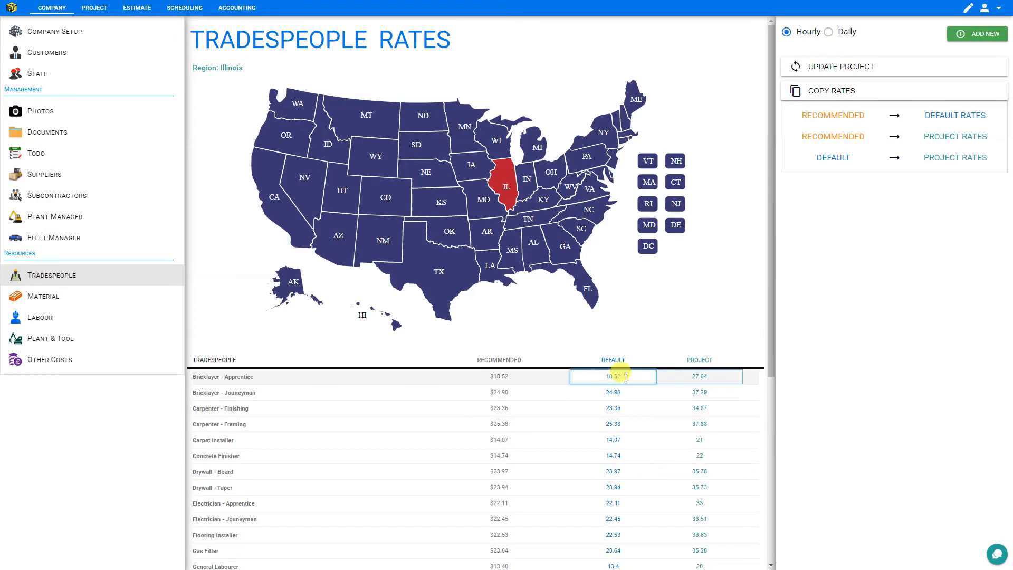
{"action": "left_click", "coordinate": [501, 183]}
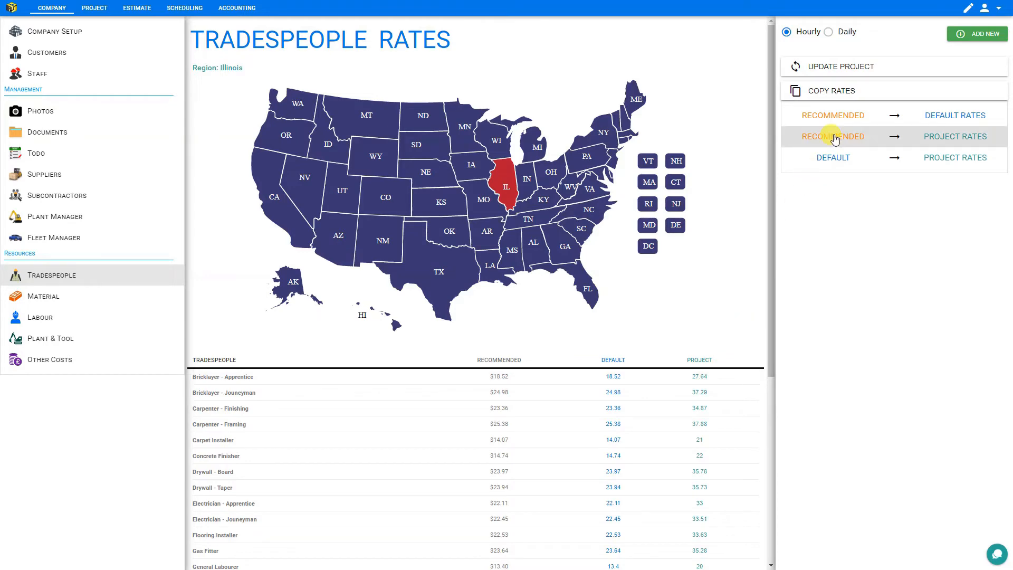
Copy the recommended rates into the project rates and update the project
{"action": "left_click", "coordinate": [898, 138]}
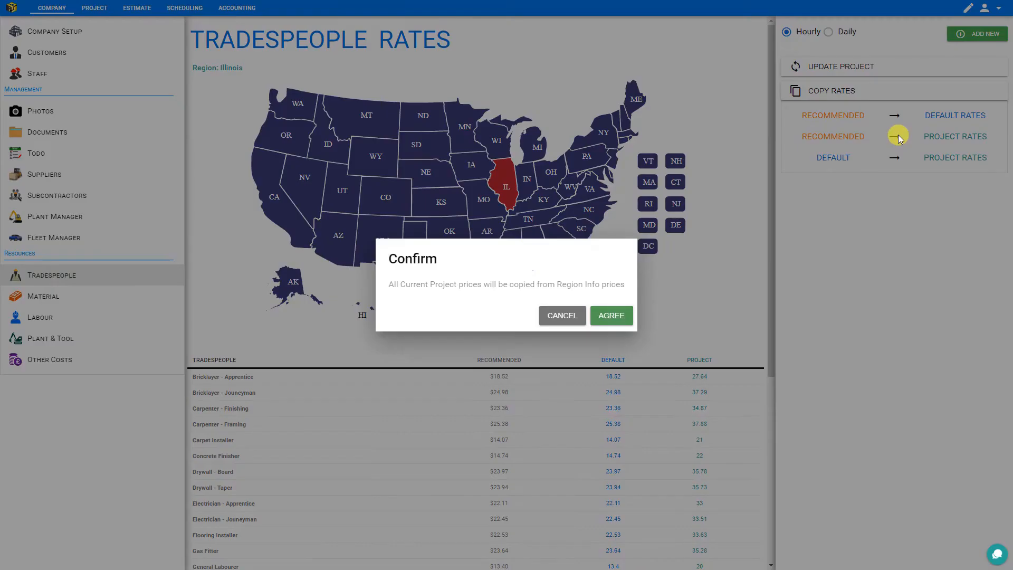
{"action": "left_click", "coordinate": [616, 314]}
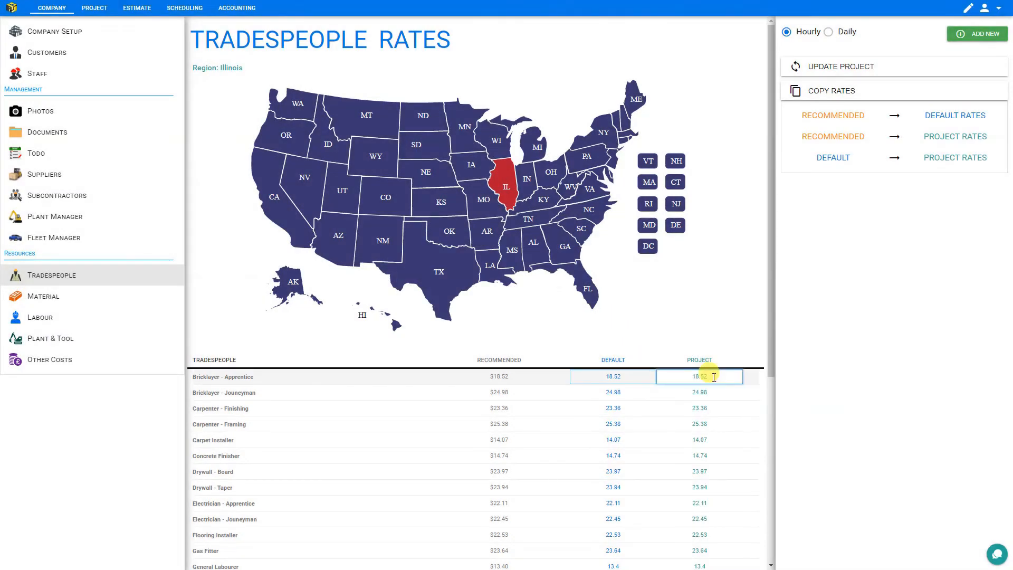
{"action": "left_click", "coordinate": [813, 68]}
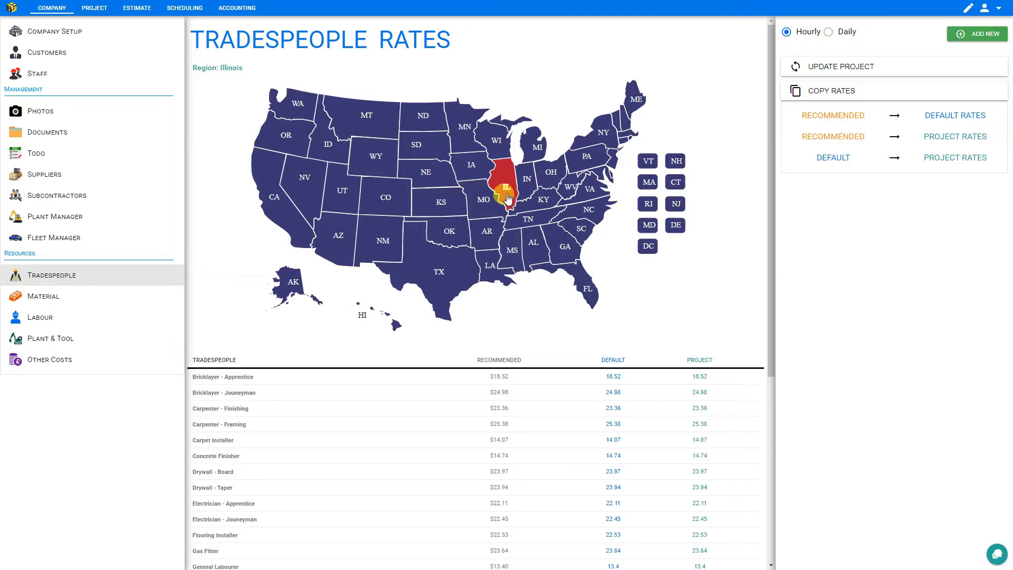
Filter materials by 2"x4" and open the supplier page for PT - 2"X4"X8' (9.51 each)
{"action": "left_click", "coordinate": [44, 298]}
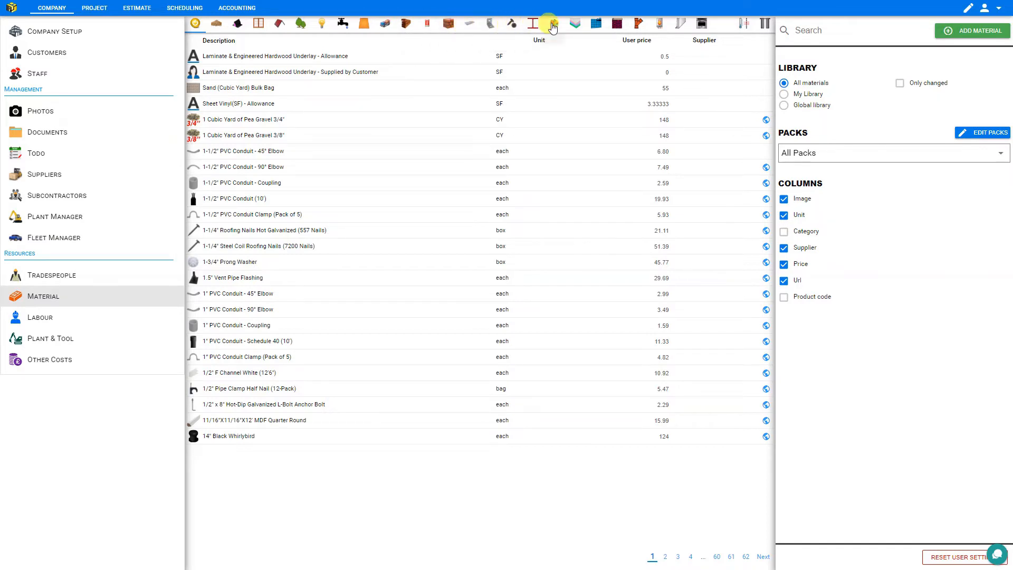
{"action": "left_click", "coordinate": [815, 30]}
{"action": "type", "text": "2\"x4\""}
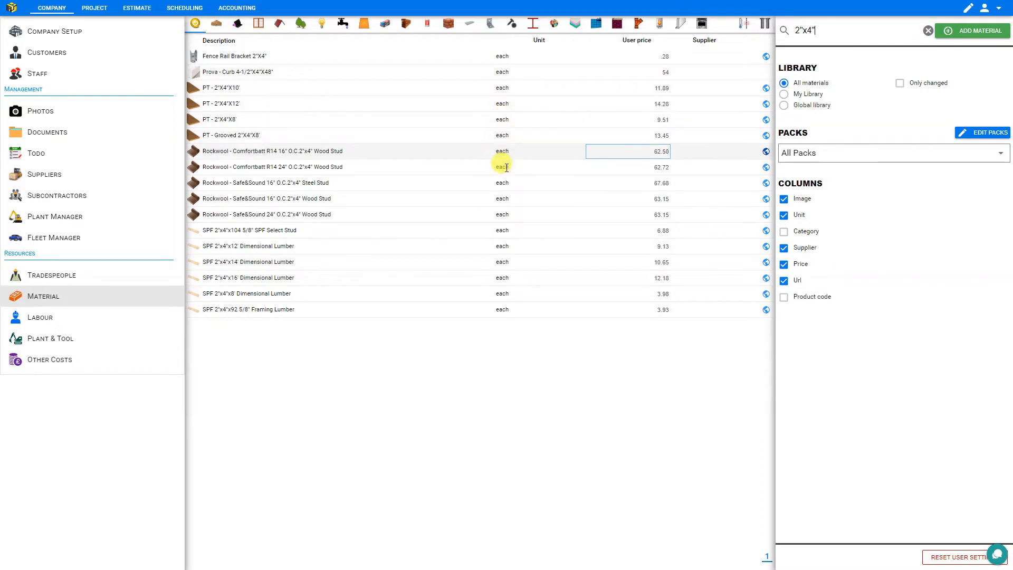
{"action": "left_click", "coordinate": [766, 120]}
Scroll down the Home Depot pressure-treated 2x4 lumber product page
{"action": "scroll", "coordinate": [902, 194], "scroll_direction": "down", "scroll_amount": 20}
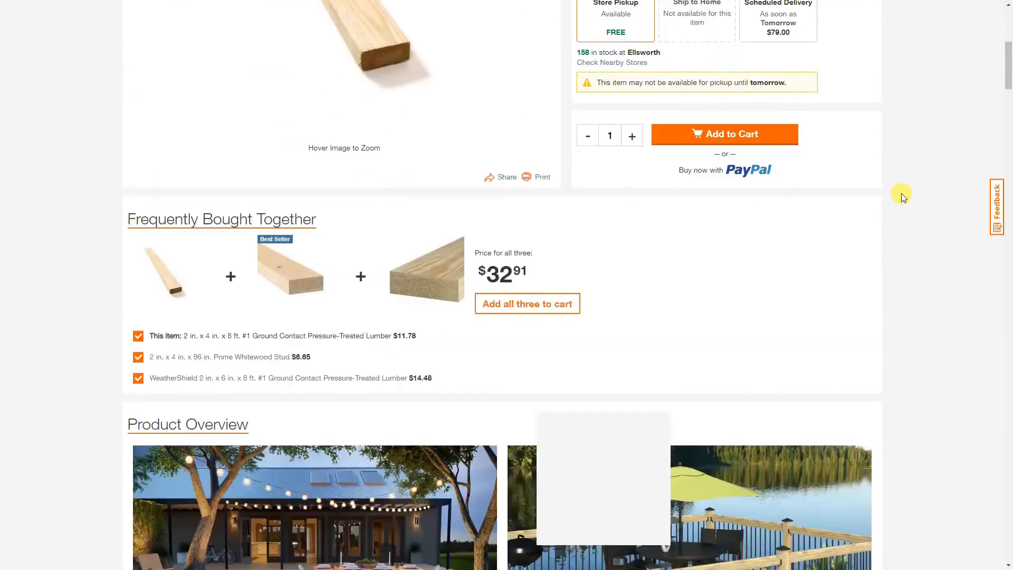
{"action": "scroll", "coordinate": [903, 195], "scroll_direction": "down", "scroll_amount": 8}
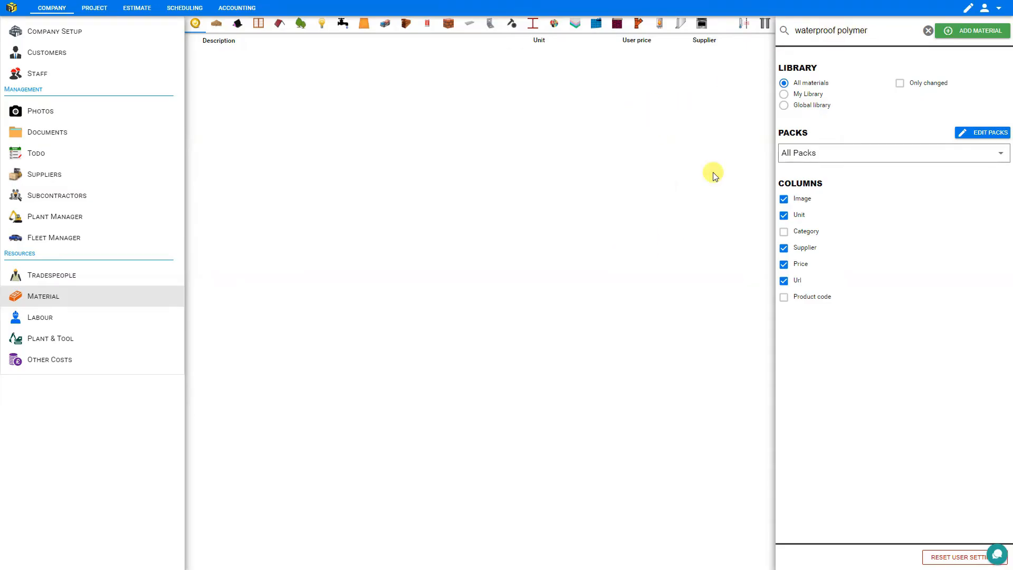
Create material 'Waterproof Polymer': unit bag, price 10, category Concrete
{"action": "left_click", "coordinate": [985, 31]}
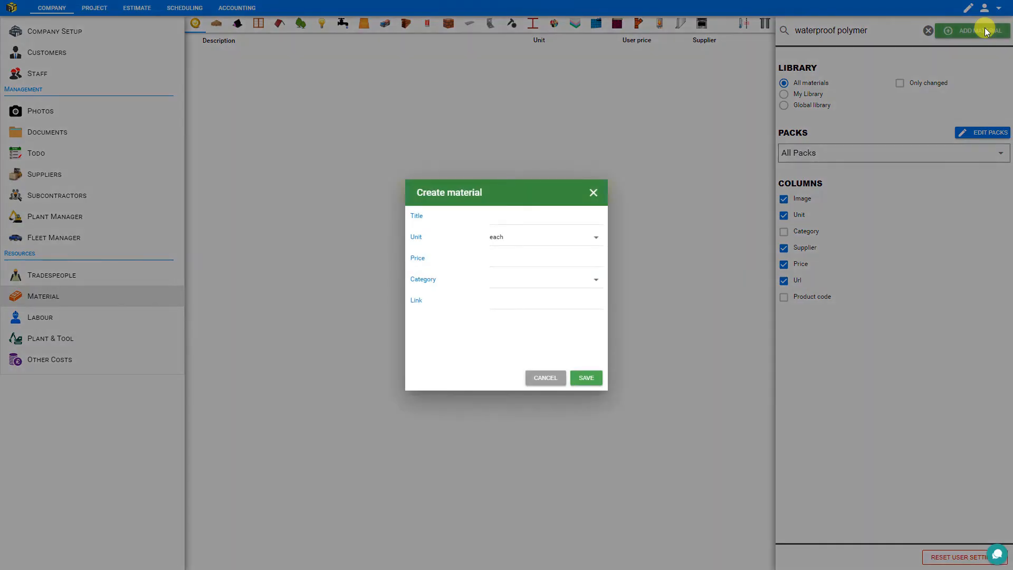
{"action": "left_click", "coordinate": [528, 215]}
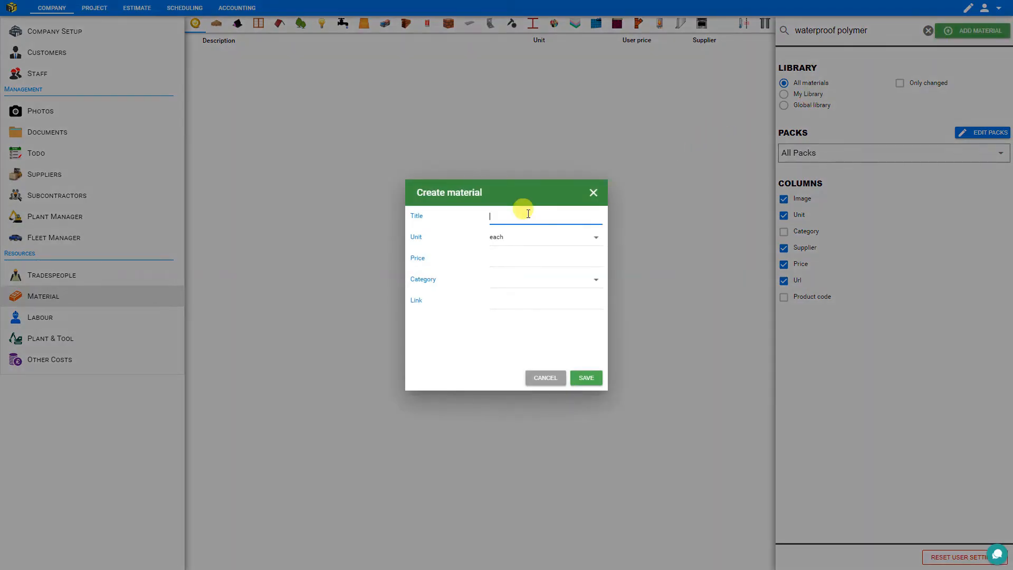
{"action": "type", "text": "Waterproof Polymer"}
{"action": "left_click", "coordinate": [519, 237]}
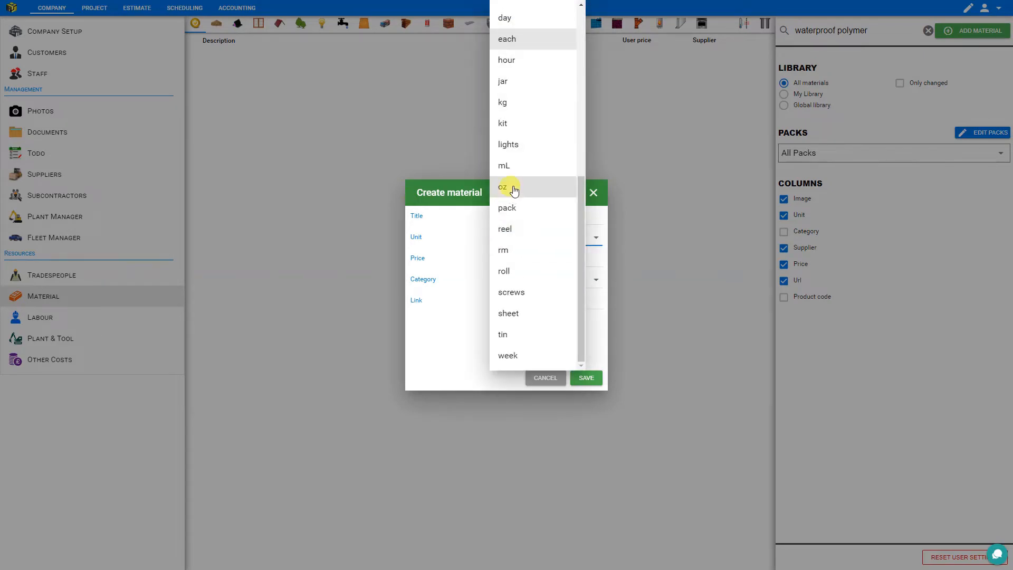
{"action": "scroll", "coordinate": [519, 45], "scroll_direction": "up", "scroll_amount": 1}
{"action": "scroll", "coordinate": [522, 47], "scroll_direction": "up", "scroll_amount": 4}
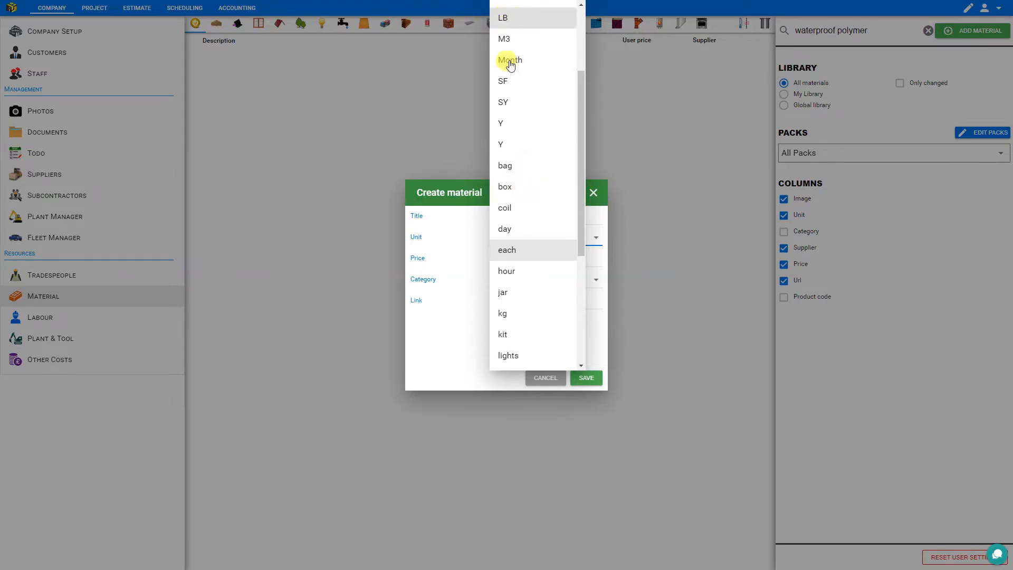
{"action": "left_click", "coordinate": [516, 167]}
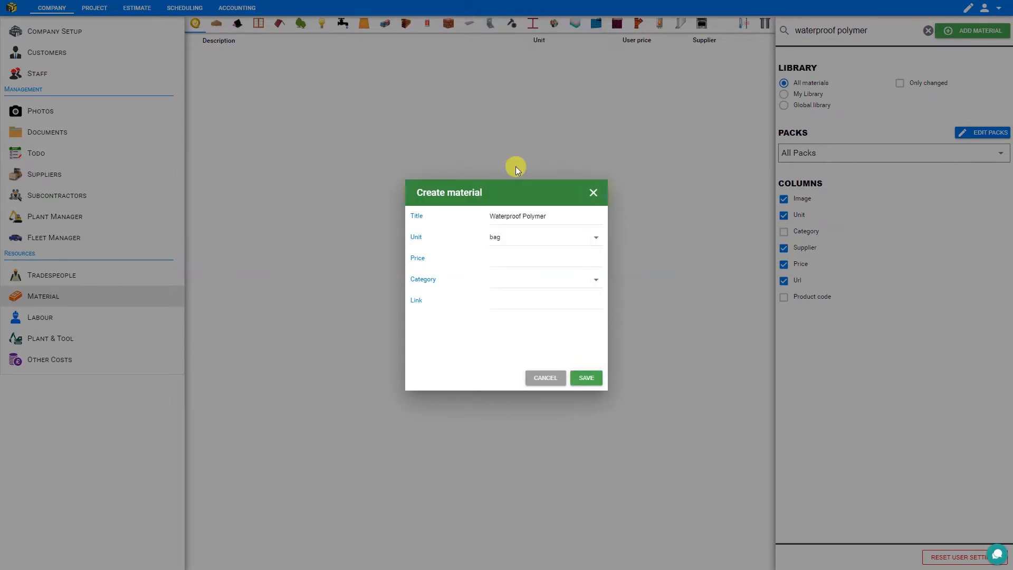
{"action": "left_click", "coordinate": [505, 259]}
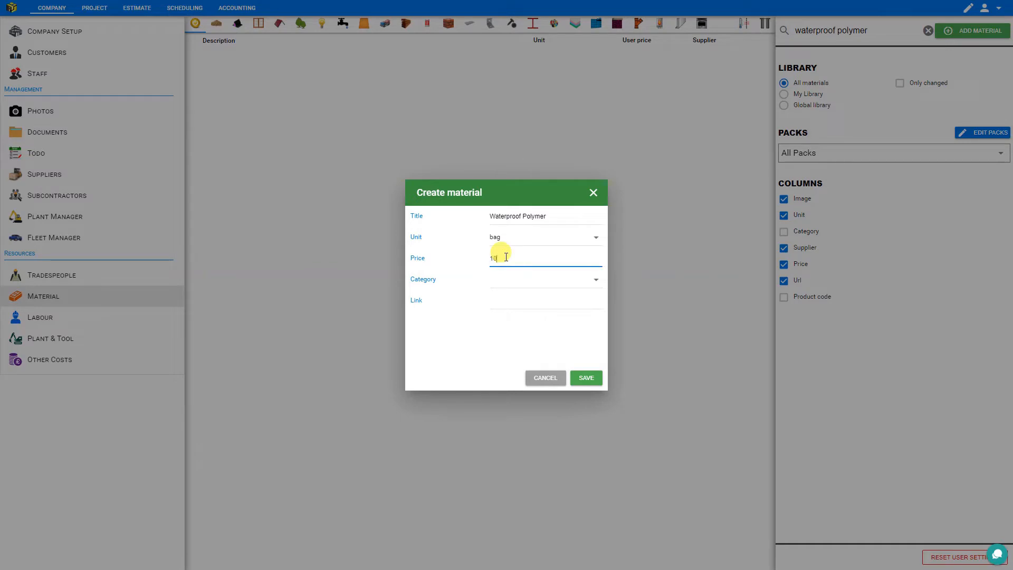
{"action": "left_click", "coordinate": [509, 280]}
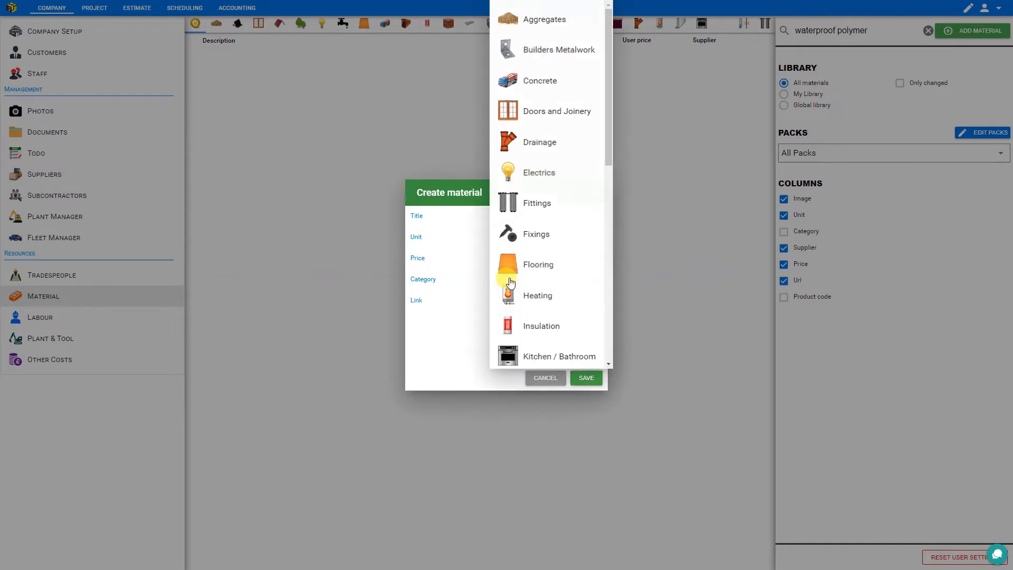
{"action": "left_click", "coordinate": [523, 82]}
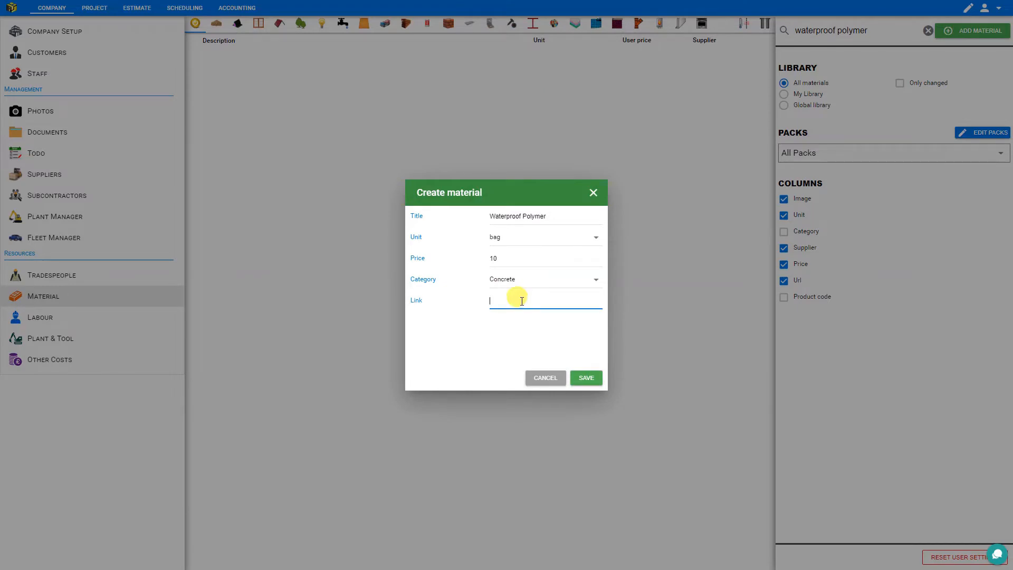
{"action": "left_click", "coordinate": [588, 378]}
Check the Waterproof Polymer row in the list, then switch to the Labour library
{"action": "left_click", "coordinate": [226, 55]}
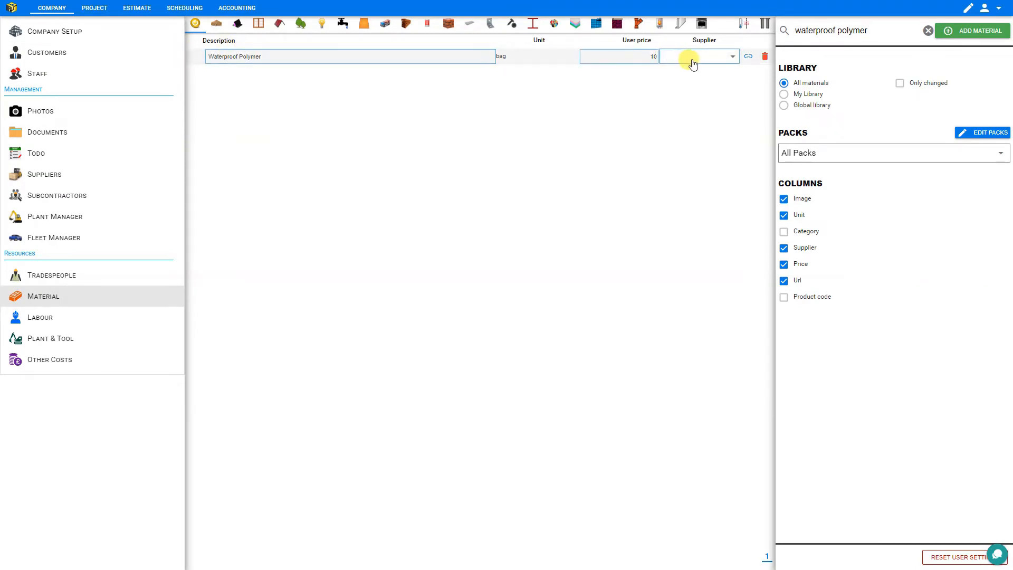
{"action": "left_click", "coordinate": [606, 134]}
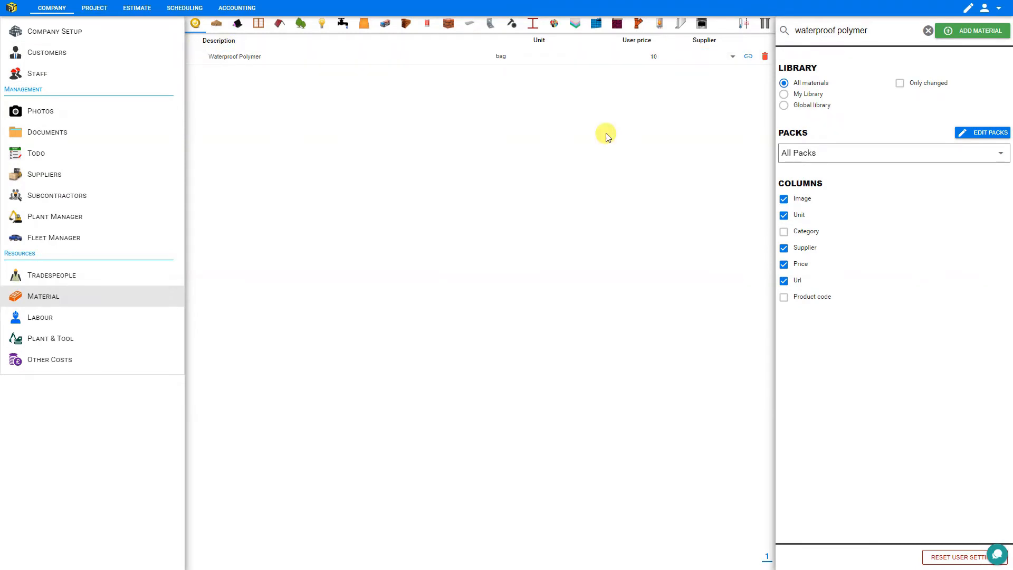
{"action": "left_click", "coordinate": [39, 319]}
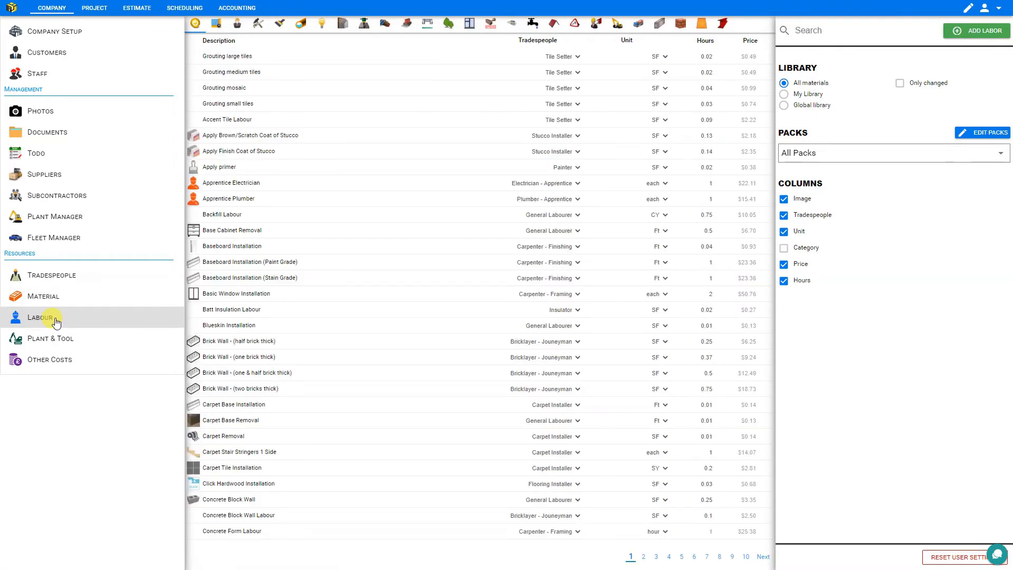
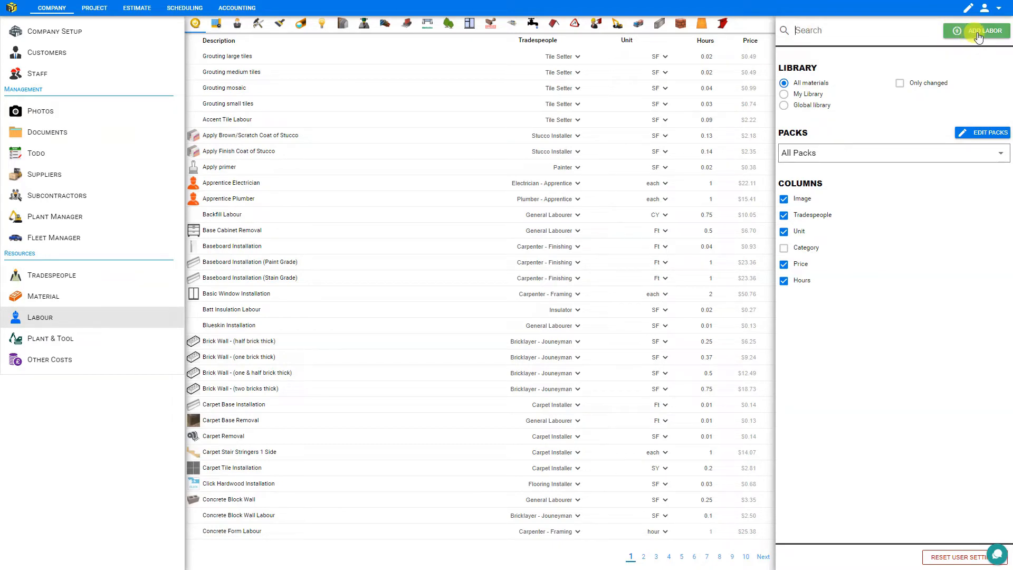
Check the scissor lift's user price in the Plant & Tool library, then filter it to hammers
{"action": "left_click", "coordinate": [59, 341]}
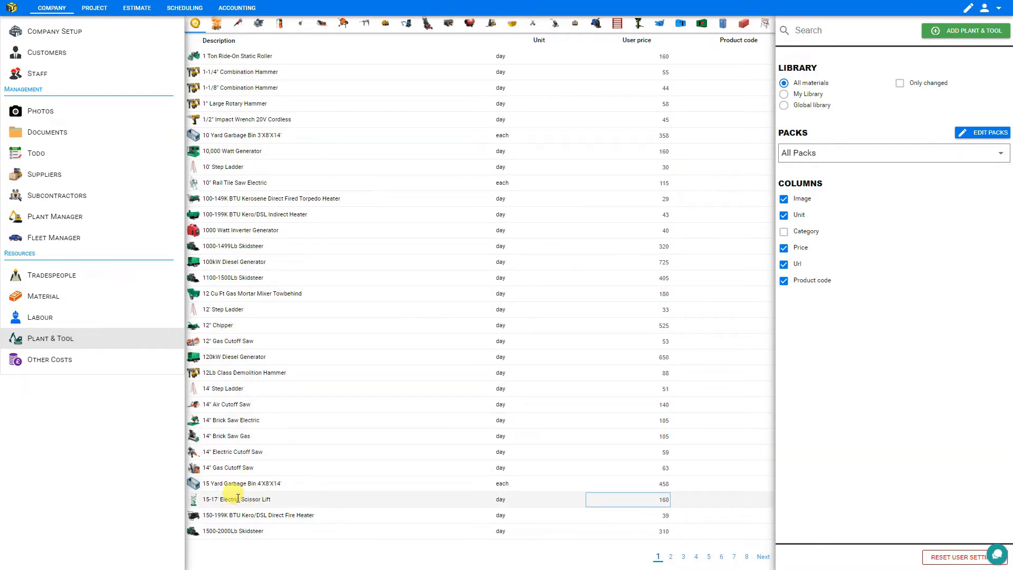
{"action": "left_click", "coordinate": [663, 499]}
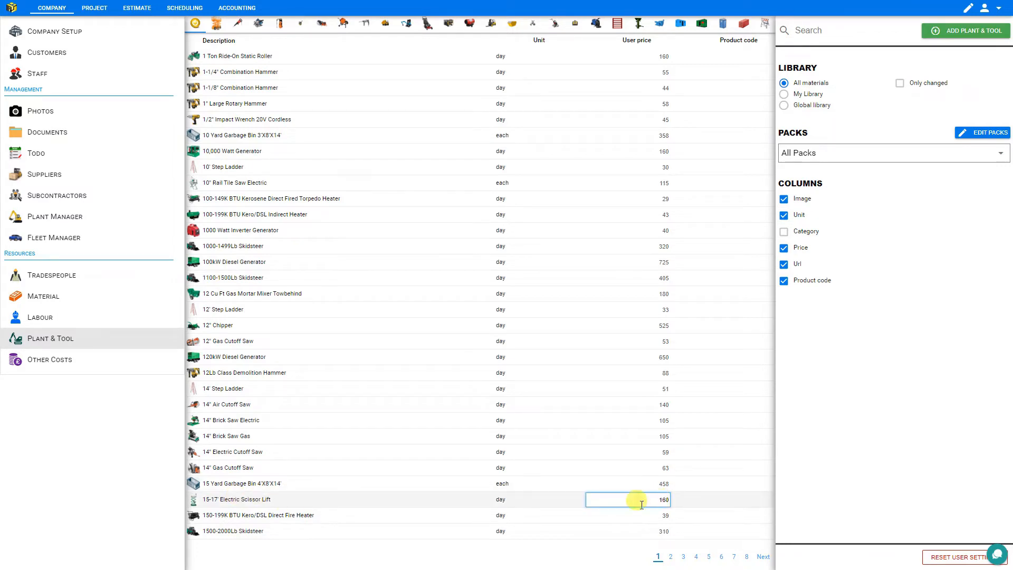
{"action": "left_click", "coordinate": [217, 29]}
{"action": "left_click", "coordinate": [237, 26]}
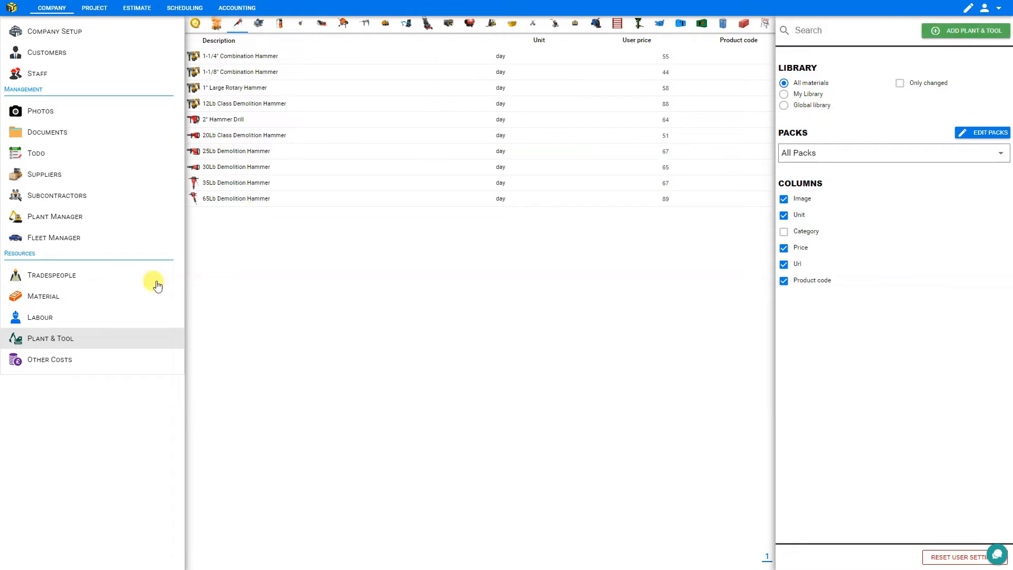
Review the Other Costs library (Accommodation 80/day, Delivery Charge 350), then go to the Project area
{"action": "left_click", "coordinate": [43, 363]}
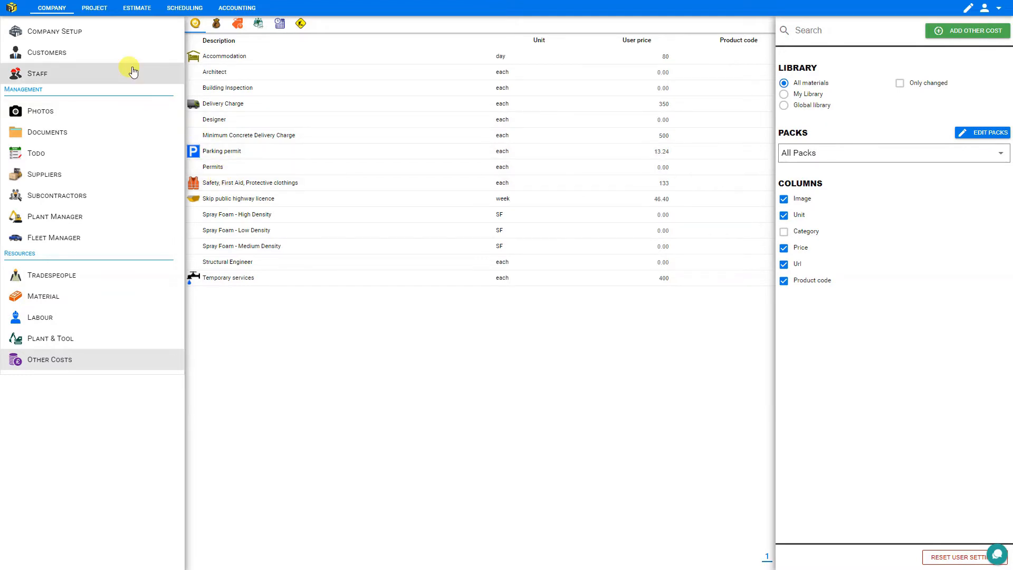
{"action": "left_click", "coordinate": [96, 11]}
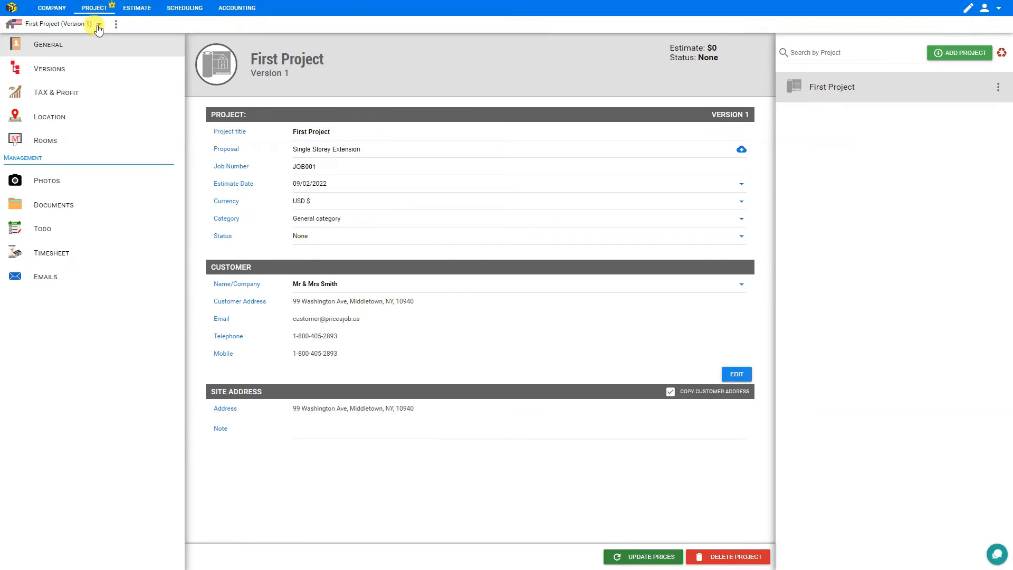
Add a new project titled '2nd project' and make it the open project
{"action": "left_click", "coordinate": [99, 27]}
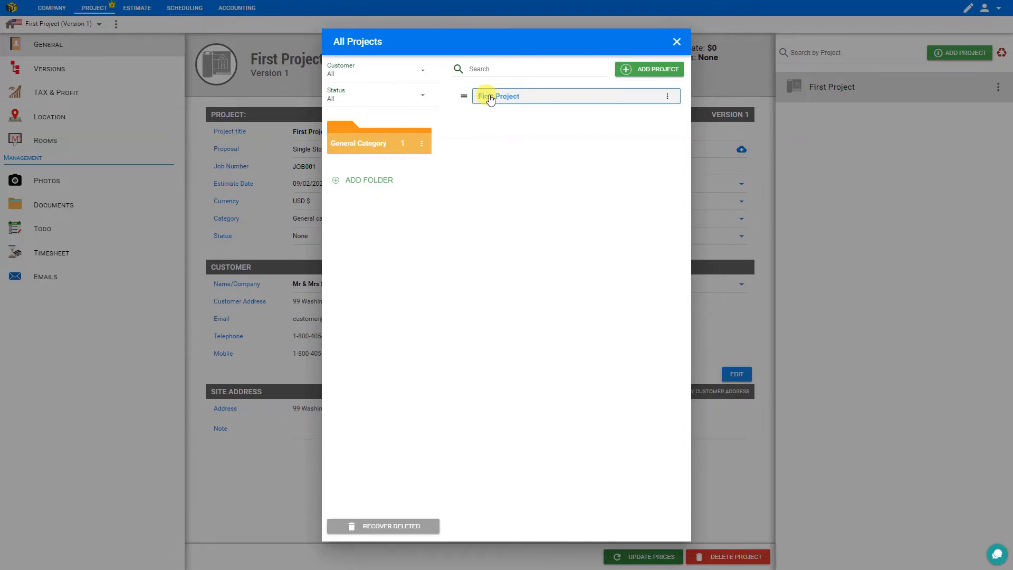
{"action": "left_click", "coordinate": [646, 69]}
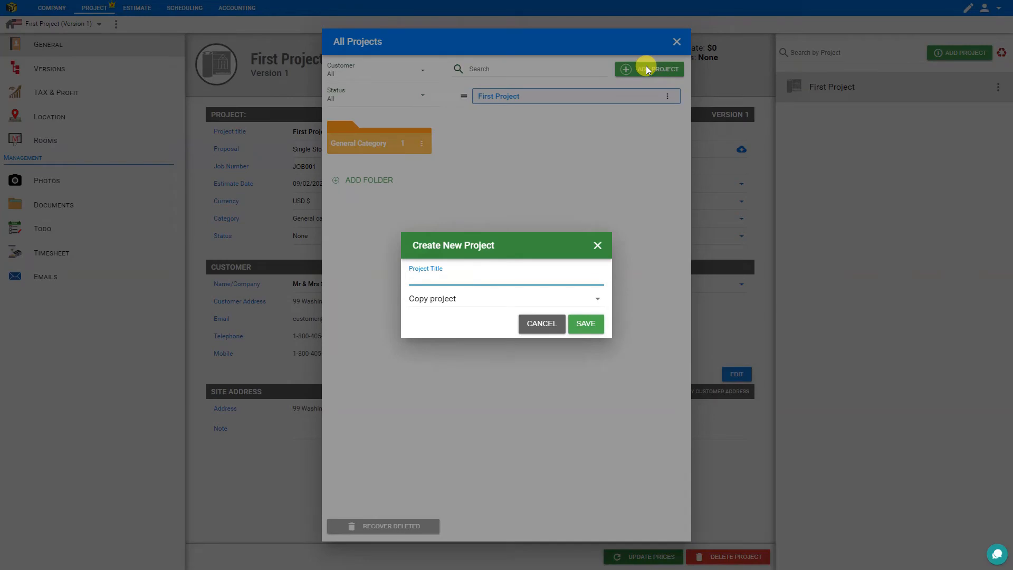
{"action": "type", "text": "2nd project"}
{"action": "left_click", "coordinate": [587, 324]}
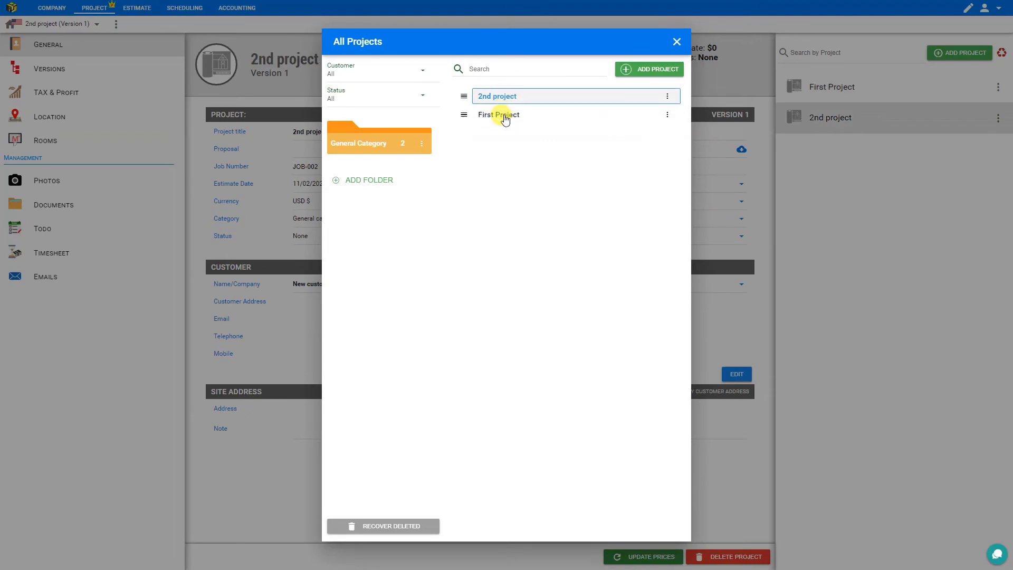
{"action": "left_click", "coordinate": [504, 115]}
{"action": "left_click", "coordinate": [502, 99]}
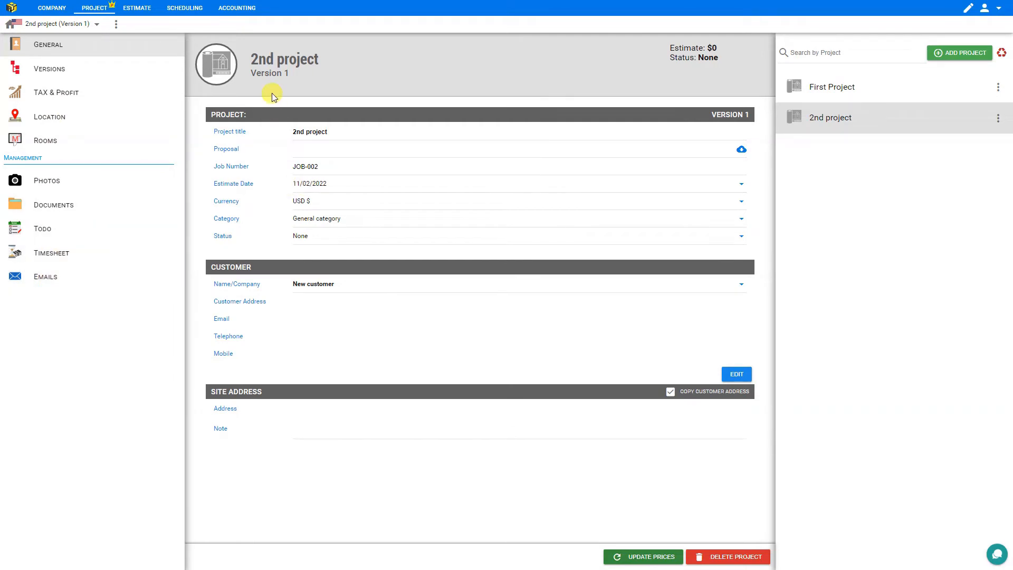
Look through the Project Details tabs: Tax & Profit, Versions and Location
{"action": "left_click", "coordinate": [116, 24]}
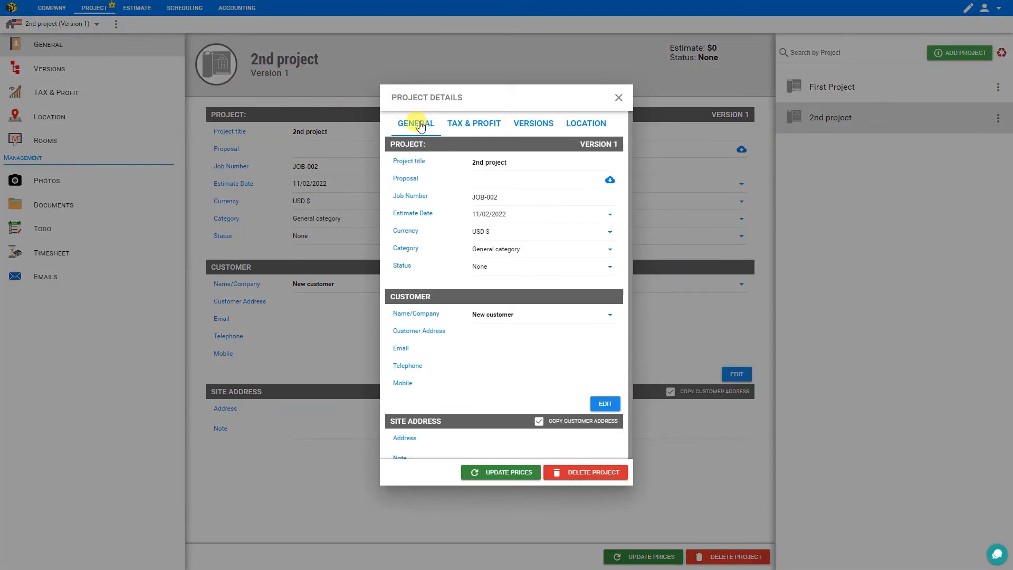
{"action": "left_click", "coordinate": [480, 126]}
{"action": "left_click", "coordinate": [537, 125]}
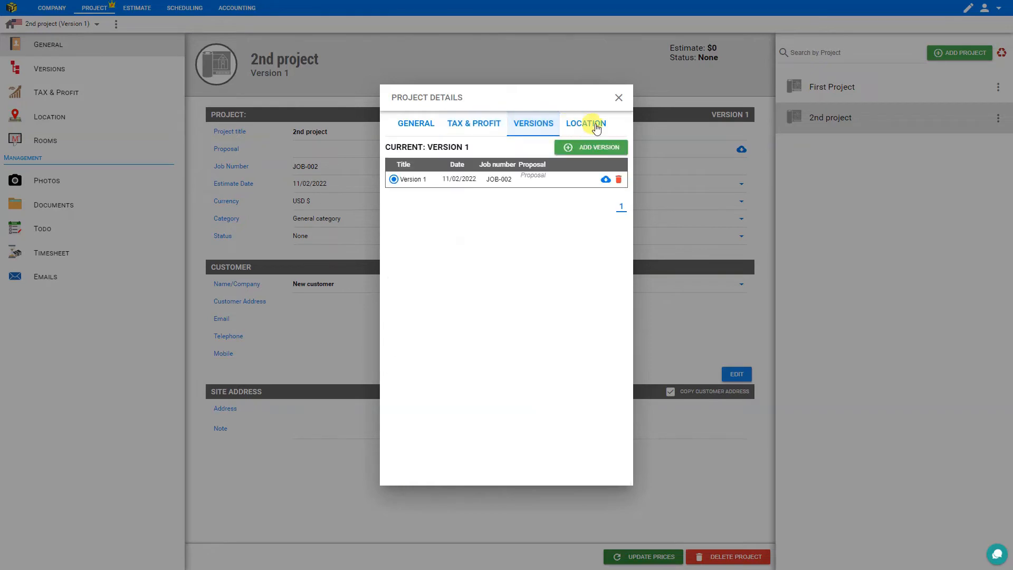
{"action": "left_click", "coordinate": [596, 125]}
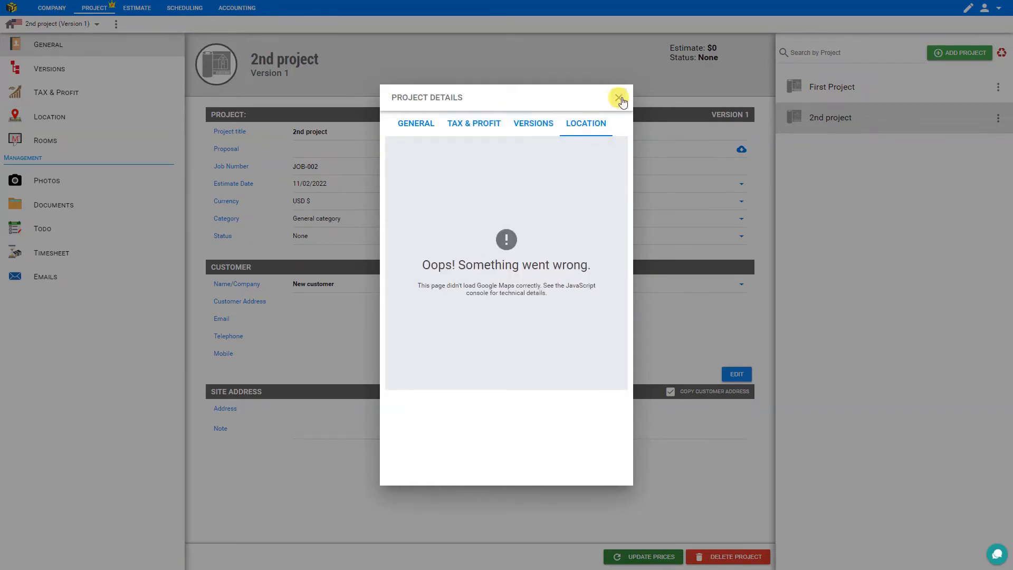
{"action": "left_click", "coordinate": [619, 98]}
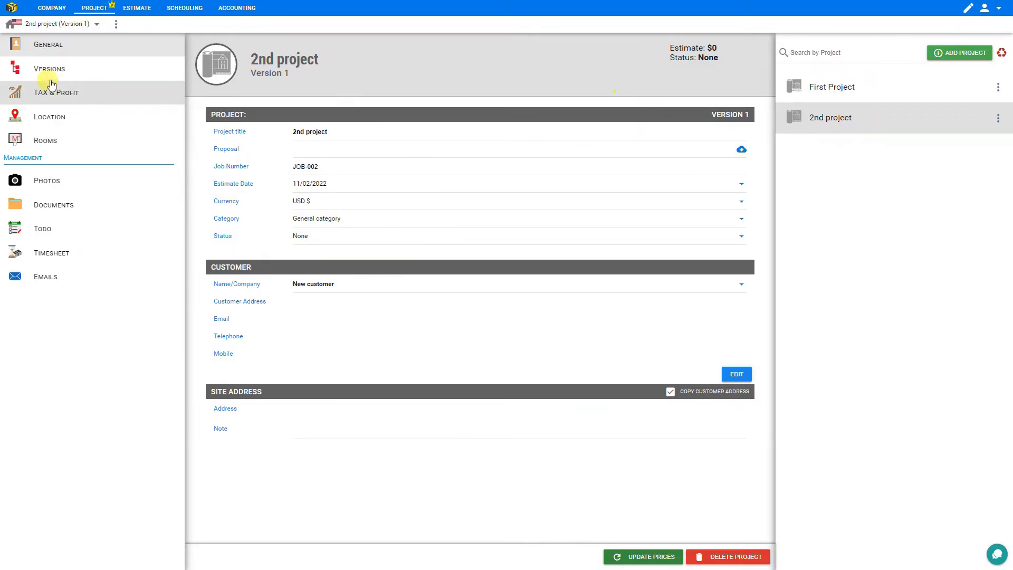
Rename the project title to 'Extra Garage' and review the job number
{"action": "left_click", "coordinate": [328, 133]}
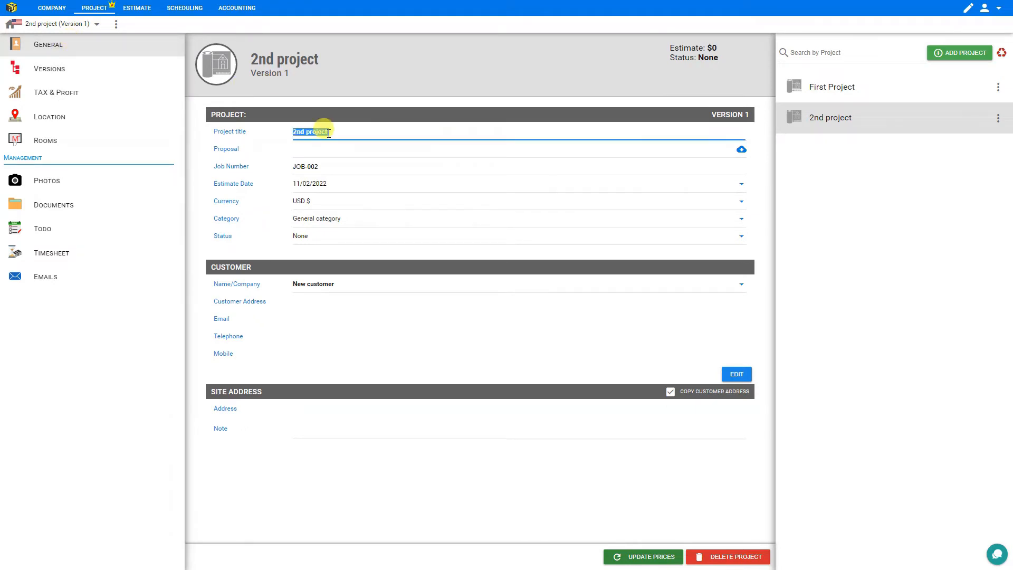
{"action": "type", "text": "Extra Garage"}
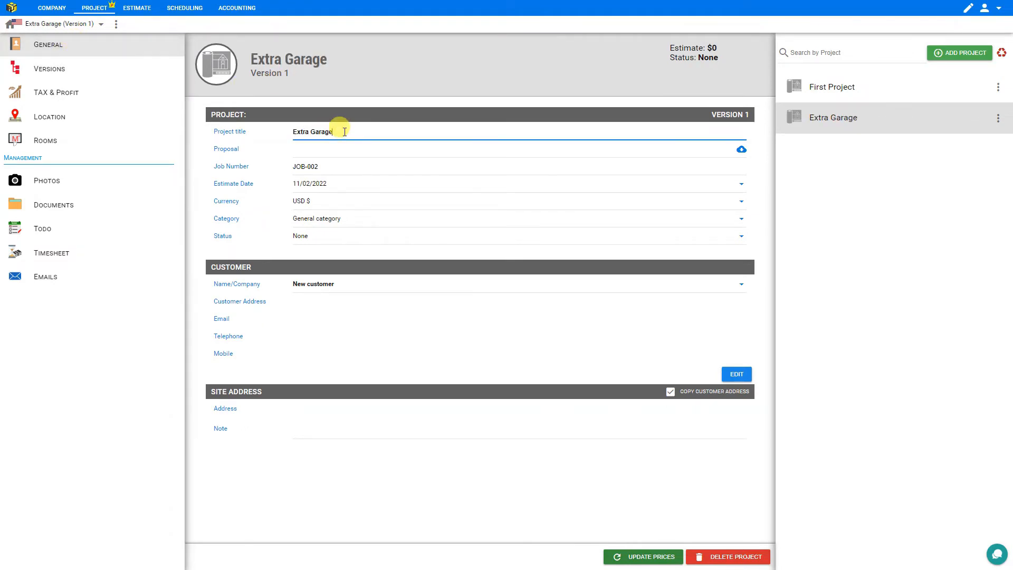
{"action": "left_click", "coordinate": [307, 145]}
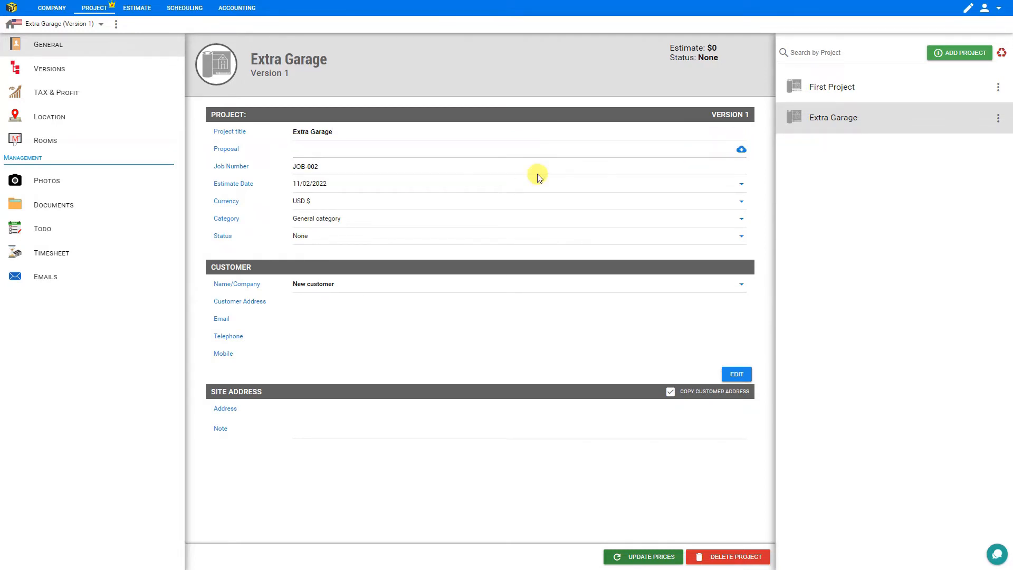
{"action": "double_click", "coordinate": [320, 166]}
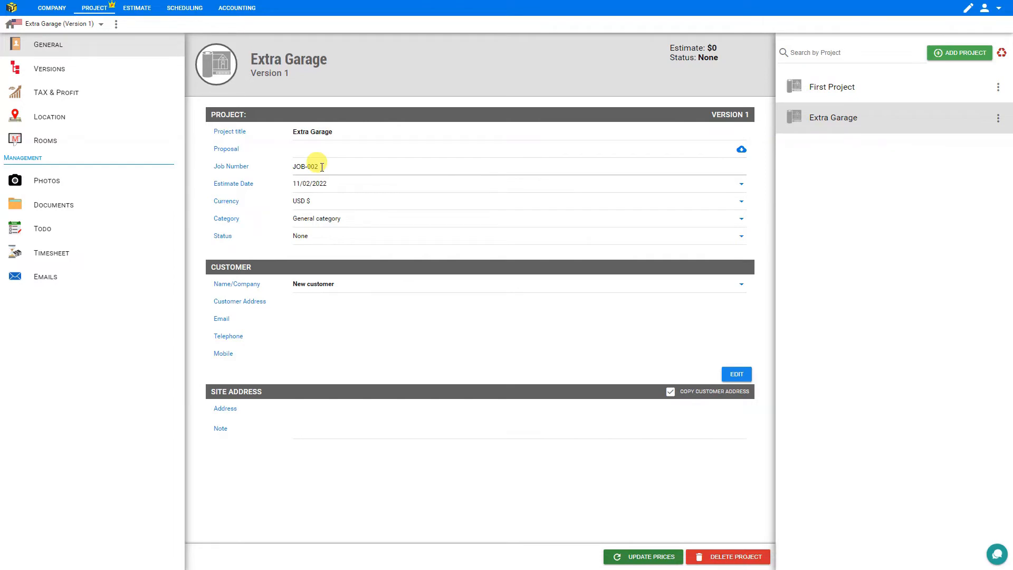
{"action": "left_click", "coordinate": [307, 167]}
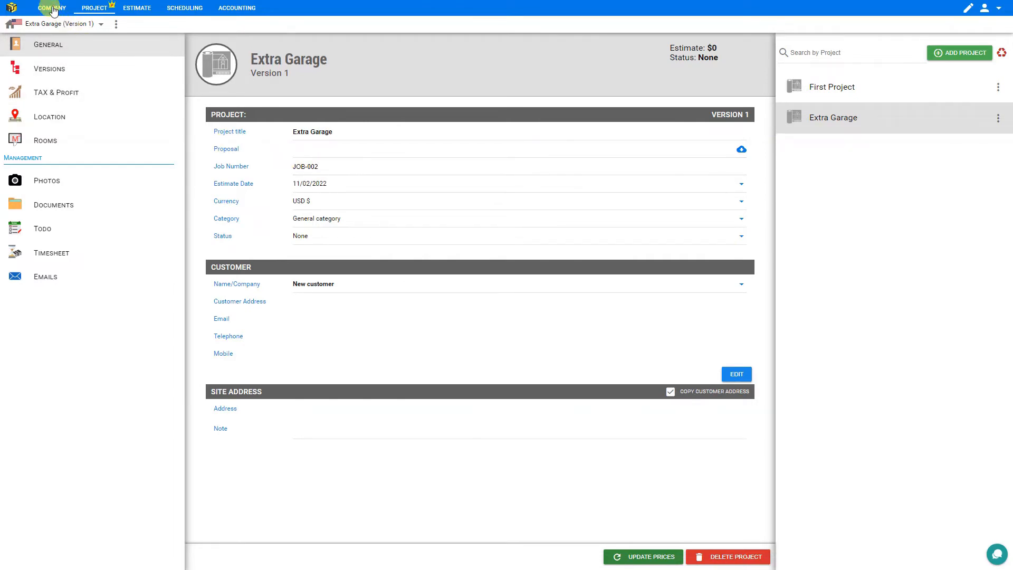
{"action": "left_click", "coordinate": [324, 164]}
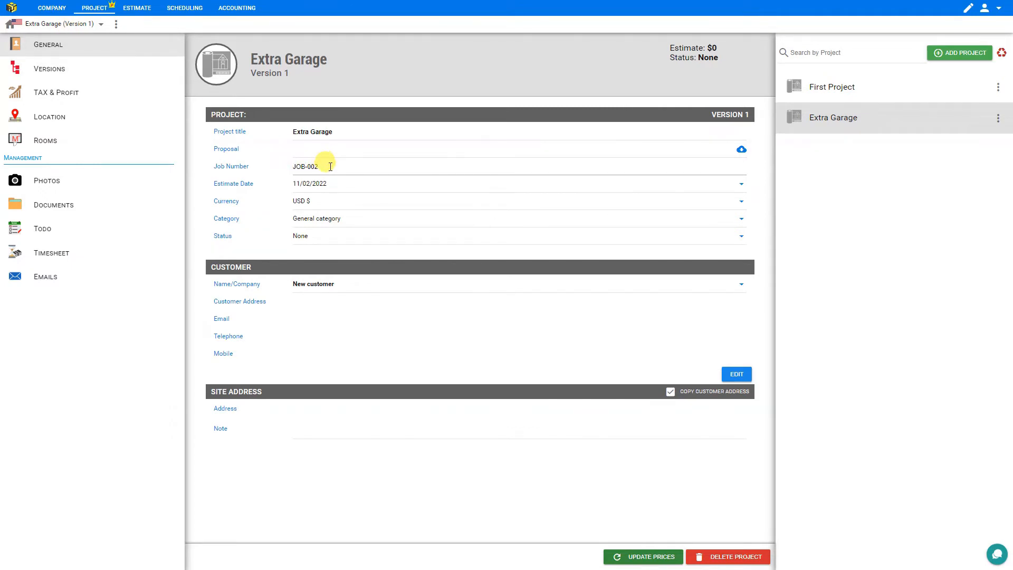
Keep the estimate date, USD currency, General category and None status unchanged
{"action": "left_click", "coordinate": [341, 186]}
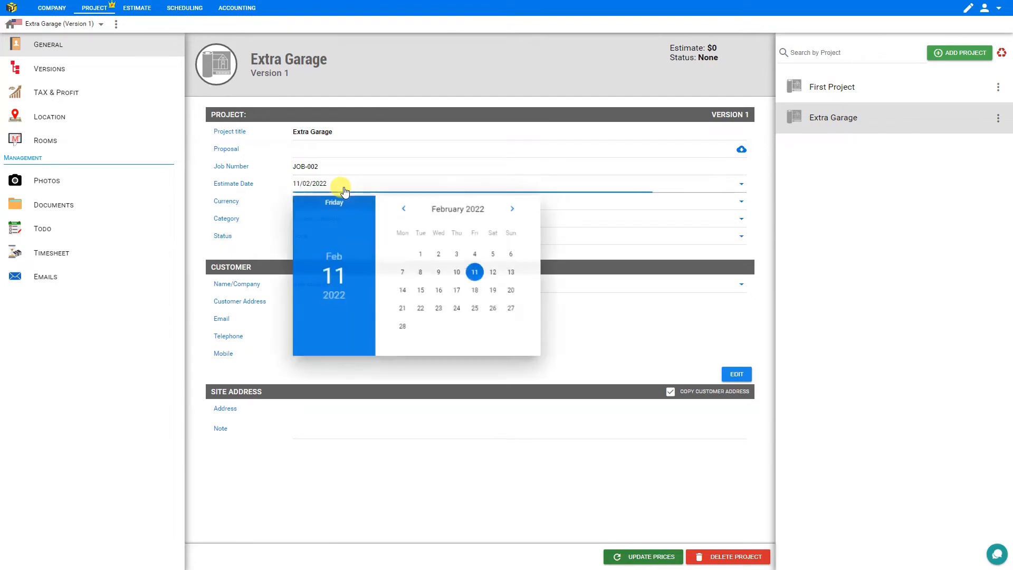
{"action": "left_click", "coordinate": [345, 189]}
{"action": "left_click", "coordinate": [340, 201]}
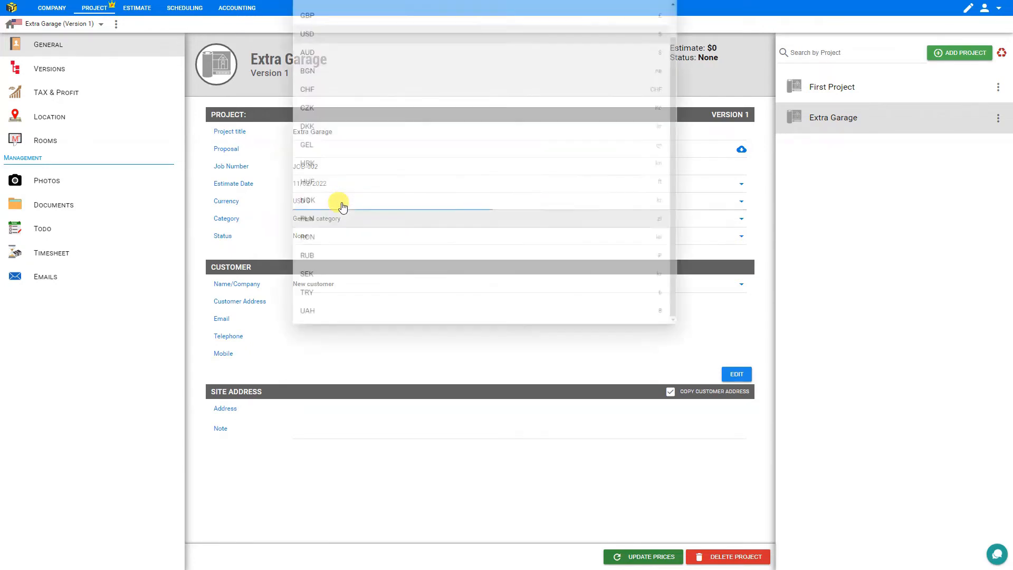
{"action": "left_click", "coordinate": [277, 209]}
{"action": "left_click", "coordinate": [362, 216]}
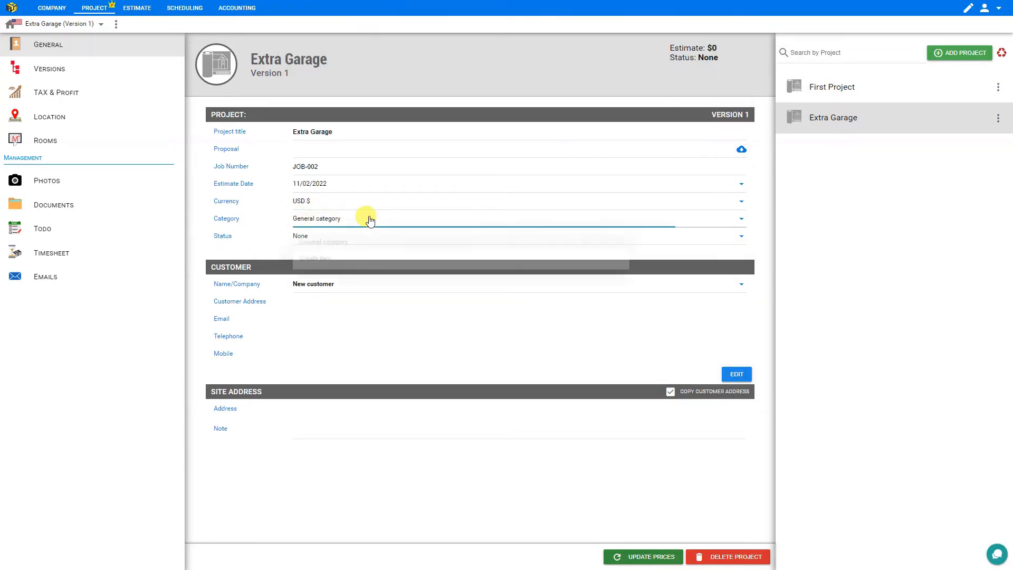
{"action": "left_click", "coordinate": [353, 245]}
{"action": "left_click", "coordinate": [352, 238]}
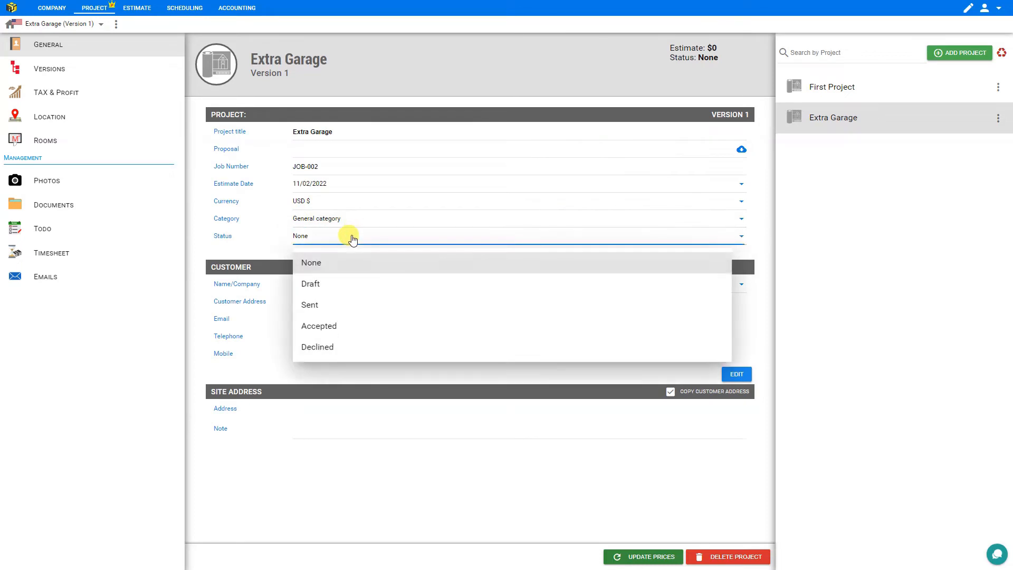
{"action": "left_click", "coordinate": [352, 238]}
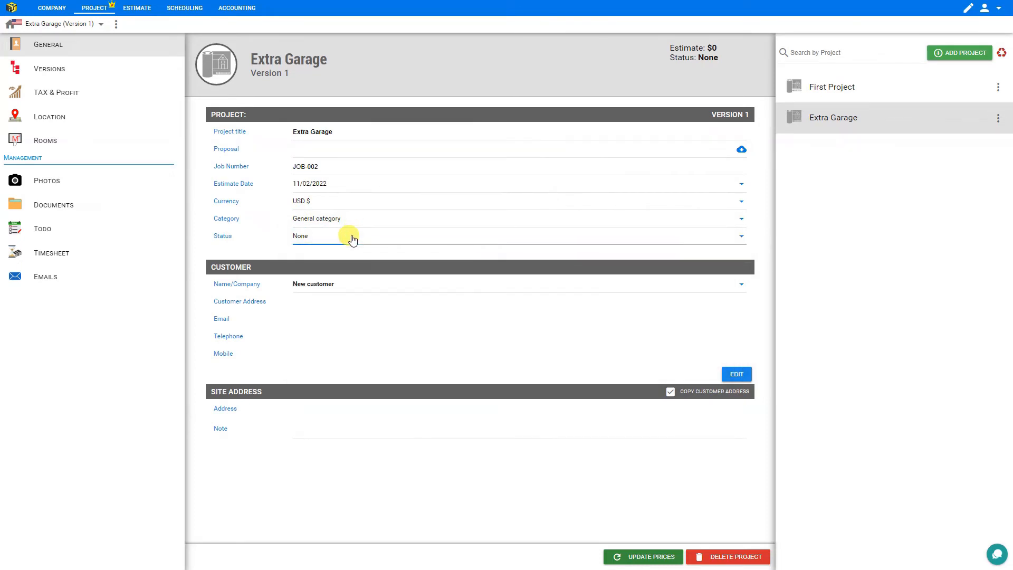
Assign the first listed customer and keep the site address copied from the customer's
{"action": "left_click", "coordinate": [320, 287]}
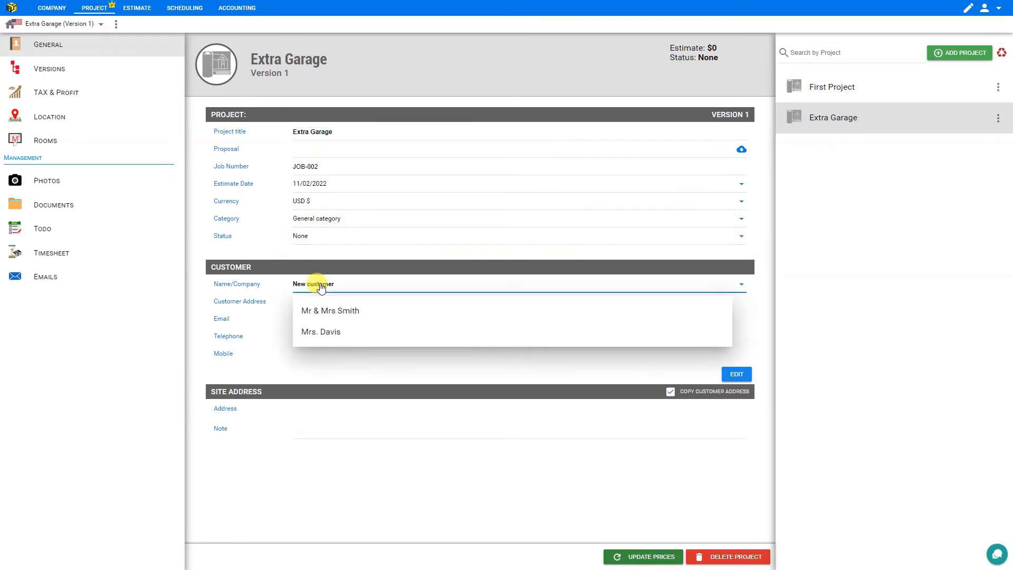
{"action": "left_click", "coordinate": [337, 311]}
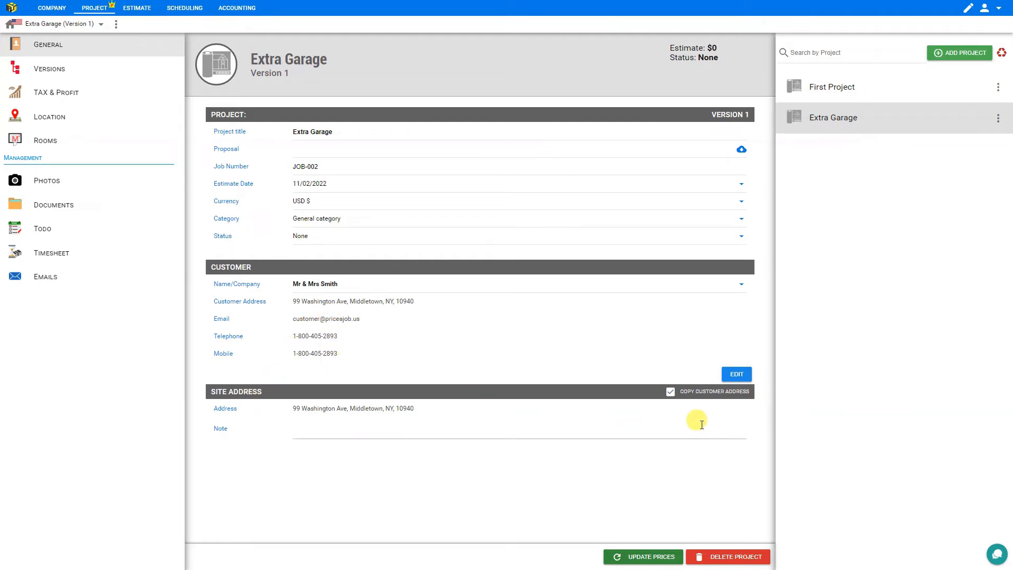
{"action": "left_click", "coordinate": [670, 392]}
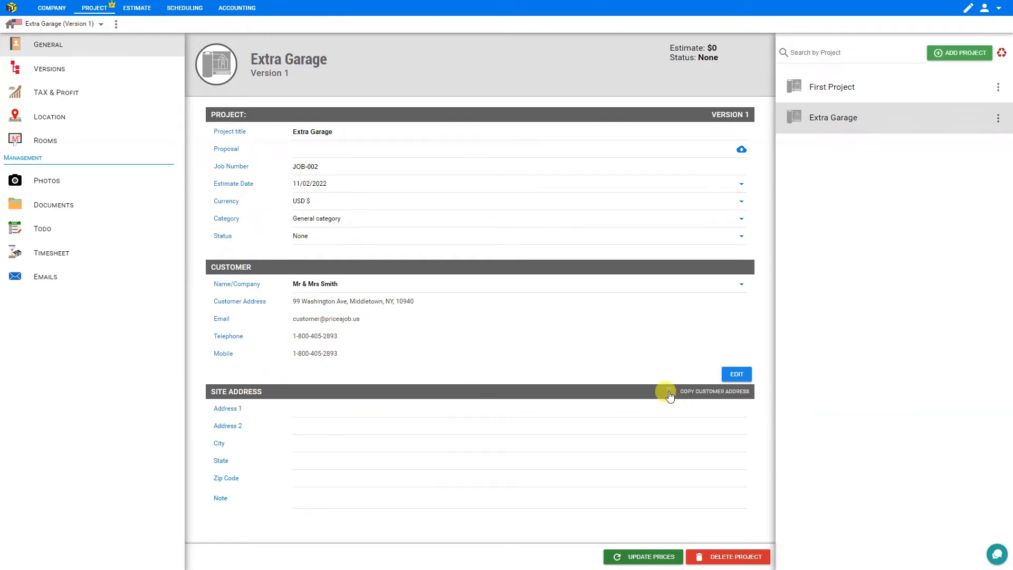
{"action": "left_click", "coordinate": [312, 409]}
{"action": "left_click", "coordinate": [316, 425]}
{"action": "left_click", "coordinate": [304, 441]}
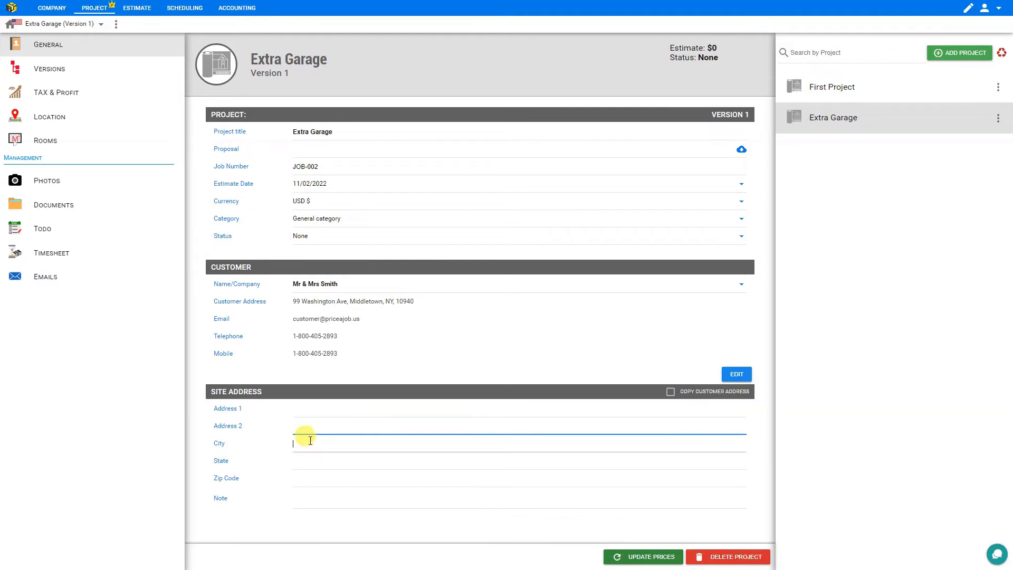
{"action": "left_click", "coordinate": [302, 460]}
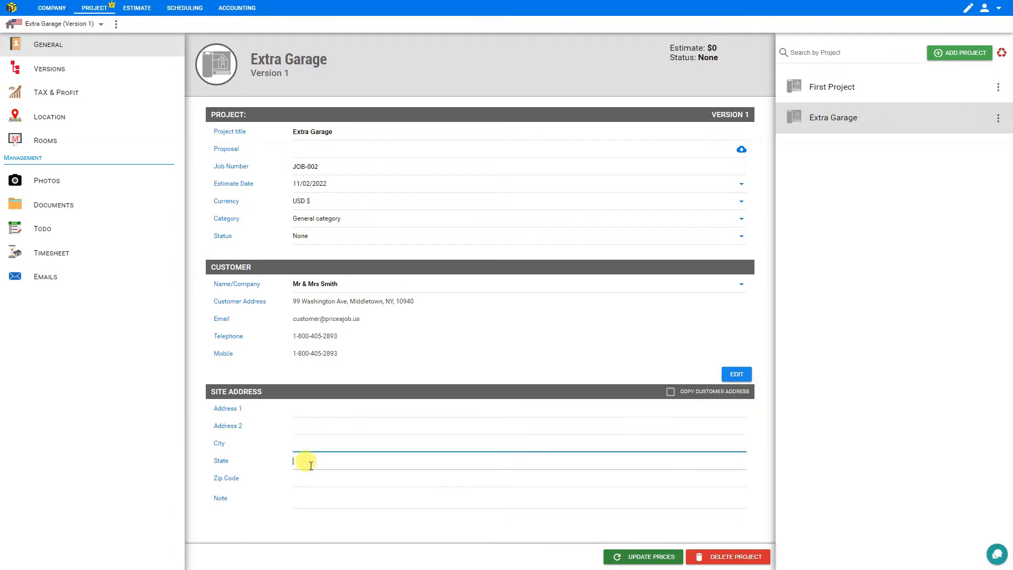
{"action": "left_click", "coordinate": [670, 392]}
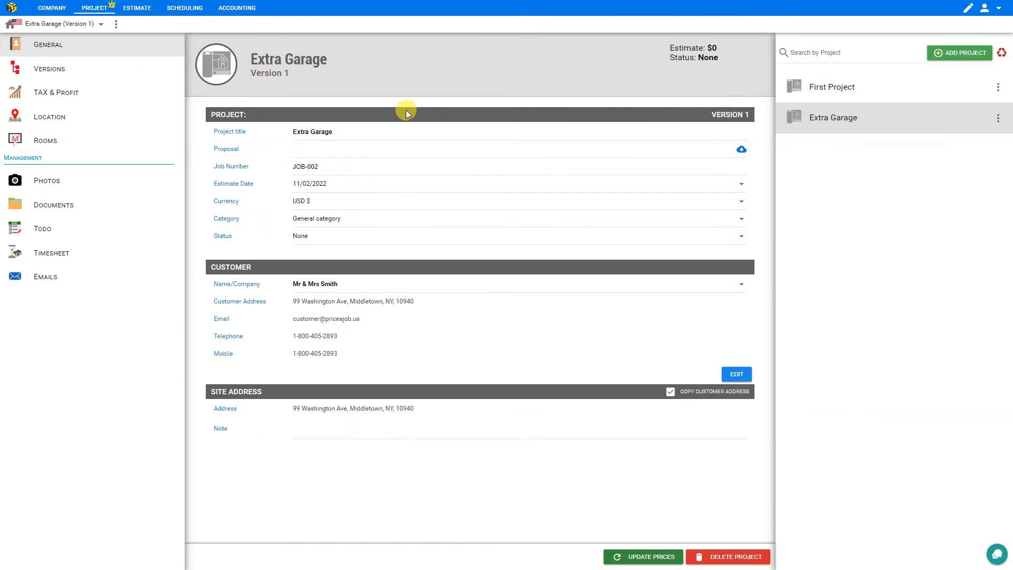
{"action": "left_click", "coordinate": [50, 70]}
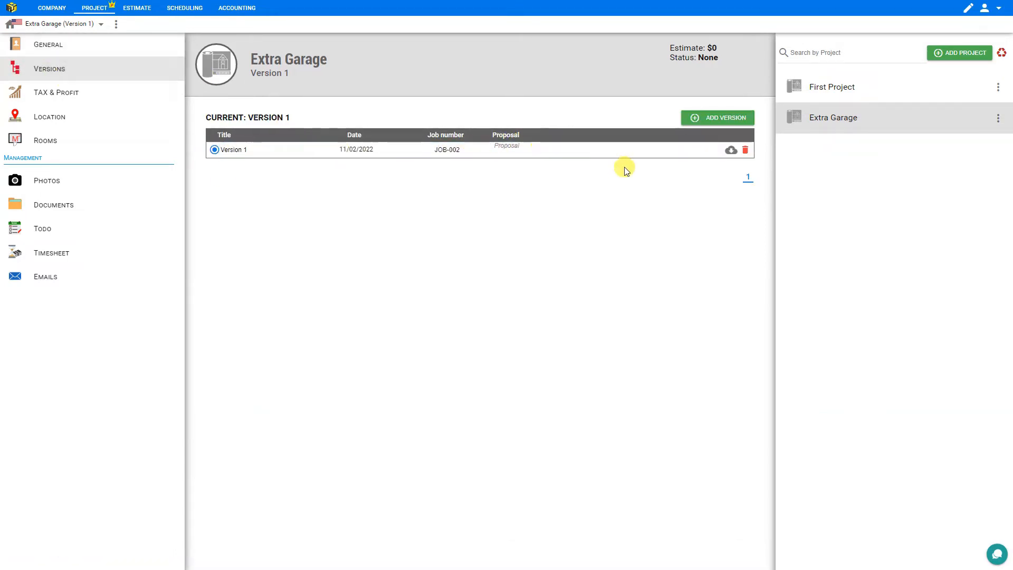
Create Version 2 as a copy of Version 1
{"action": "left_click", "coordinate": [727, 120]}
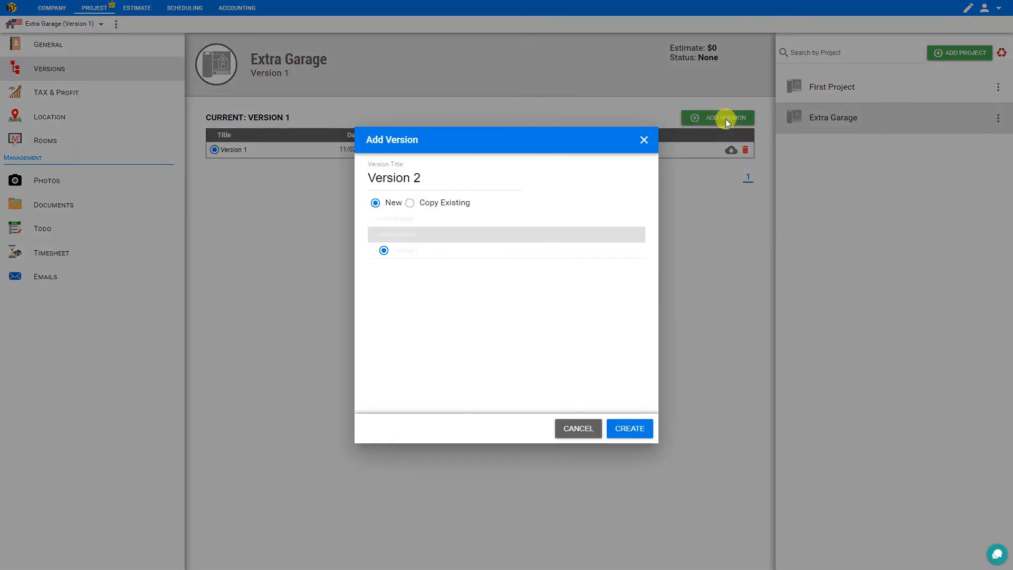
{"action": "left_click", "coordinate": [410, 204]}
{"action": "left_click", "coordinate": [644, 432]}
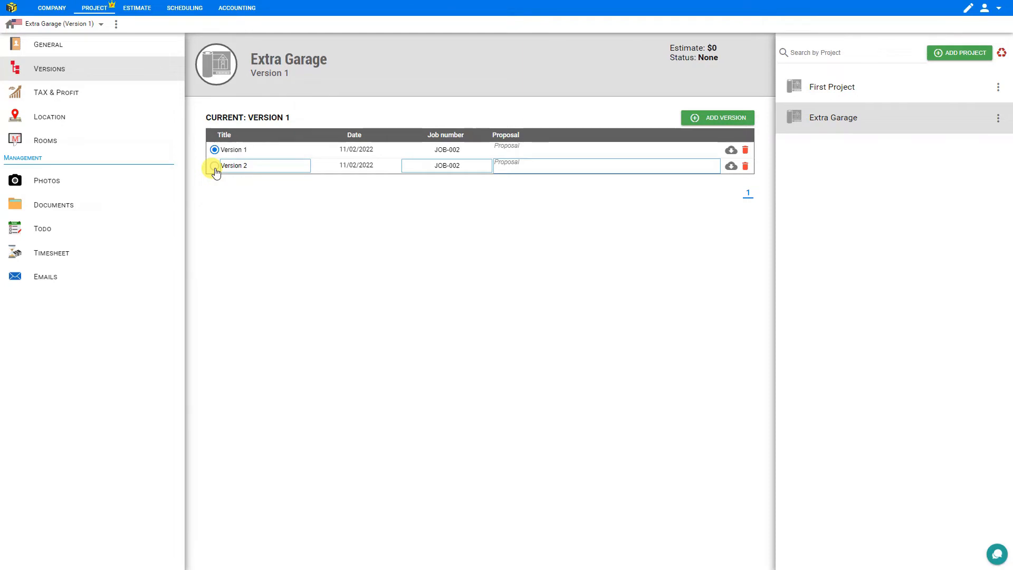
Label the proposals 'Garage Only' and 'Loft Added', keeping Version 2 current
{"action": "left_click", "coordinate": [516, 151]}
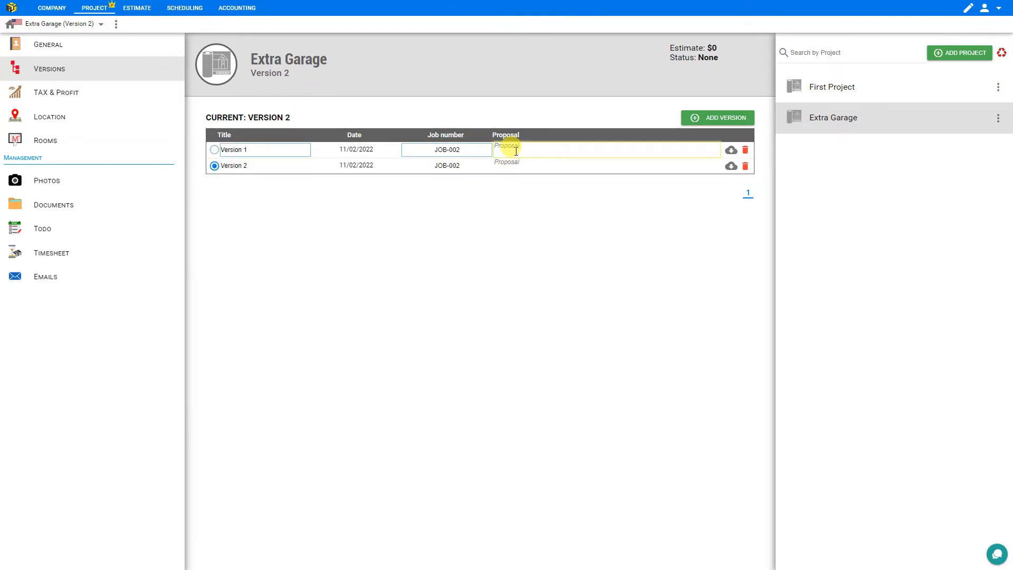
{"action": "type", "text": "Garage Only"}
{"action": "left_click", "coordinate": [520, 165]}
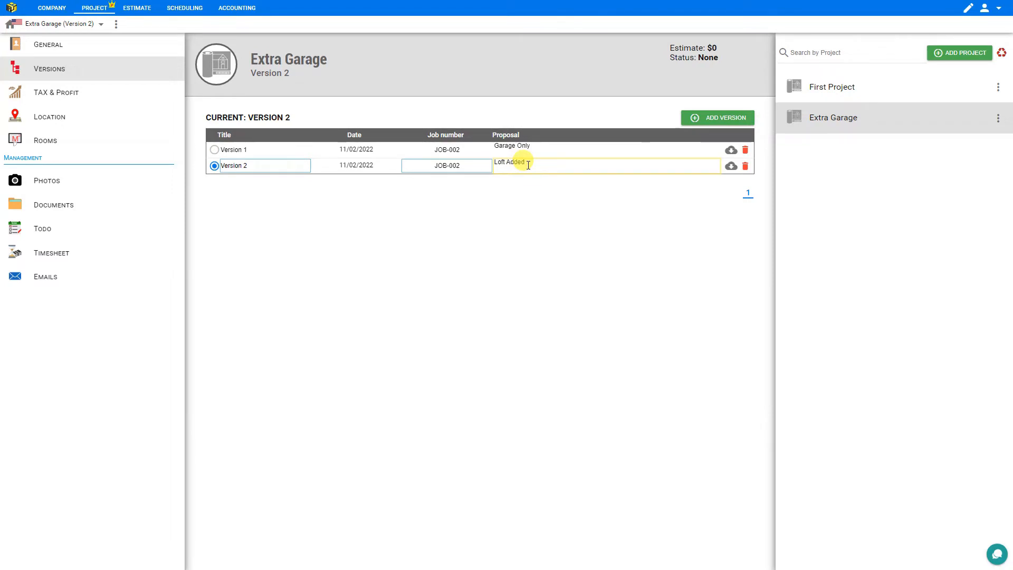
{"action": "left_click", "coordinate": [215, 150]}
{"action": "left_click", "coordinate": [215, 166]}
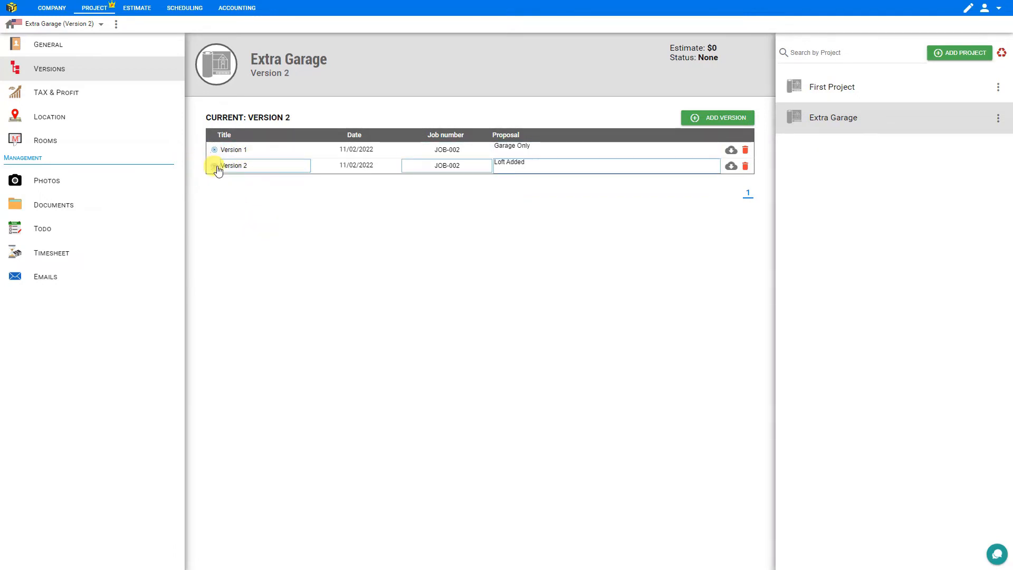
{"action": "left_click", "coordinate": [72, 98]}
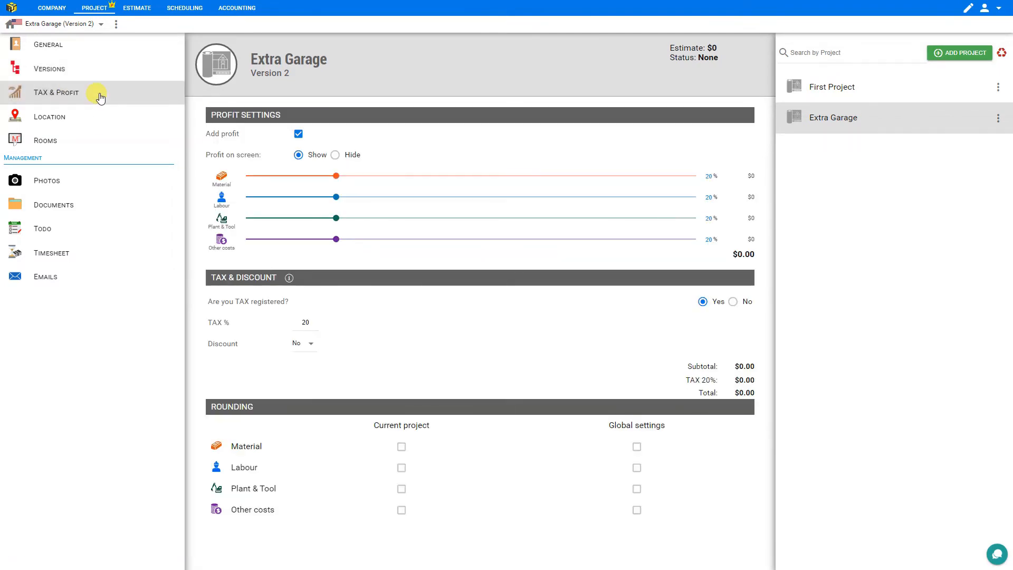
Keep profit on and shown, and lower Material and Labour profit to 15%
{"action": "left_click", "coordinate": [298, 135]}
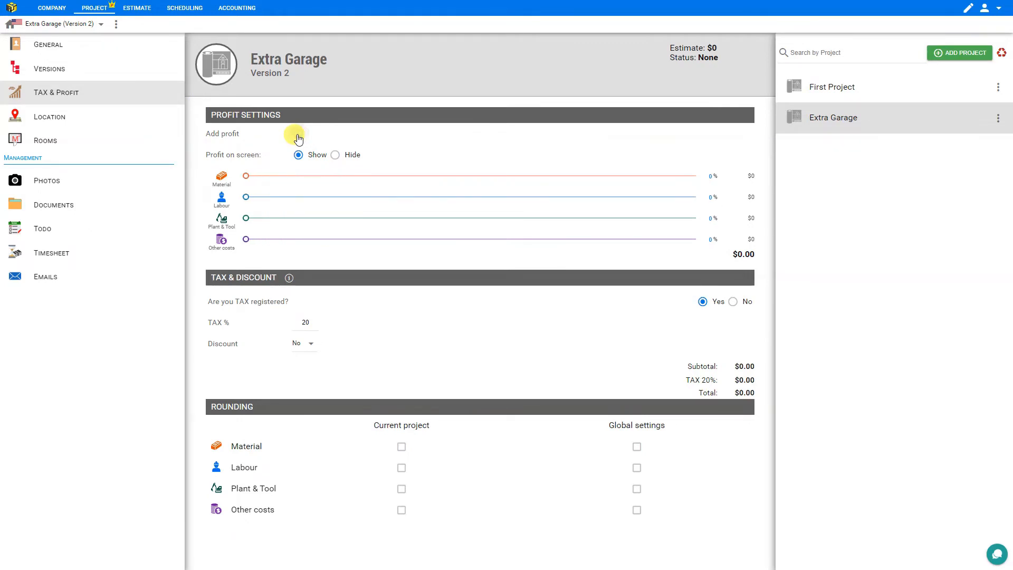
{"action": "left_click", "coordinate": [298, 134]}
{"action": "left_click", "coordinate": [298, 135]}
{"action": "left_click", "coordinate": [298, 135]}
{"action": "left_click", "coordinate": [333, 158]}
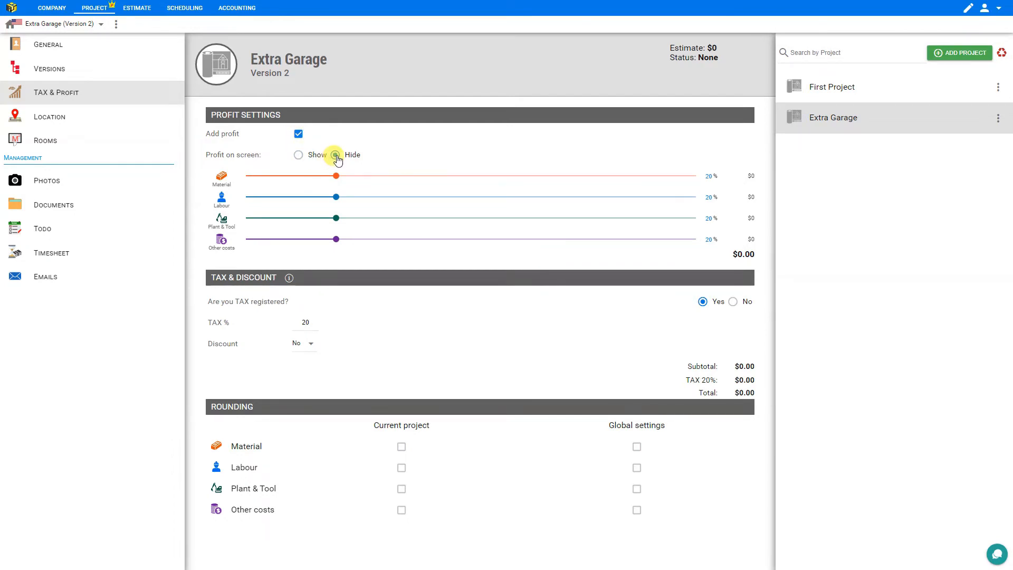
{"action": "left_click", "coordinate": [299, 156]}
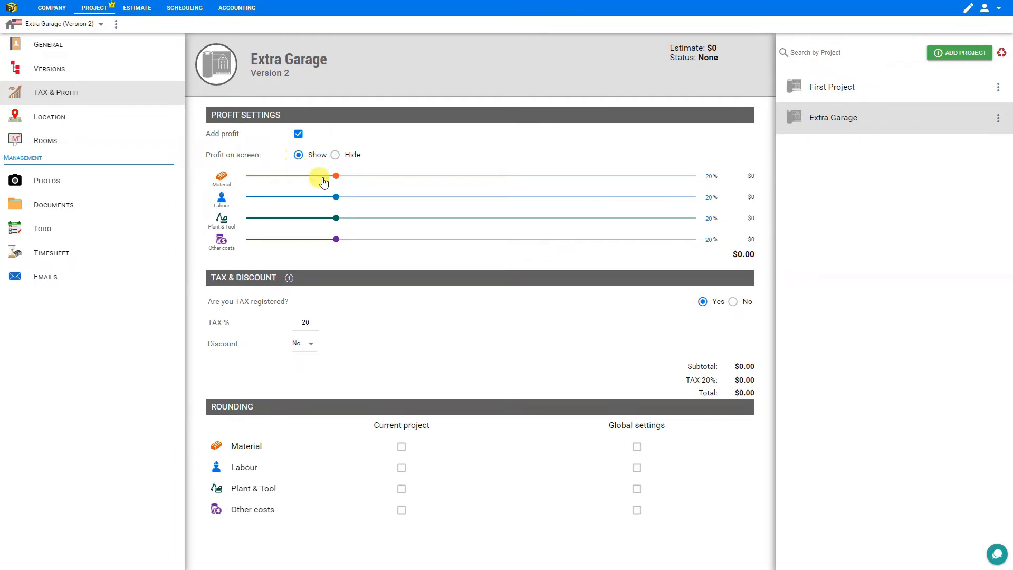
{"action": "left_click_drag", "start_coordinate": [334, 180], "coordinate": [315, 183]}
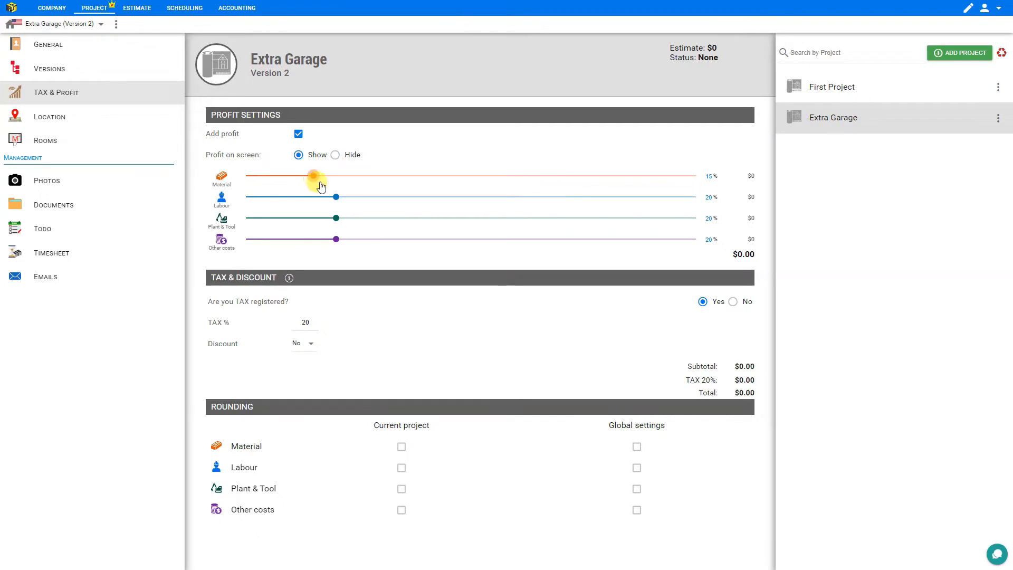
{"action": "left_click_drag", "start_coordinate": [335, 197], "coordinate": [314, 200]}
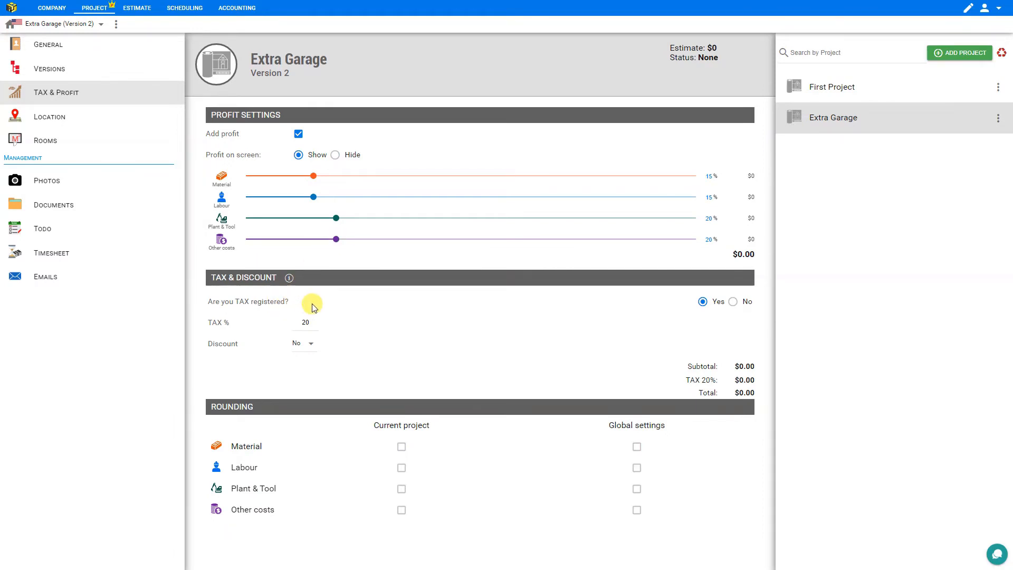
Set tax to 11.5% and set the discount to No
{"action": "double_click", "coordinate": [306, 322]}
{"action": "type", "text": "11.5"}
{"action": "left_click", "coordinate": [311, 344]}
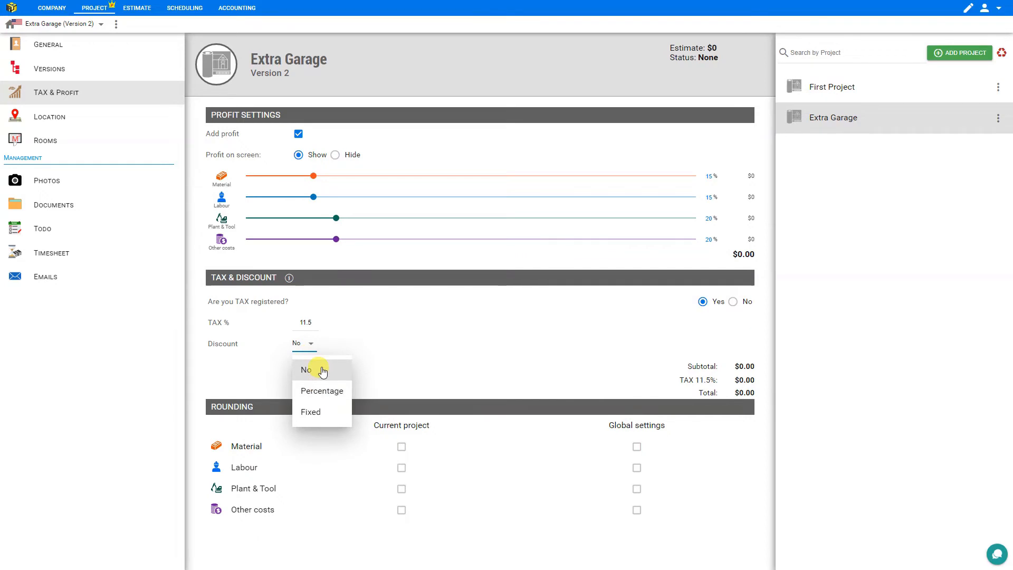
{"action": "left_click", "coordinate": [321, 391]}
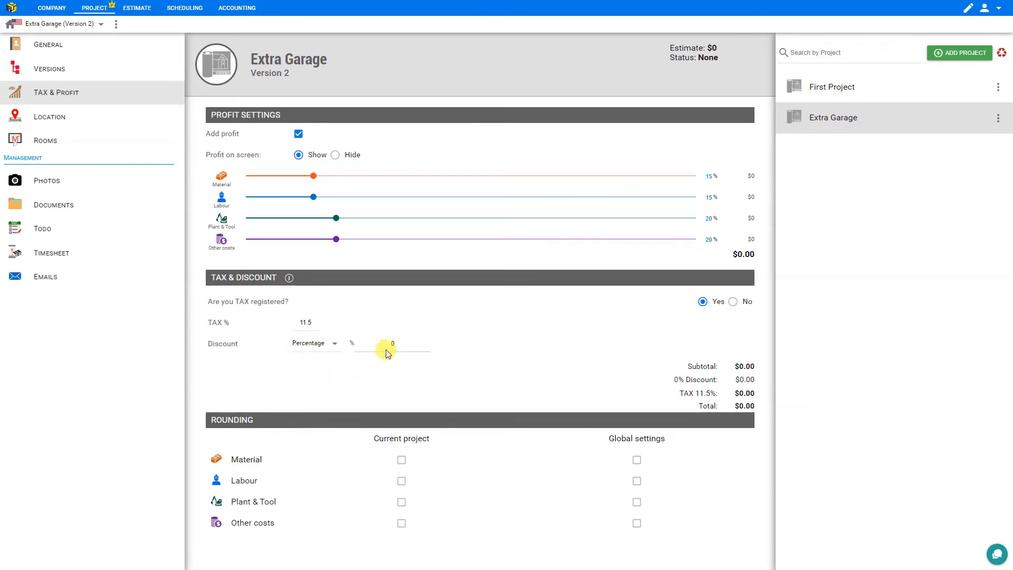
{"action": "left_click", "coordinate": [332, 351]}
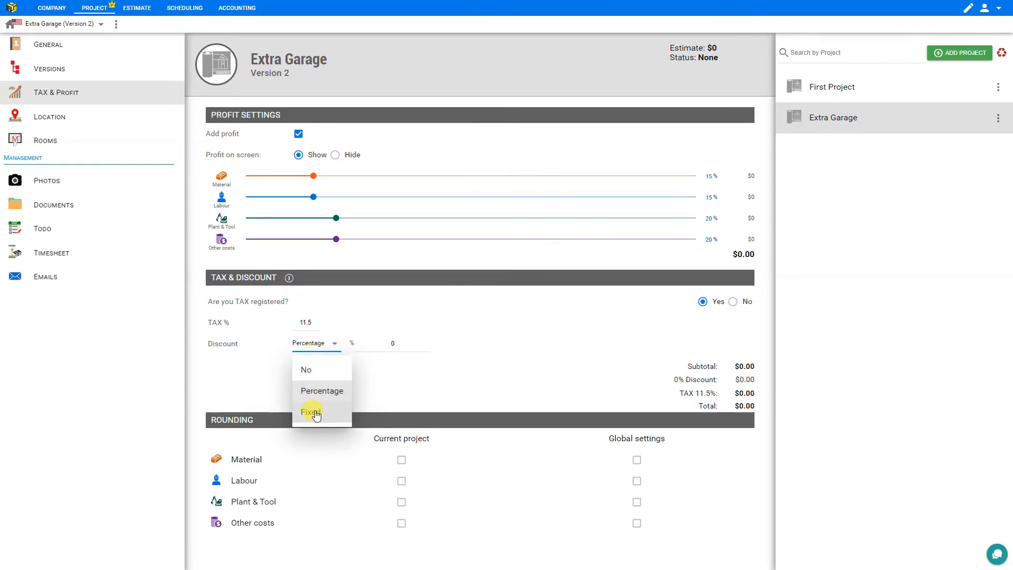
{"action": "left_click", "coordinate": [339, 412]}
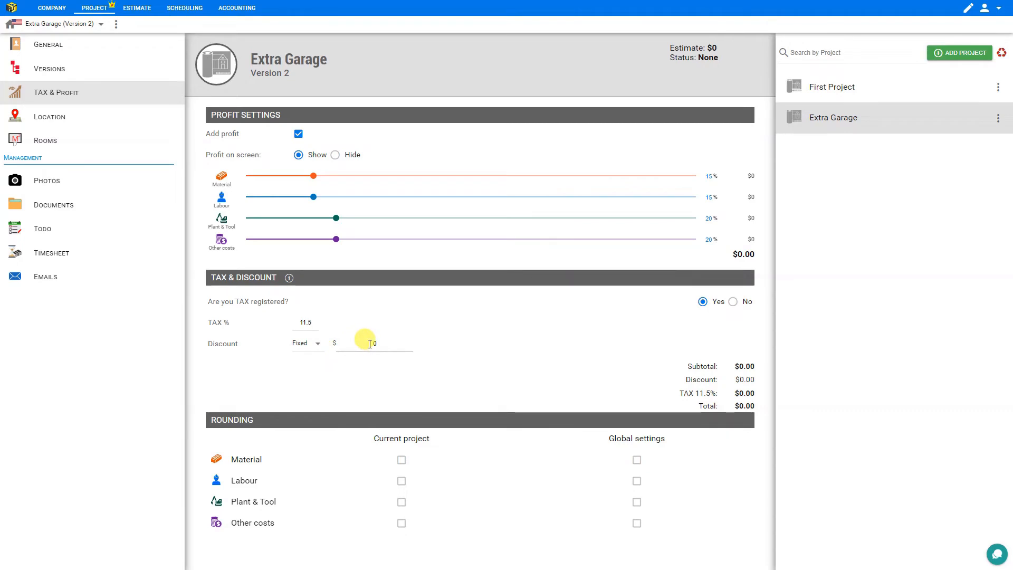
{"action": "left_click", "coordinate": [320, 346]}
{"action": "left_click", "coordinate": [310, 369]}
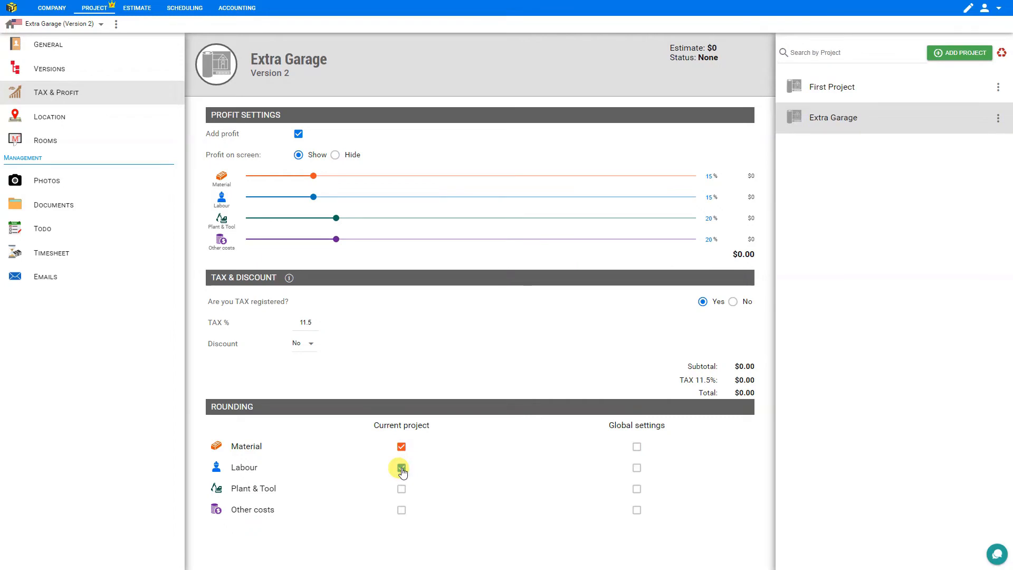
Turn on rounding for Plant & Tool and Other costs in the project, and all four types globally
{"action": "left_click", "coordinate": [402, 489]}
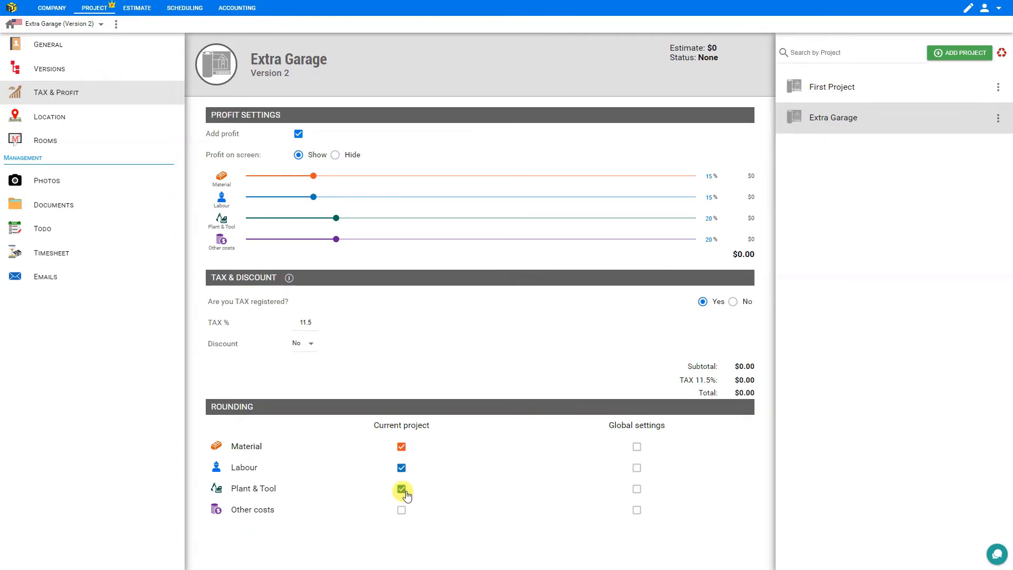
{"action": "left_click", "coordinate": [401, 511]}
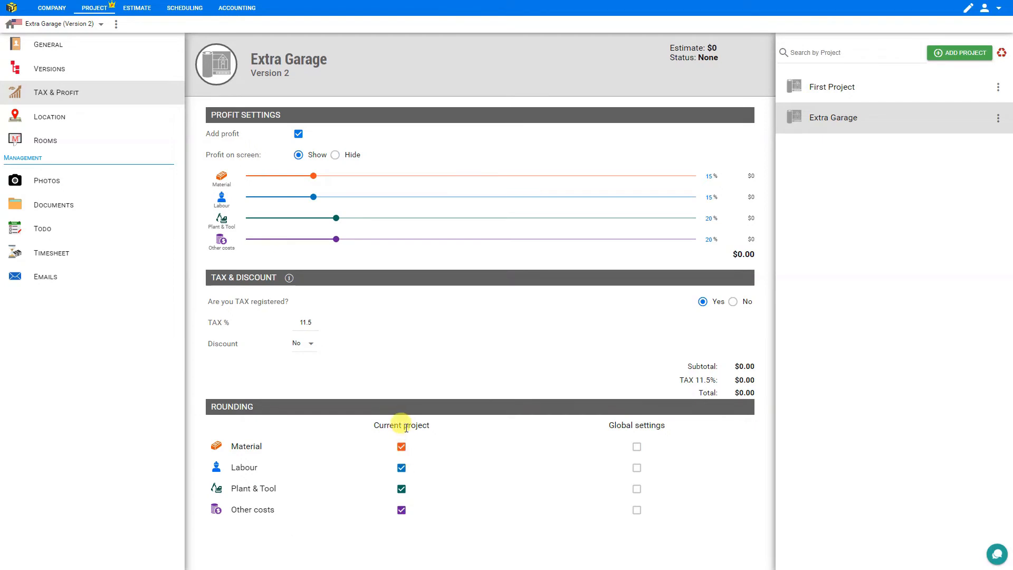
{"action": "left_click", "coordinate": [637, 446]}
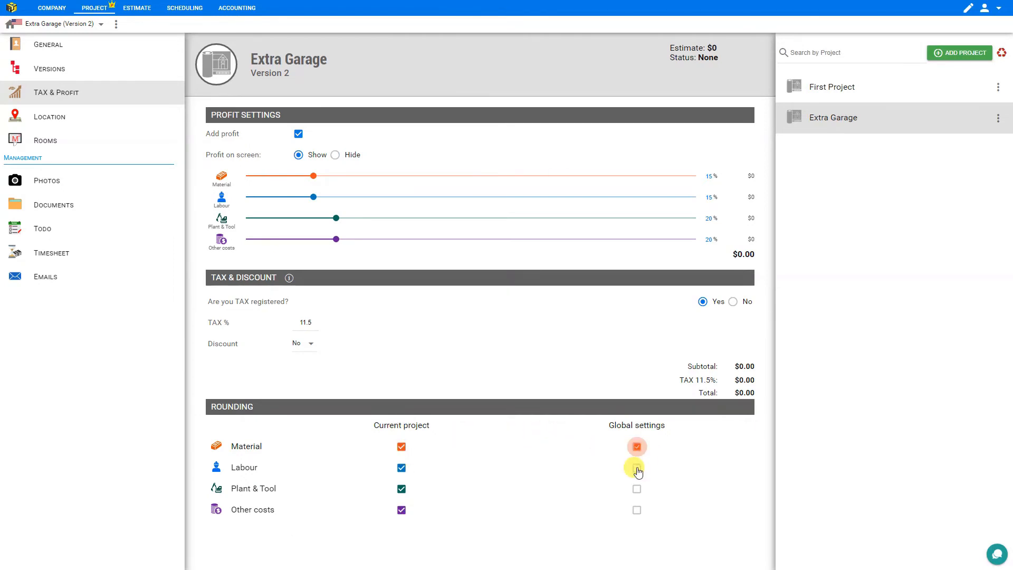
{"action": "left_click", "coordinate": [637, 468]}
{"action": "left_click", "coordinate": [637, 489]}
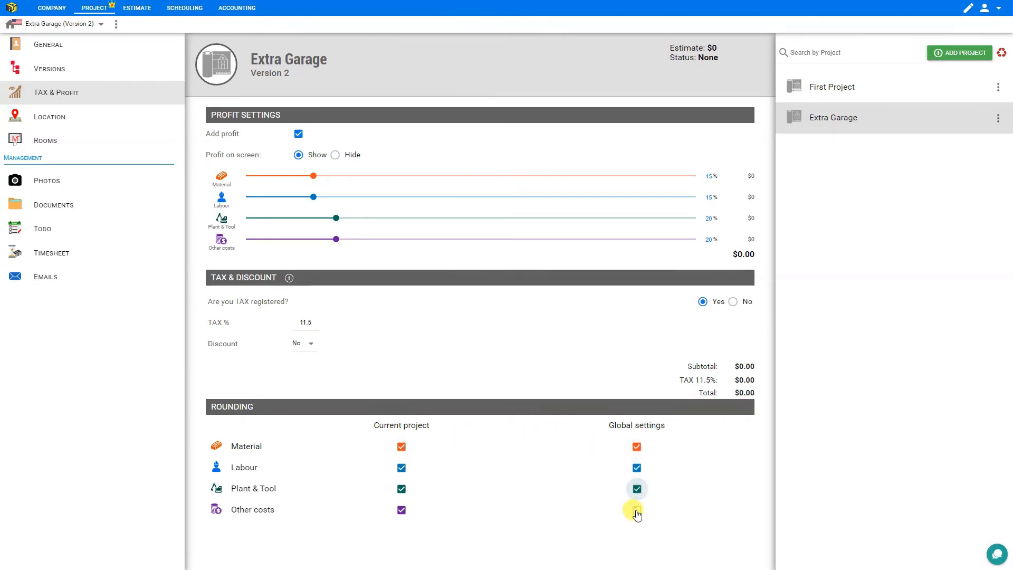
{"action": "left_click", "coordinate": [637, 509]}
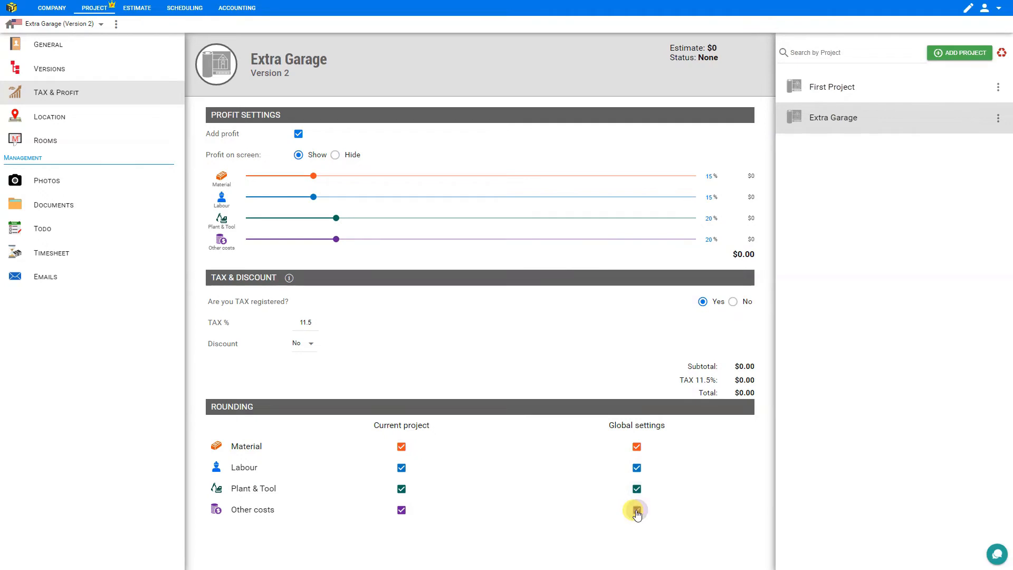
Add Floor 1 with a room on the project's Rooms page
{"action": "left_click", "coordinate": [49, 124]}
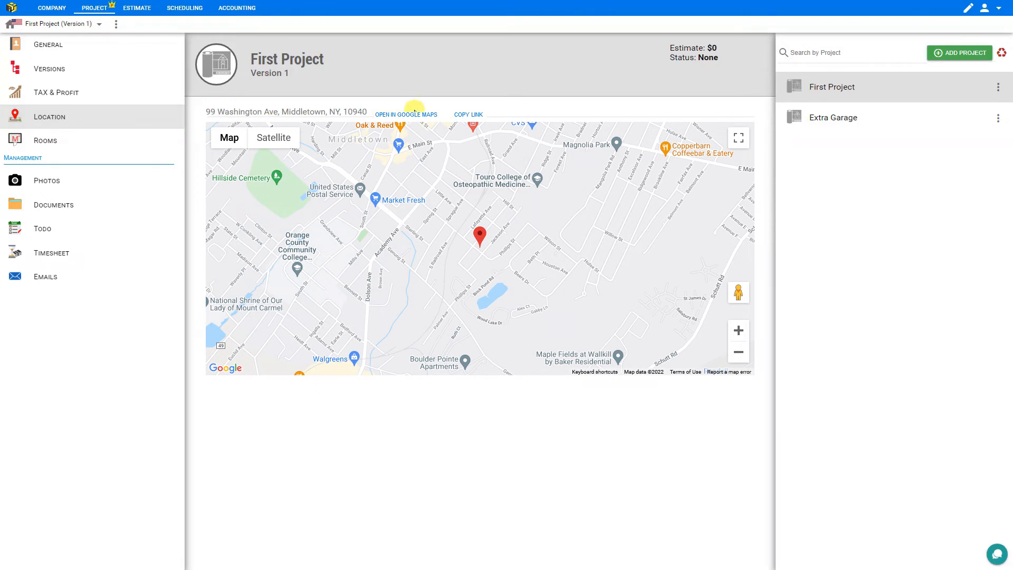
{"action": "left_click", "coordinate": [47, 141]}
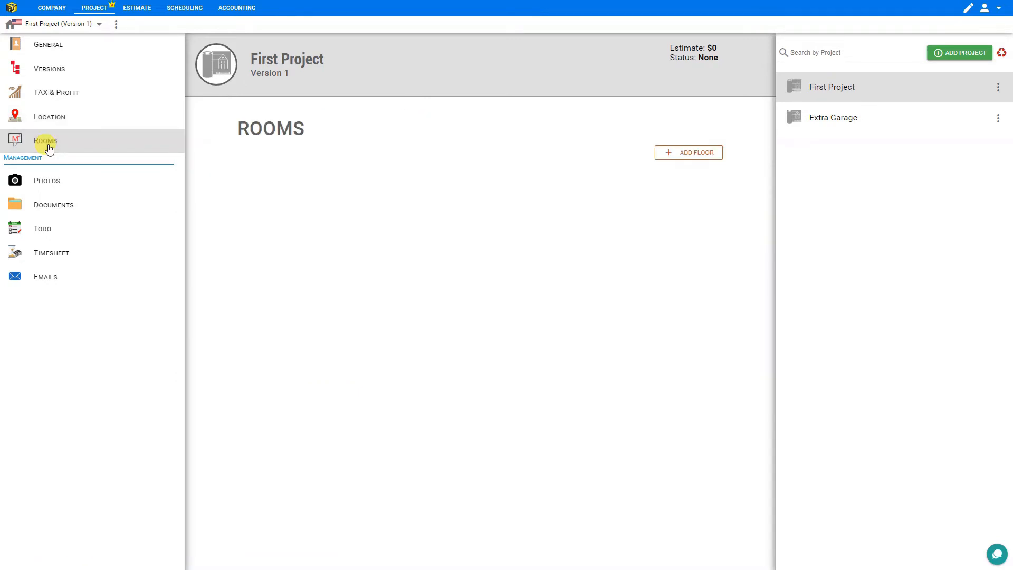
{"action": "left_click", "coordinate": [695, 157]}
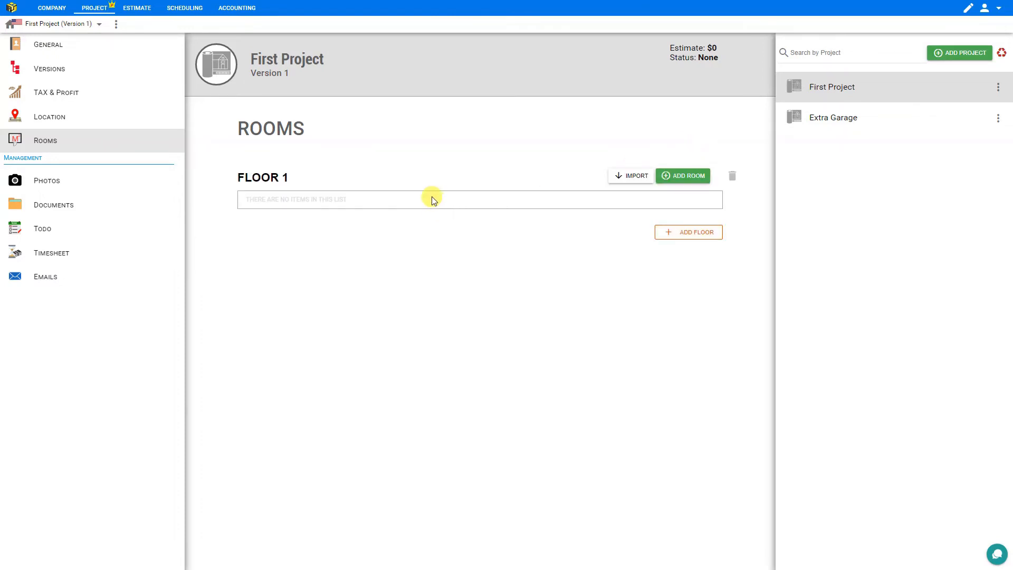
{"action": "left_click", "coordinate": [689, 178]}
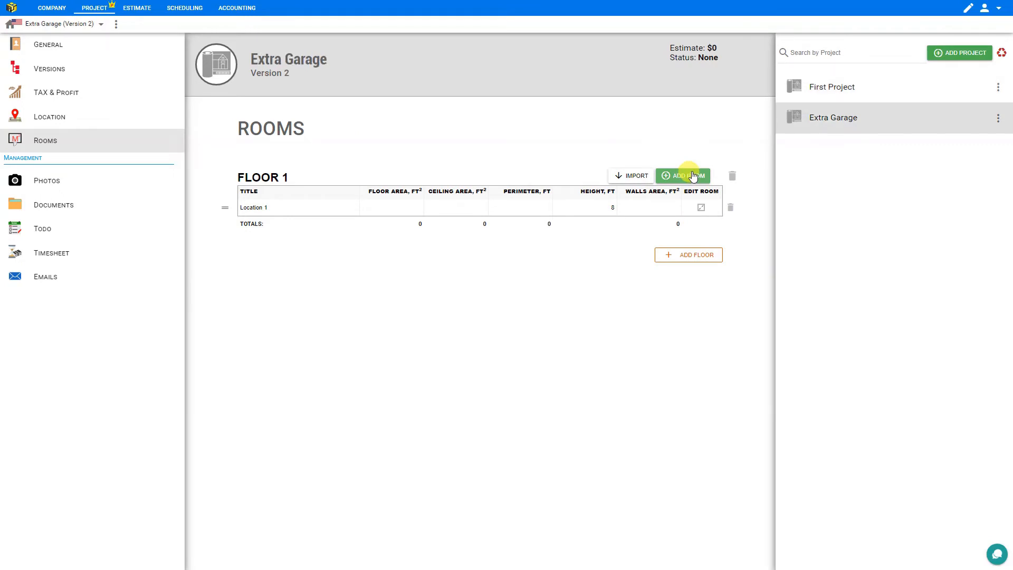
Add Floor 2 with a room, naming the rooms Main Garage (800 ft², 120 perimeter) and Loft
{"action": "left_click", "coordinate": [692, 255]}
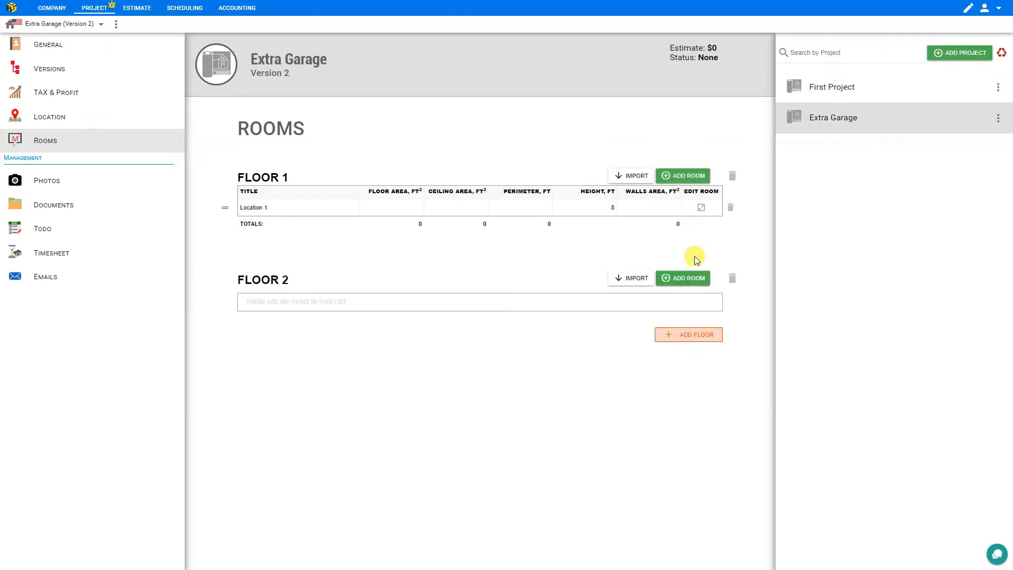
{"action": "left_click", "coordinate": [253, 207]}
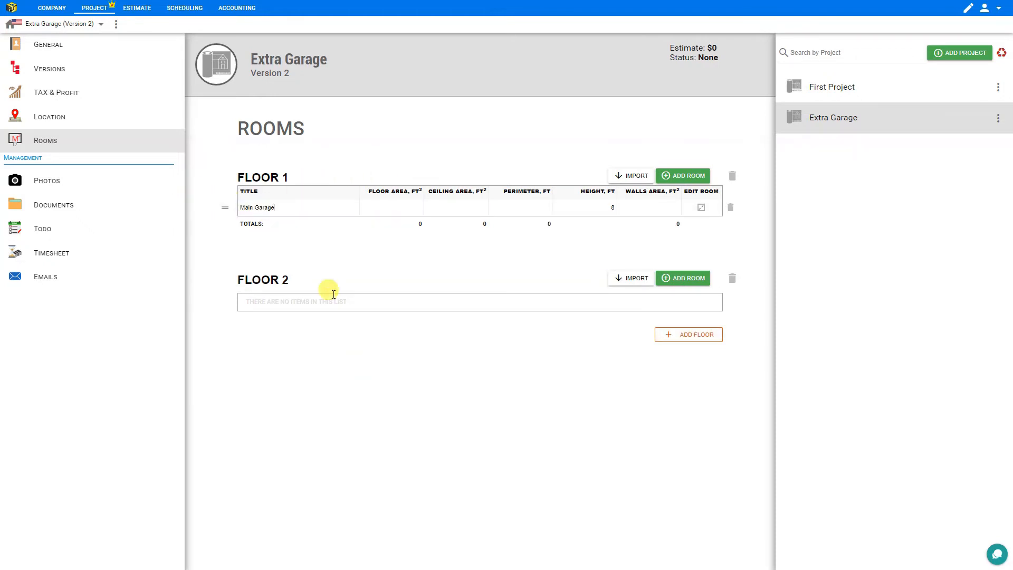
{"action": "left_click", "coordinate": [689, 278]}
{"action": "left_click", "coordinate": [255, 309]}
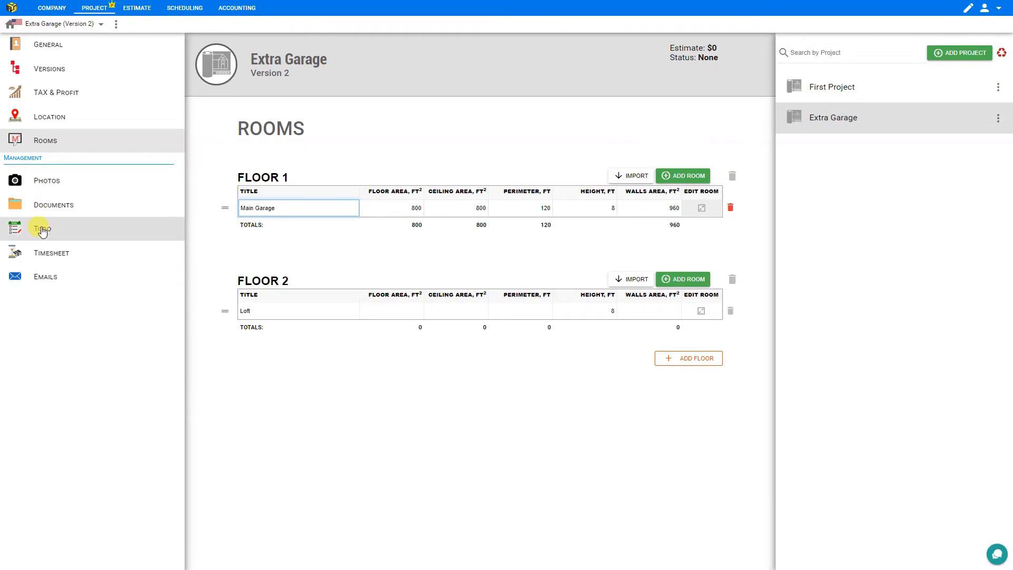
{"action": "left_click", "coordinate": [60, 187]}
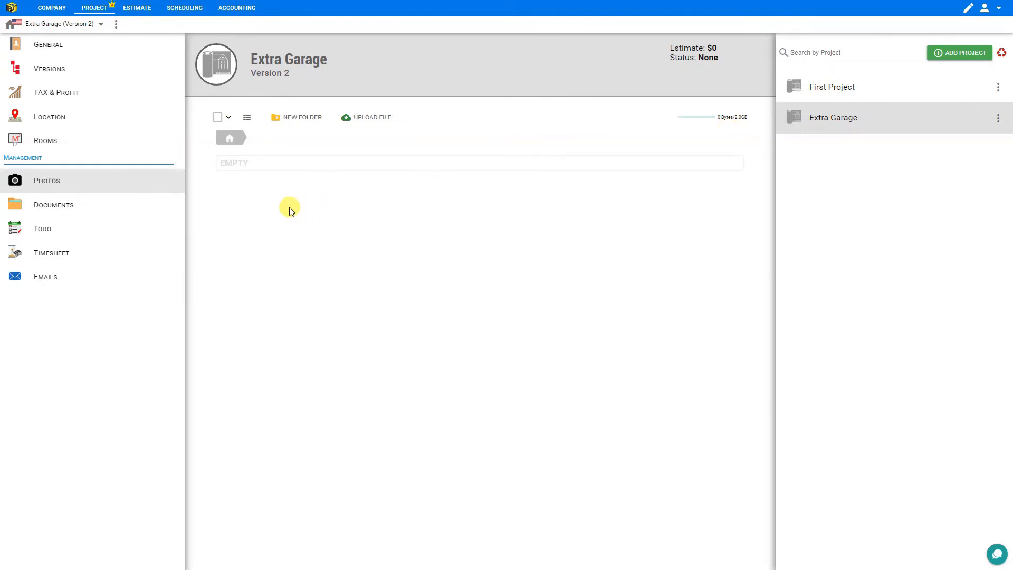
Create a Permits task group in the project's to-do list
{"action": "left_click", "coordinate": [83, 211]}
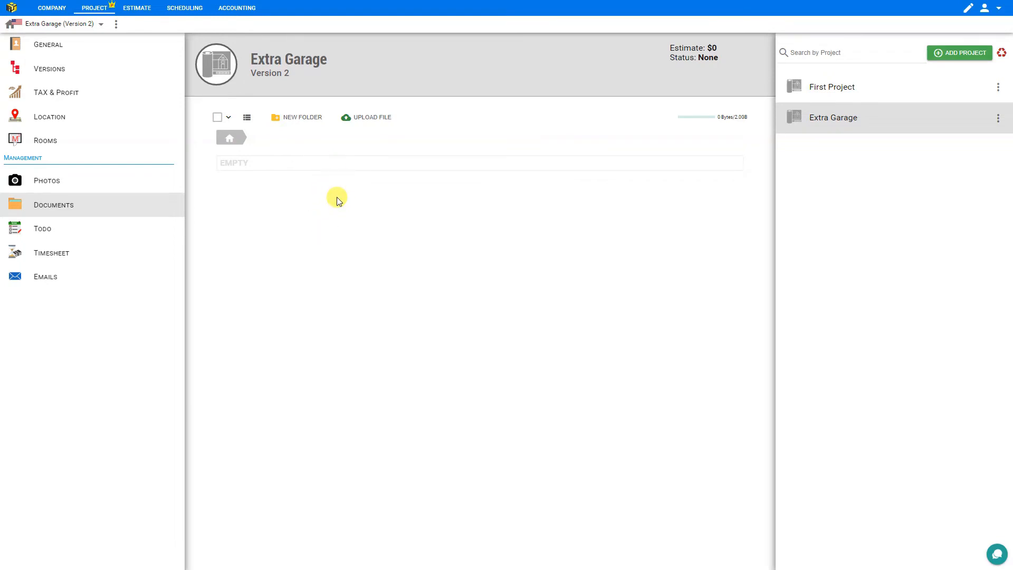
{"action": "left_click", "coordinate": [56, 235]}
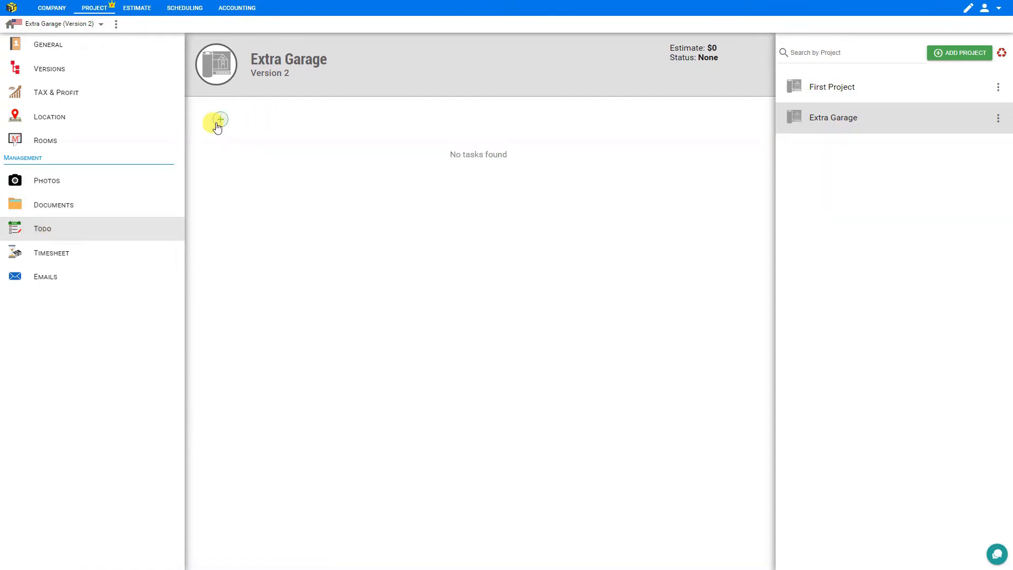
{"action": "left_click", "coordinate": [219, 121]}
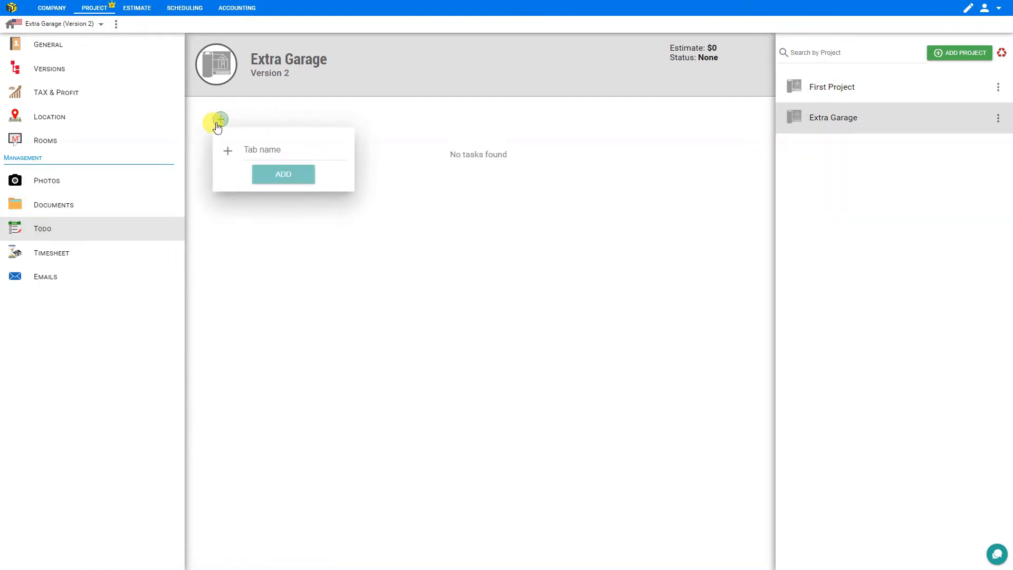
{"action": "left_click", "coordinate": [266, 152]}
{"action": "type", "text": "Permits"}
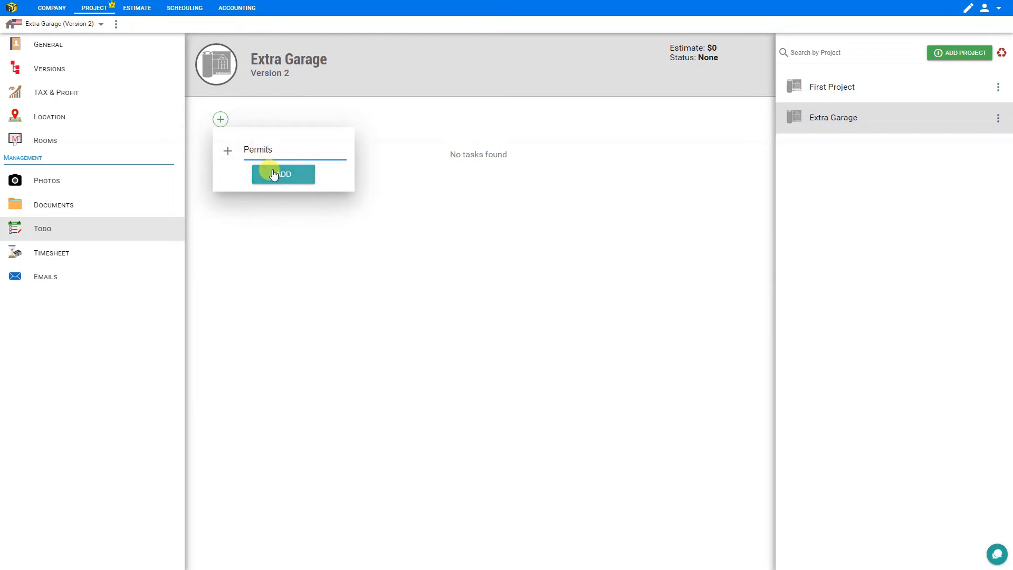
{"action": "left_click", "coordinate": [274, 173]}
Add a 'Get permits' task to the Permits group
{"action": "left_click", "coordinate": [725, 147]}
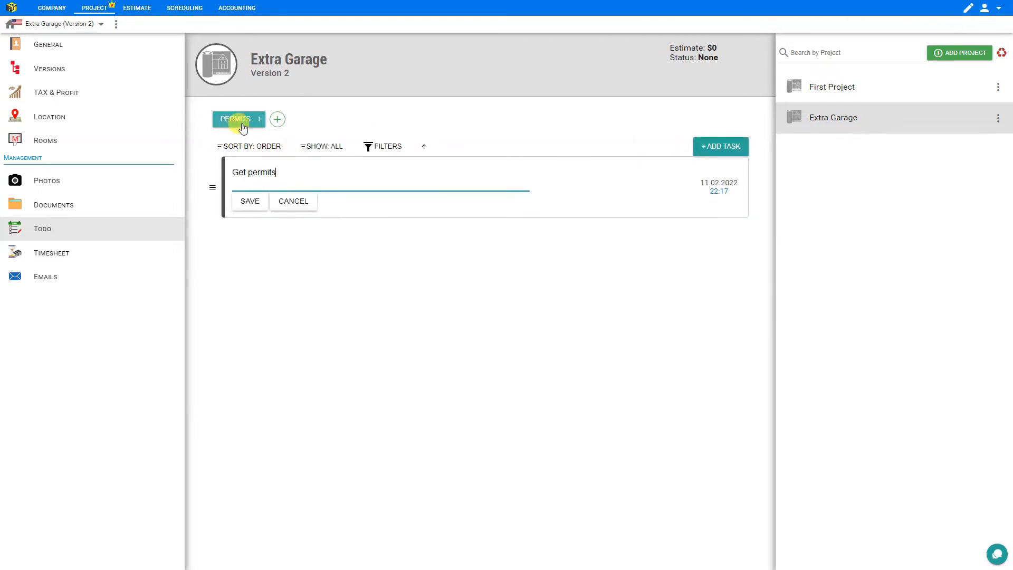
{"action": "type", "text": "Get permits"}
{"action": "left_click", "coordinate": [250, 201]}
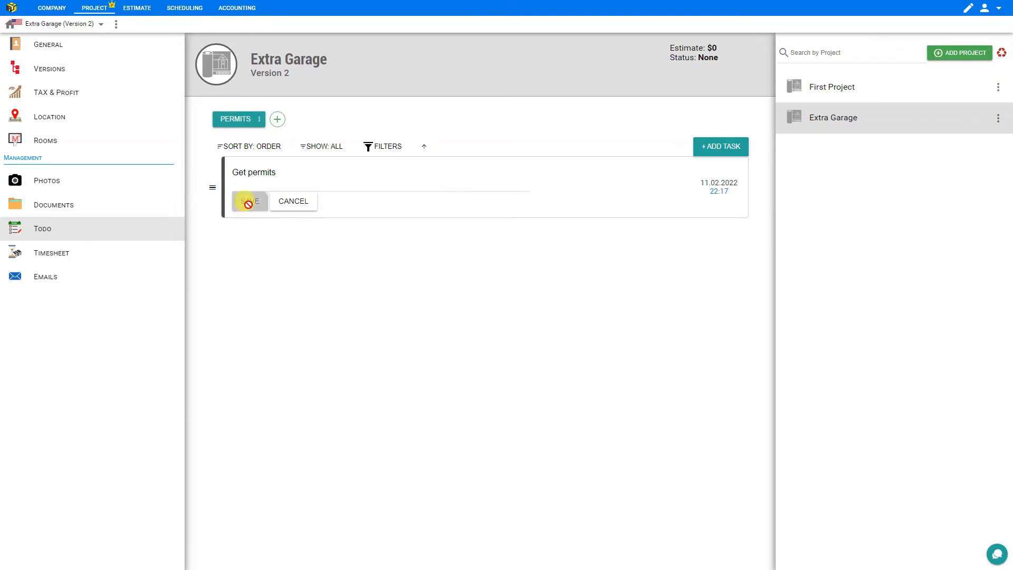
{"action": "left_click", "coordinate": [39, 256]}
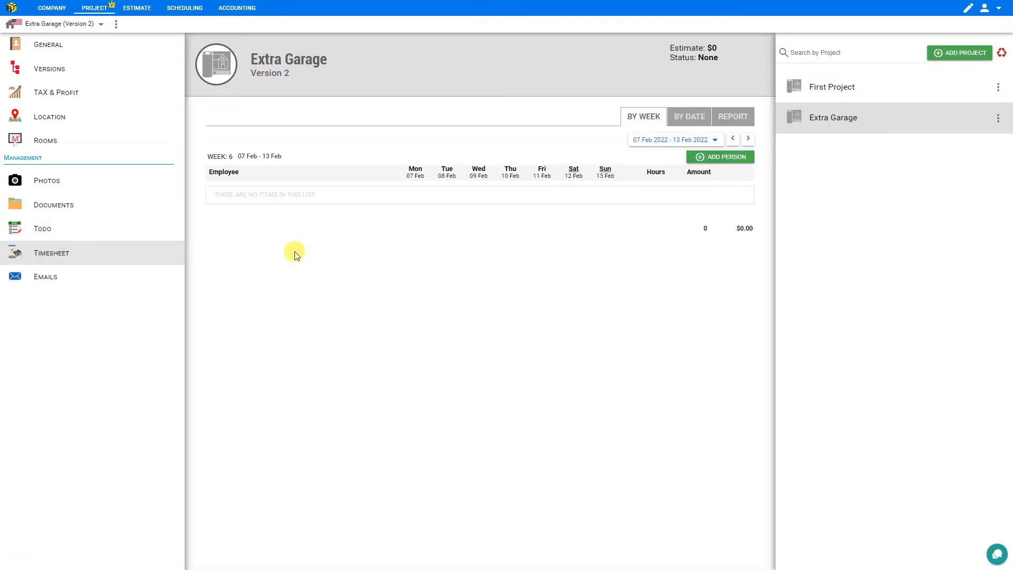
Add the employee to the timesheet with 8-hour days Monday–Thursday, totalling 40 hours ($1,000.00)
{"action": "left_click", "coordinate": [731, 161]}
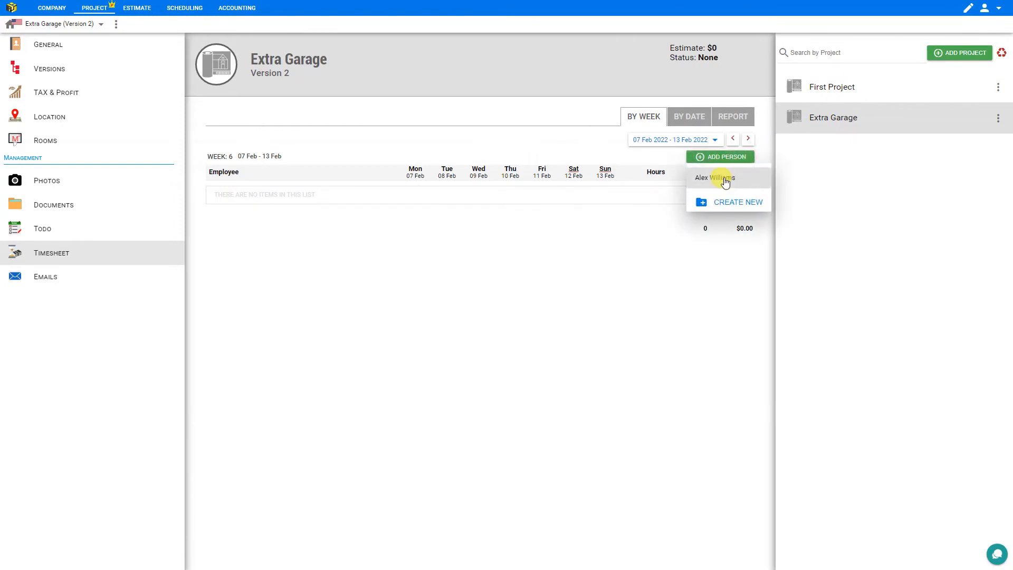
{"action": "left_click", "coordinate": [725, 181]}
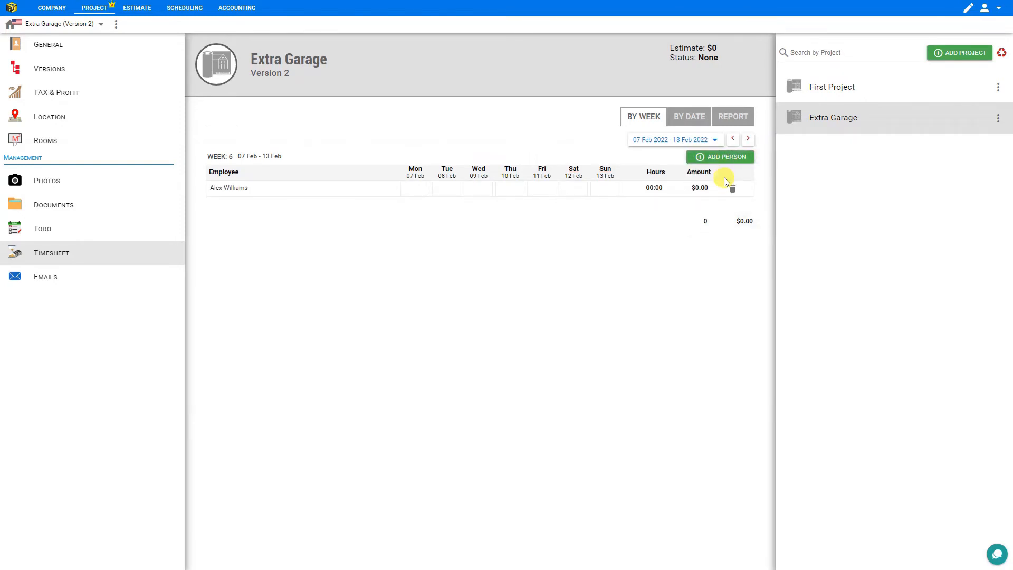
{"action": "left_click", "coordinate": [413, 188]}
{"action": "type", "text": "8"}
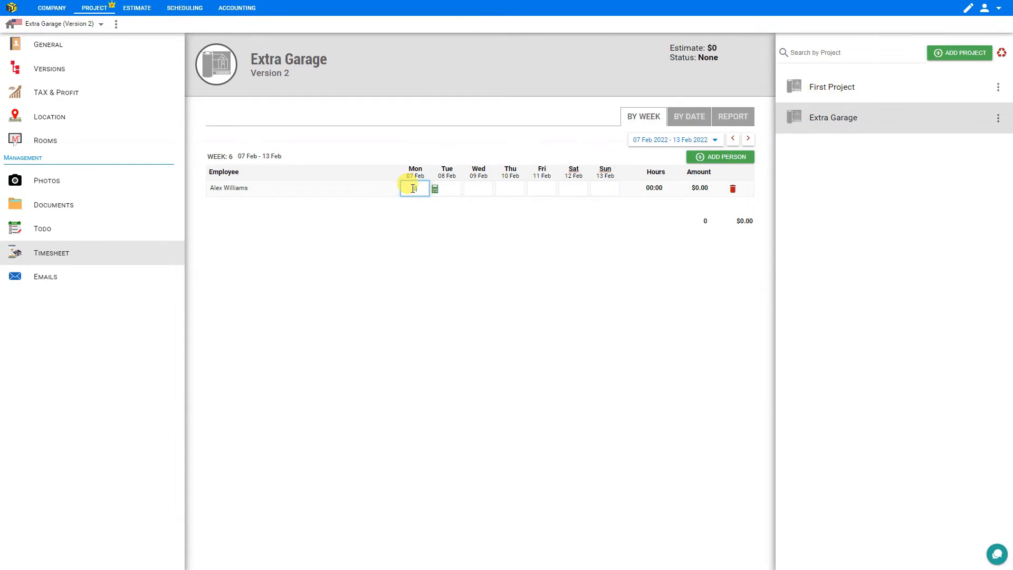
{"action": "key", "text": "Tab"}
{"action": "type", "text": "16"}
{"action": "key", "text": "Tab"}
{"action": "type", "text": "8"}
{"action": "key", "text": "Tab"}
{"action": "type", "text": "8"}
{"action": "key", "text": "Tab"}
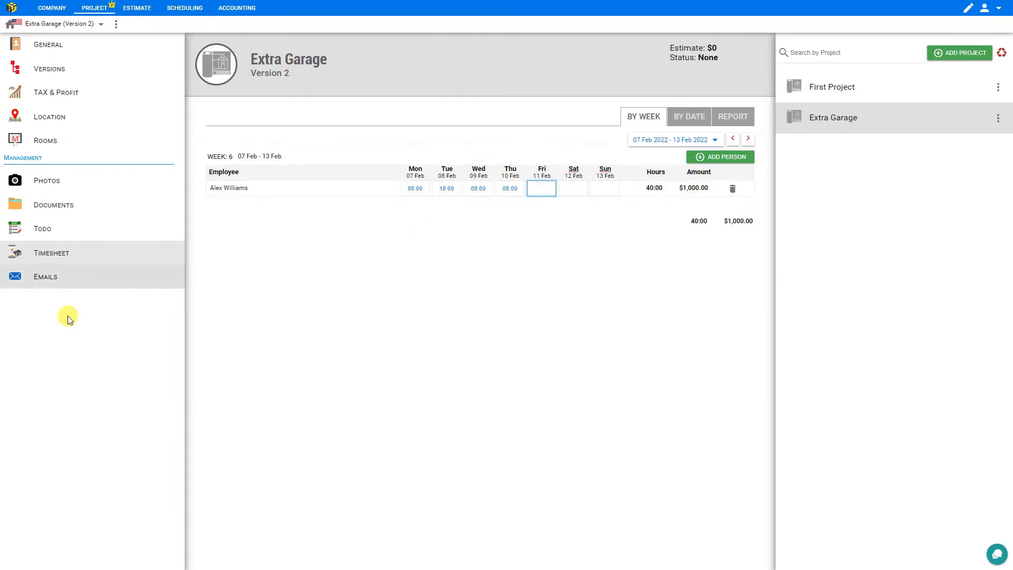
{"action": "left_click", "coordinate": [50, 282]}
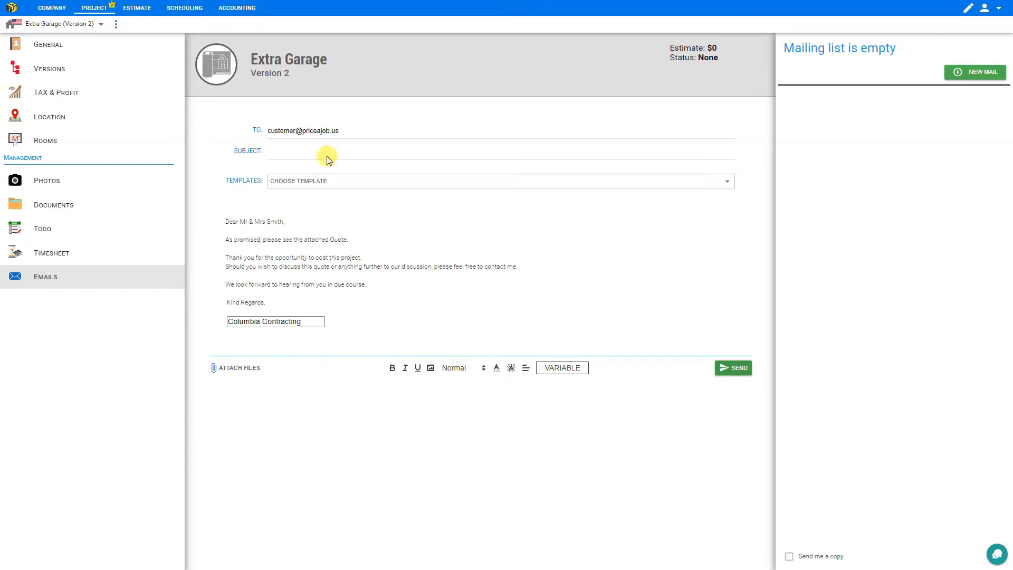
Try the Quote Letter and Receive Payments templates on the email, then settle on New Invoice Letter
{"action": "left_click", "coordinate": [314, 150]}
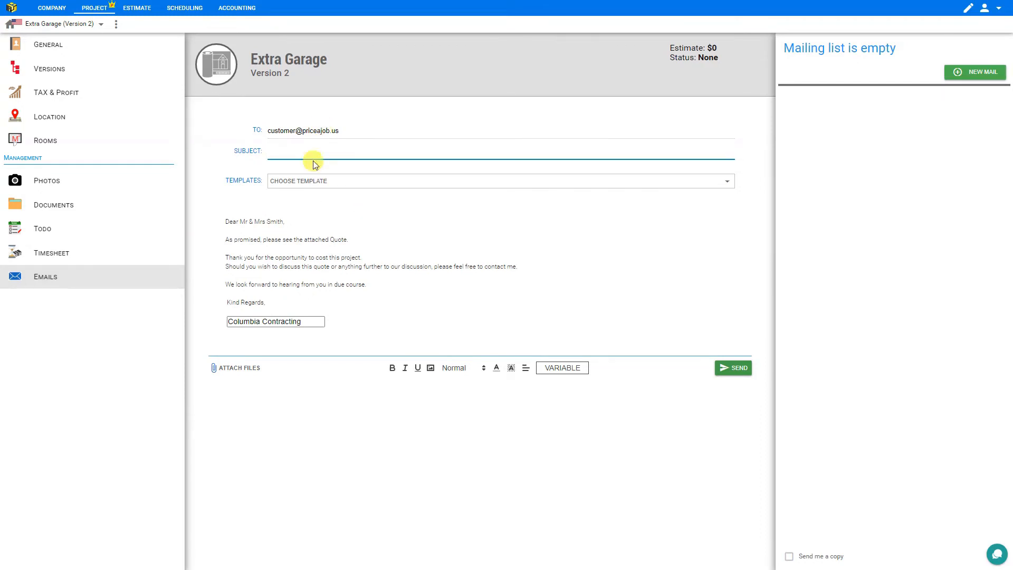
{"action": "left_click", "coordinate": [341, 181]}
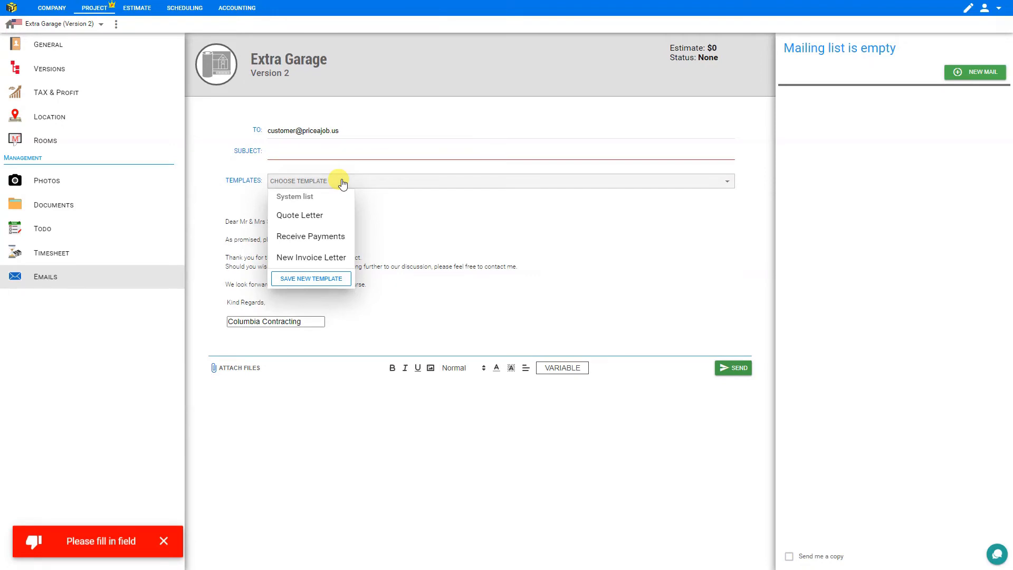
{"action": "left_click", "coordinate": [322, 223]}
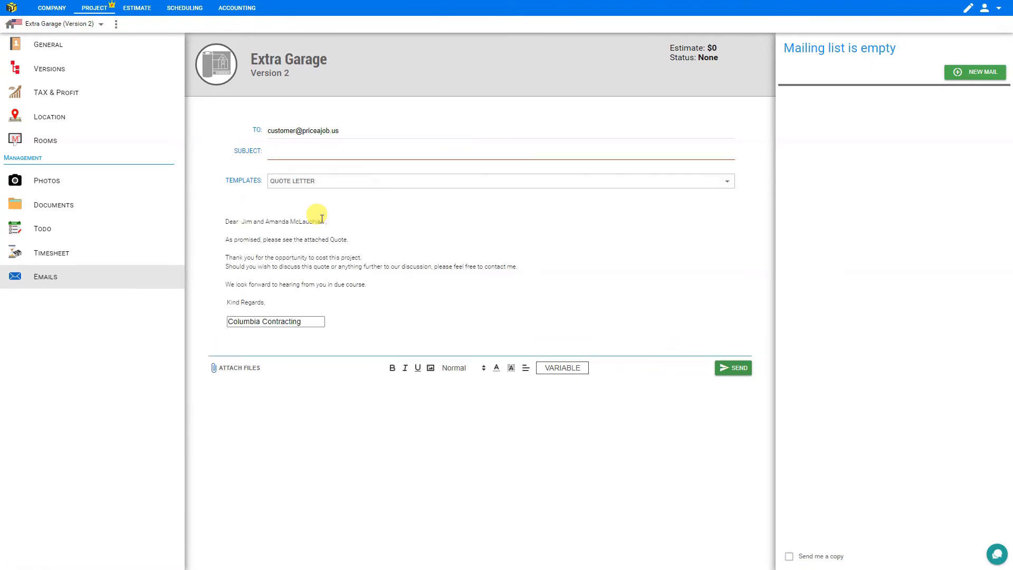
{"action": "left_click", "coordinate": [338, 187]}
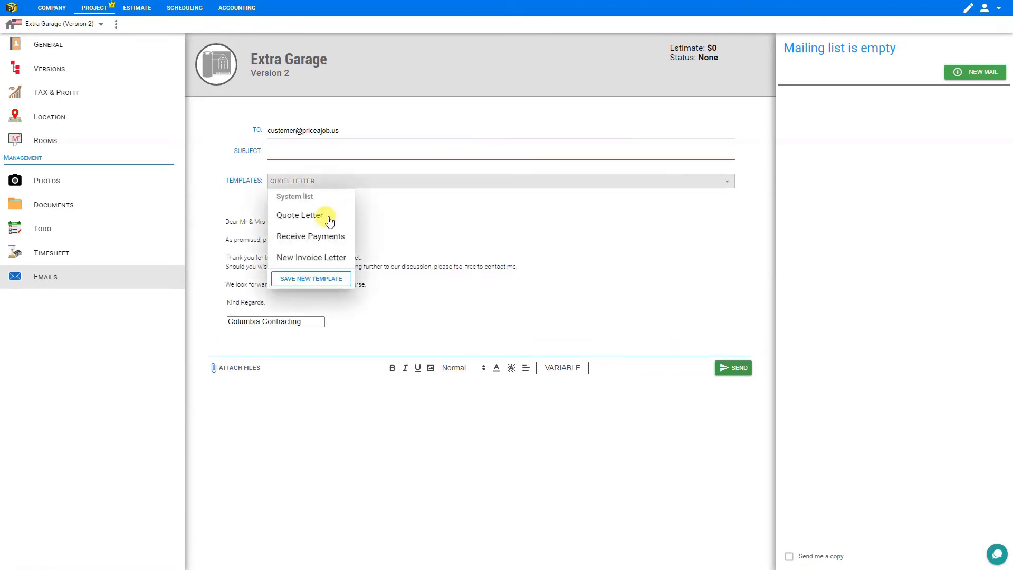
{"action": "left_click", "coordinate": [324, 236]}
{"action": "left_click", "coordinate": [347, 187]}
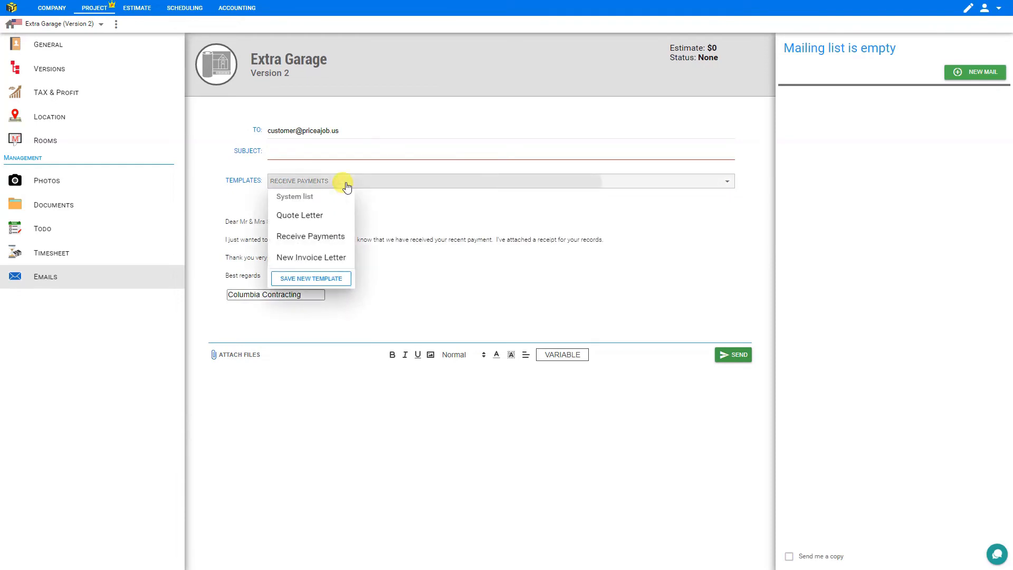
{"action": "left_click", "coordinate": [333, 257]}
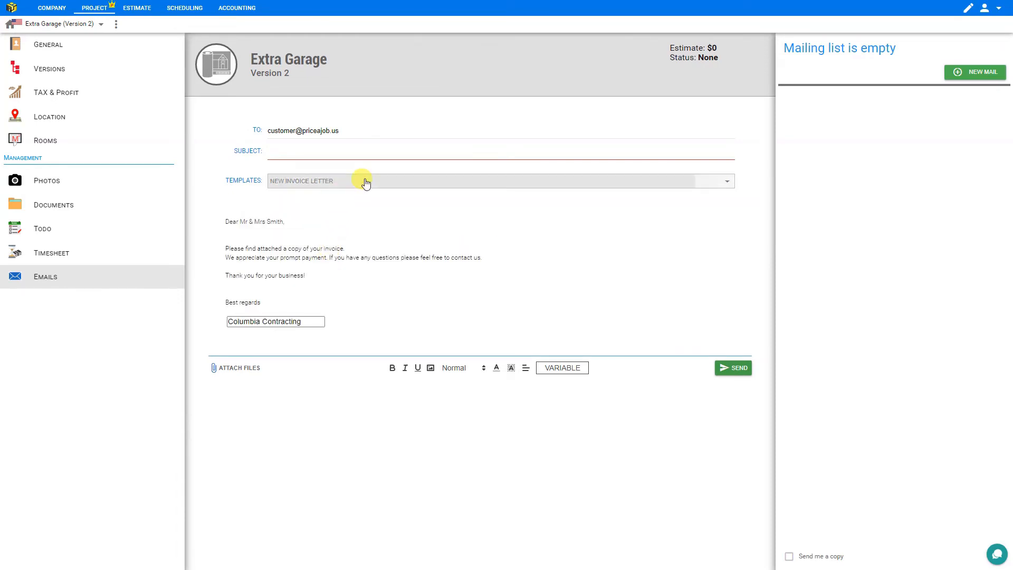
Add a new line after the contact-us line and save the edited letter as a new template
{"action": "left_click", "coordinate": [501, 256]}
{"action": "key", "text": "Return"}
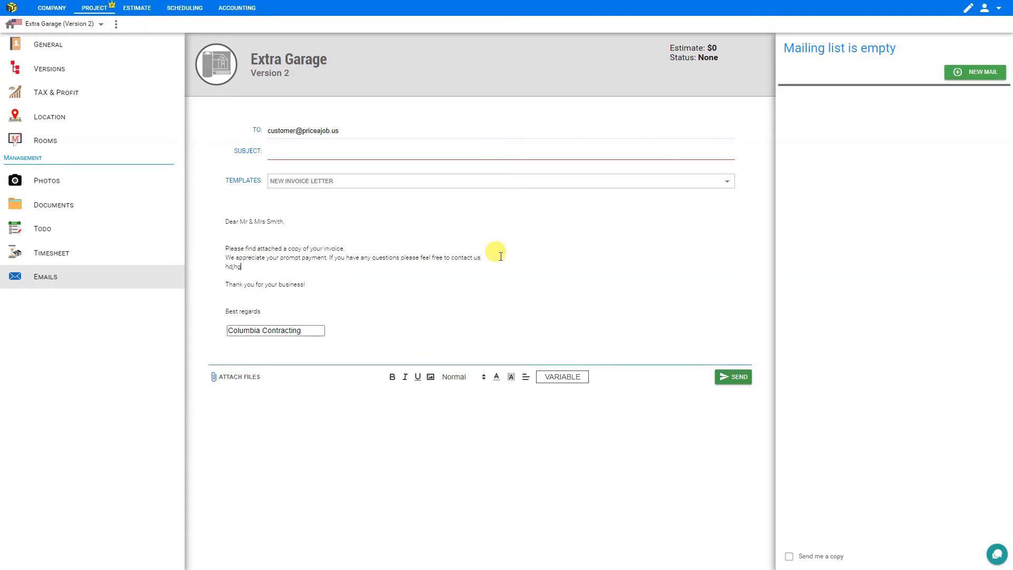
{"action": "left_click", "coordinate": [316, 182]}
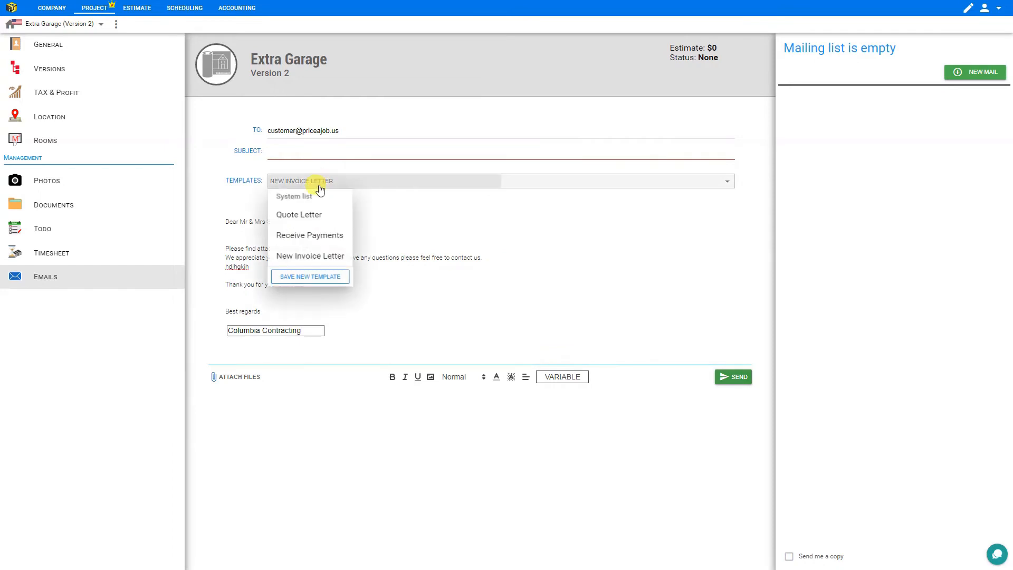
{"action": "left_click", "coordinate": [319, 280]}
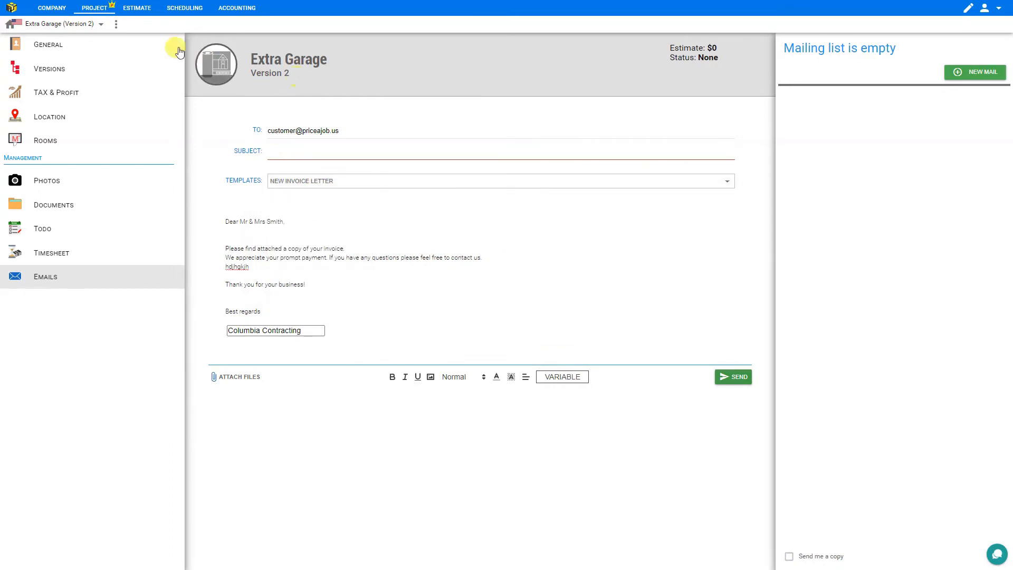
Open the Extra Garage estimate and preview the toolbar's calculation module categories, starting with legal fees
{"action": "left_click", "coordinate": [138, 9]}
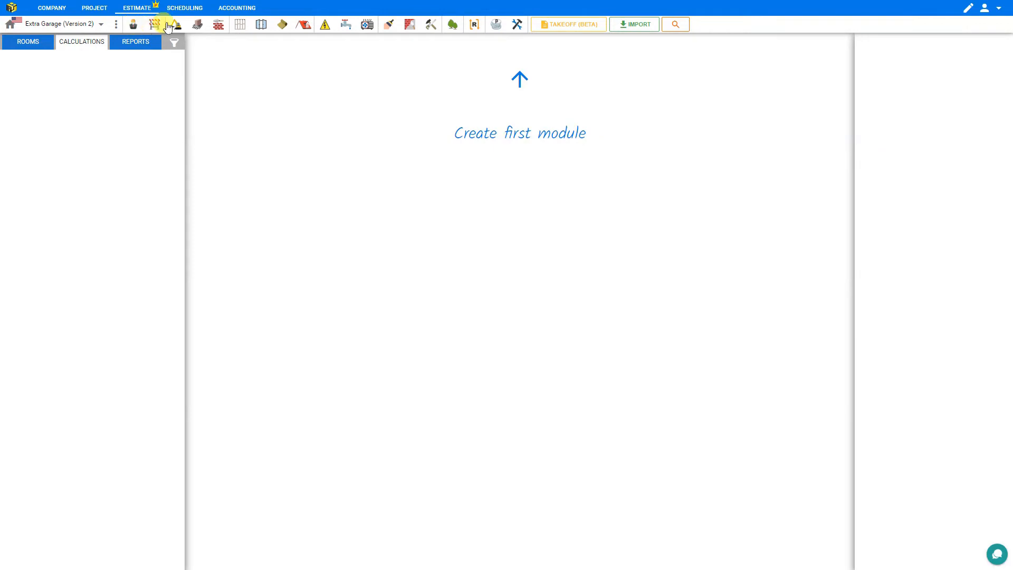
{"action": "left_click", "coordinate": [134, 27]}
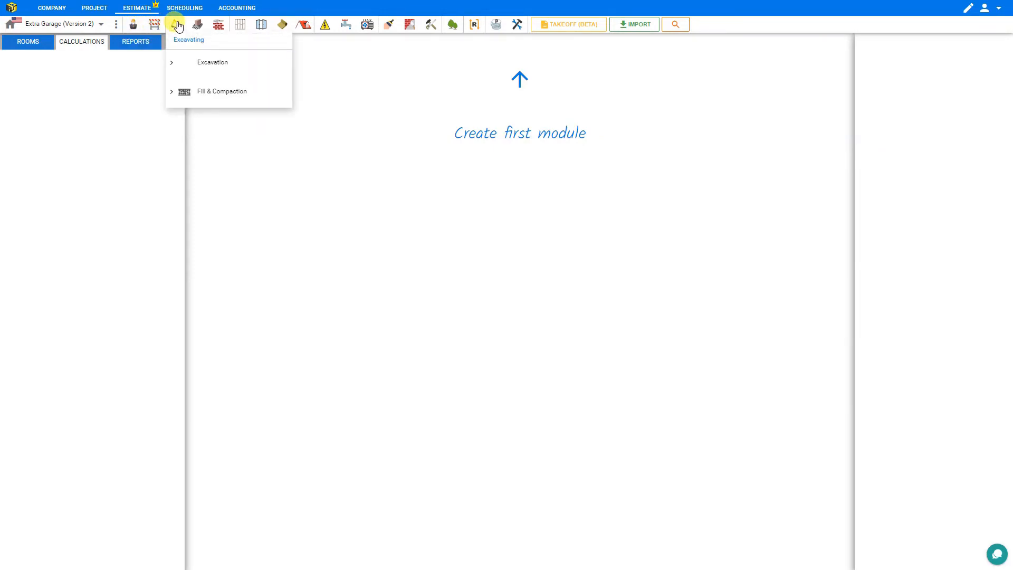
{"action": "mouse_move", "coordinate": [198, 27]}
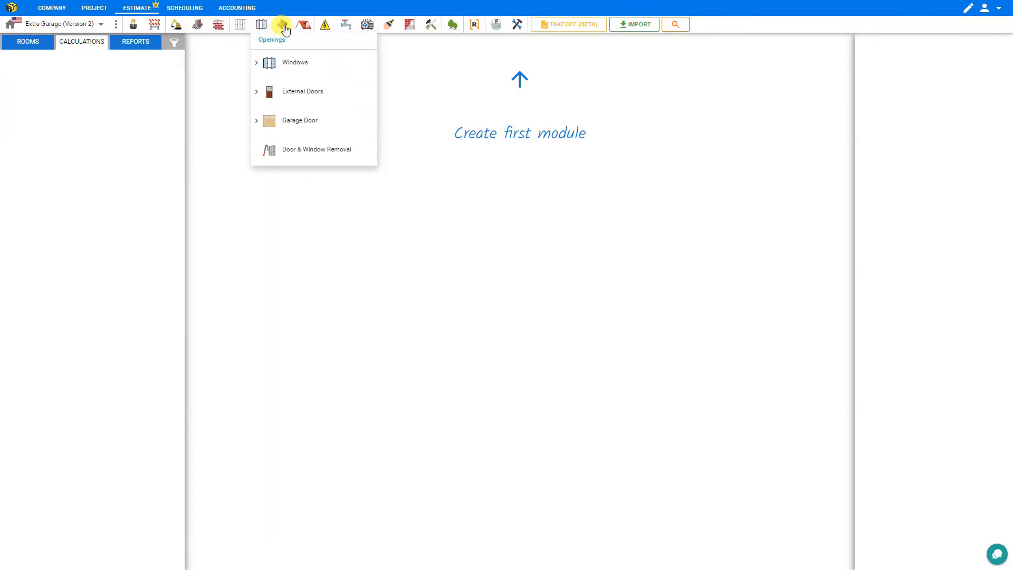
{"action": "mouse_move", "coordinate": [304, 30]}
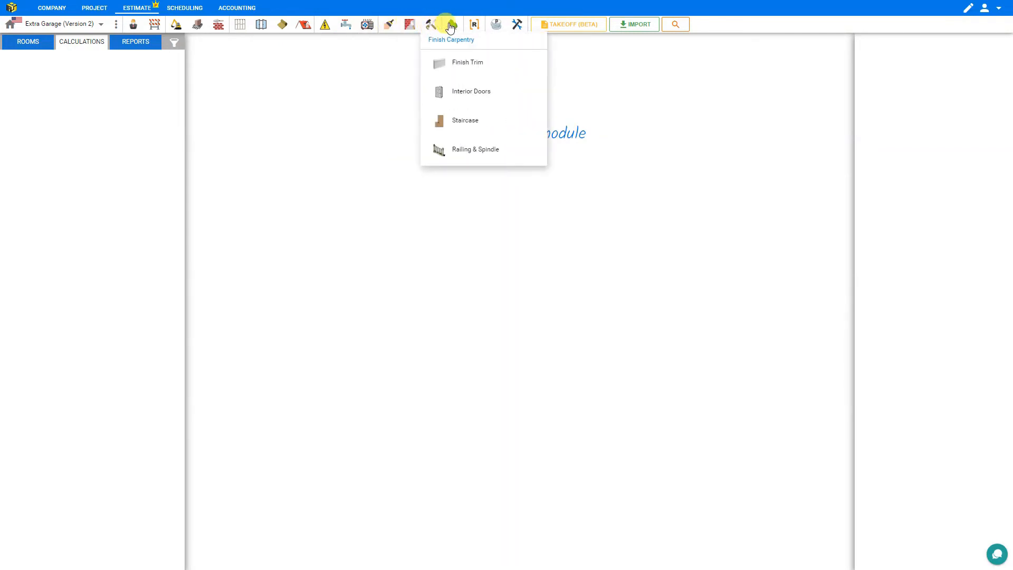
{"action": "mouse_move", "coordinate": [452, 26]}
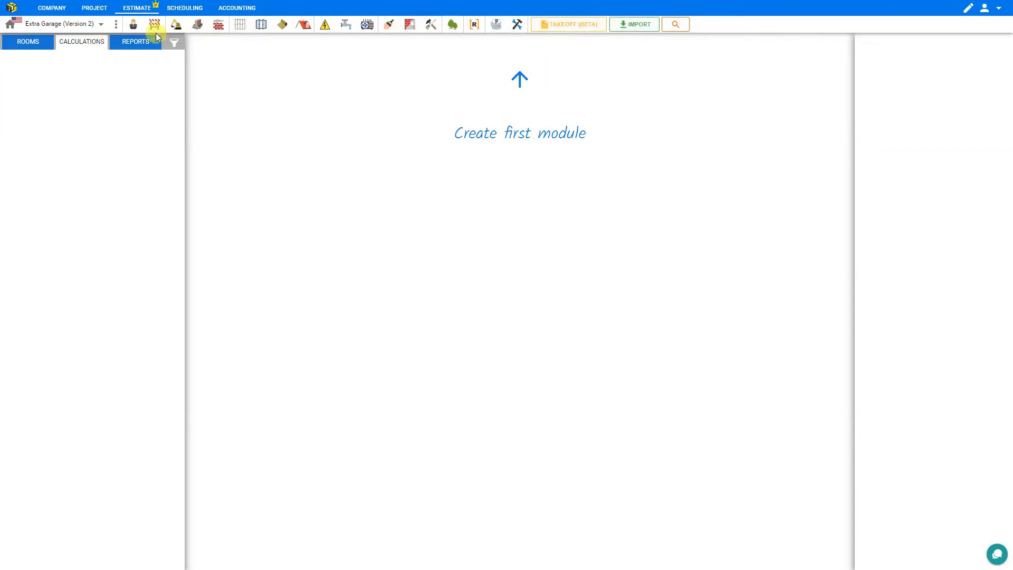
Check the garage's rooms and the Cover Page report, then list the Concrete calculation modules
{"action": "left_click", "coordinate": [29, 45]}
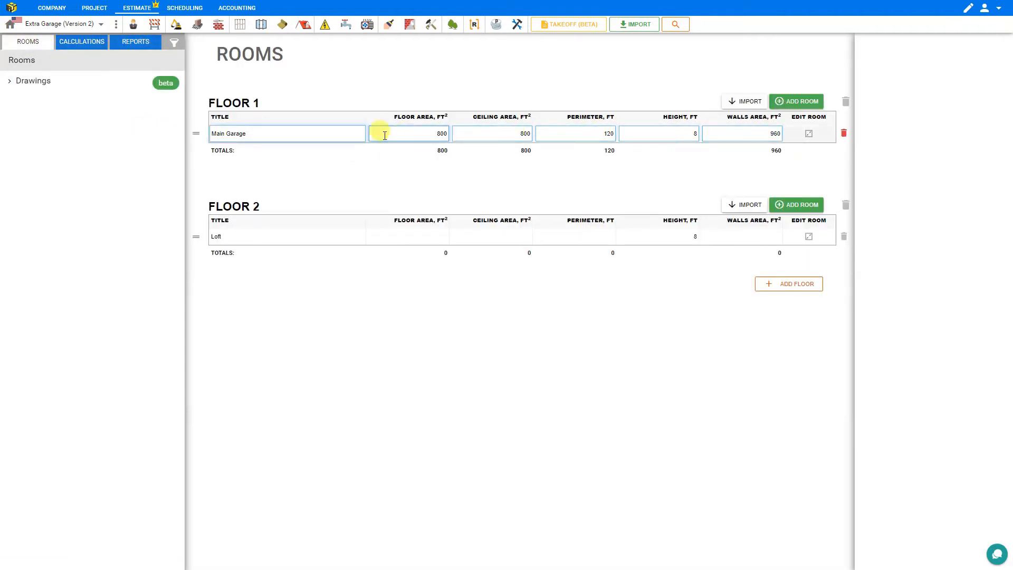
{"action": "left_click", "coordinate": [92, 46]}
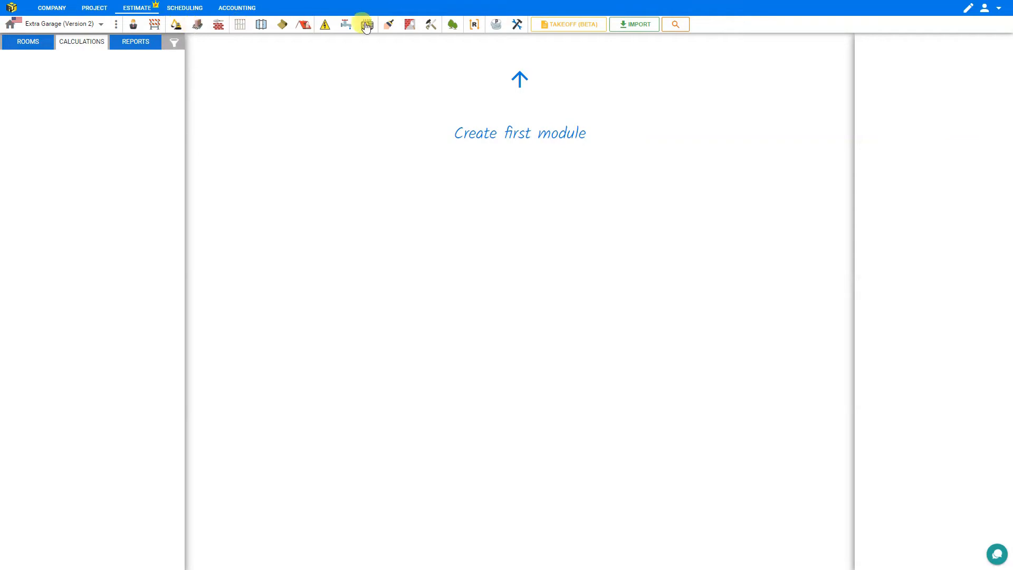
{"action": "left_click", "coordinate": [135, 37]}
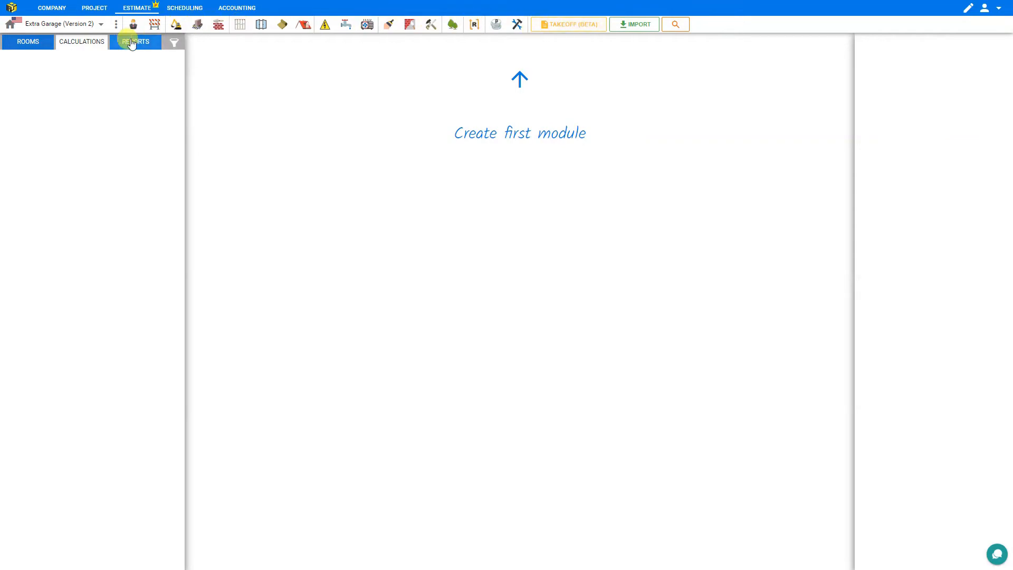
{"action": "left_click", "coordinate": [48, 68]}
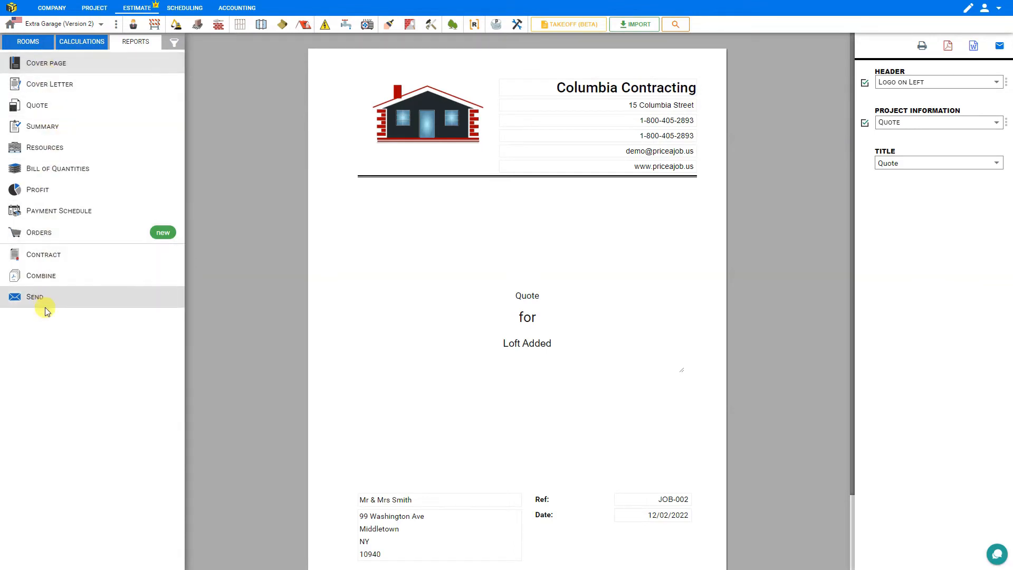
{"action": "left_click", "coordinate": [75, 42]}
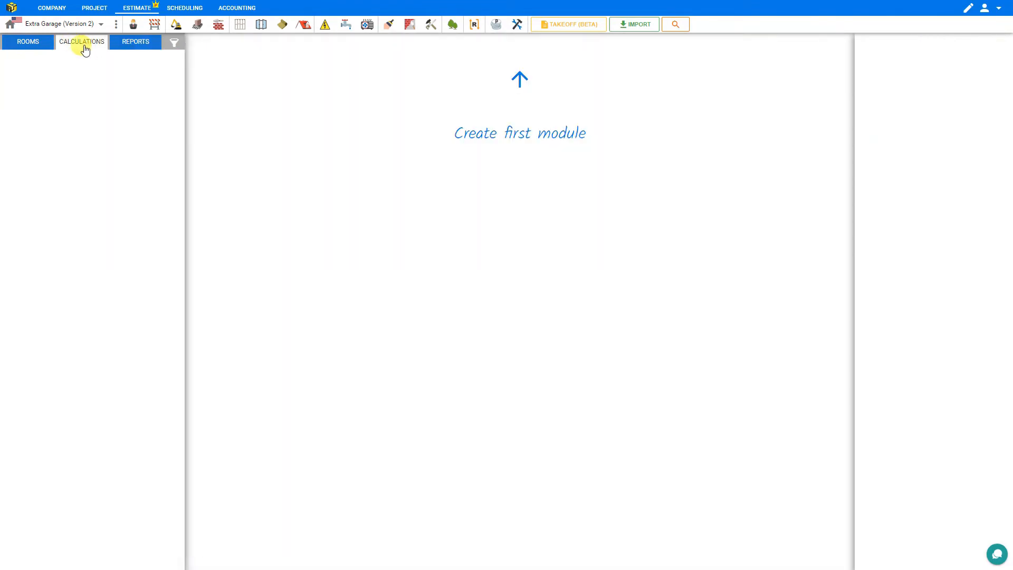
{"action": "left_click", "coordinate": [199, 25]}
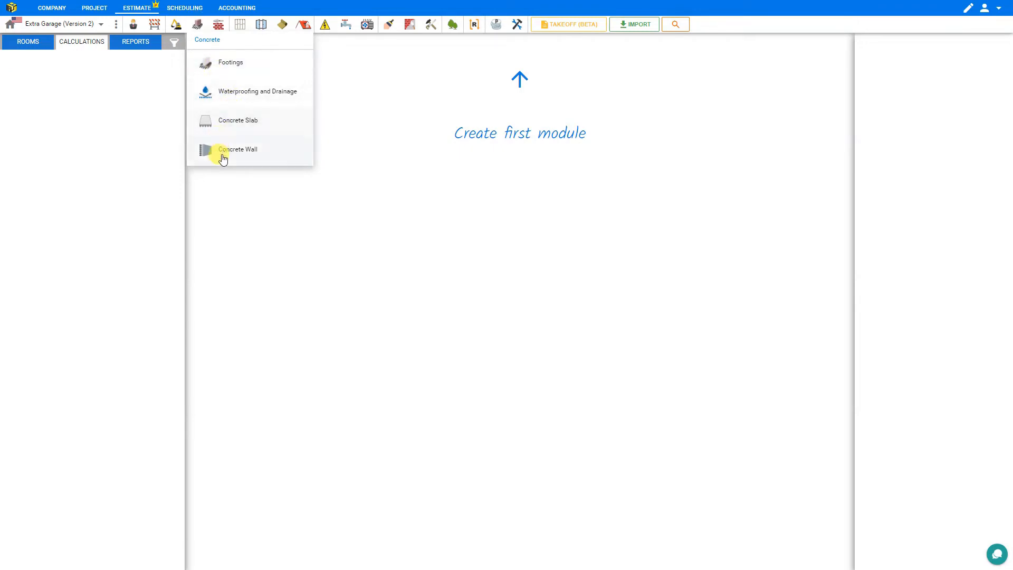
Glance at the Framing modules, then start a Concrete Slab module in General, Substructure
{"action": "left_click", "coordinate": [242, 25]}
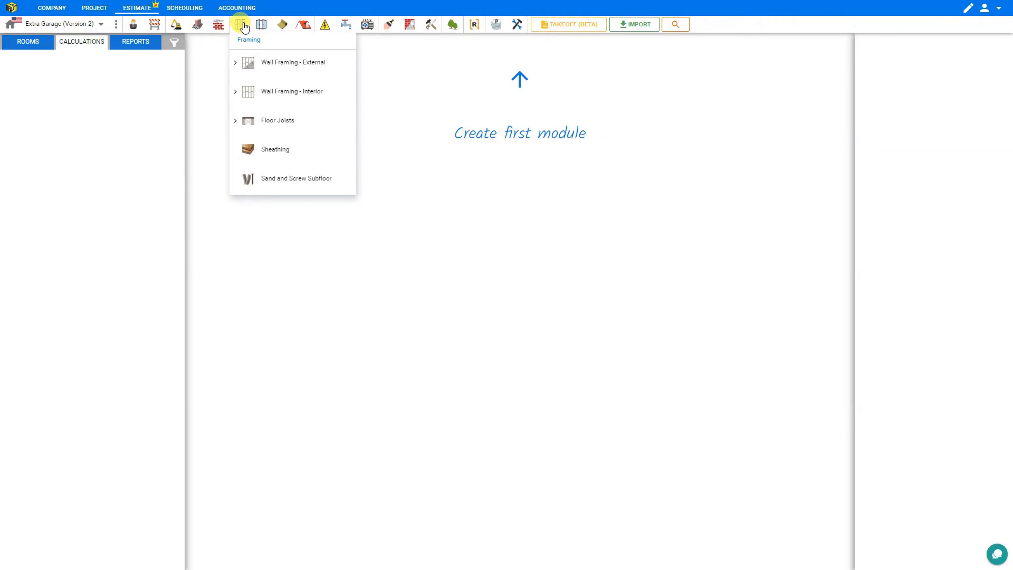
{"action": "left_click", "coordinate": [235, 65]}
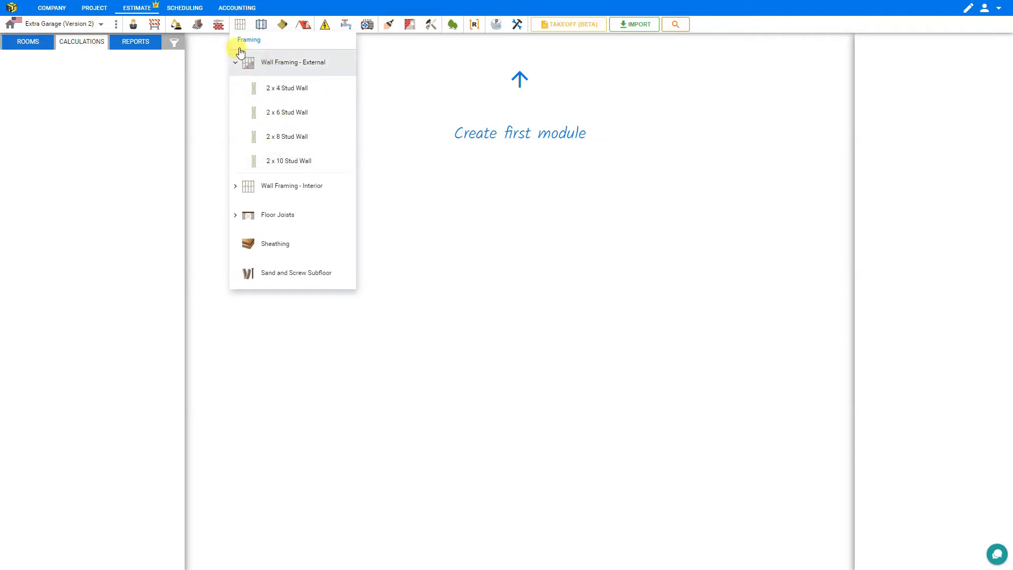
{"action": "left_click", "coordinate": [197, 25]}
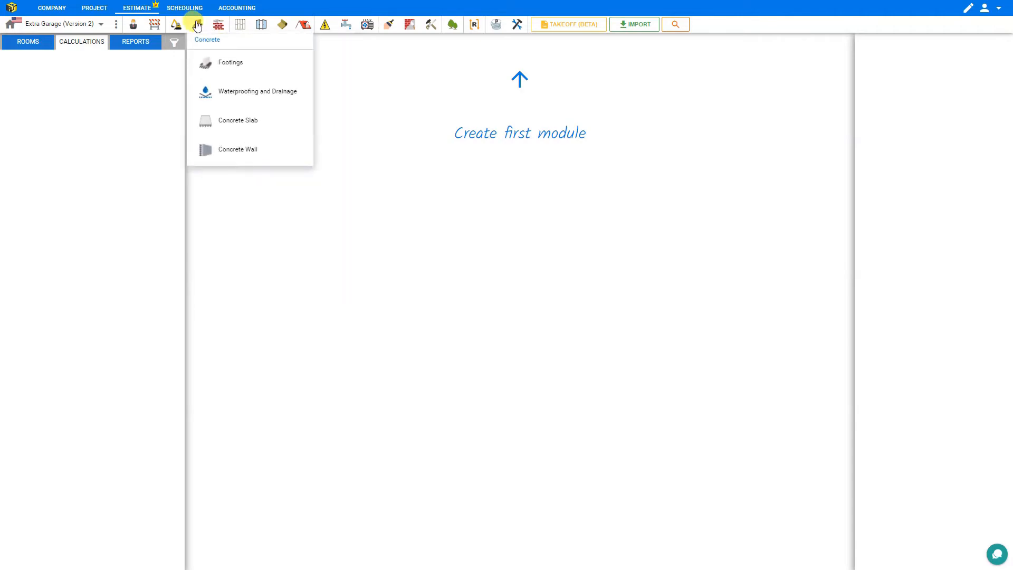
{"action": "left_click", "coordinate": [225, 123]}
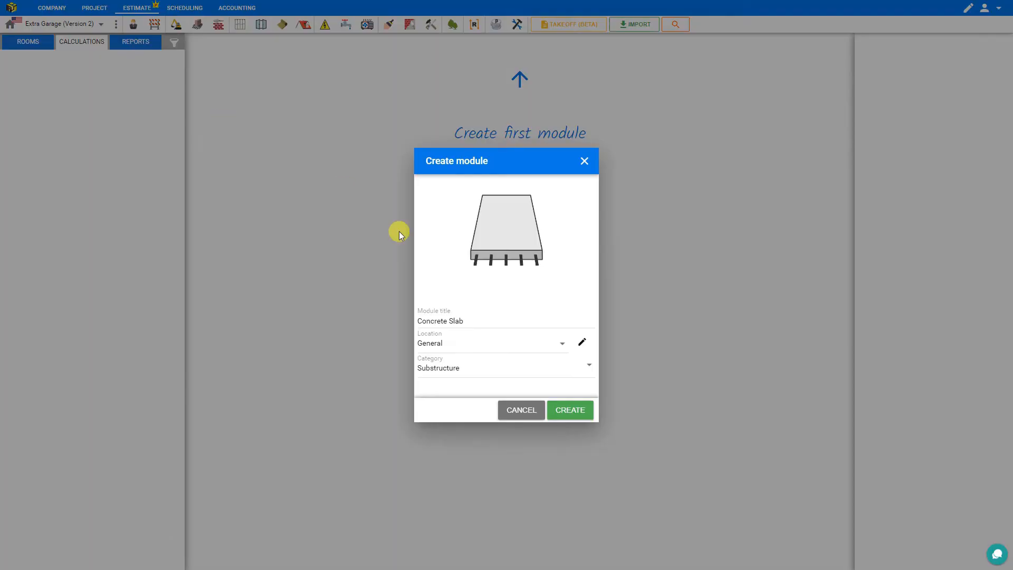
Create the Concrete Slab module with its Membrane, Insulation, Mesh and Concrete stages
{"action": "left_click", "coordinate": [570, 411]}
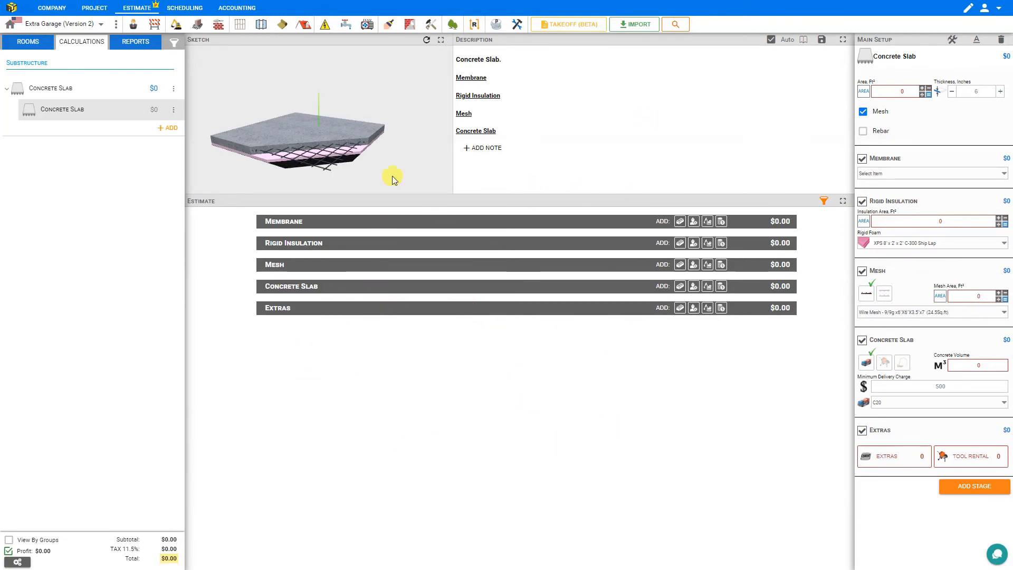
Show the slab sketch full screen, refresh it and orbit to a low edge-on view
{"action": "left_click", "coordinate": [441, 41]}
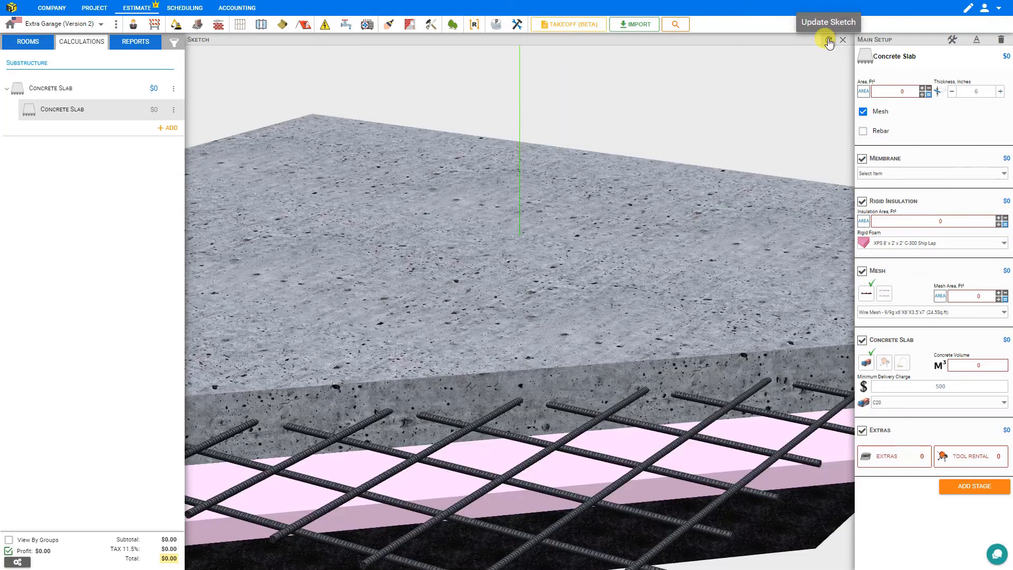
{"action": "left_click", "coordinate": [828, 40]}
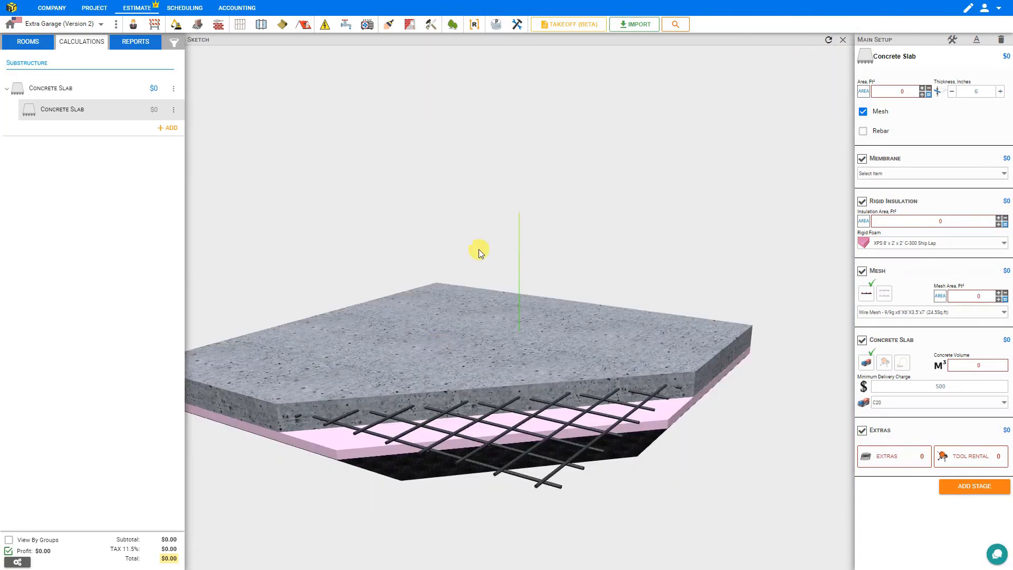
{"action": "mouse_move", "coordinate": [479, 249]}
{"action": "left_mouse_down"}
{"action": "mouse_move", "coordinate": [498, 235]}
{"action": "mouse_move", "coordinate": [468, 295]}
{"action": "mouse_move", "coordinate": [772, 305]}
{"action": "mouse_move", "coordinate": [759, 347]}
{"action": "mouse_move", "coordinate": [729, 344]}
{"action": "mouse_move", "coordinate": [710, 302]}
{"action": "mouse_move", "coordinate": [714, 239]}
{"action": "mouse_move", "coordinate": [720, 291]}
{"action": "left_mouse_up"}
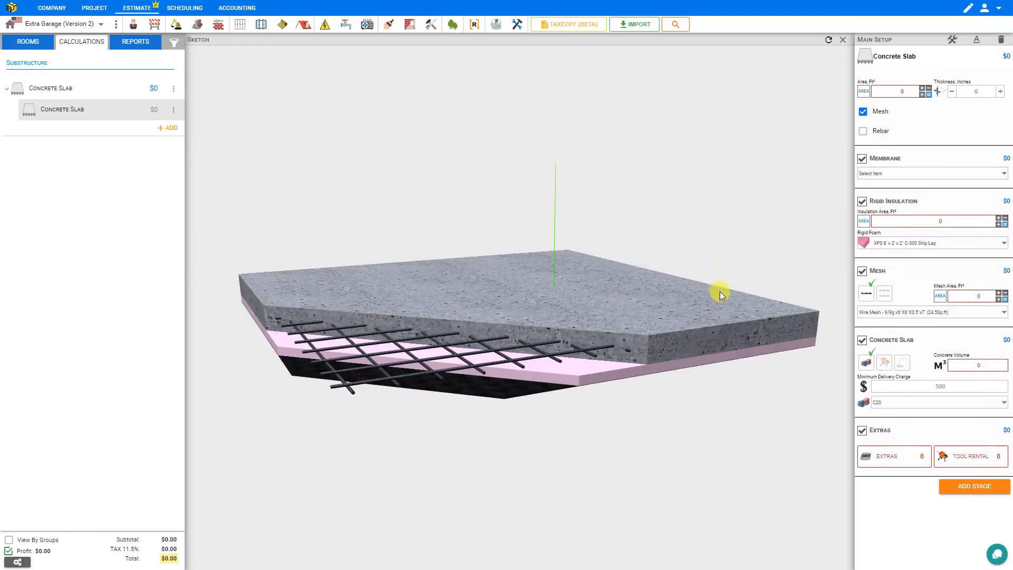
{"action": "scroll", "coordinate": [601, 278], "scroll_direction": "up", "scroll_amount": 3}
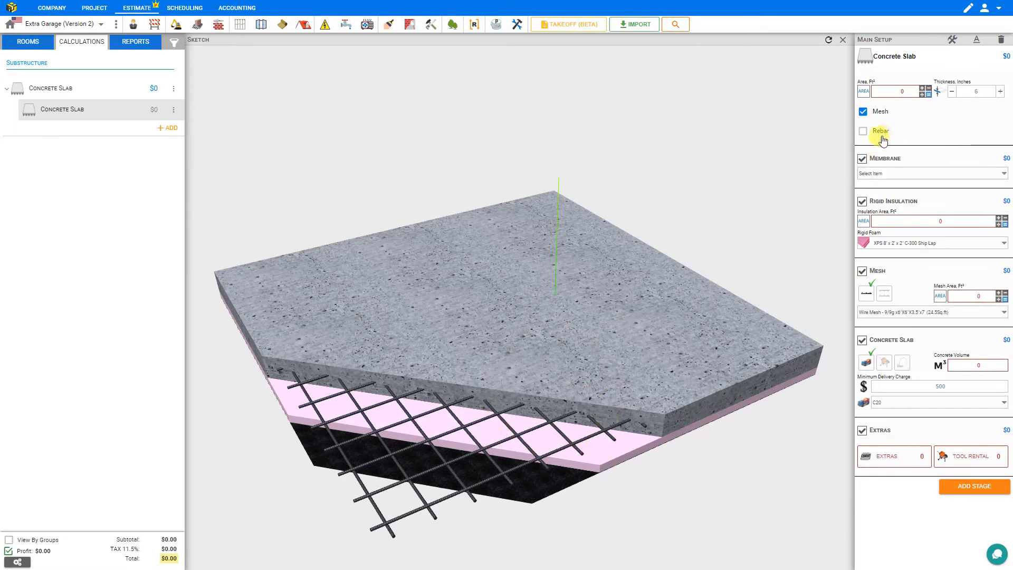
Preview the slab without Membrane and Rigid Insulation, leaving both stages included
{"action": "left_click", "coordinate": [862, 159]}
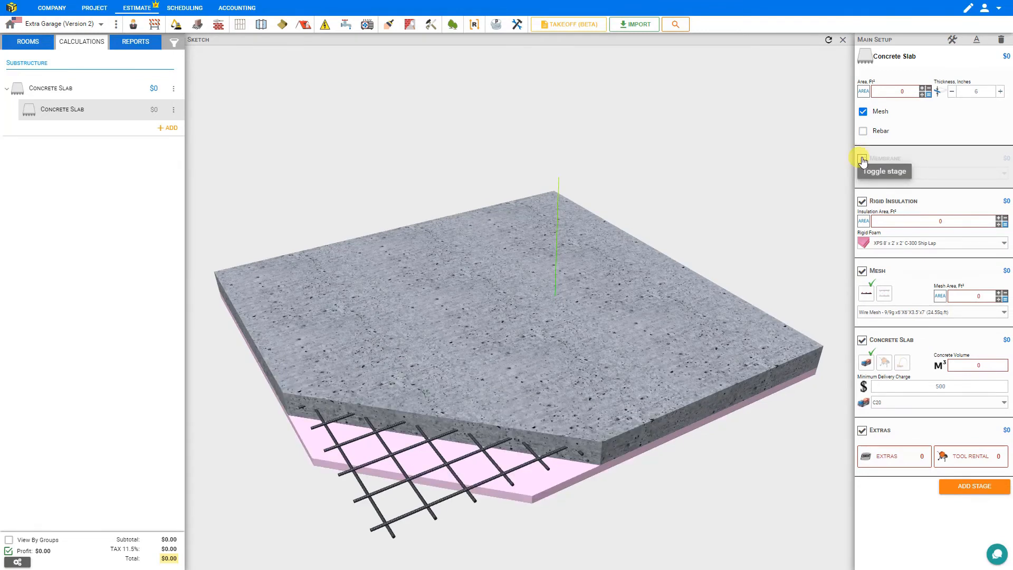
{"action": "left_click", "coordinate": [863, 159]}
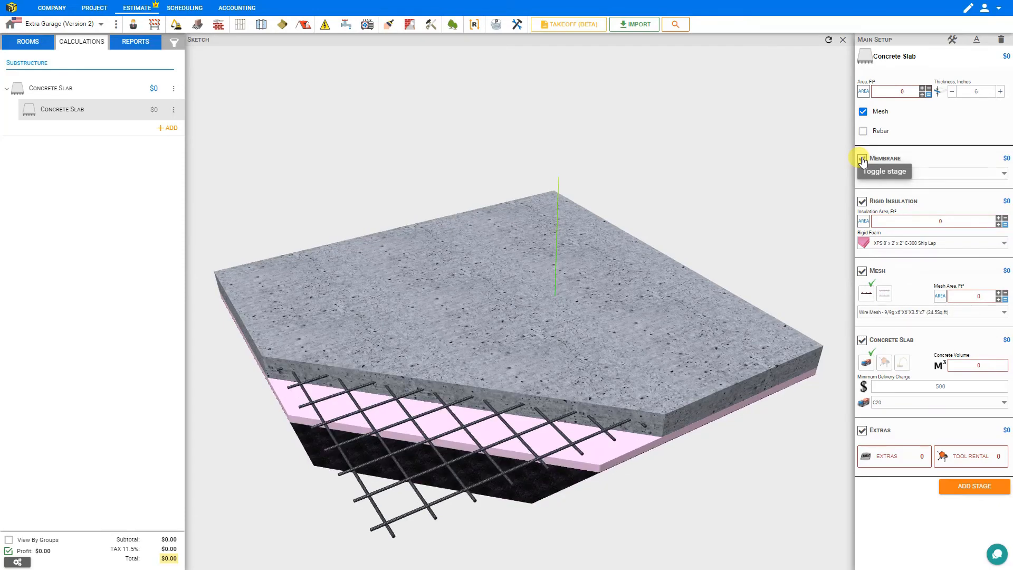
{"action": "left_click", "coordinate": [862, 159]}
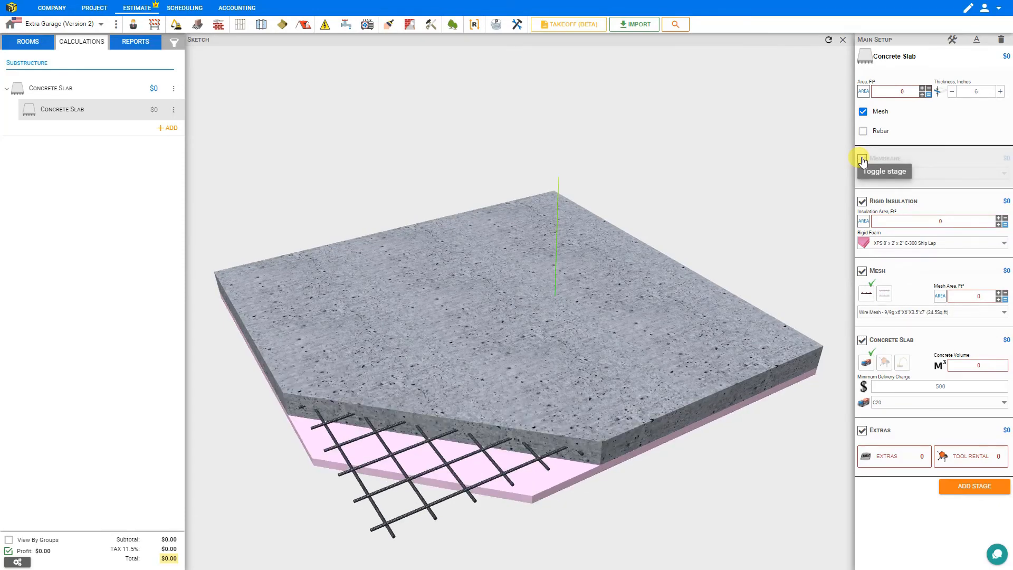
{"action": "left_click", "coordinate": [863, 159]}
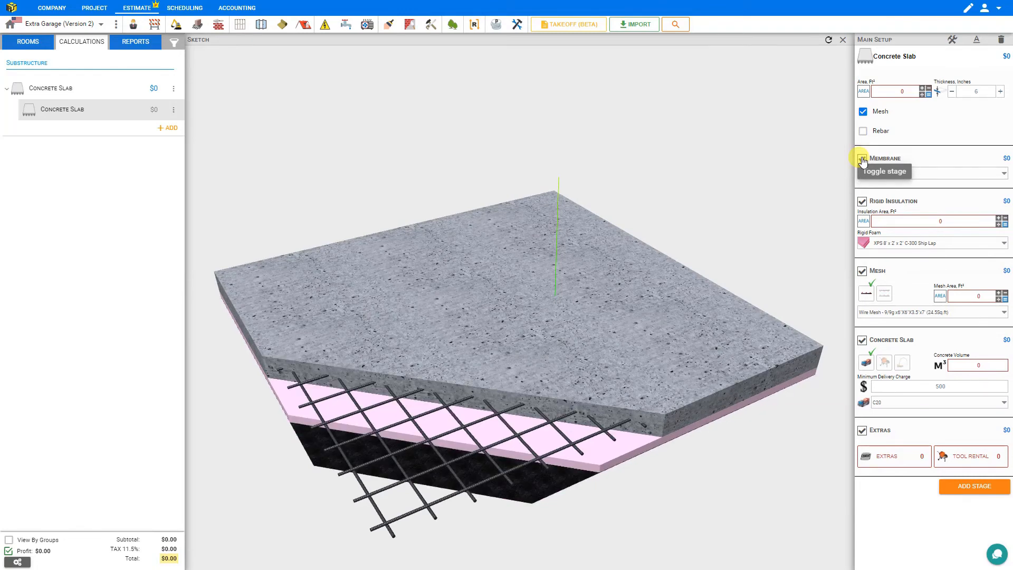
{"action": "left_click", "coordinate": [862, 159]}
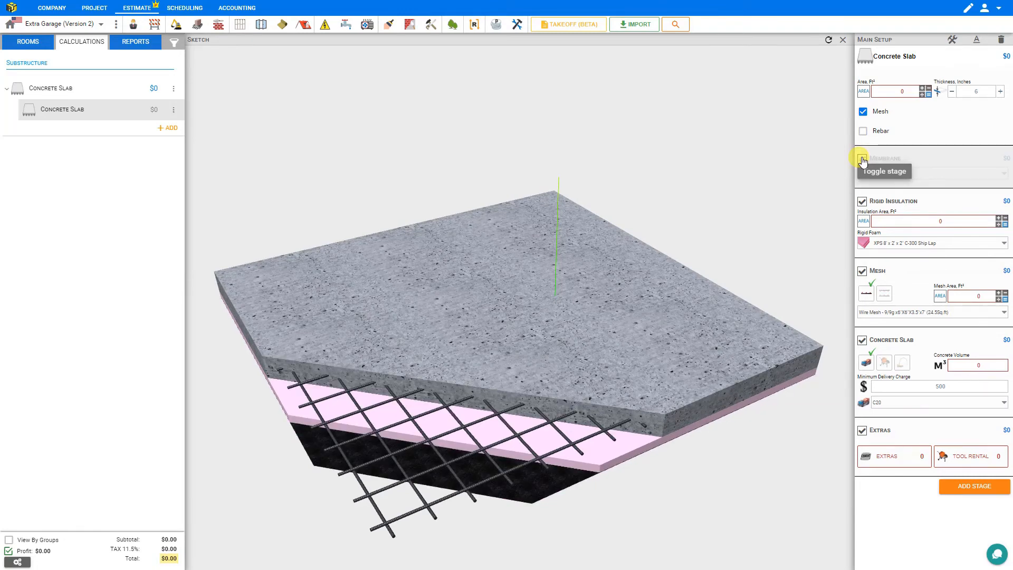
{"action": "left_click", "coordinate": [862, 158]}
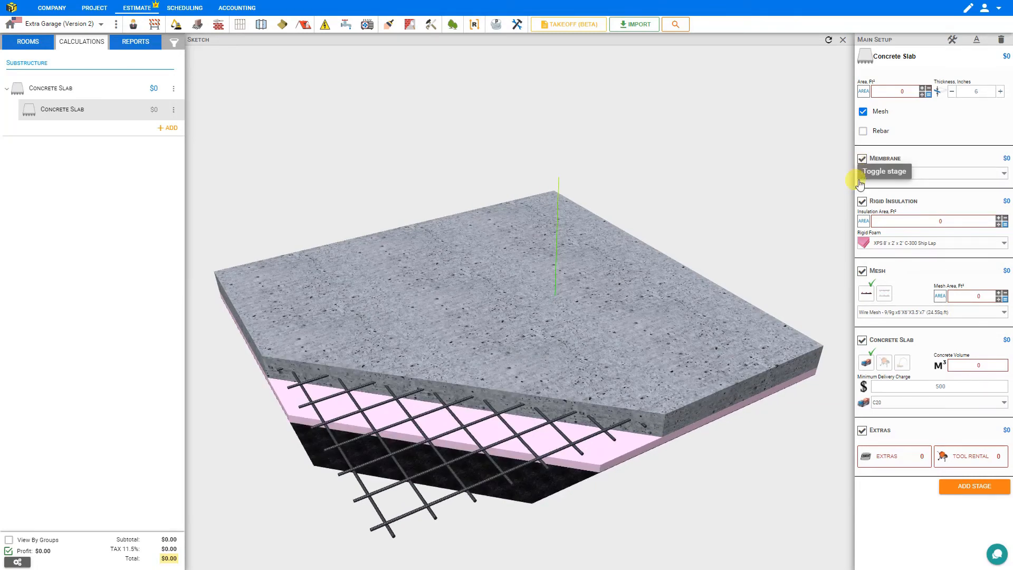
{"action": "left_click", "coordinate": [862, 201]}
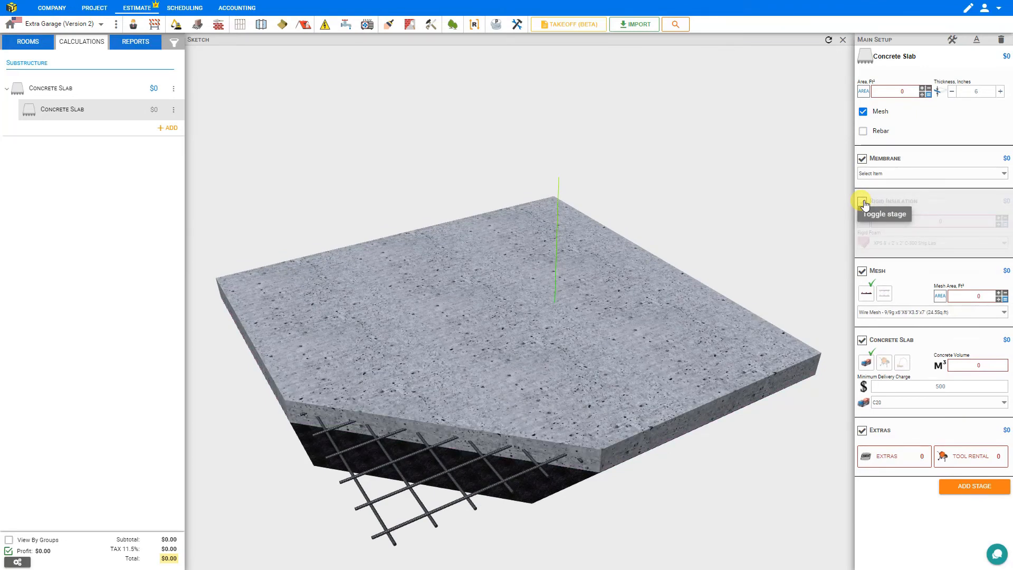
{"action": "left_click", "coordinate": [863, 201]}
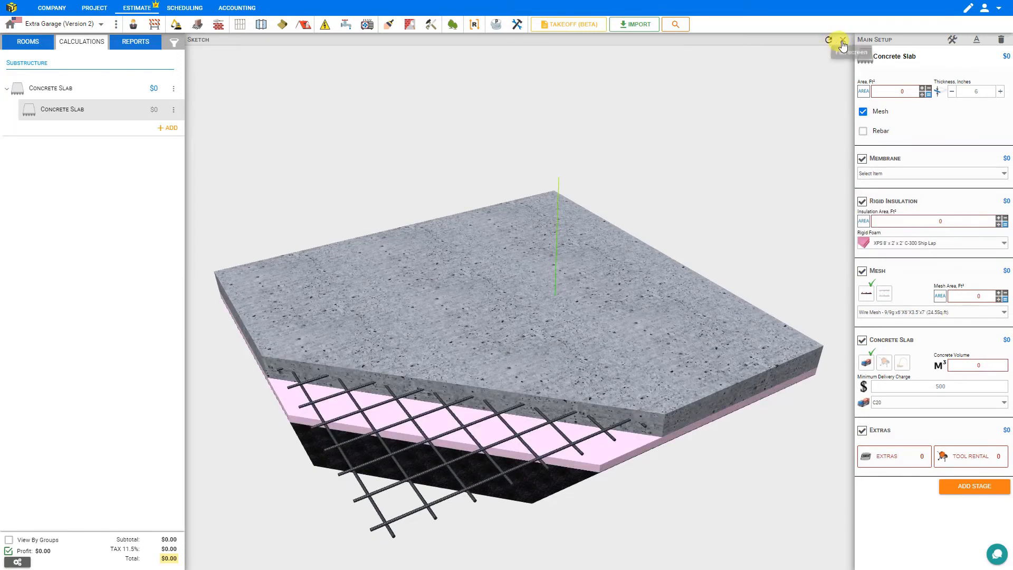
Enter an 800 ft² slab area and recheck Membrane, giving a $7,760.72 total
{"action": "left_click", "coordinate": [843, 43]}
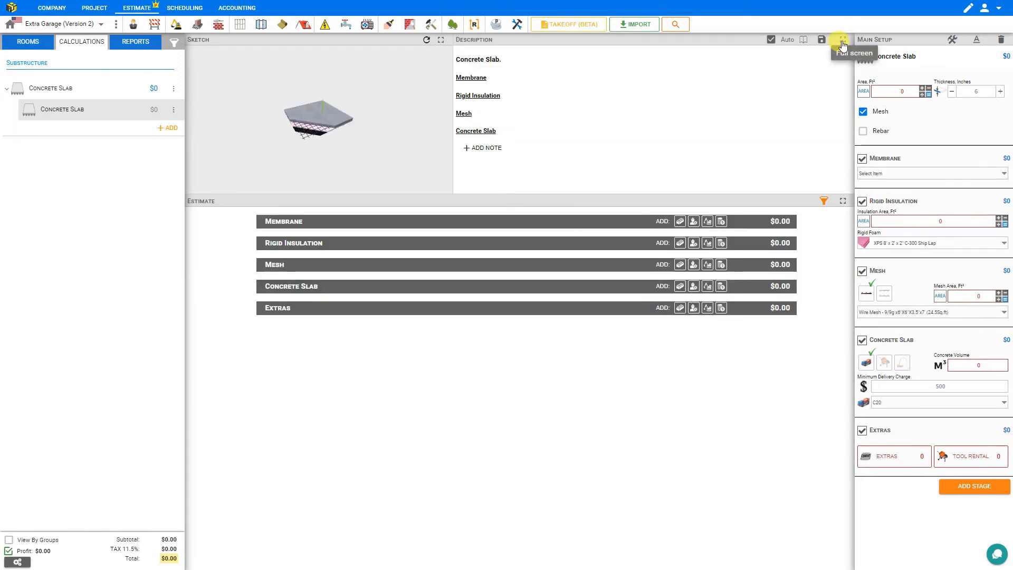
{"action": "left_click", "coordinate": [426, 40]}
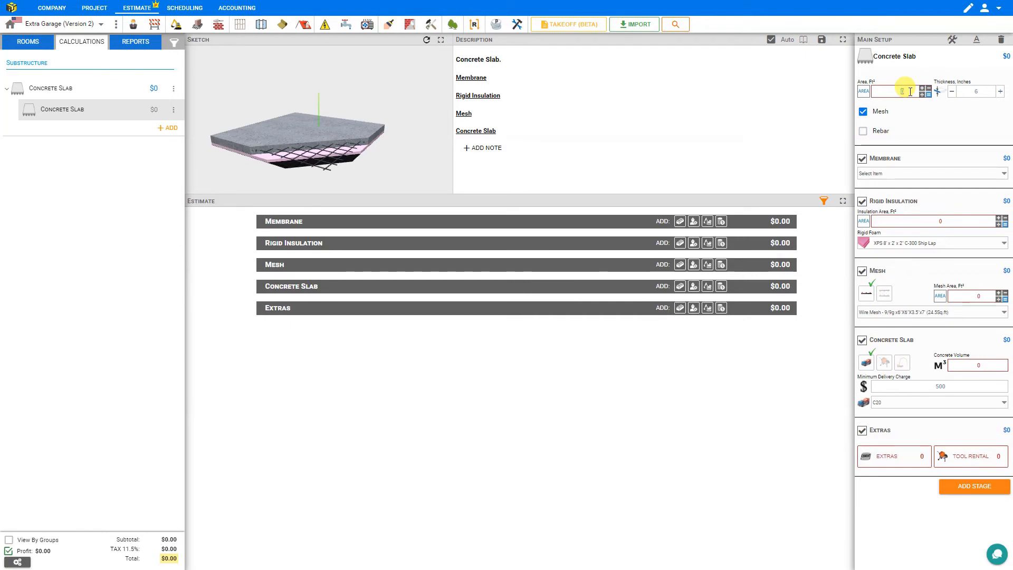
{"action": "type", "text": "800"}
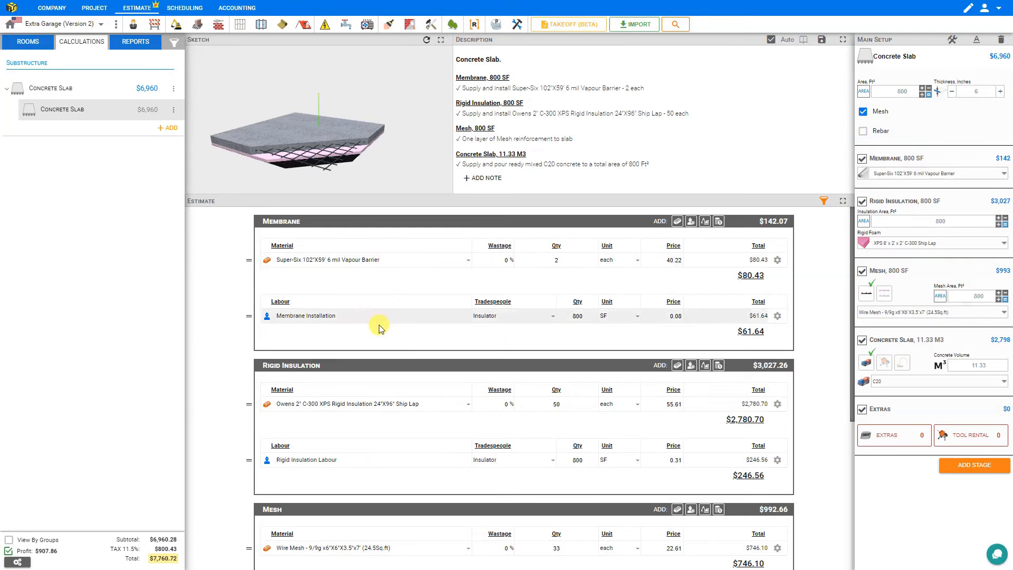
{"action": "scroll", "coordinate": [391, 338], "scroll_direction": "down", "scroll_amount": 5}
{"action": "scroll", "coordinate": [429, 334], "scroll_direction": "up", "scroll_amount": 5}
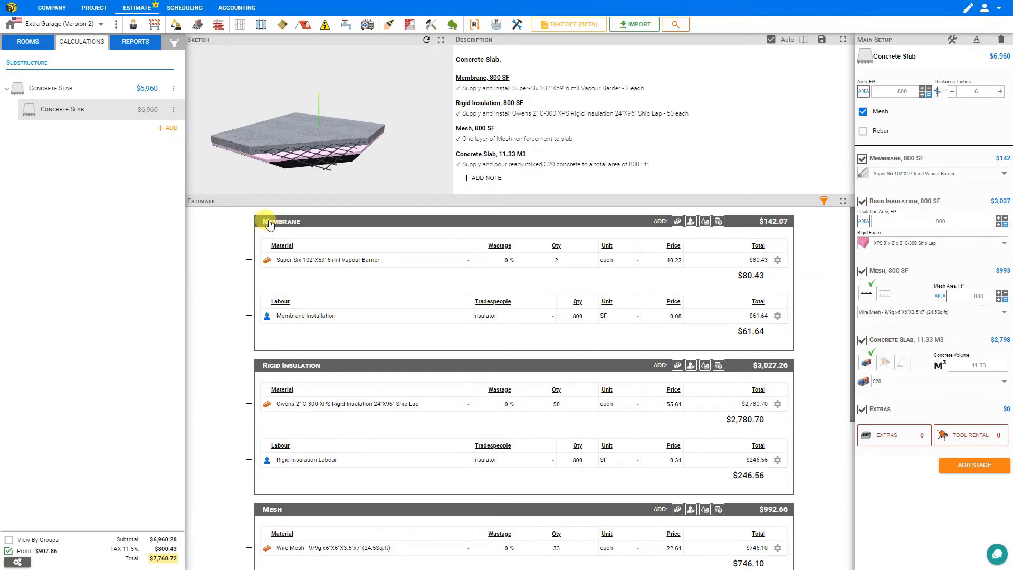
{"action": "left_click", "coordinate": [862, 159]}
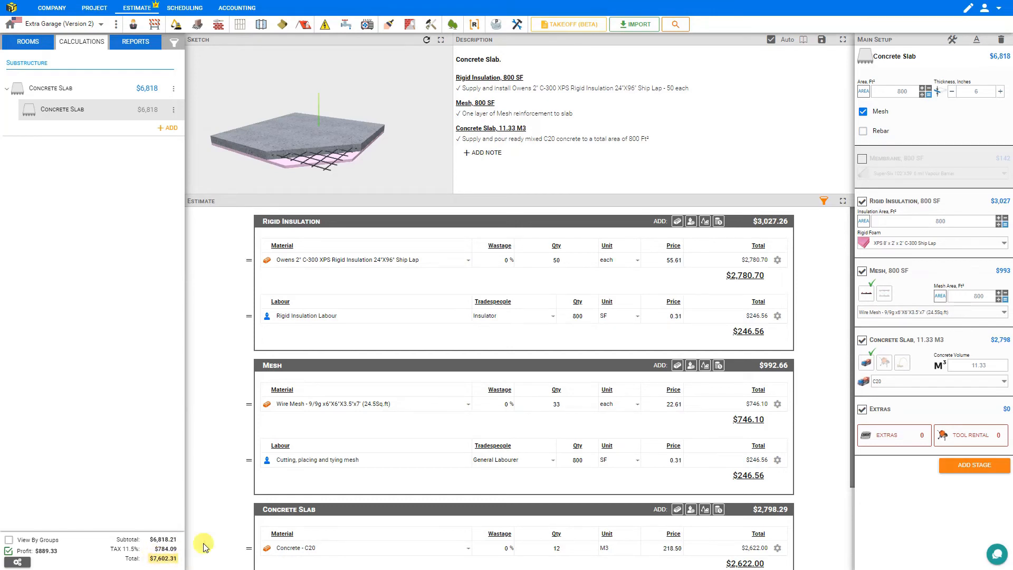
{"action": "left_click", "coordinate": [861, 160]}
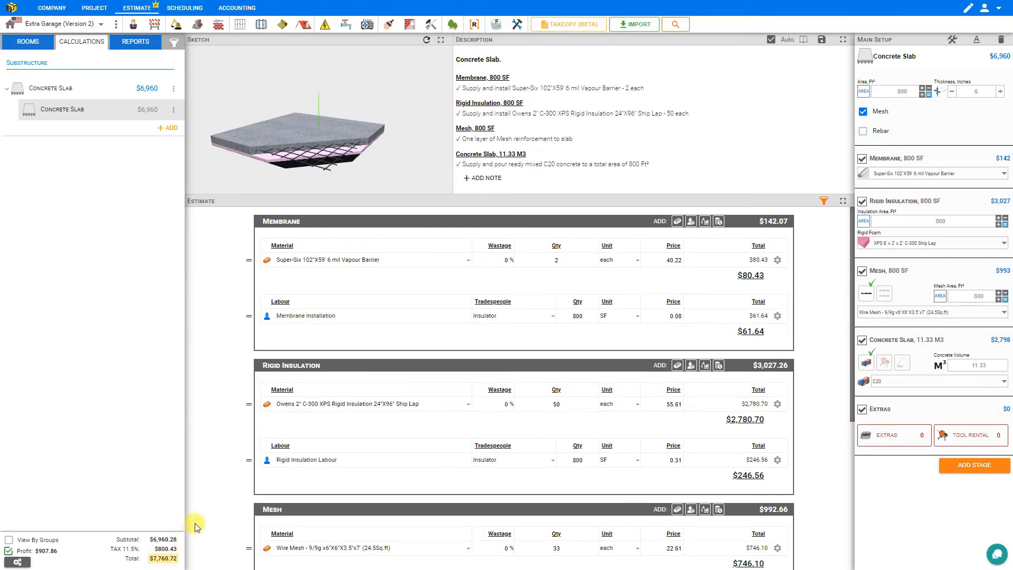
Open the Area Calculator, copy then delete the Main Garage area, and add a new Section 1
{"action": "left_click", "coordinate": [927, 93]}
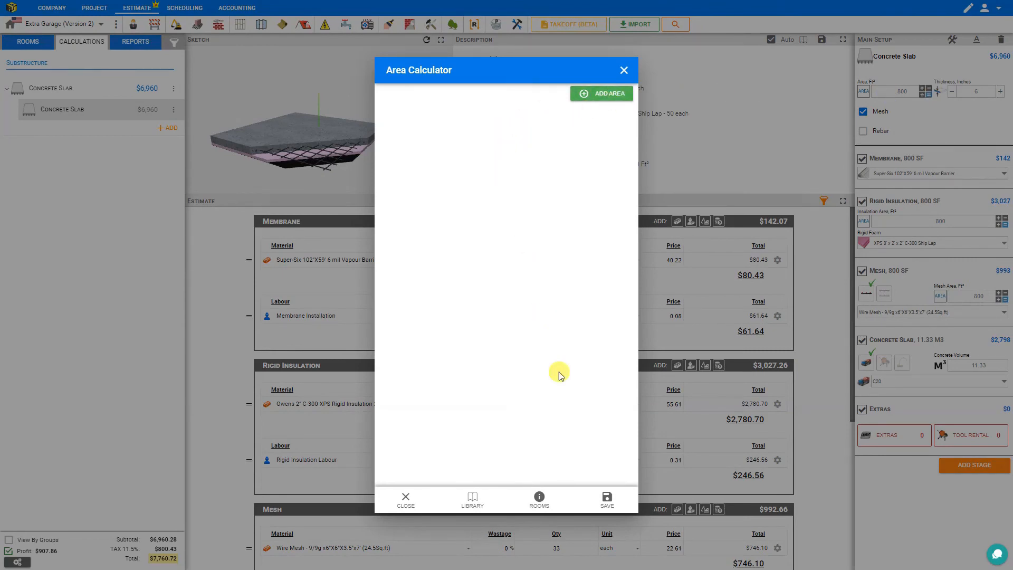
{"action": "left_click", "coordinate": [539, 500]}
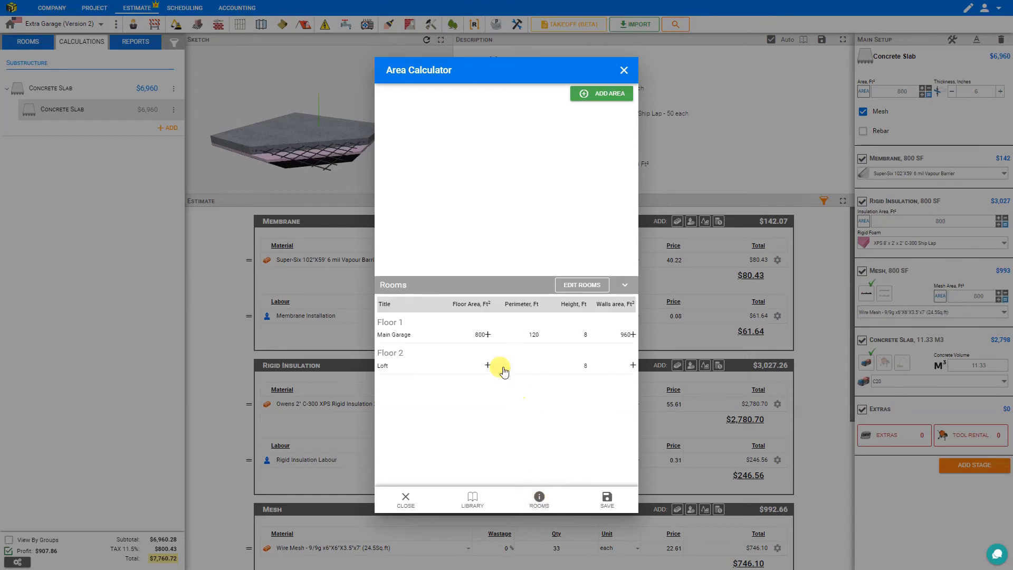
{"action": "left_click", "coordinate": [487, 336]}
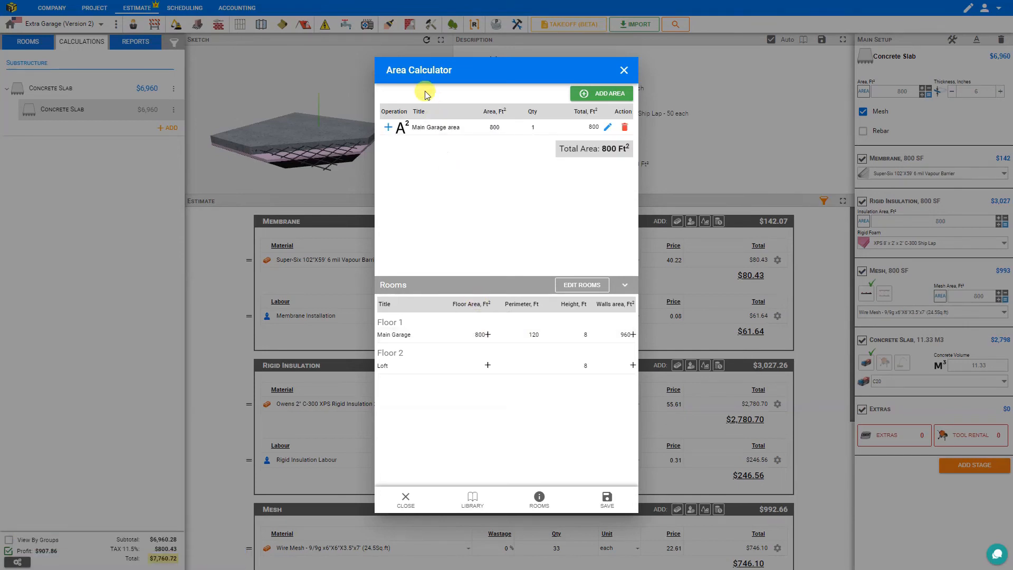
{"action": "left_click", "coordinate": [425, 128]}
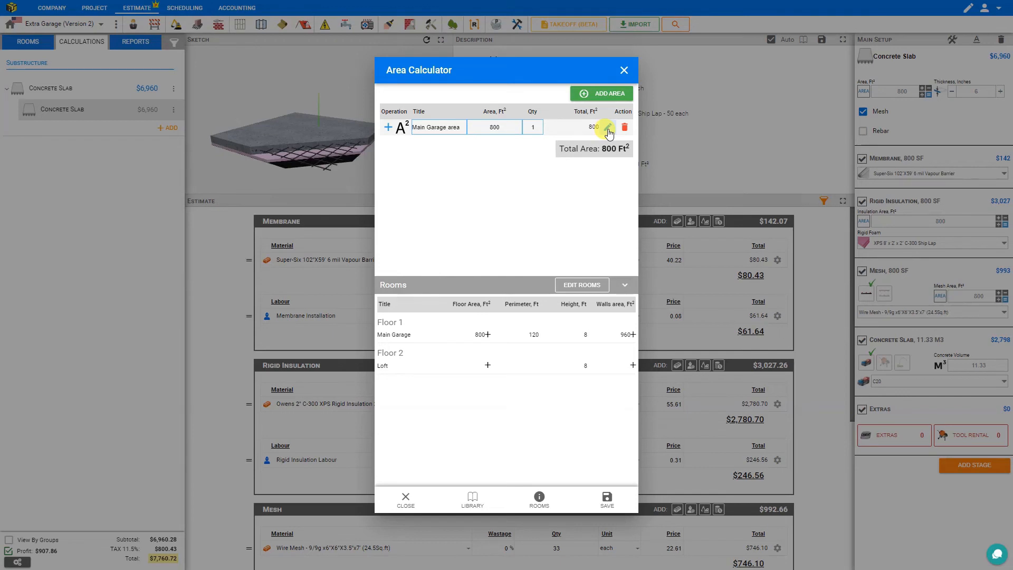
{"action": "left_click", "coordinate": [625, 127]}
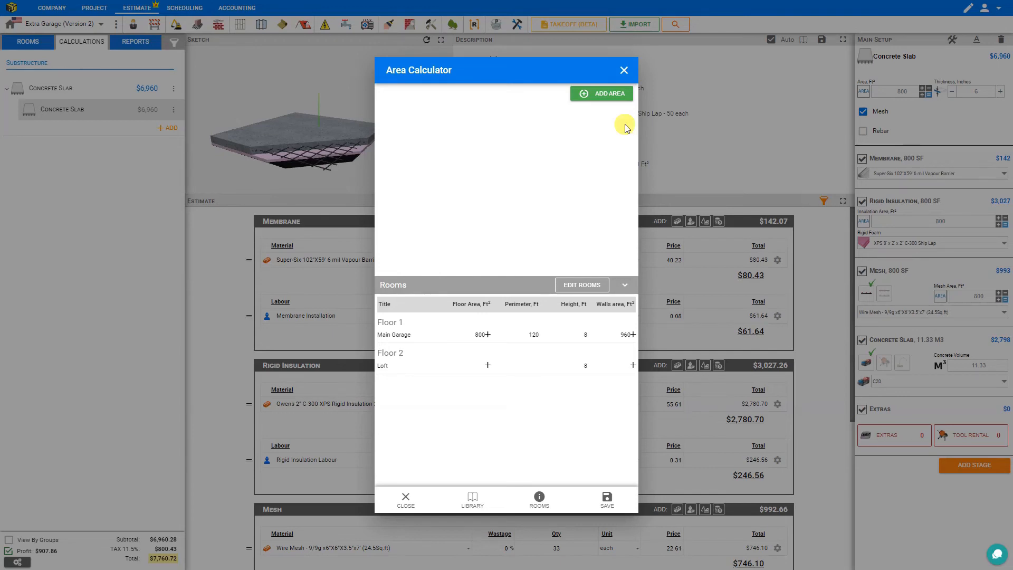
{"action": "left_click", "coordinate": [624, 285]}
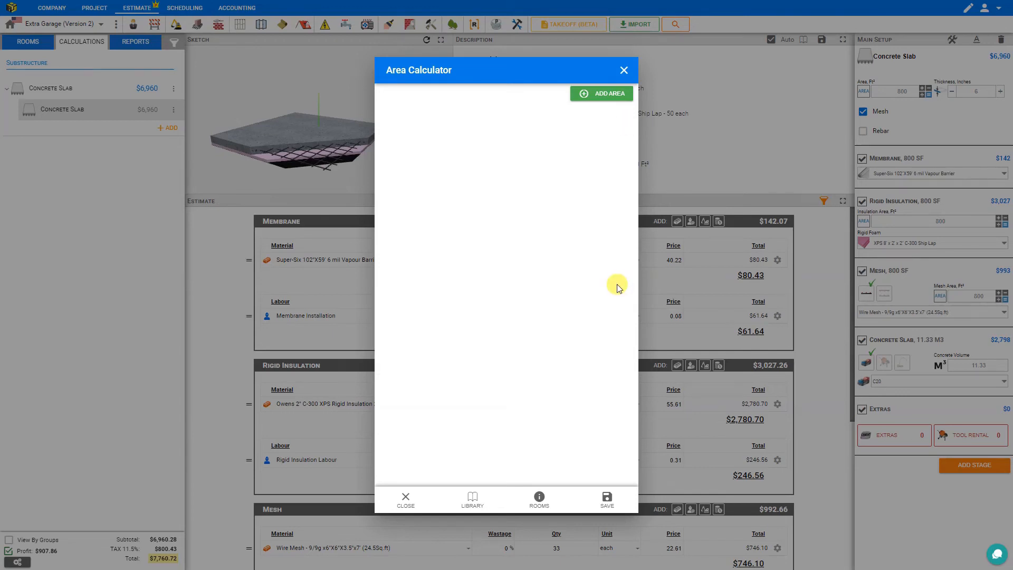
{"action": "left_click", "coordinate": [600, 95]}
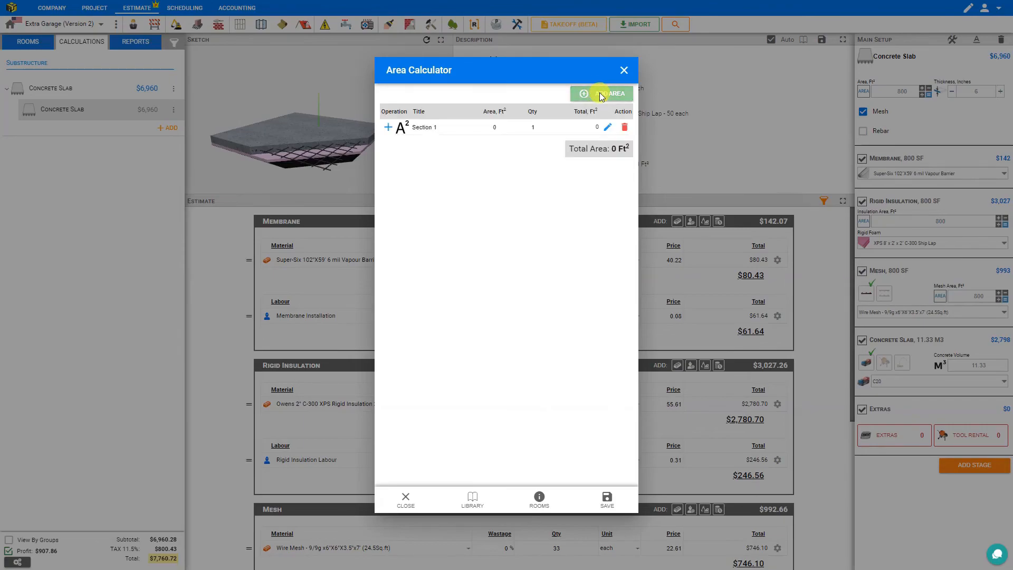
{"action": "left_click", "coordinate": [604, 128]}
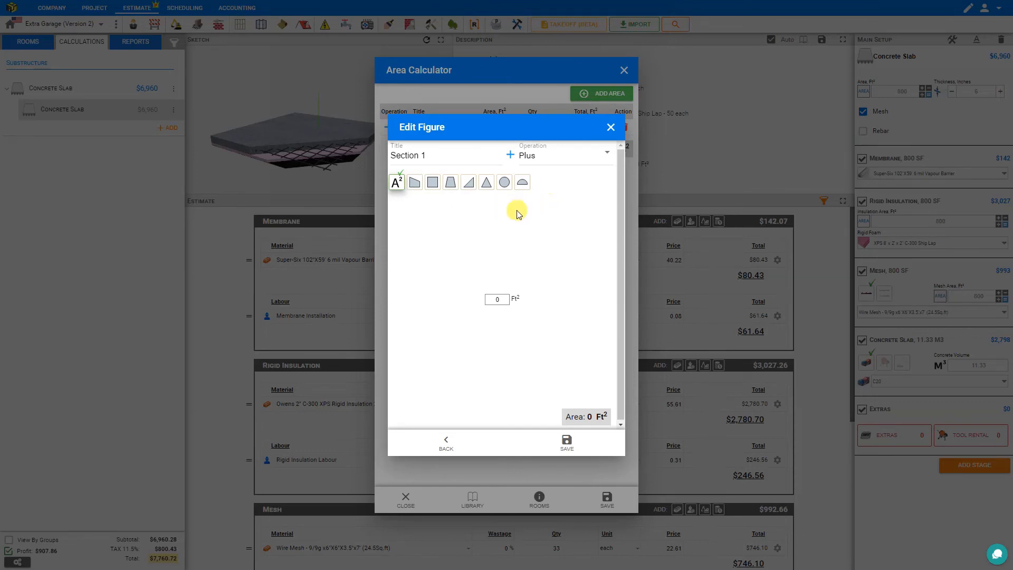
Measure Section 1 as a 20 by 10 ft rectangle of 200 ft²
{"action": "left_click", "coordinate": [433, 185]}
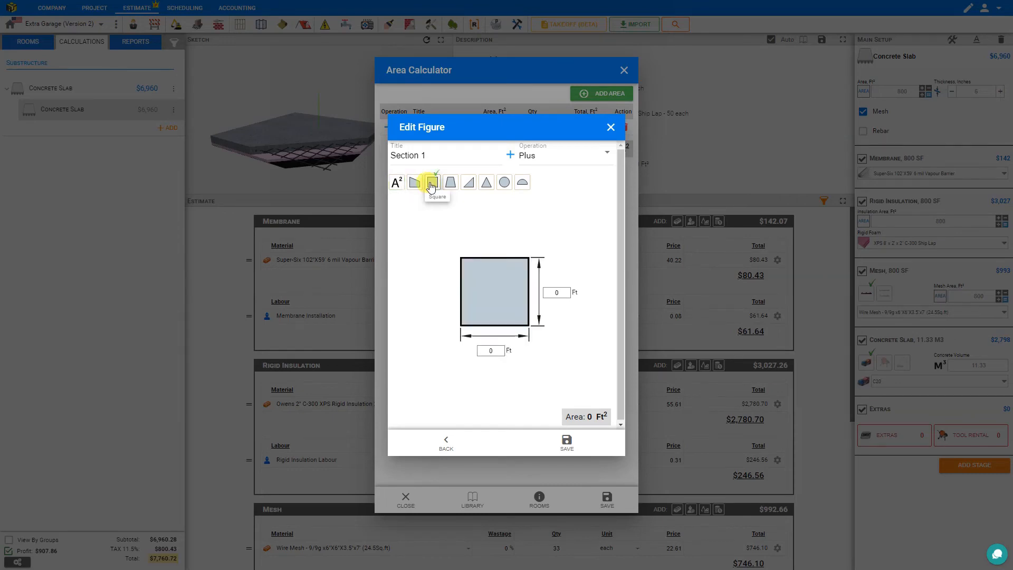
{"action": "left_click", "coordinate": [493, 350]}
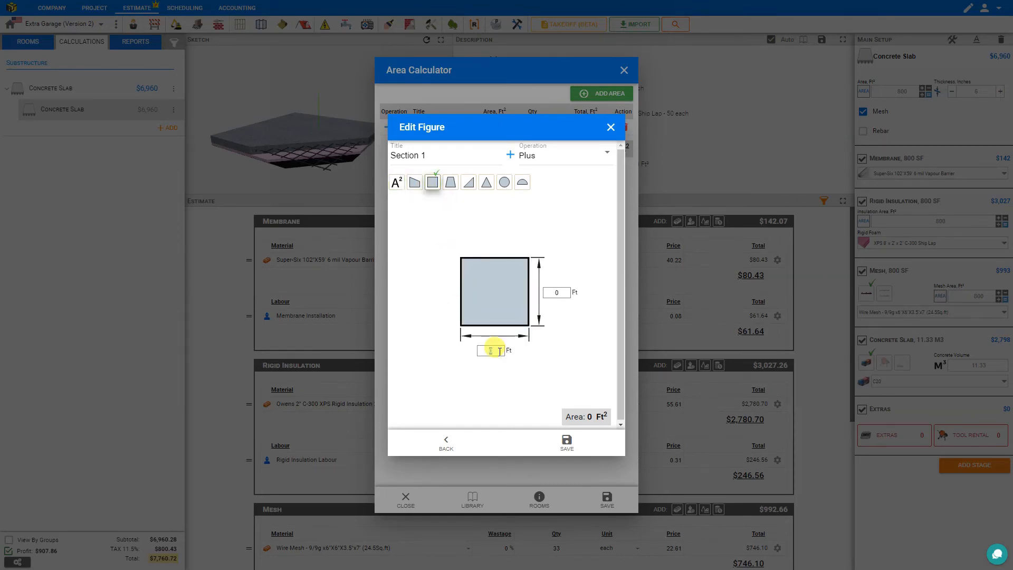
{"action": "type", "text": "20"}
{"action": "left_click", "coordinate": [556, 292]}
{"action": "type", "text": "10"}
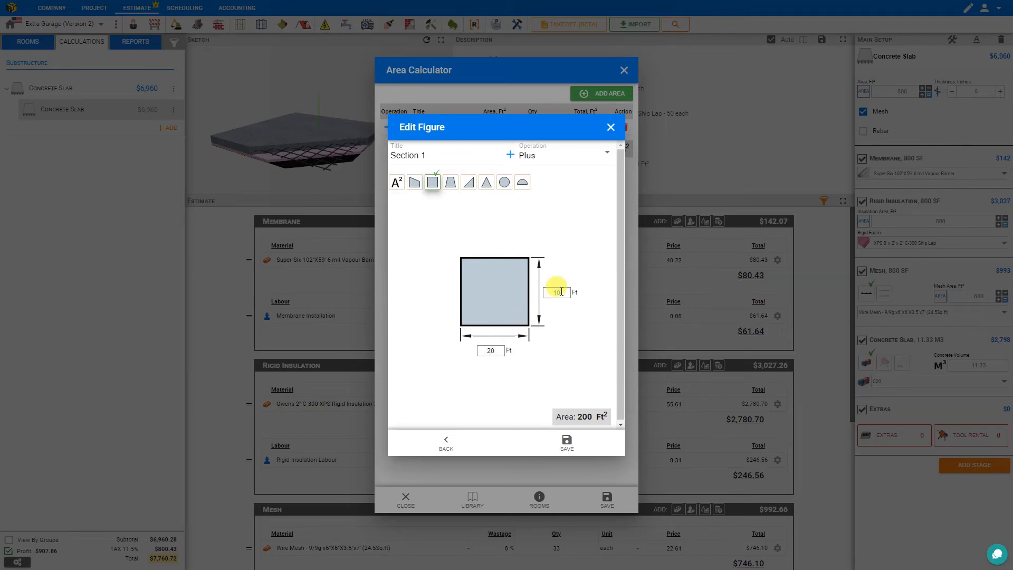
{"action": "left_click", "coordinate": [566, 442]}
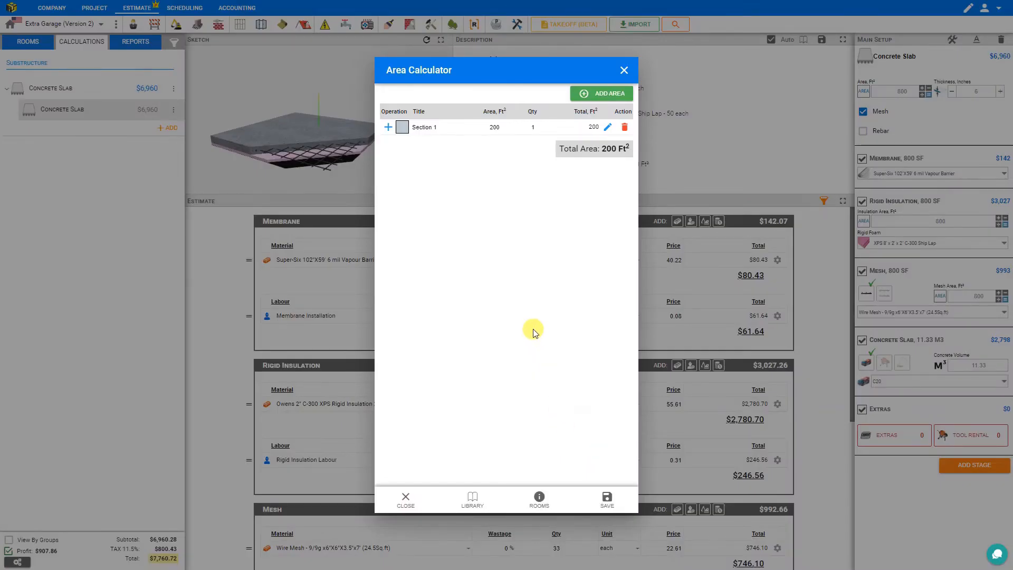
Add Section 2 as a 20 ft square of 400 ft² and review both rows
{"action": "left_click", "coordinate": [608, 95]}
{"action": "left_click", "coordinate": [608, 143]}
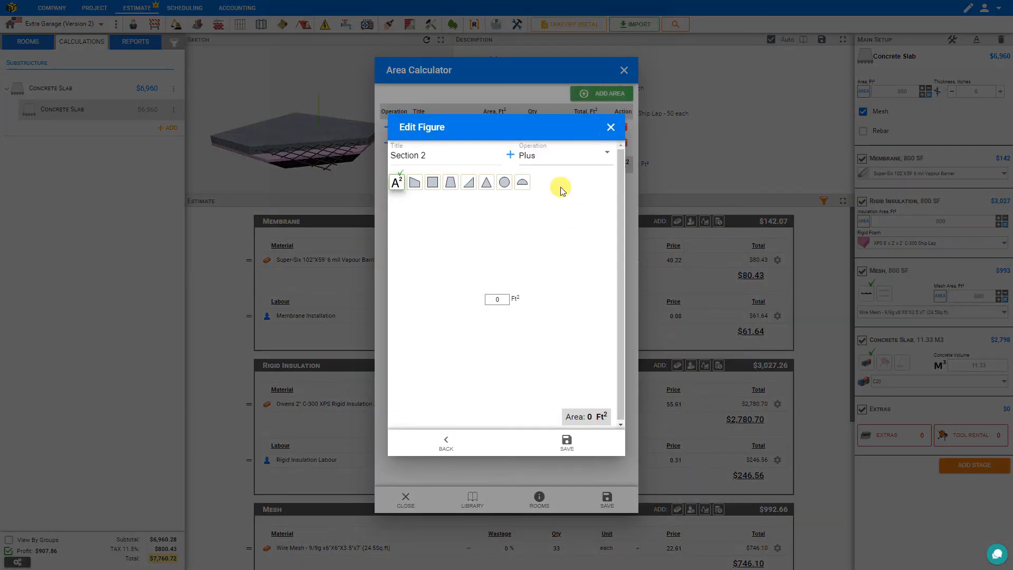
{"action": "left_click", "coordinate": [433, 186]}
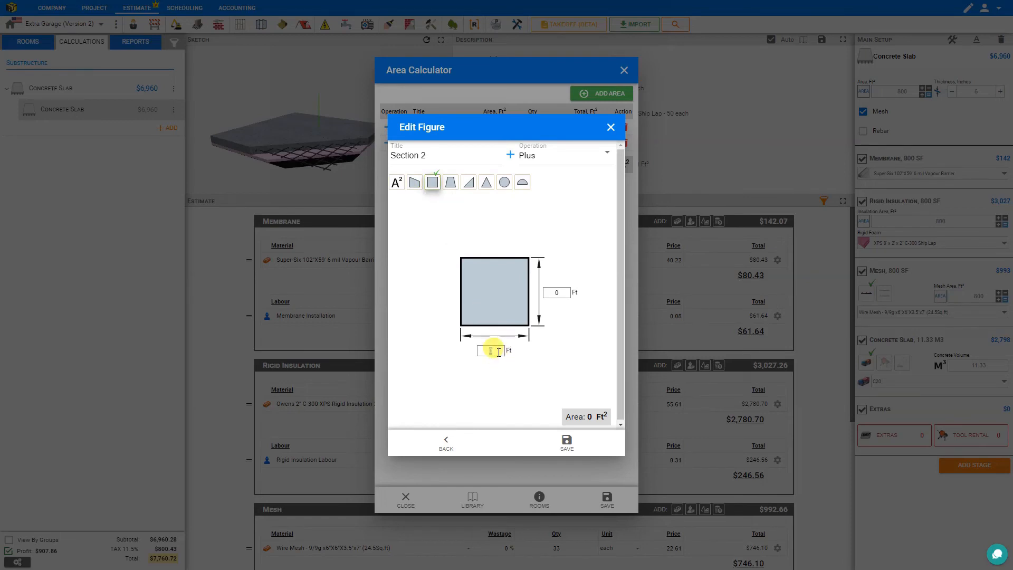
{"action": "left_click", "coordinate": [555, 291]}
{"action": "type", "text": "20"}
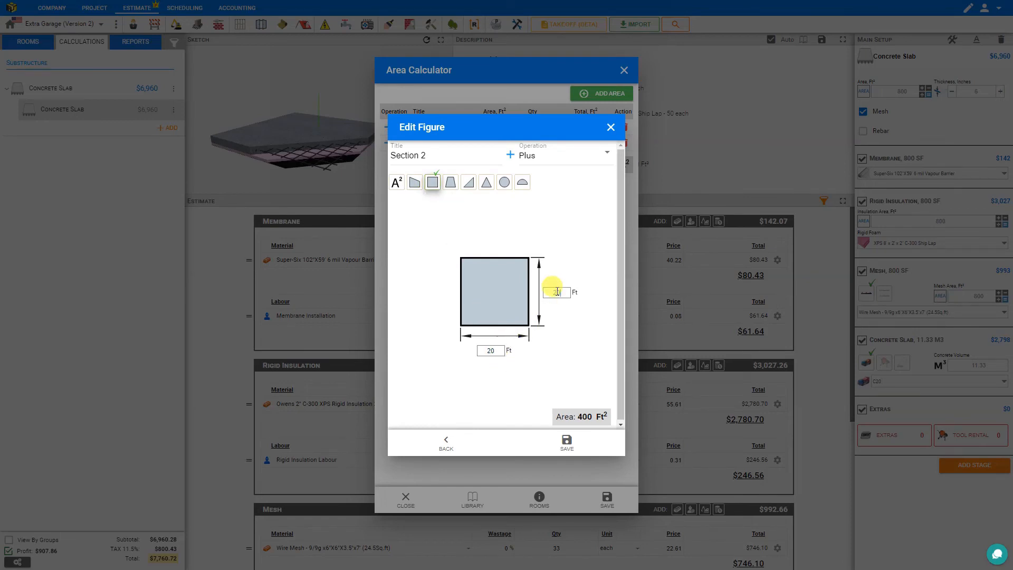
{"action": "left_click", "coordinate": [568, 446]}
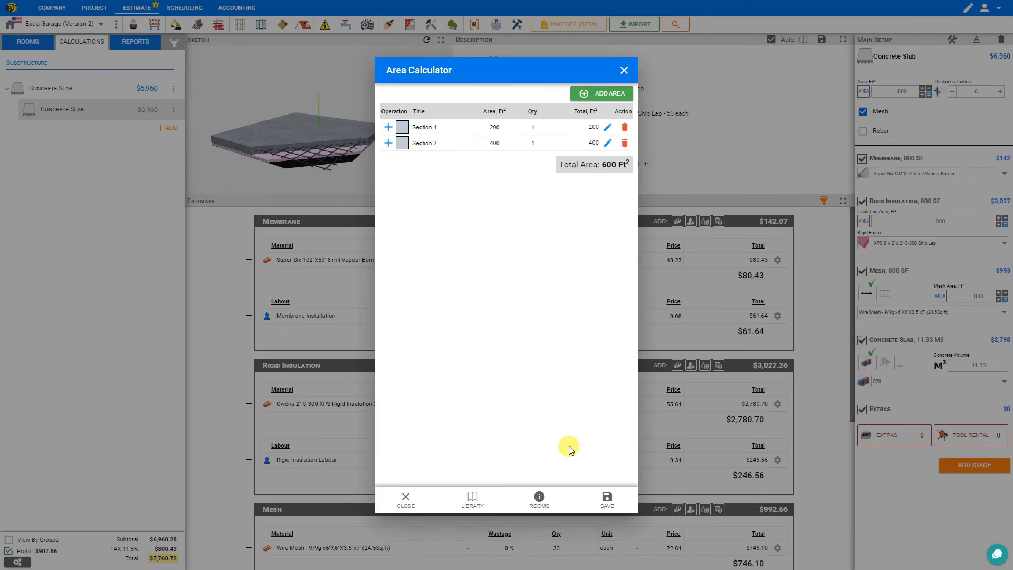
{"action": "left_click", "coordinate": [607, 128]}
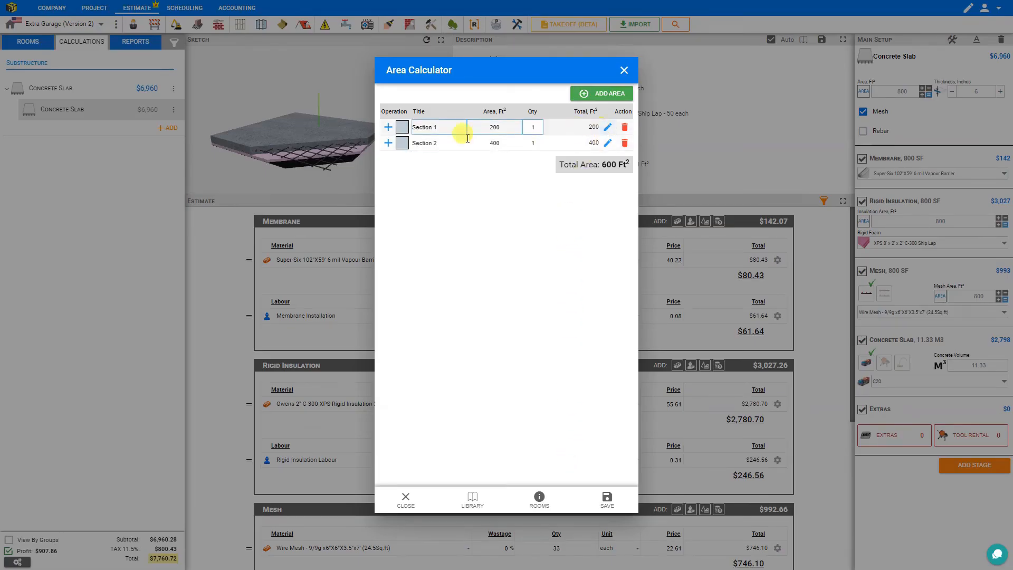
{"action": "left_click", "coordinate": [593, 140]}
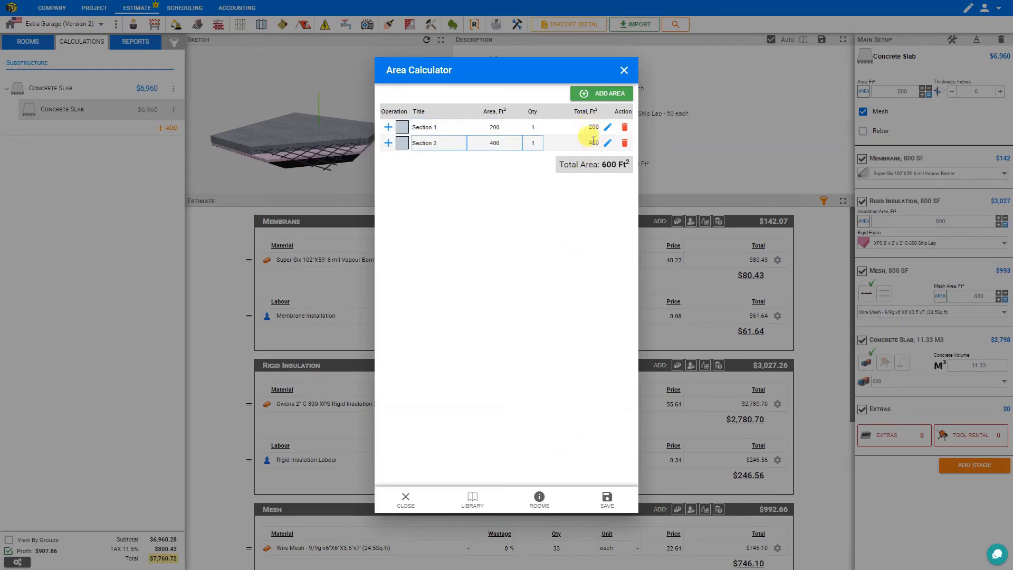
{"action": "left_click", "coordinate": [582, 168]}
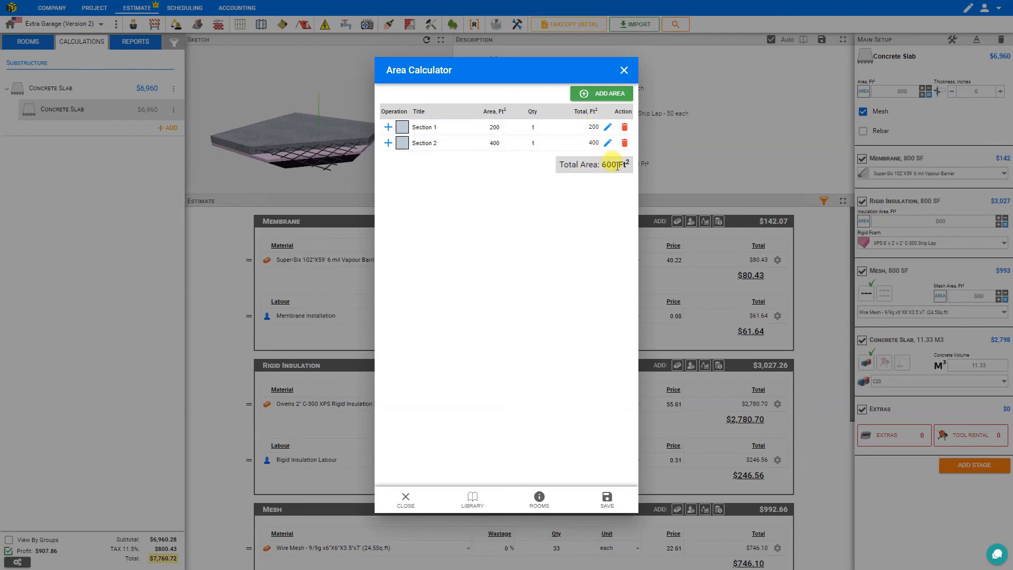
Add a Section 3 and try trapezoid, quadrilateral, right triangle and circle shapes without sizing it
{"action": "left_click", "coordinate": [600, 96]}
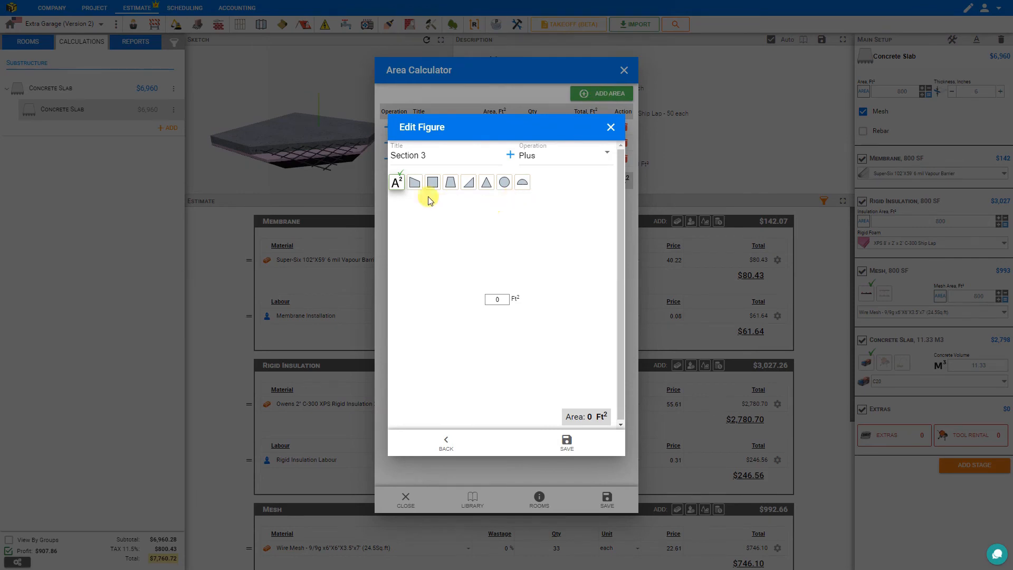
{"action": "left_click", "coordinate": [415, 185]}
{"action": "left_click", "coordinate": [450, 184]}
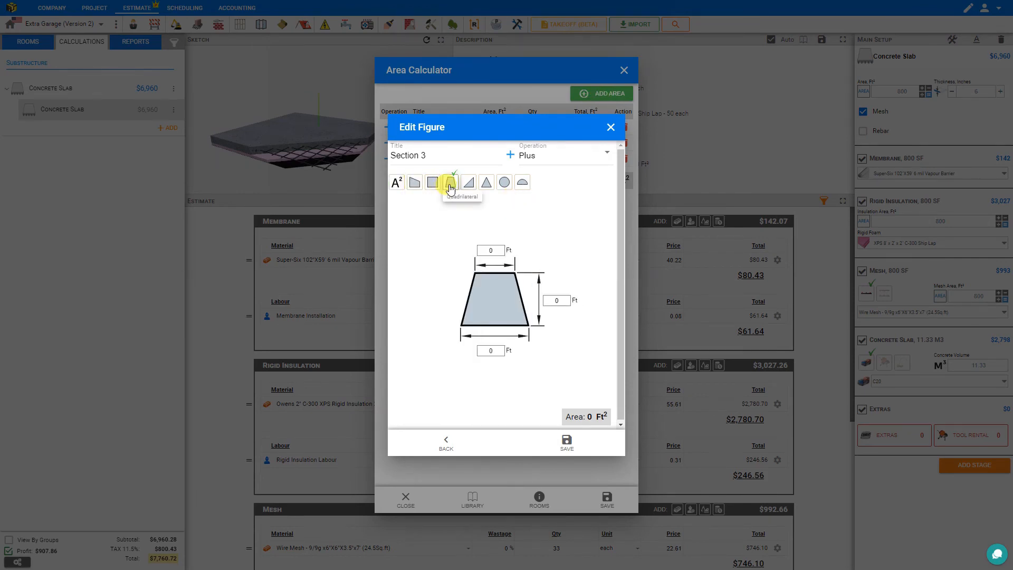
{"action": "left_click", "coordinate": [469, 186]}
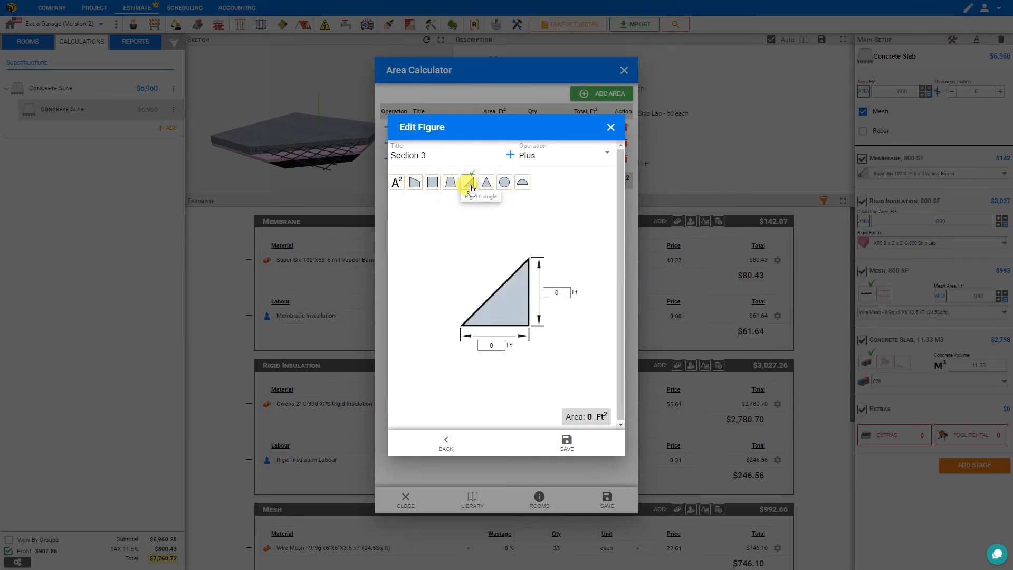
{"action": "left_click", "coordinate": [504, 184]}
{"action": "left_click", "coordinate": [450, 183]}
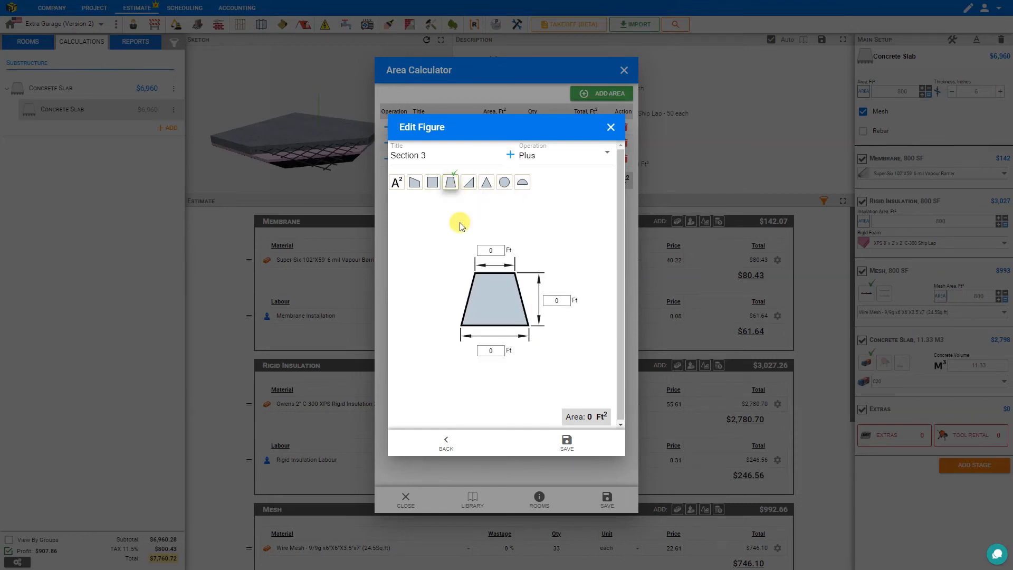
{"action": "left_click", "coordinate": [610, 127]}
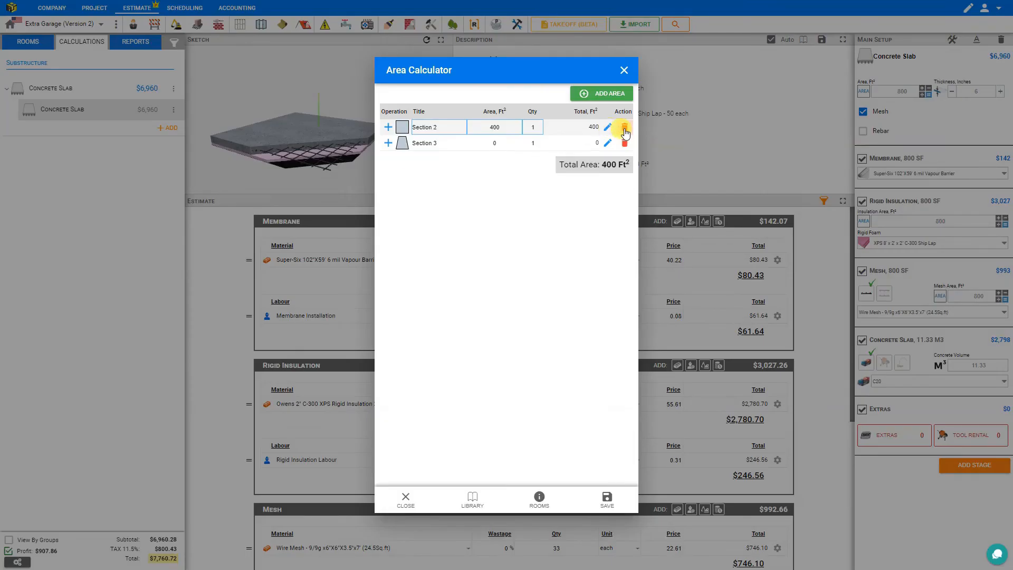
Delete Sections 2 and 3 and show the rooms list with Main Garage at 800 ft²
{"action": "left_click", "coordinate": [625, 130]}
{"action": "left_click", "coordinate": [625, 130]}
{"action": "left_click", "coordinate": [539, 499]}
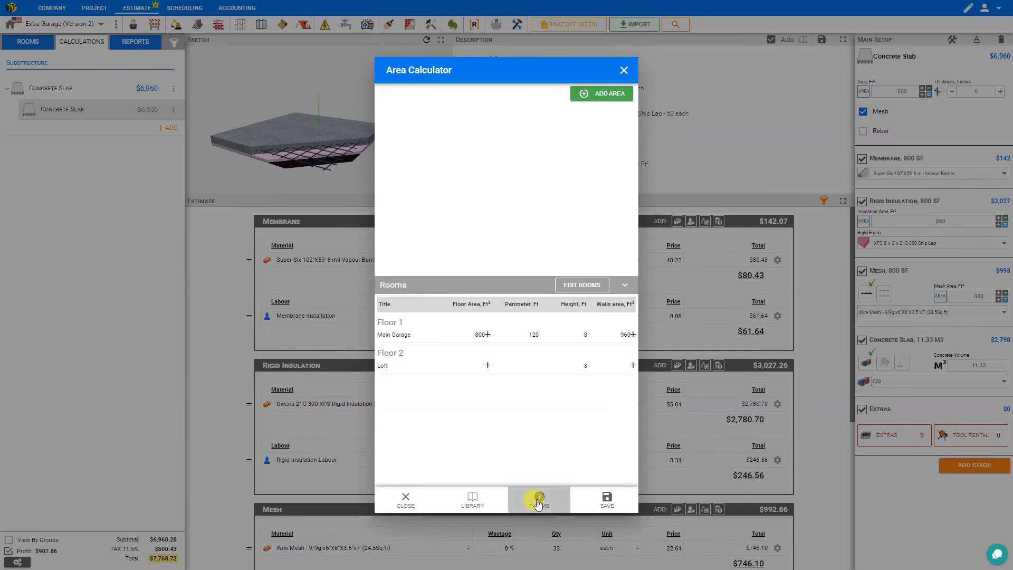
Subtract a 2 ft by 2 ft square from the Main Garage's 800 ft² so the slab uses 796 ft²
{"action": "left_click", "coordinate": [487, 335]}
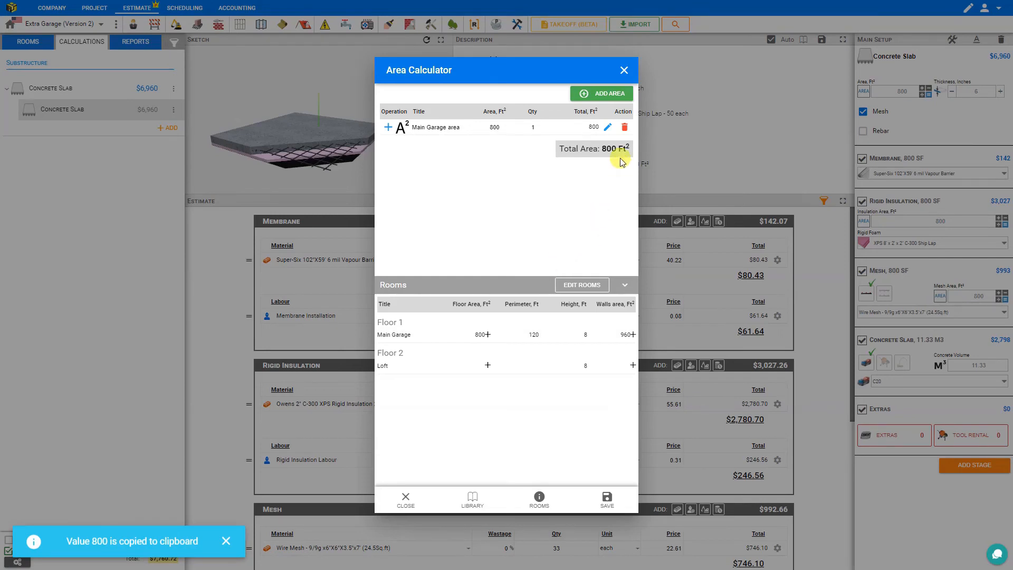
{"action": "left_click", "coordinate": [620, 95]}
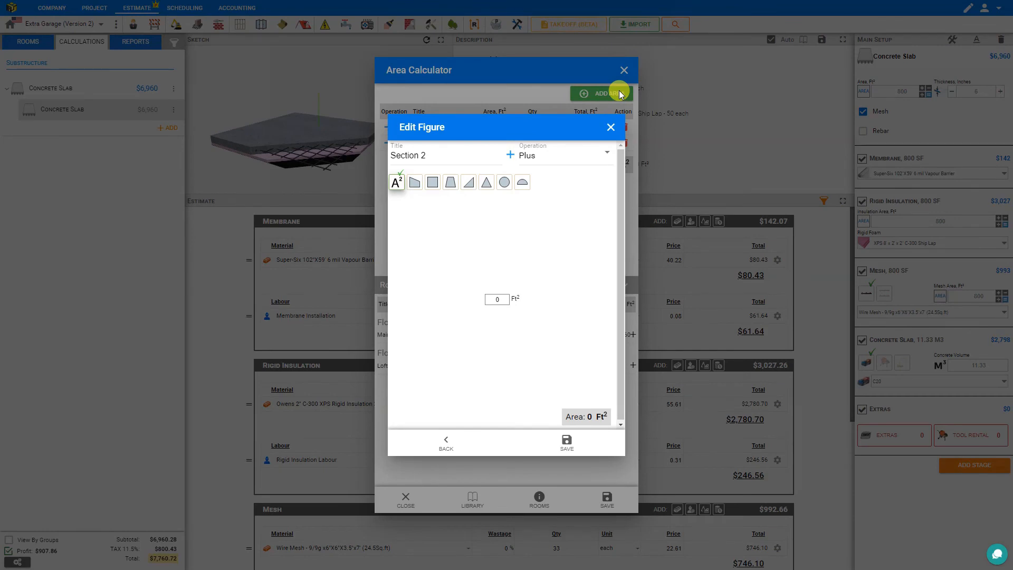
{"action": "left_click", "coordinate": [431, 183]}
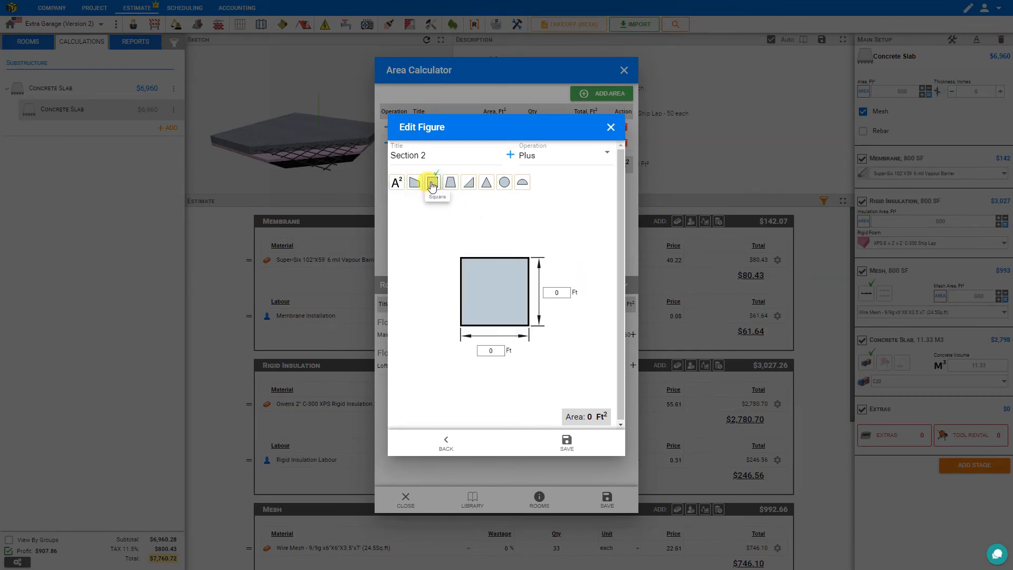
{"action": "left_click", "coordinate": [490, 351]}
{"action": "type", "text": "2"}
{"action": "left_click", "coordinate": [560, 294]}
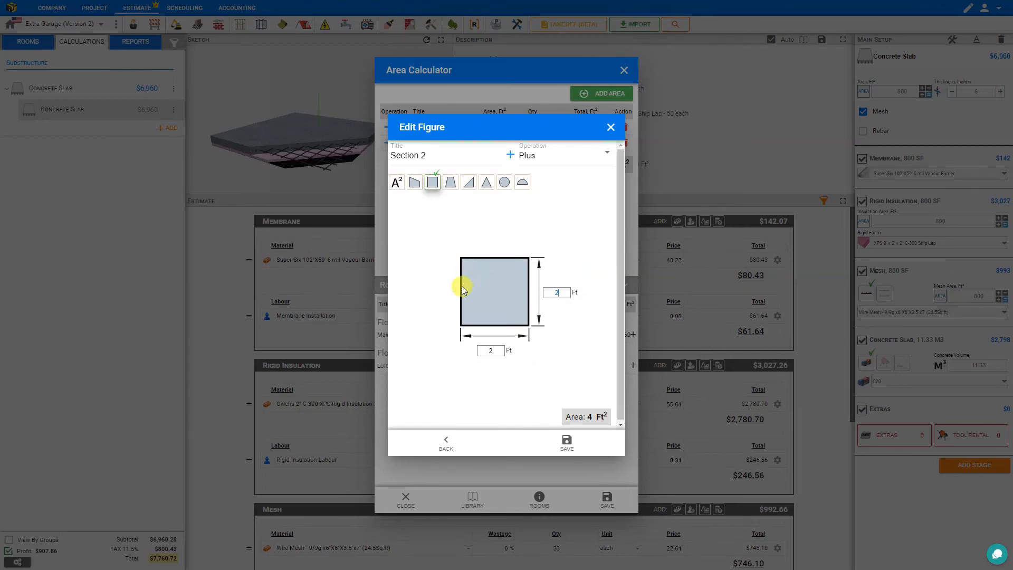
{"action": "left_click", "coordinate": [546, 160]}
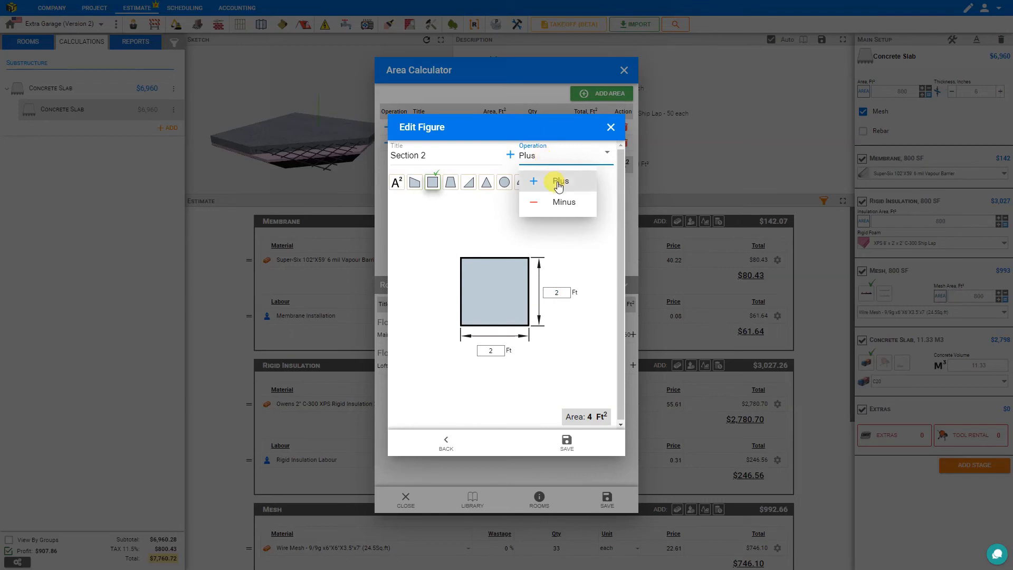
{"action": "left_click", "coordinate": [551, 203]}
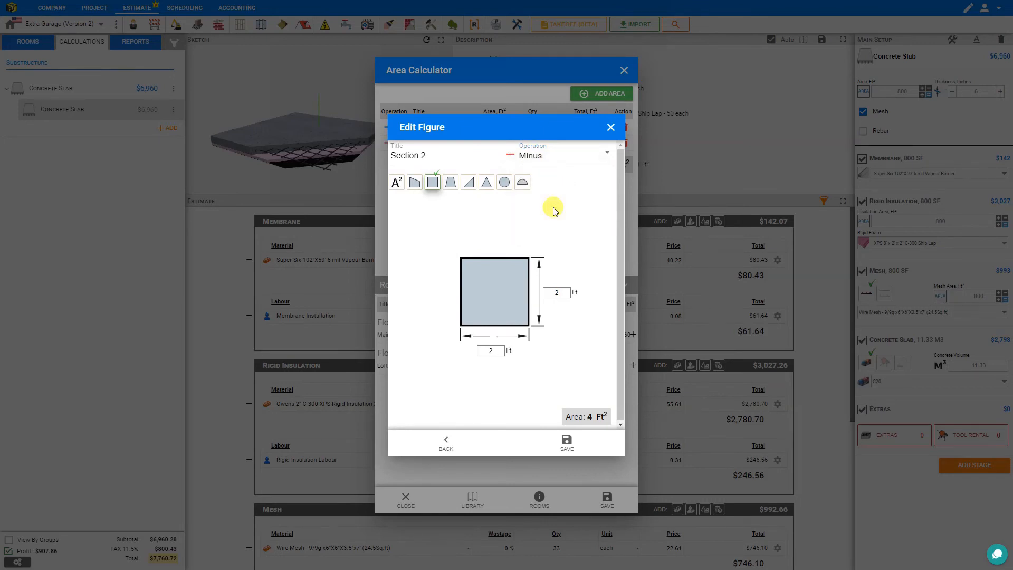
{"action": "left_click", "coordinate": [565, 442]}
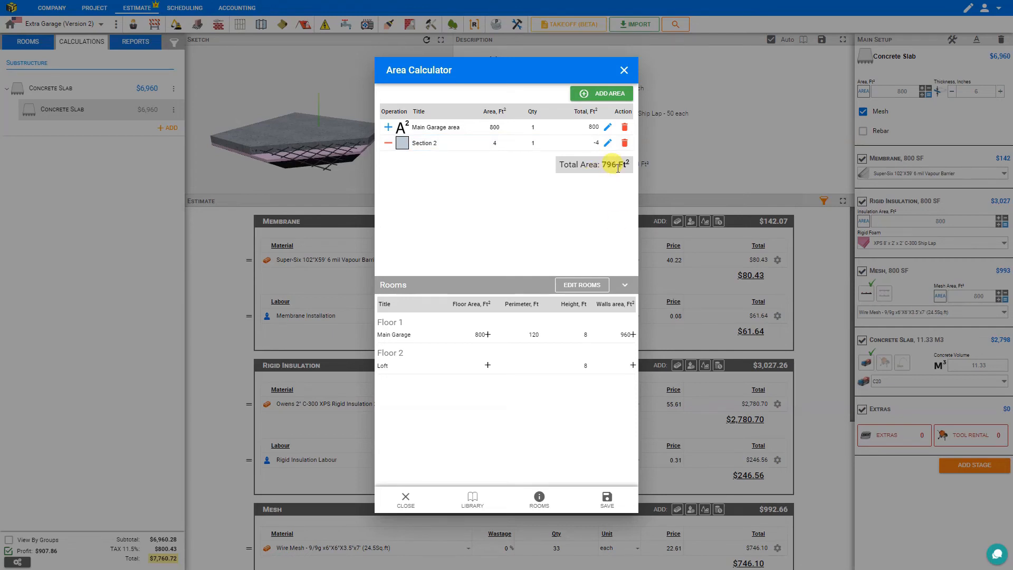
{"action": "left_click", "coordinate": [606, 498]}
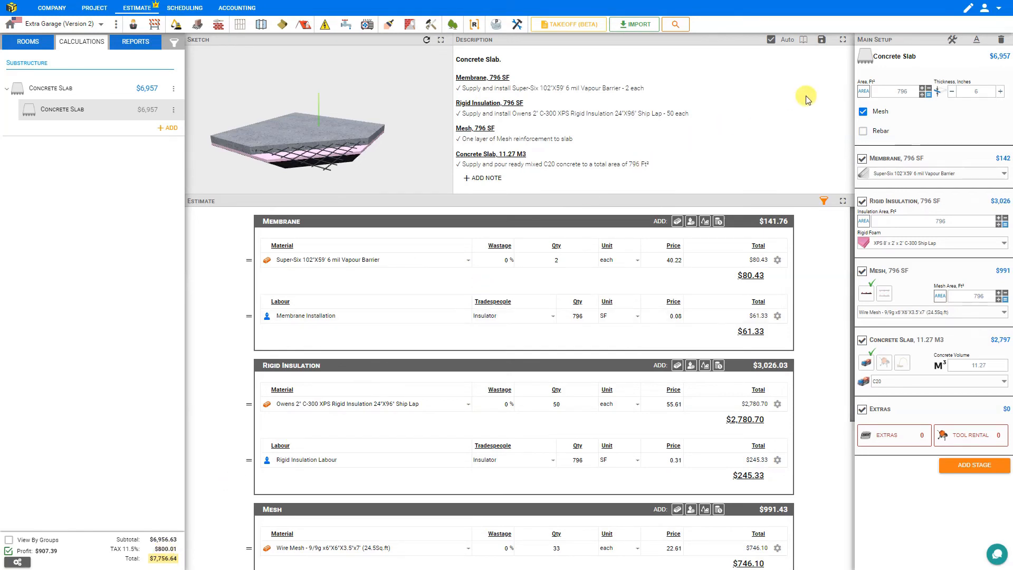
Review the slab area and thickness, then add rebar reinforcement alongside the mesh
{"action": "left_click", "coordinate": [926, 95]}
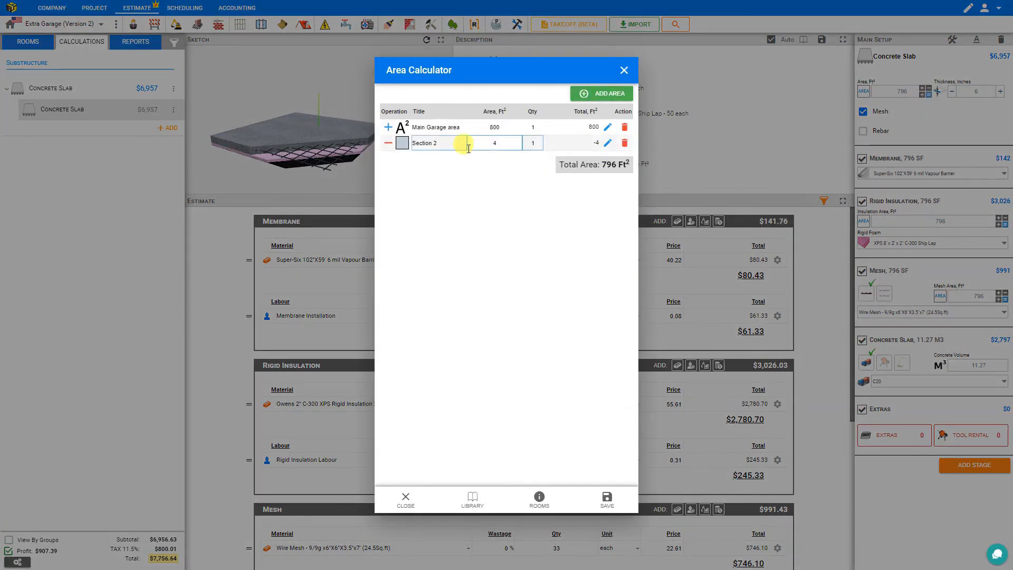
{"action": "left_click", "coordinate": [623, 69]}
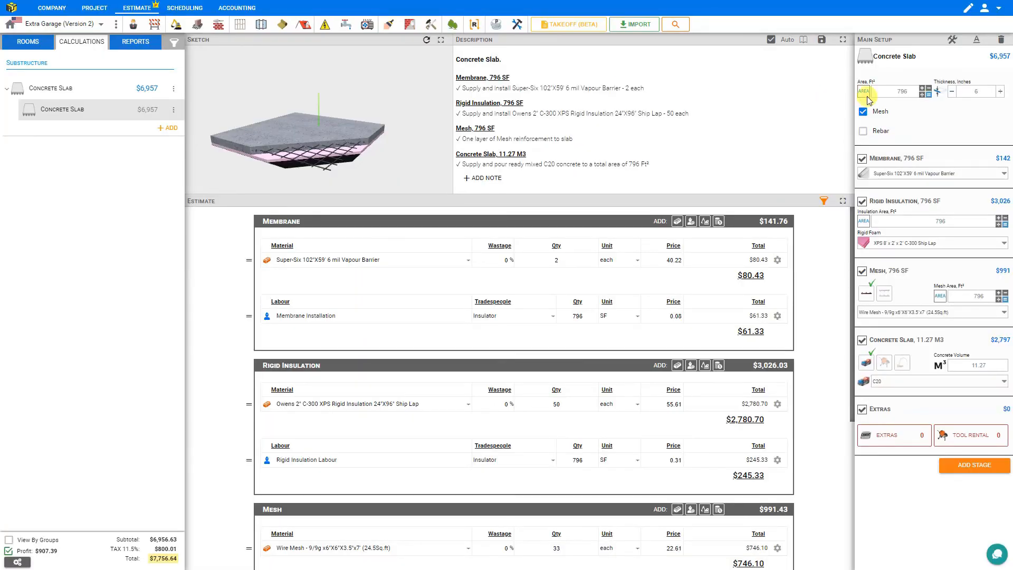
{"action": "left_click", "coordinate": [986, 90]}
{"action": "left_click", "coordinate": [1001, 92]}
{"action": "left_click", "coordinate": [864, 112]}
{"action": "left_click", "coordinate": [863, 132]}
{"action": "left_click", "coordinate": [862, 132]}
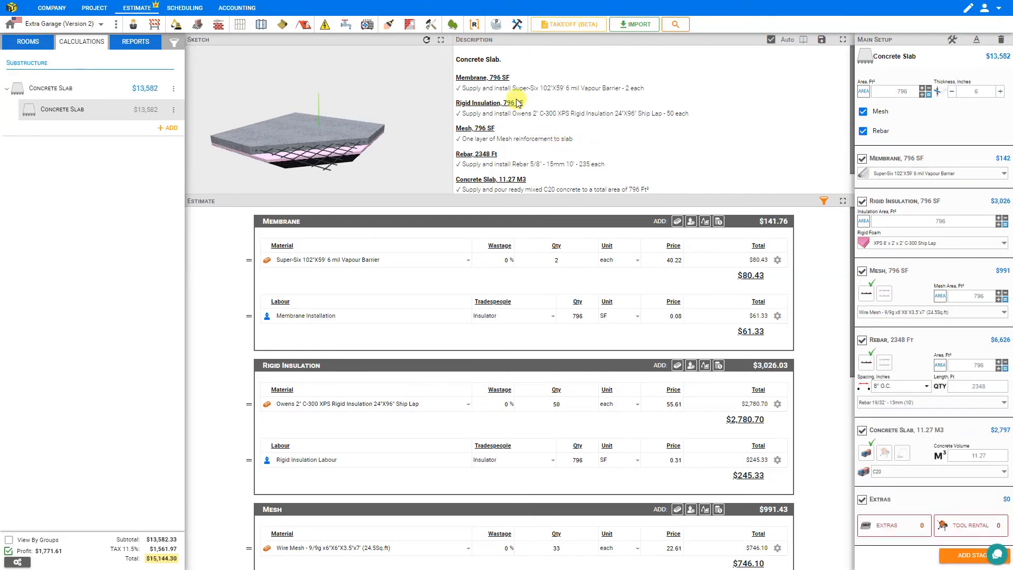
Choose the Super-Six 10'X100' 6 mil Vapour Barrier as the slab membrane
{"action": "scroll", "coordinate": [517, 103], "scroll_direction": "down", "scroll_amount": 1}
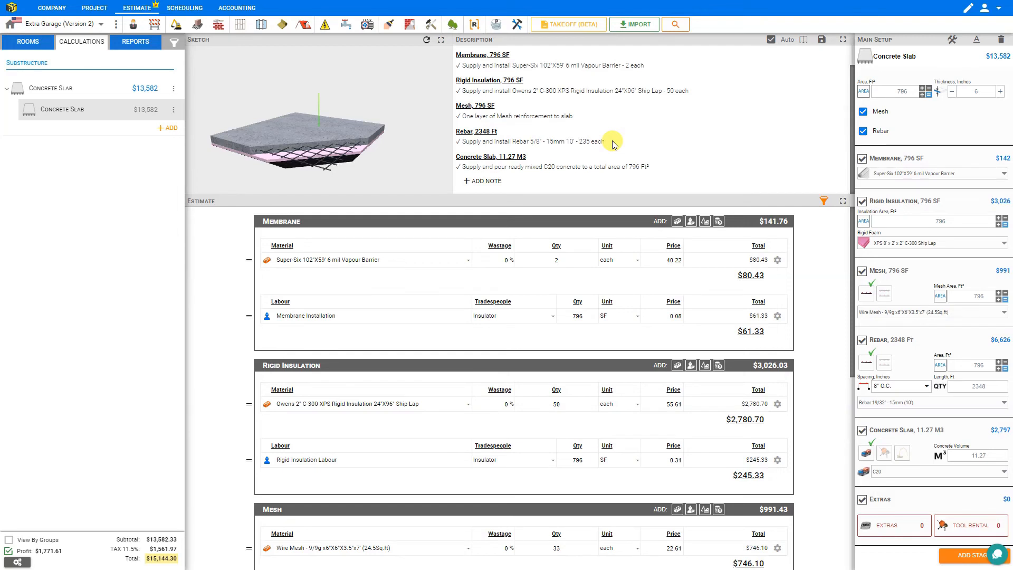
{"action": "left_click", "coordinate": [931, 174]}
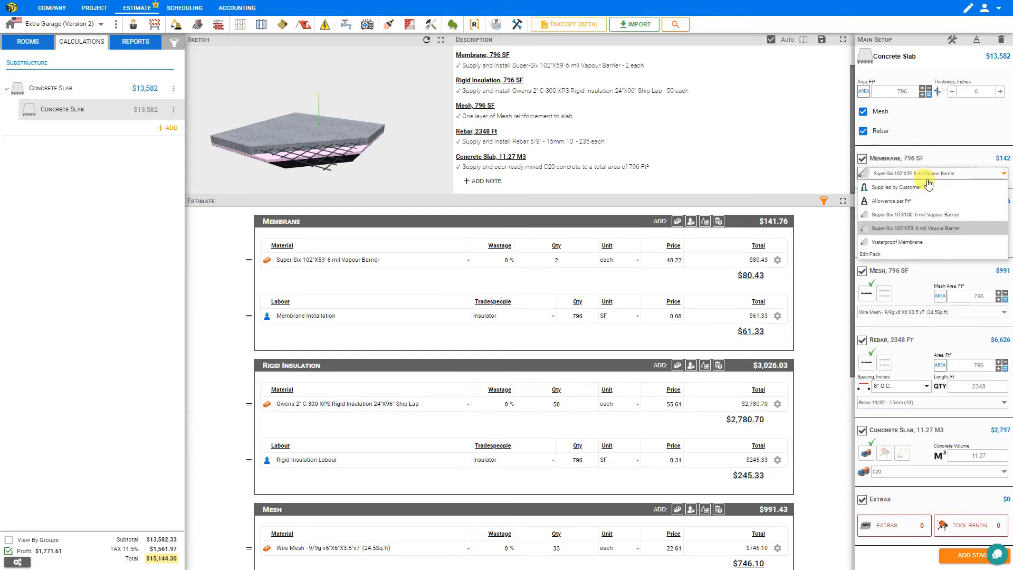
{"action": "left_click", "coordinate": [921, 216]}
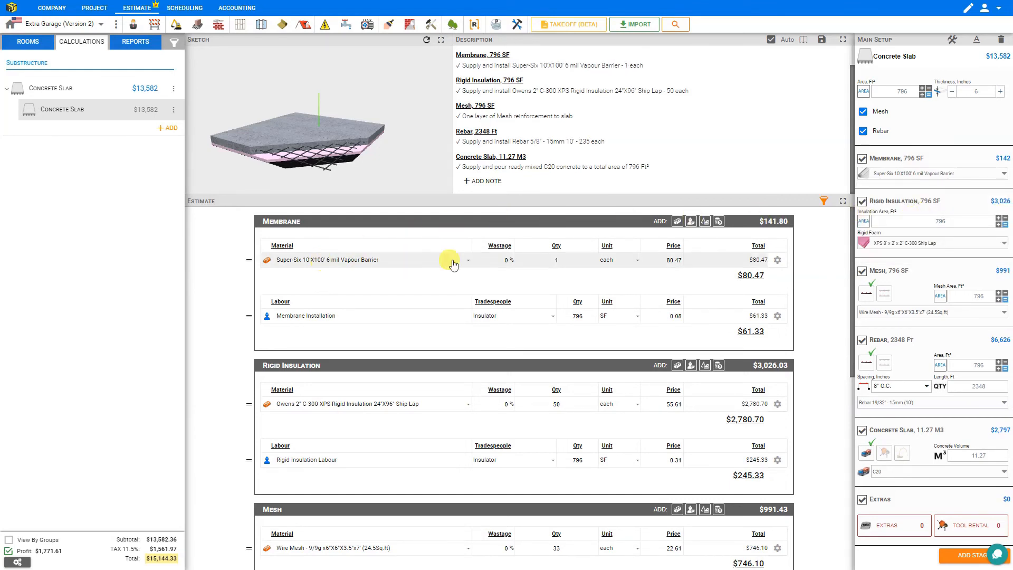
Try the vapour barrier as supplied by customer, then switch the line back to Super-Six 10'X100'
{"action": "left_click", "coordinate": [298, 265]}
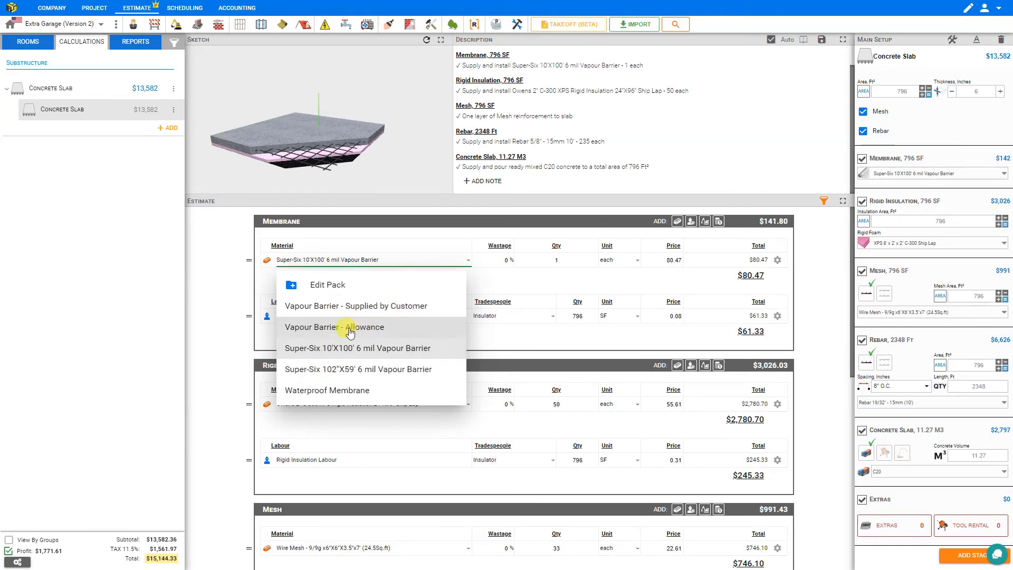
{"action": "left_click", "coordinate": [369, 306]}
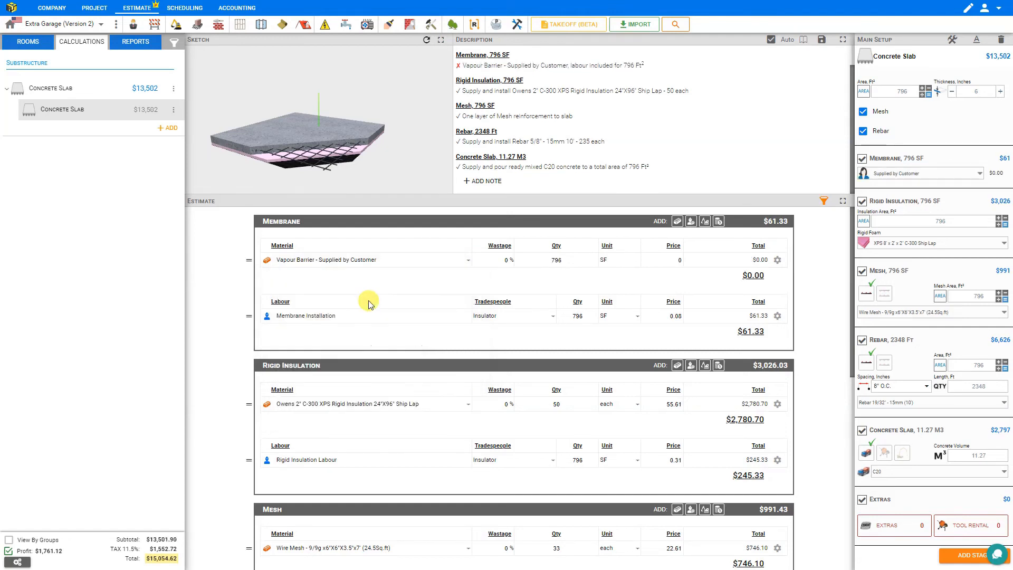
{"action": "left_click", "coordinate": [459, 66]}
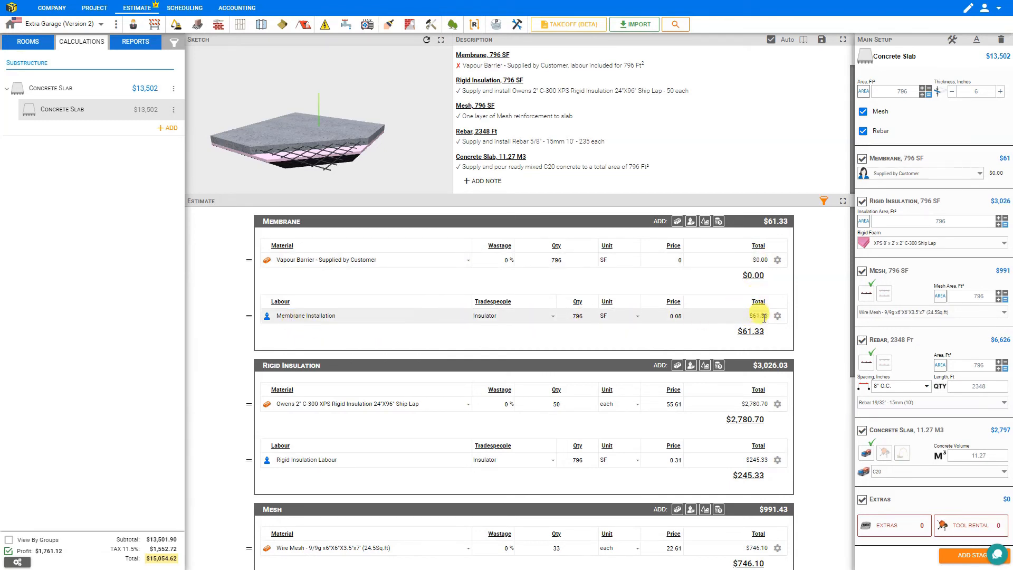
{"action": "left_click", "coordinate": [316, 259]}
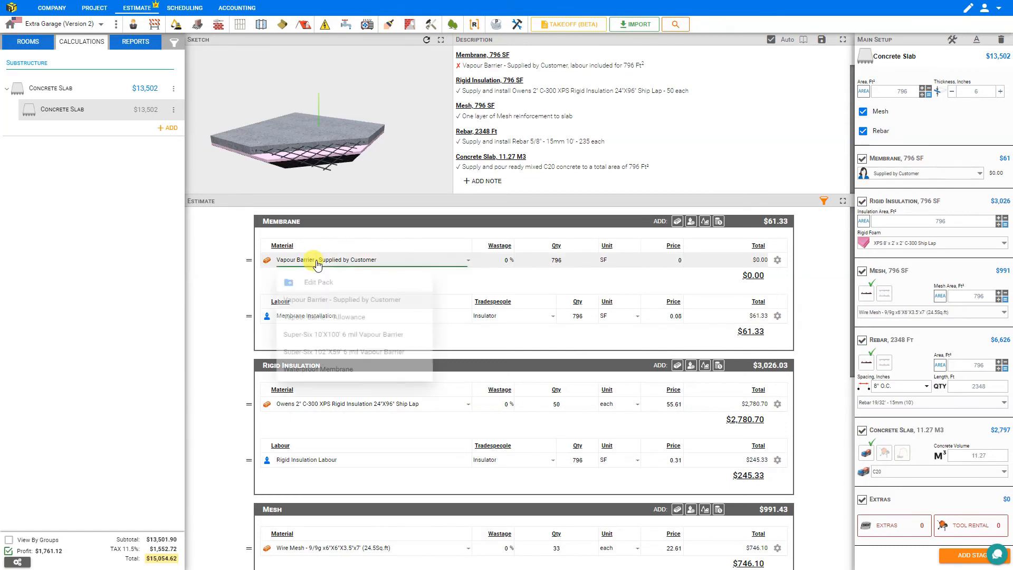
{"action": "left_click", "coordinate": [318, 347]}
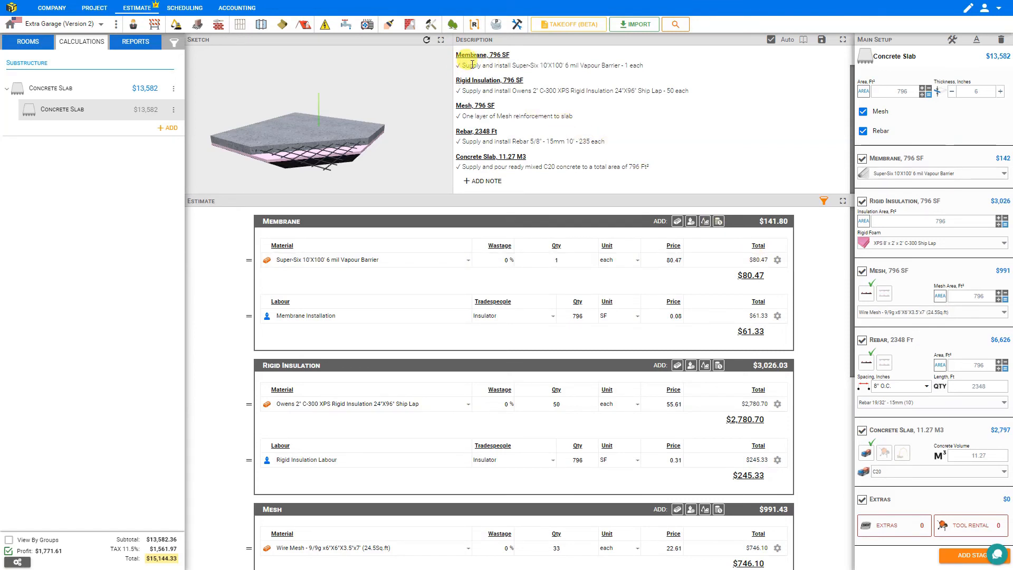
Re-enable the Rigid Insulation stage, keeping its 796 SF area and current XPS foam
{"action": "left_click", "coordinate": [863, 202]}
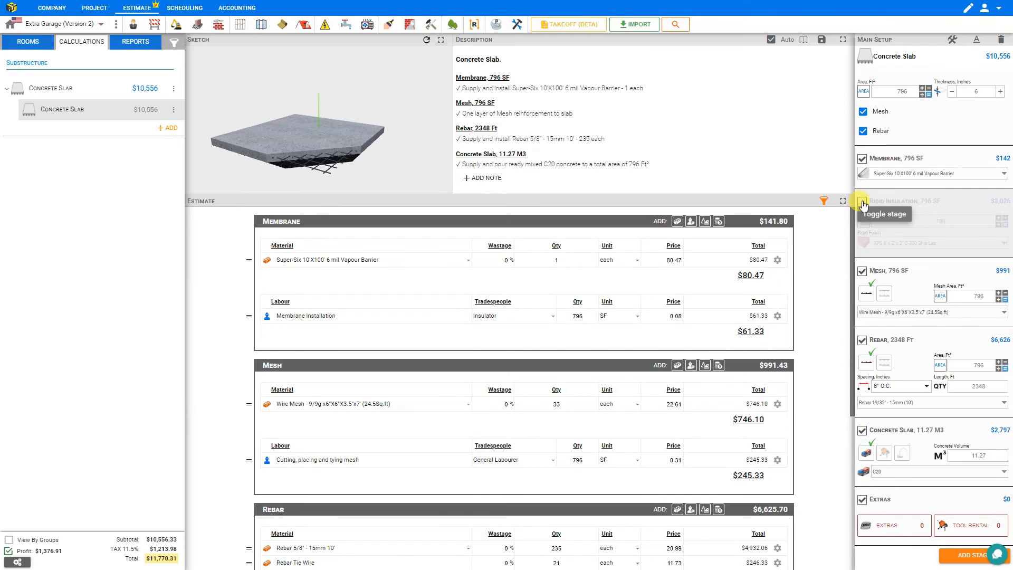
{"action": "left_click", "coordinate": [863, 204]}
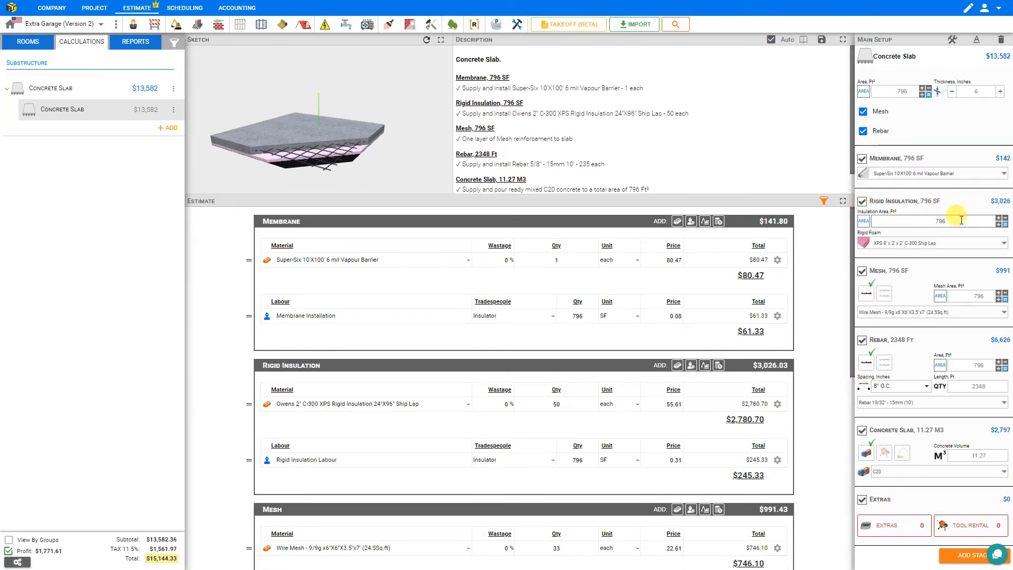
{"action": "left_click", "coordinate": [1002, 221]}
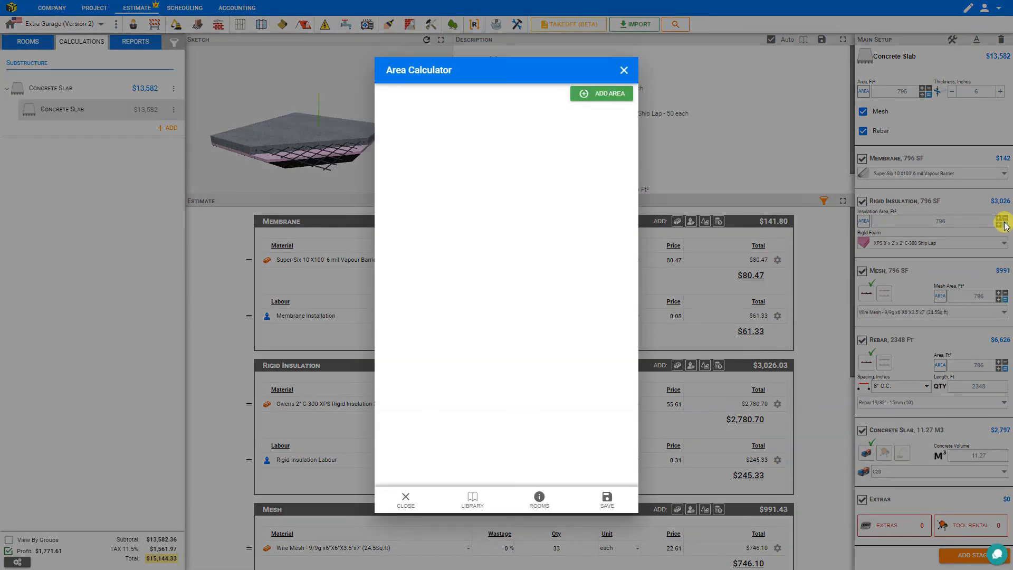
{"action": "left_click", "coordinate": [624, 72]}
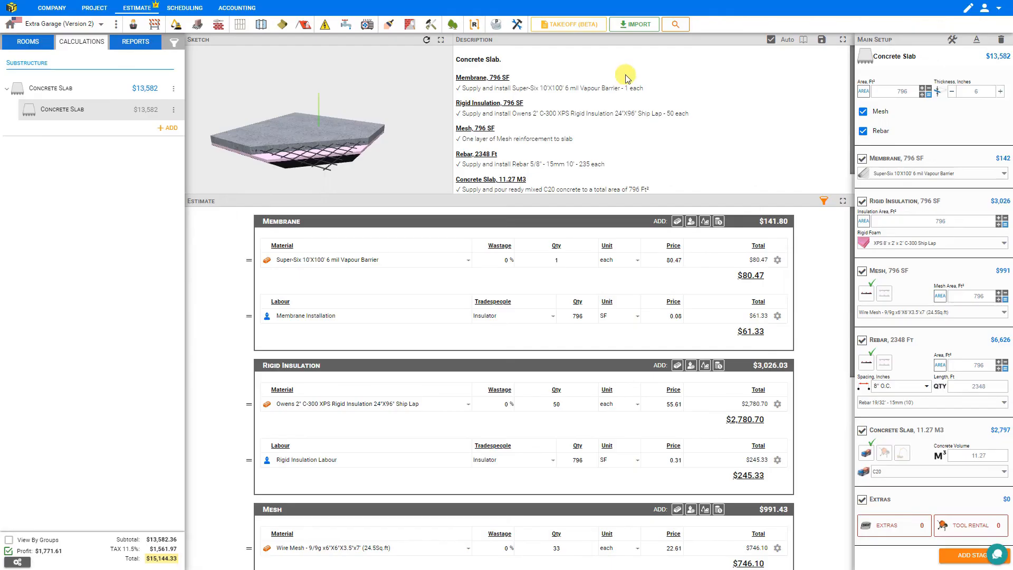
{"action": "left_click", "coordinate": [903, 244]}
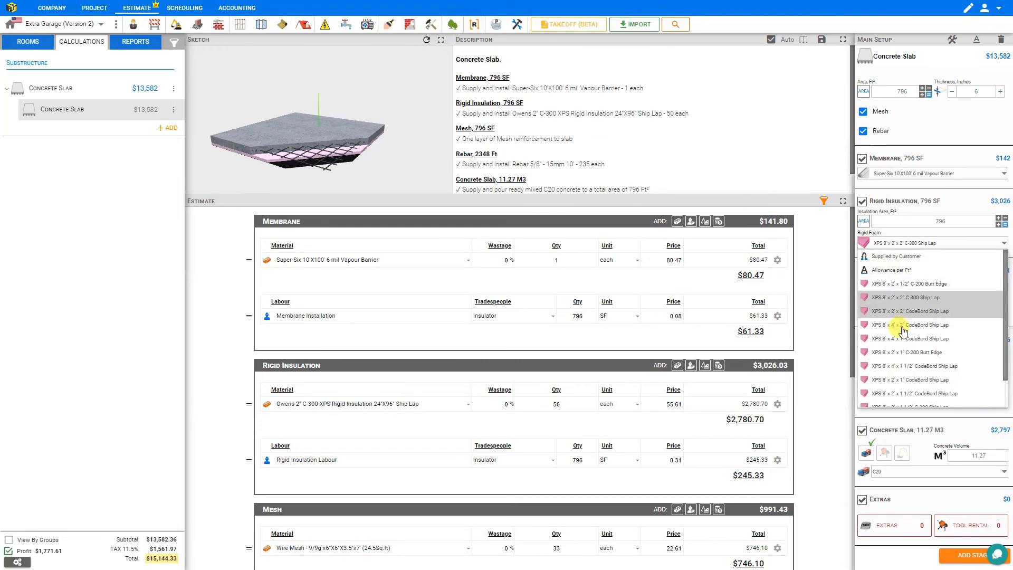
{"action": "left_click", "coordinate": [912, 244]}
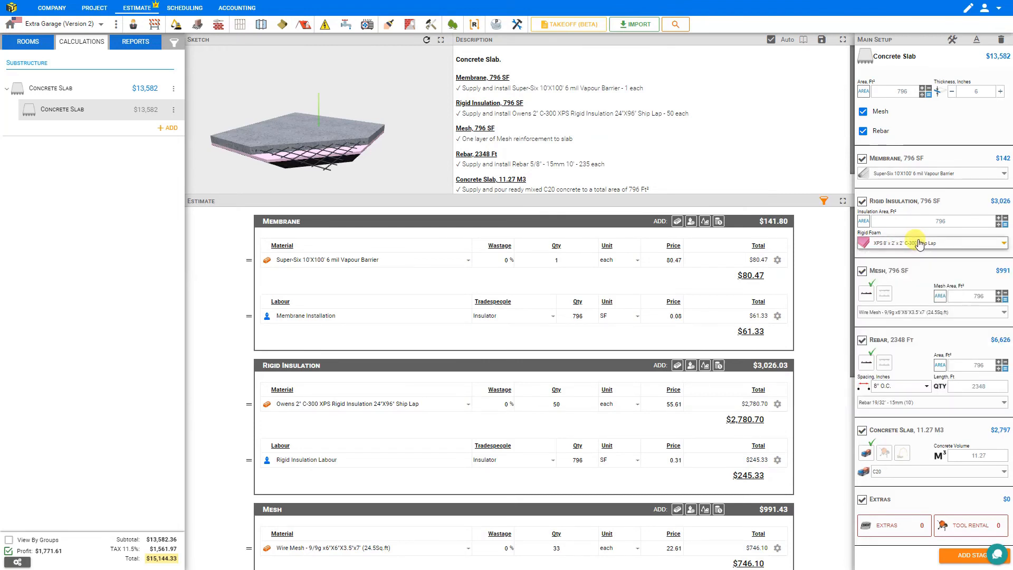
Return the wire mesh to one layer and remove the rebar, working in the full-screen slab sketch
{"action": "left_click", "coordinate": [885, 294]}
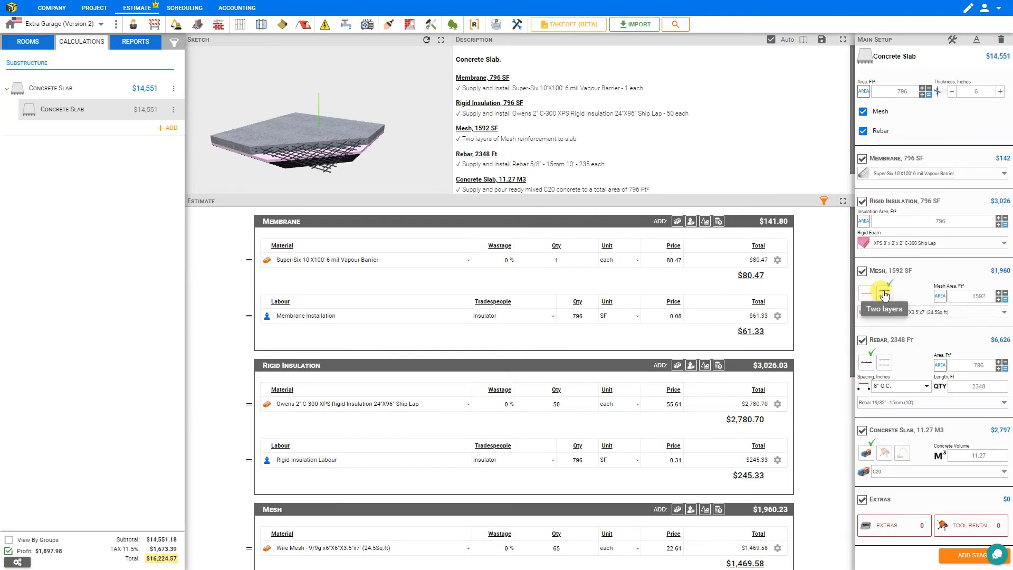
{"action": "left_click", "coordinate": [441, 40]}
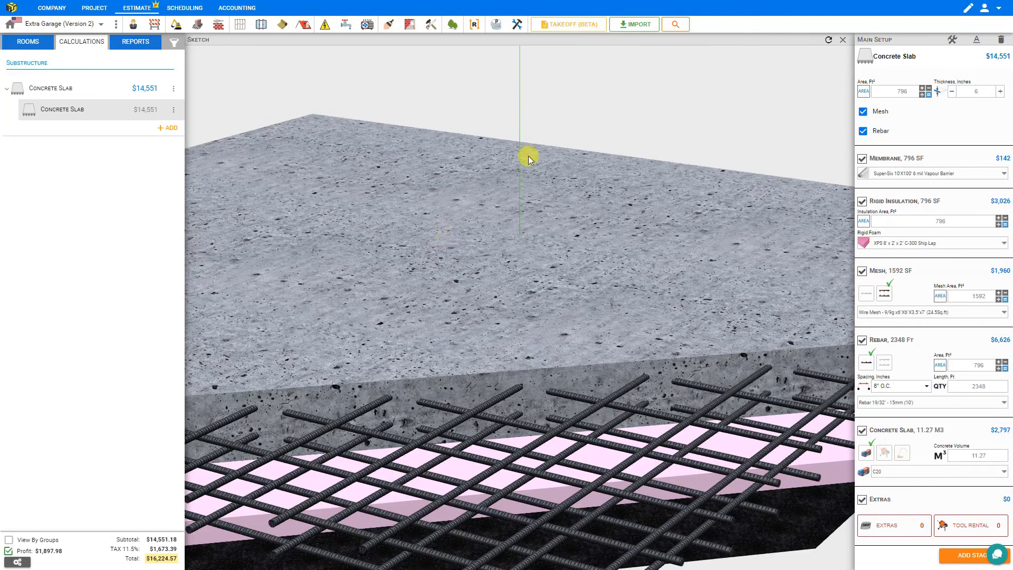
{"action": "left_click", "coordinate": [829, 40]}
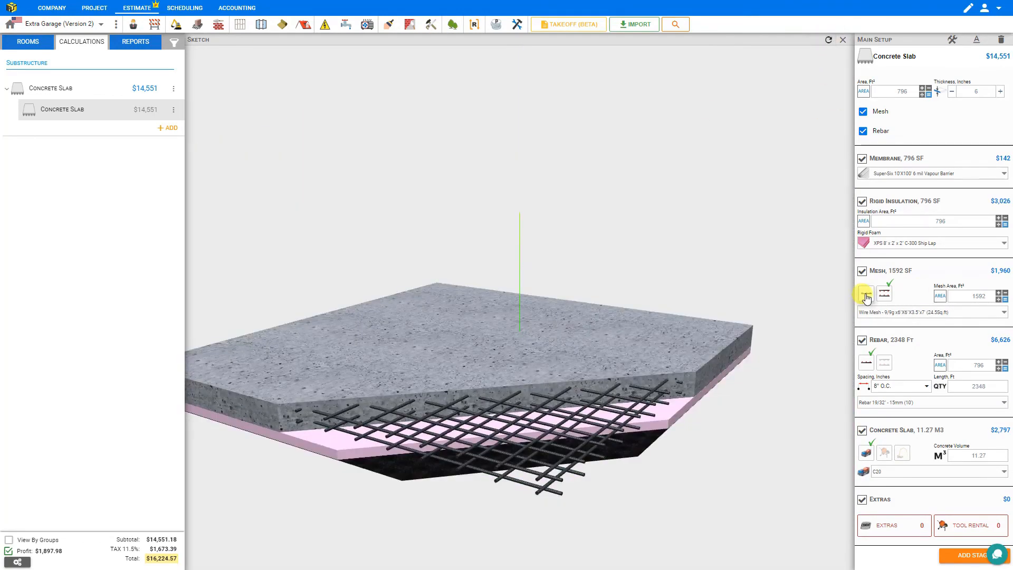
{"action": "left_click", "coordinate": [868, 297]}
{"action": "left_click", "coordinate": [919, 315]}
{"action": "left_click", "coordinate": [919, 315]}
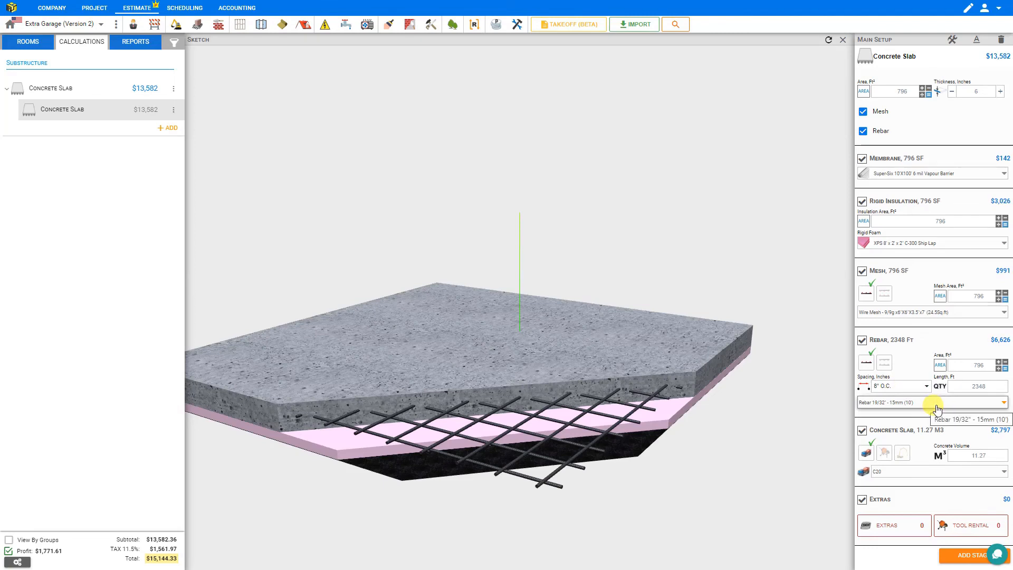
{"action": "left_click", "coordinate": [863, 132]}
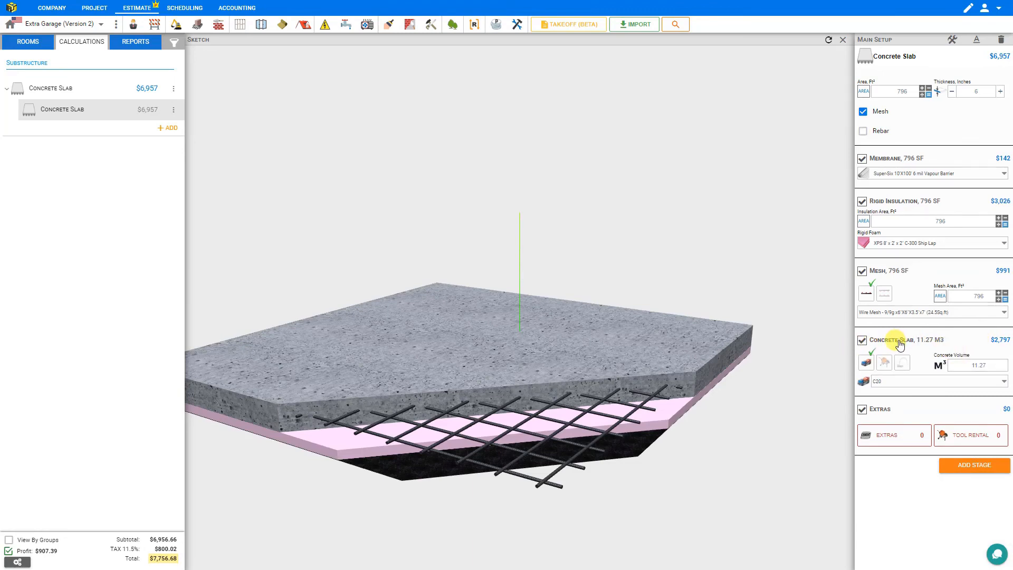
{"action": "left_click", "coordinate": [844, 43]}
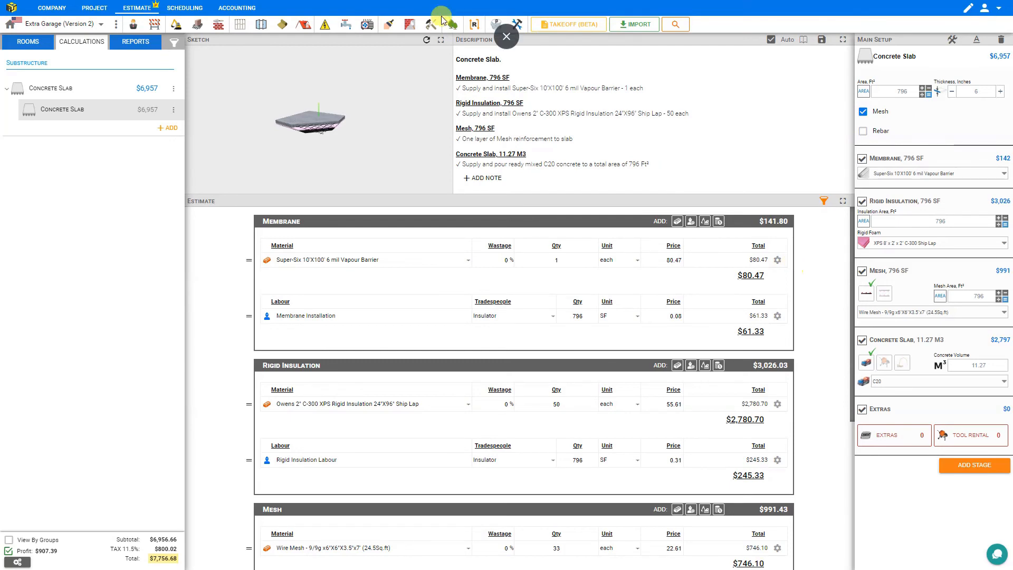
Refresh the sketch and have the C20 concrete mixed on site and placed with a pump
{"action": "left_click", "coordinate": [426, 42]}
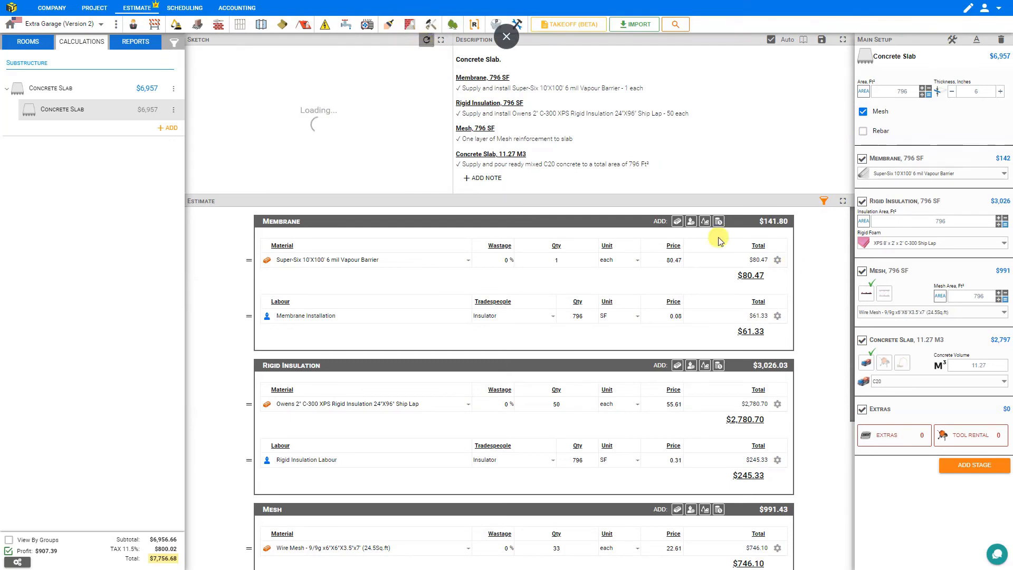
{"action": "left_click", "coordinate": [885, 364]}
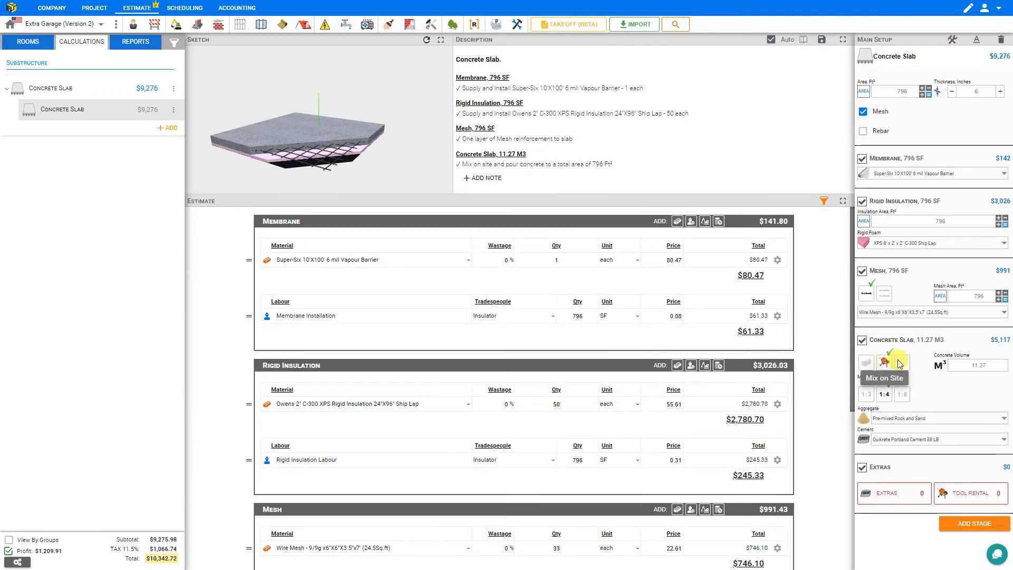
{"action": "left_click", "coordinate": [904, 364]}
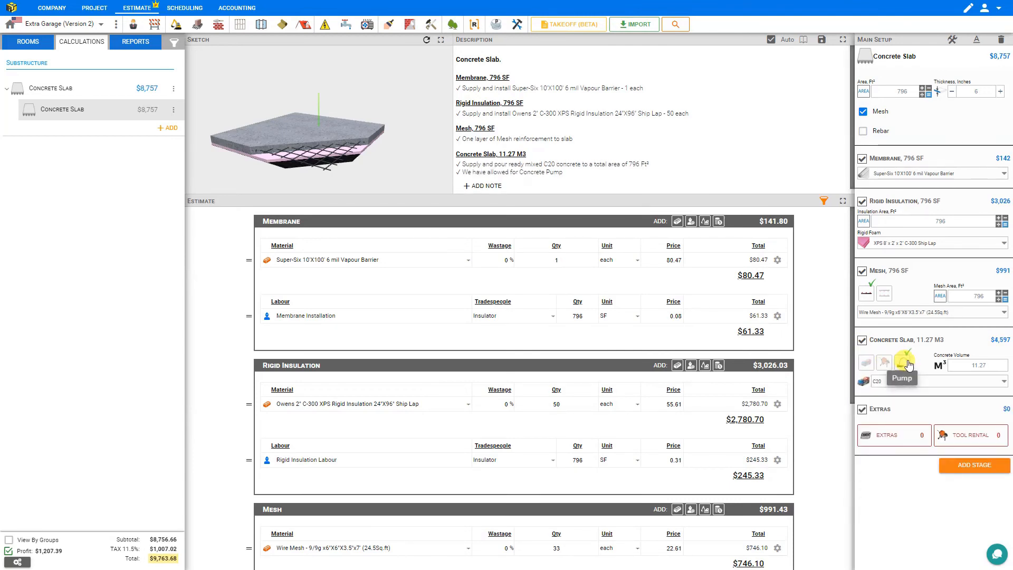
{"action": "left_click", "coordinate": [918, 381]}
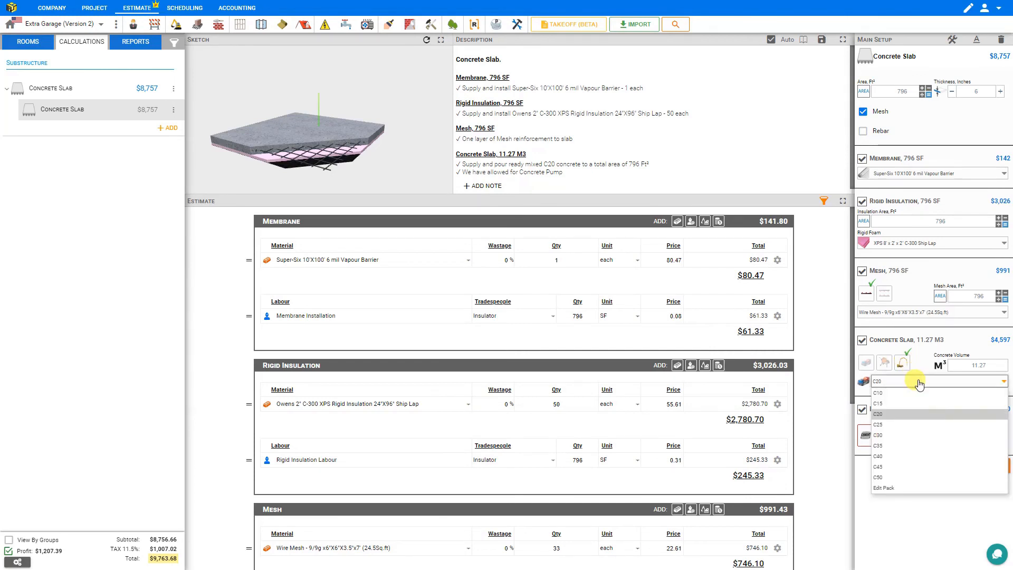
{"action": "left_click", "coordinate": [918, 382]}
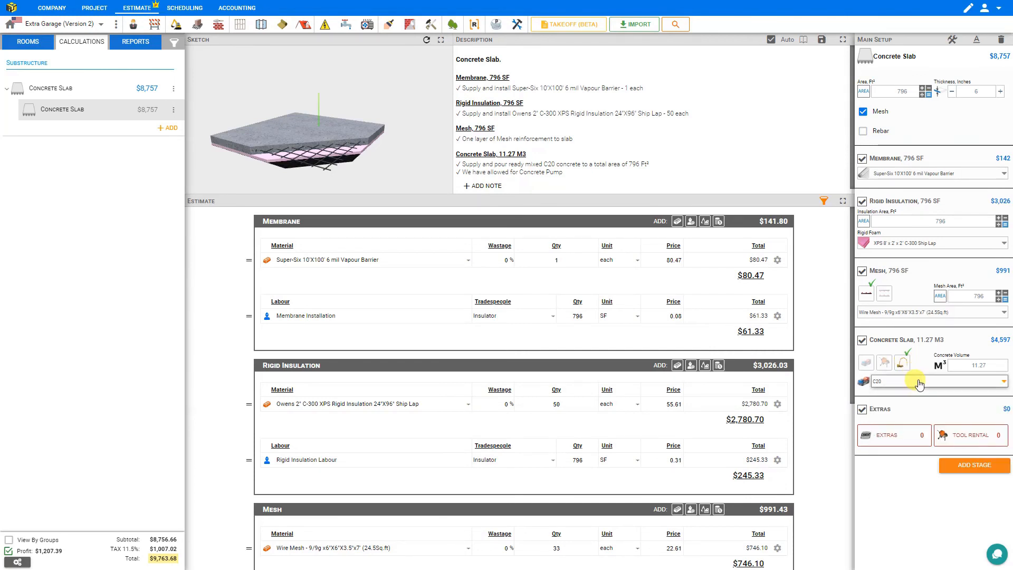
{"action": "left_click", "coordinate": [906, 441]}
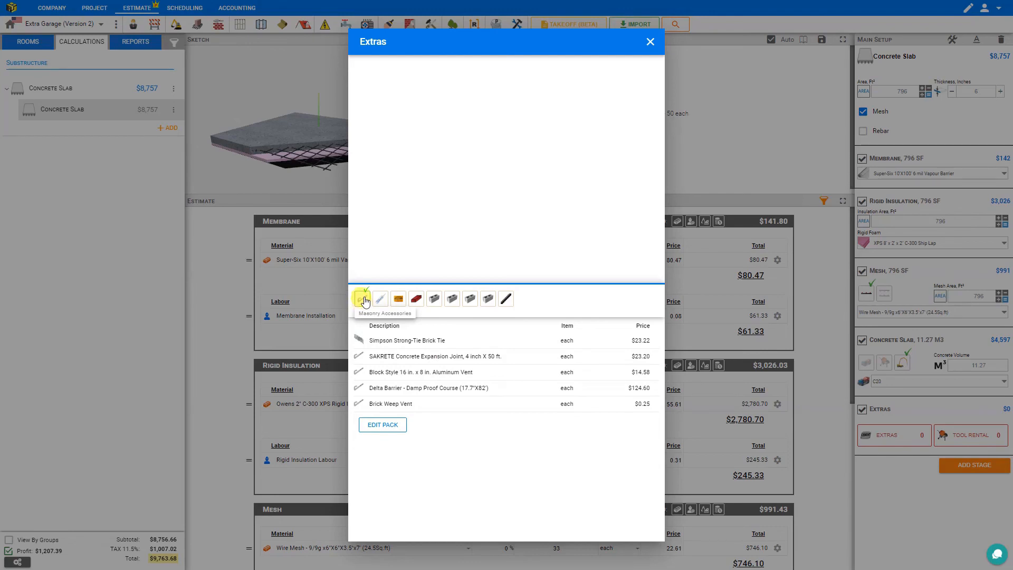
Add 4 DAP Alex Plus Acrylic with Silicone - White (300 ml) sealants as slab extras
{"action": "left_click", "coordinate": [398, 299]}
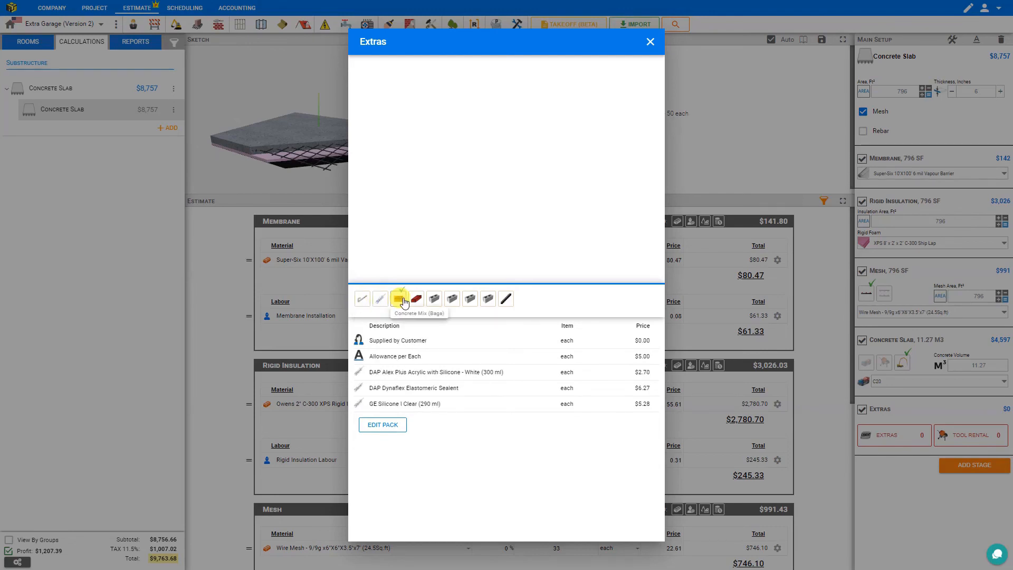
{"action": "left_click", "coordinate": [433, 299]}
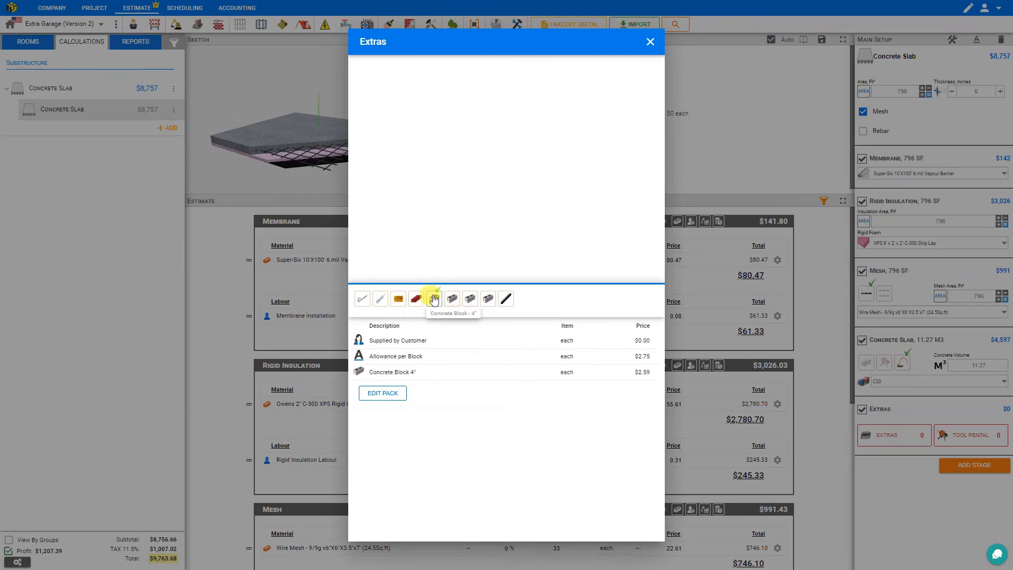
{"action": "left_click", "coordinate": [452, 299]}
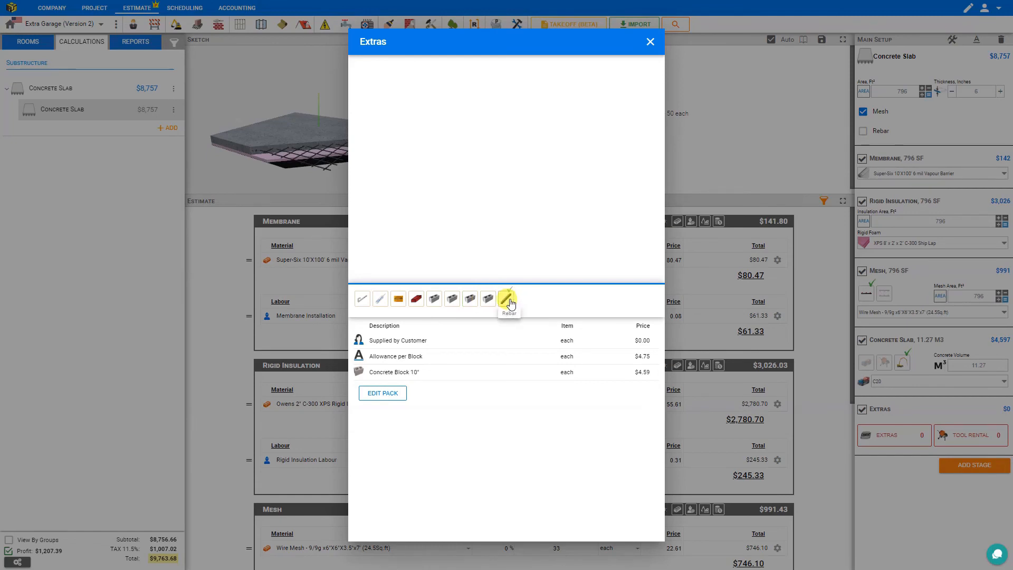
{"action": "left_click", "coordinate": [510, 303]}
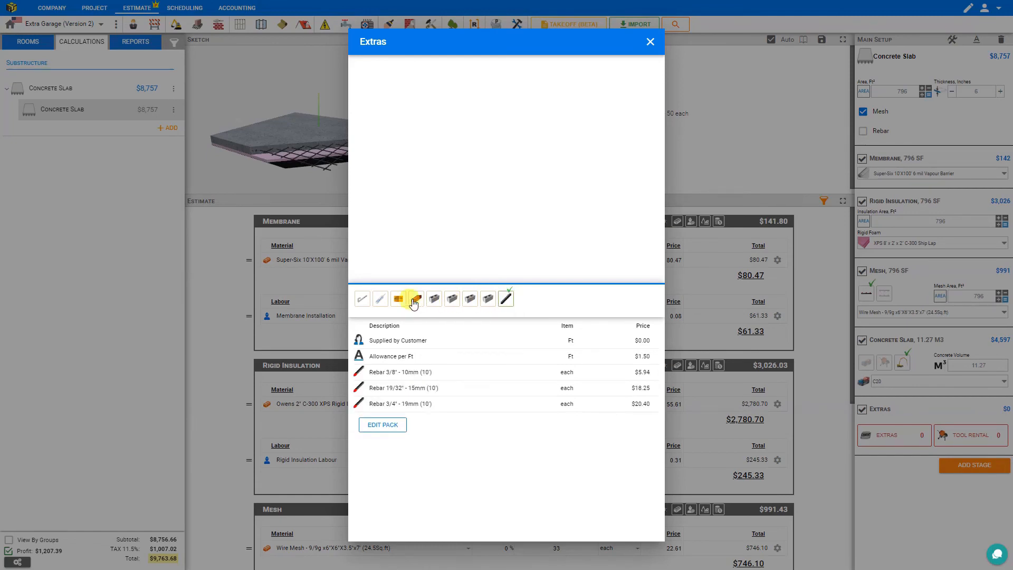
{"action": "left_click", "coordinate": [384, 301]}
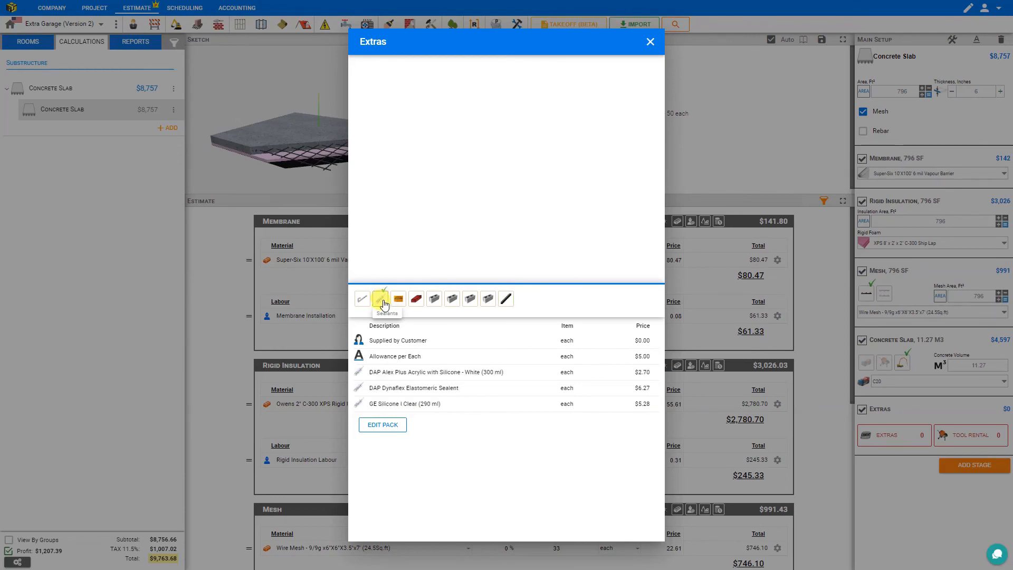
{"action": "left_click", "coordinate": [411, 372]}
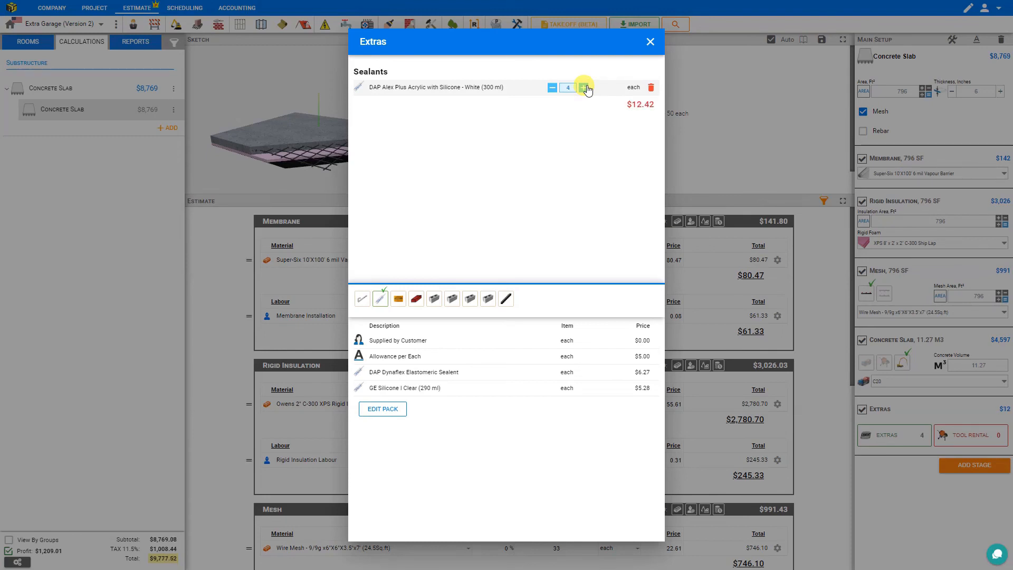
{"action": "left_click", "coordinate": [650, 40]}
{"action": "scroll", "coordinate": [437, 364], "scroll_direction": "down", "scroll_amount": 2}
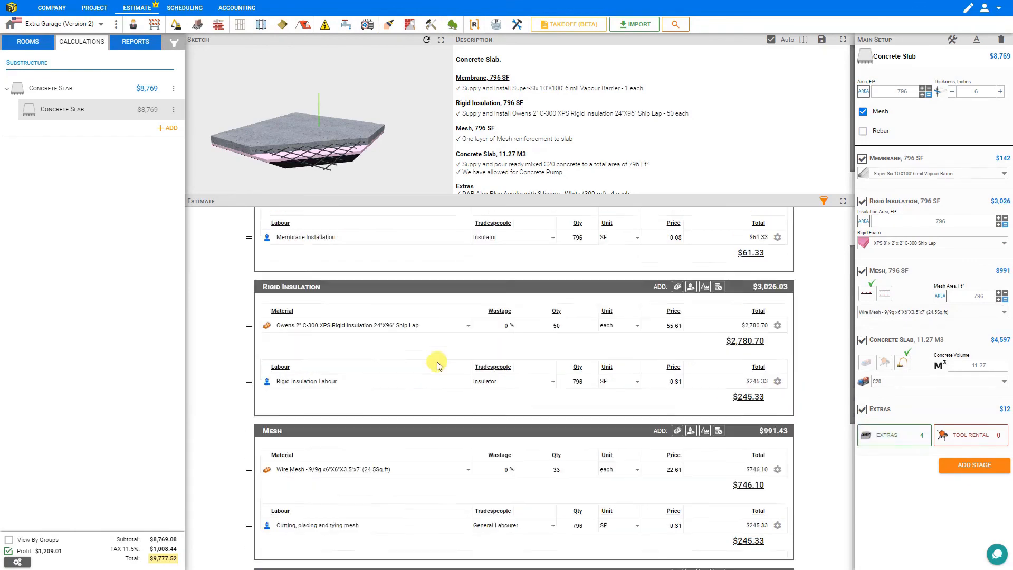
{"action": "scroll", "coordinate": [436, 364], "scroll_direction": "down", "scroll_amount": 5}
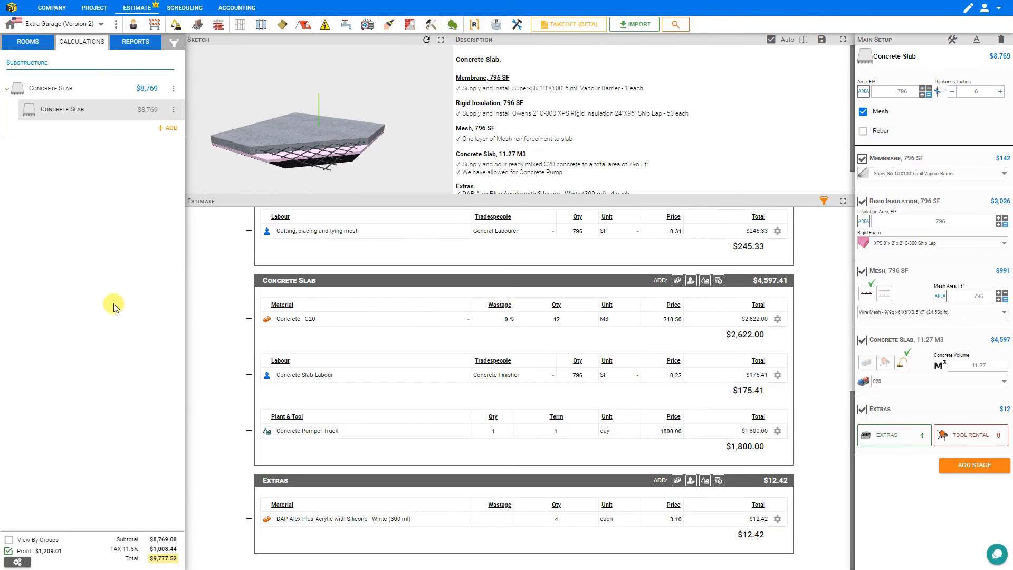
In the quote report, try the advanced breakdown and toggle description, Material, Labour and column display
{"action": "left_click", "coordinate": [131, 45]}
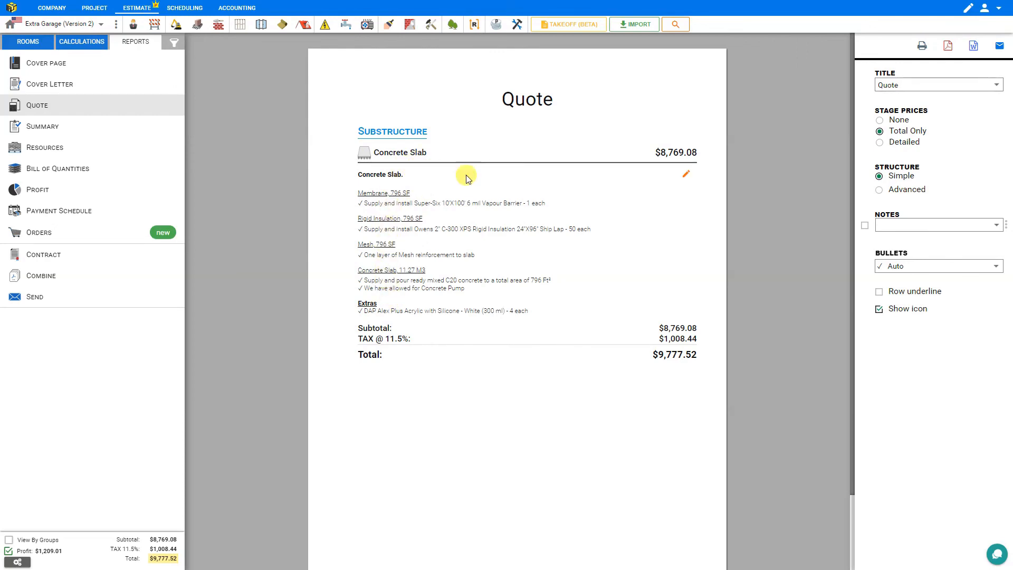
{"action": "left_click", "coordinate": [879, 190]}
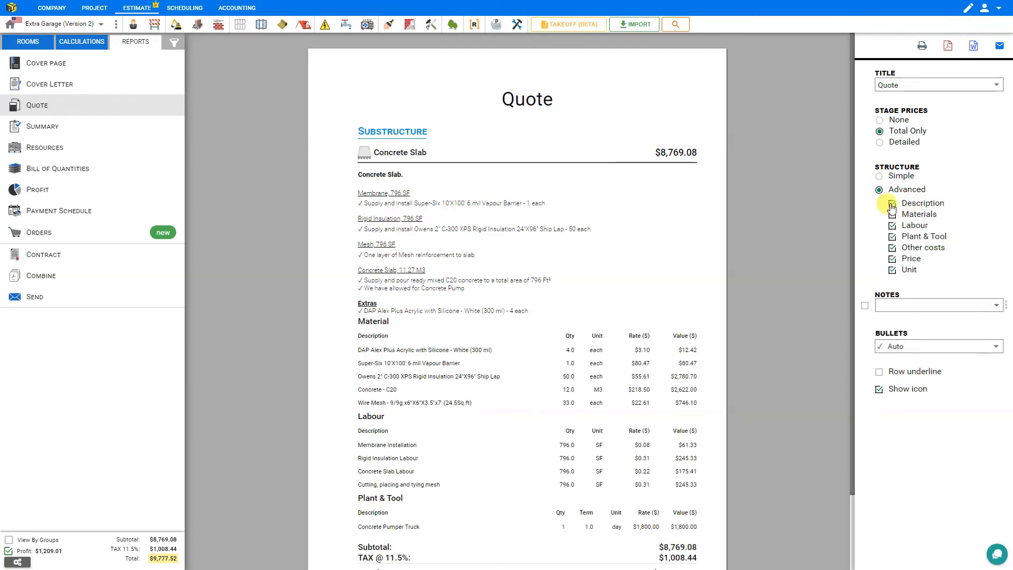
{"action": "left_click", "coordinate": [892, 204]}
{"action": "left_click", "coordinate": [892, 205]}
{"action": "left_click", "coordinate": [892, 215]}
{"action": "left_click", "coordinate": [893, 215]}
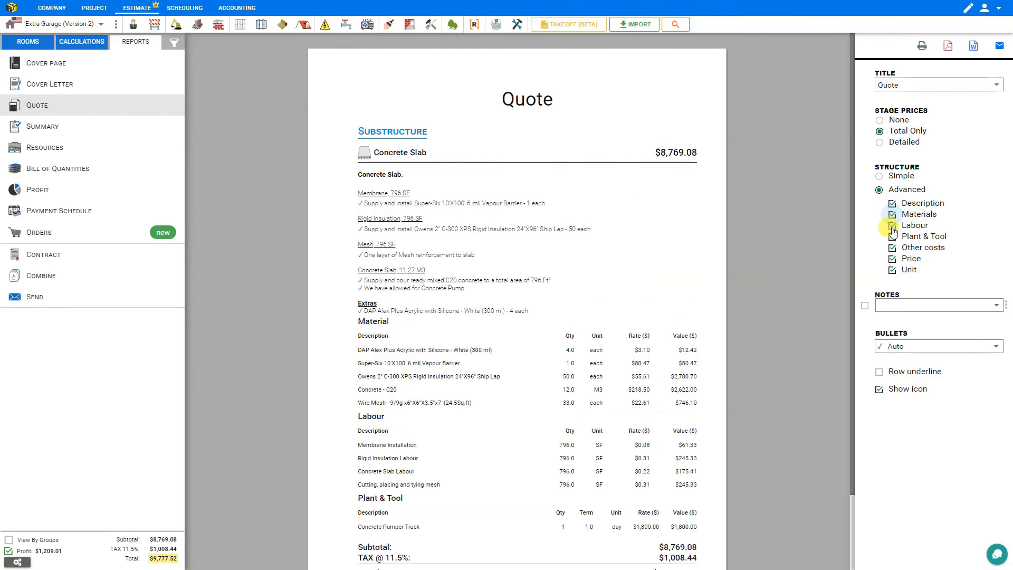
{"action": "left_click", "coordinate": [893, 227]}
{"action": "left_click", "coordinate": [892, 226]}
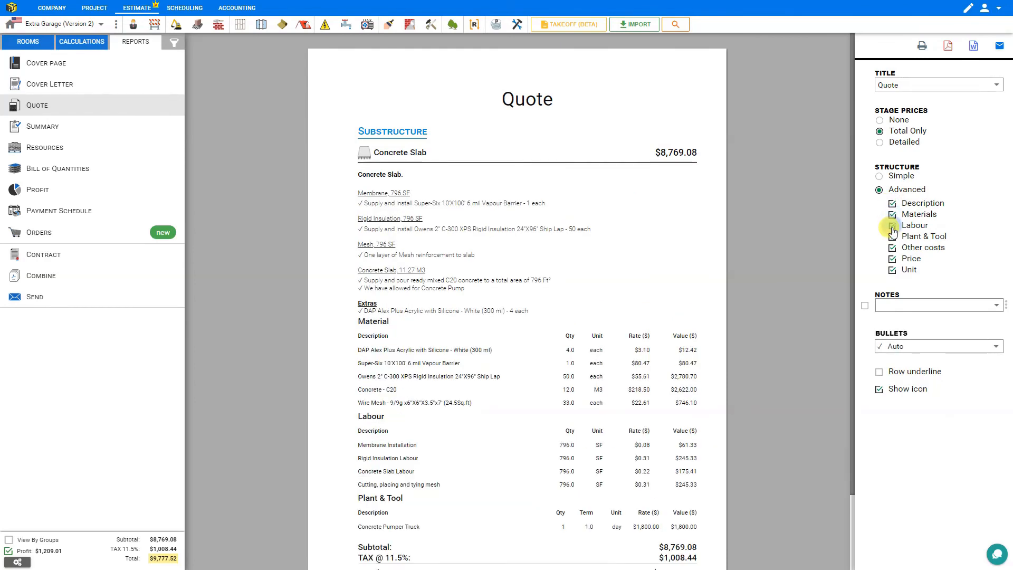
{"action": "left_click", "coordinate": [893, 259]}
{"action": "left_click", "coordinate": [892, 261]}
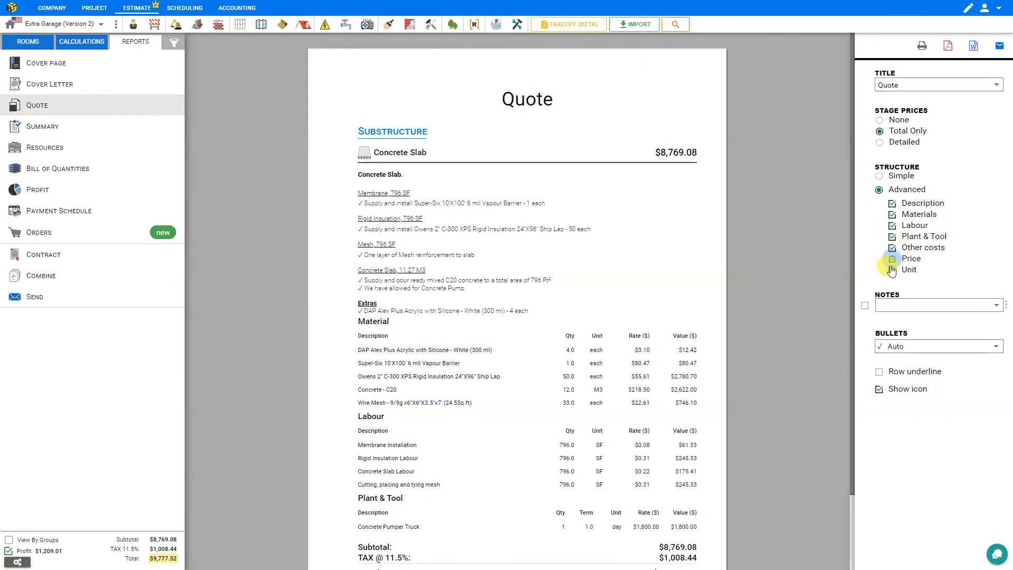
{"action": "left_click", "coordinate": [891, 270]}
{"action": "left_click", "coordinate": [890, 270]}
Toggle the stage total price and show a detailed stage cost breakdown
{"action": "scroll", "coordinate": [741, 206], "scroll_direction": "down", "scroll_amount": 2}
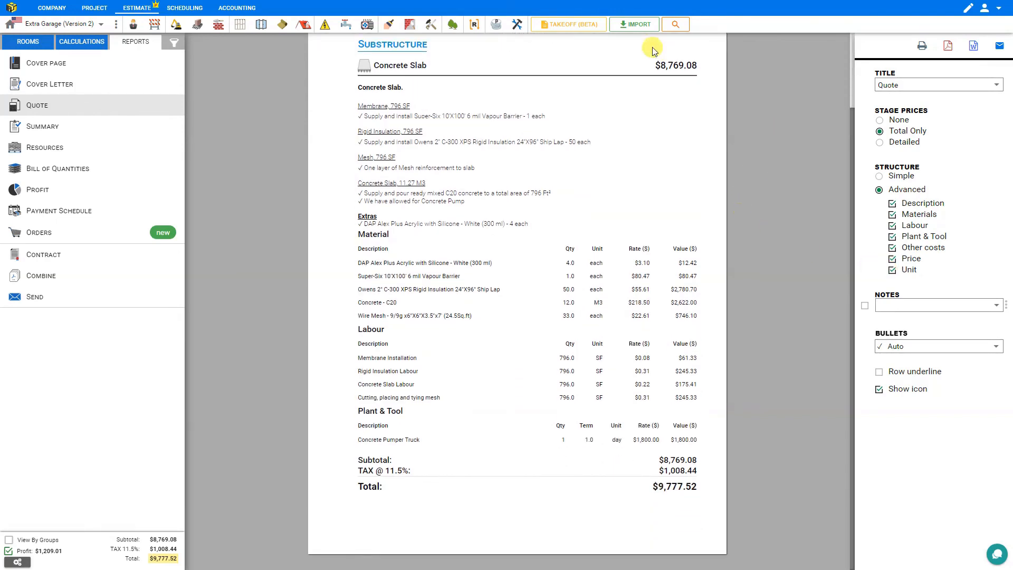
{"action": "left_click", "coordinate": [881, 121]}
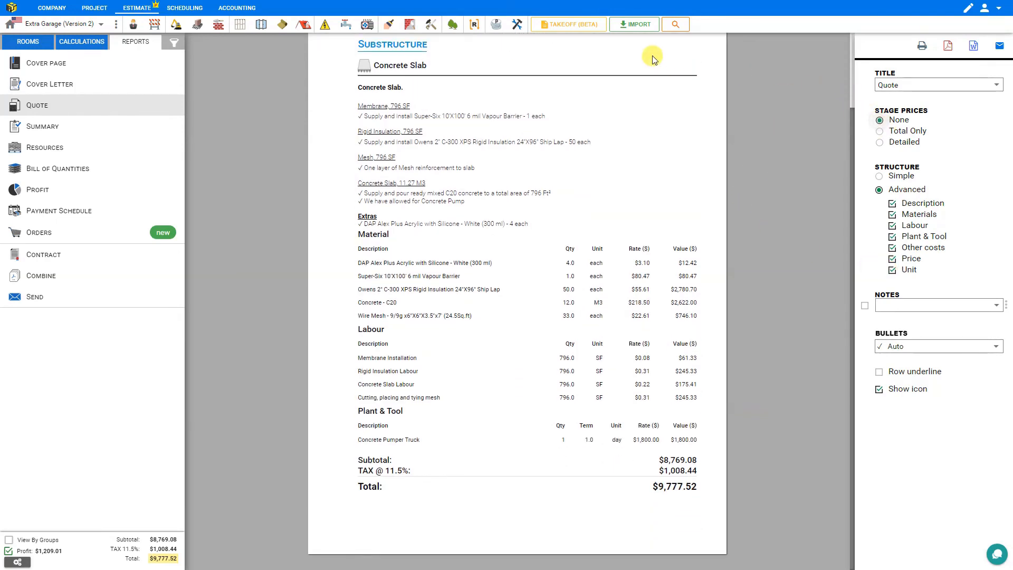
{"action": "left_click", "coordinate": [879, 131]}
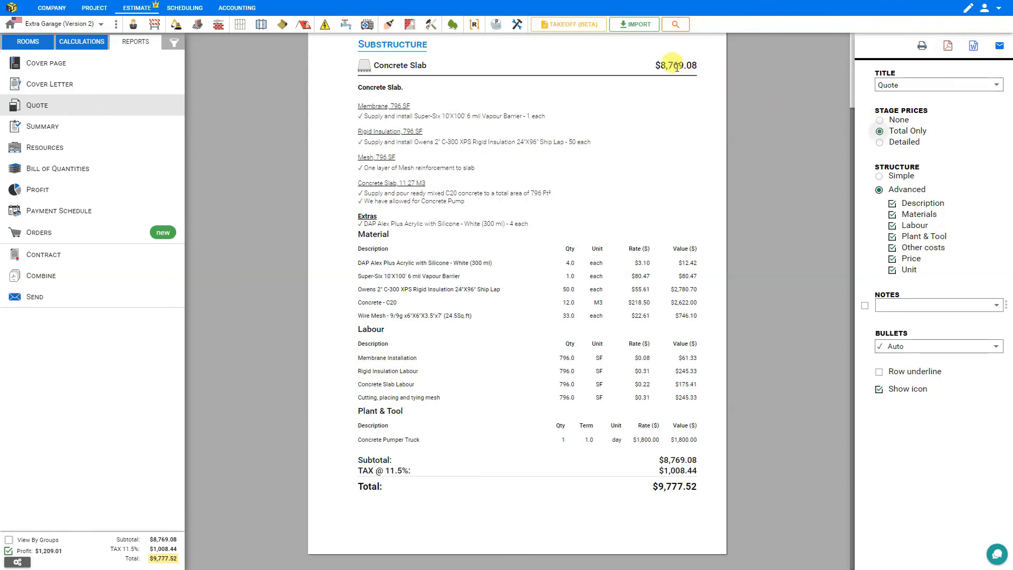
{"action": "left_click", "coordinate": [879, 144]}
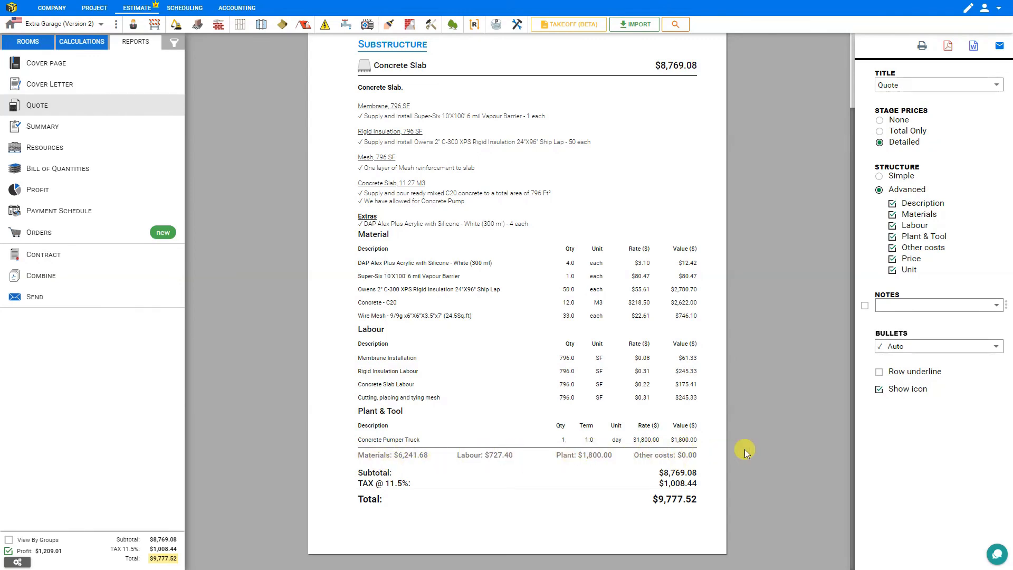
Try Estimate, Quotation and Proposal titles, keep Quote, and open the print preview
{"action": "scroll", "coordinate": [744, 446], "scroll_direction": "up", "scroll_amount": 2}
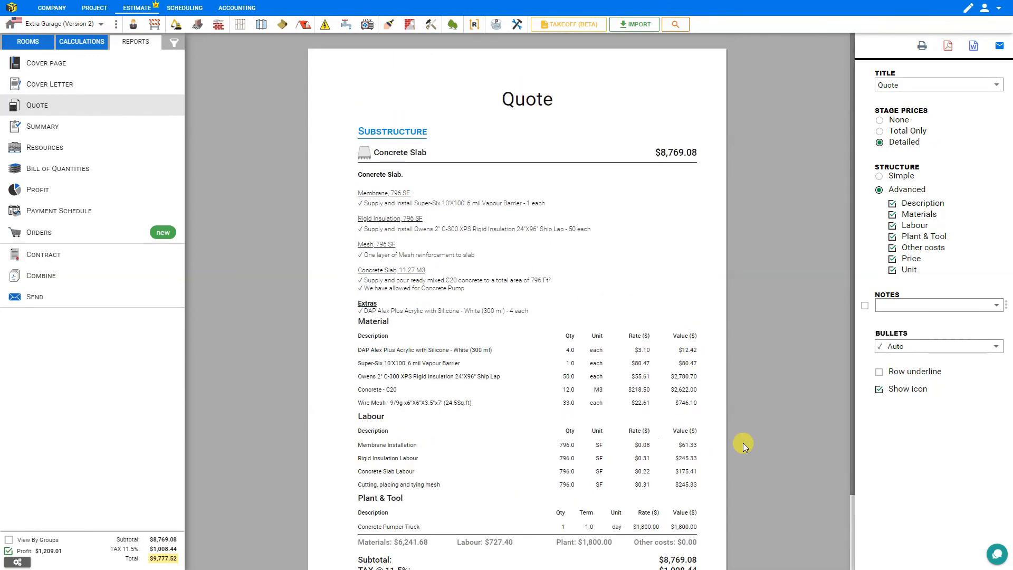
{"action": "left_click", "coordinate": [911, 86]}
{"action": "left_click", "coordinate": [910, 110]}
{"action": "left_click", "coordinate": [915, 85]}
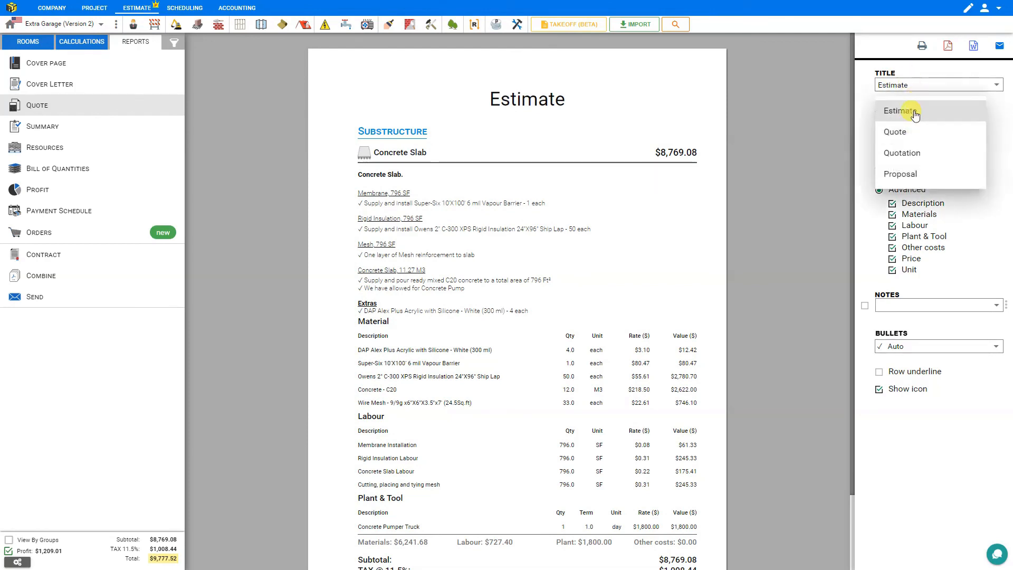
{"action": "left_click", "coordinate": [904, 154]}
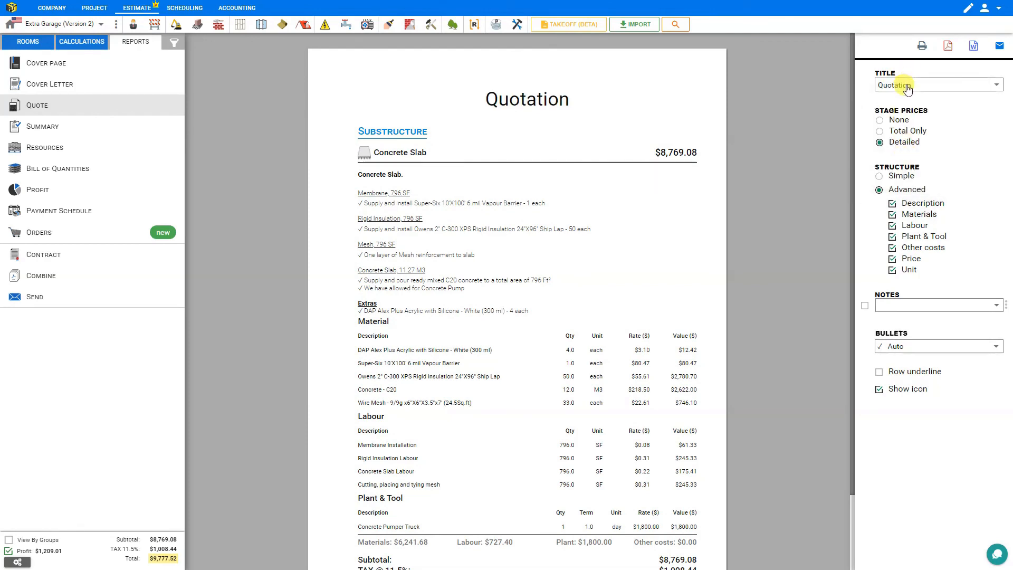
{"action": "left_click", "coordinate": [908, 88]}
{"action": "left_click", "coordinate": [905, 175]}
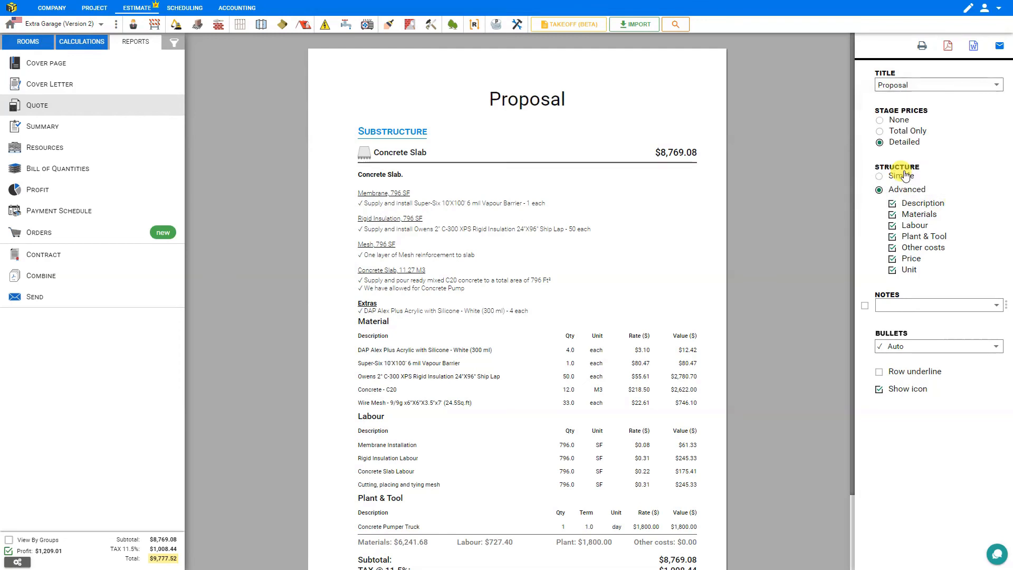
{"action": "left_click", "coordinate": [905, 85]}
{"action": "left_click", "coordinate": [897, 132]}
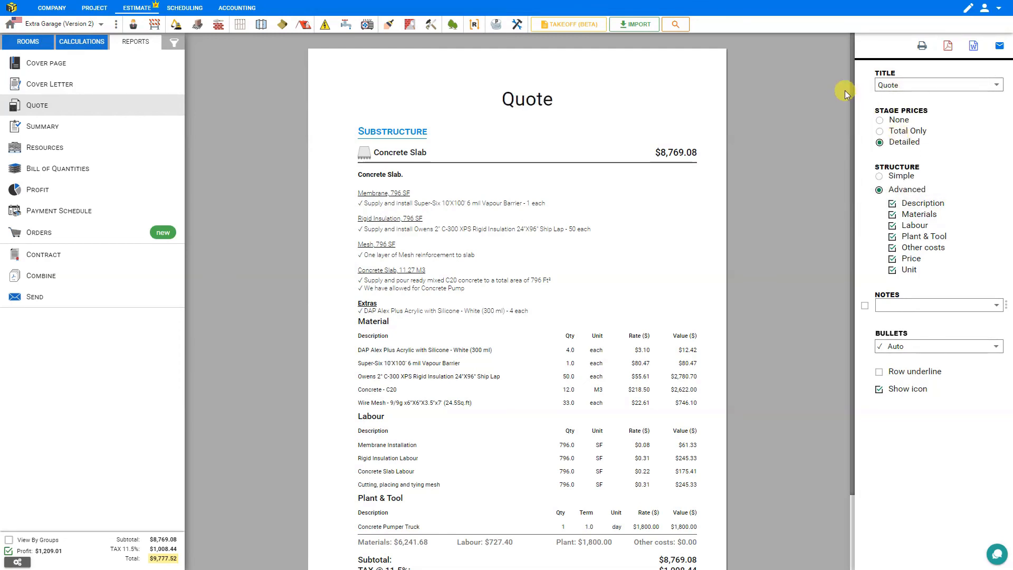
{"action": "left_click", "coordinate": [921, 47]}
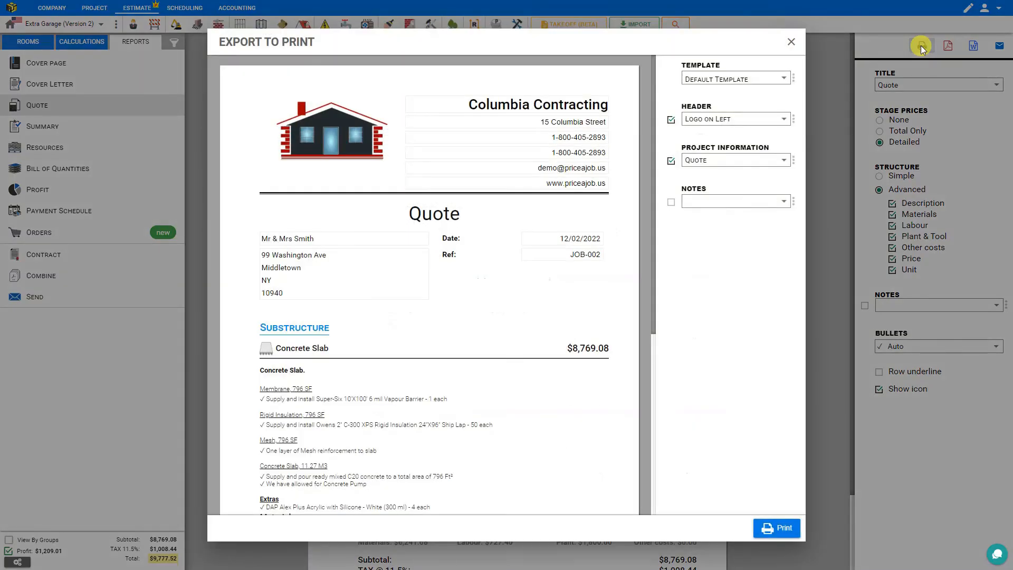
Preview the PDF, Word and email exports of the quote without sending, then show the Cover Page
{"action": "left_click", "coordinate": [791, 41]}
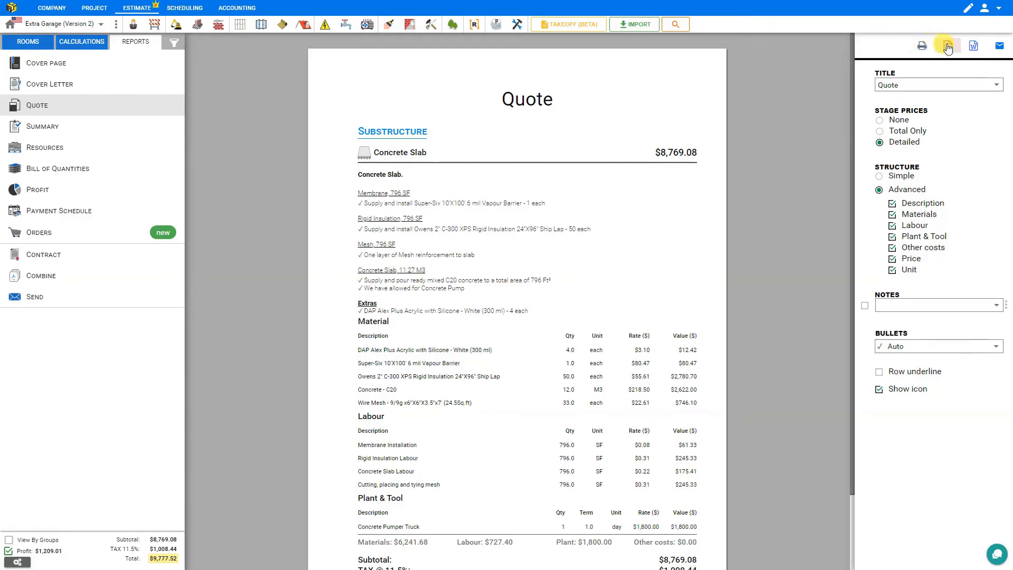
{"action": "left_click", "coordinate": [948, 46]}
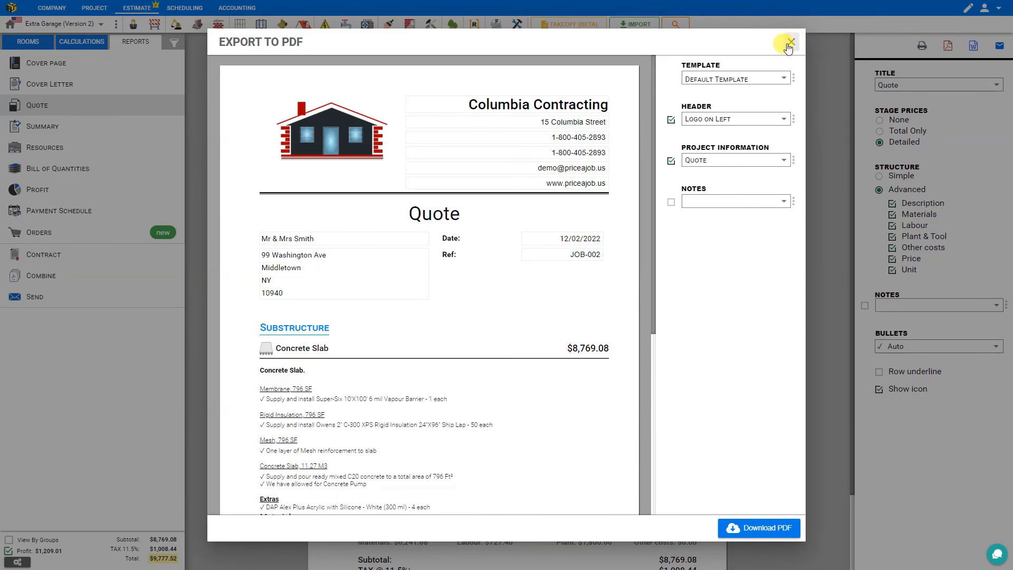
{"action": "left_click", "coordinate": [790, 41]}
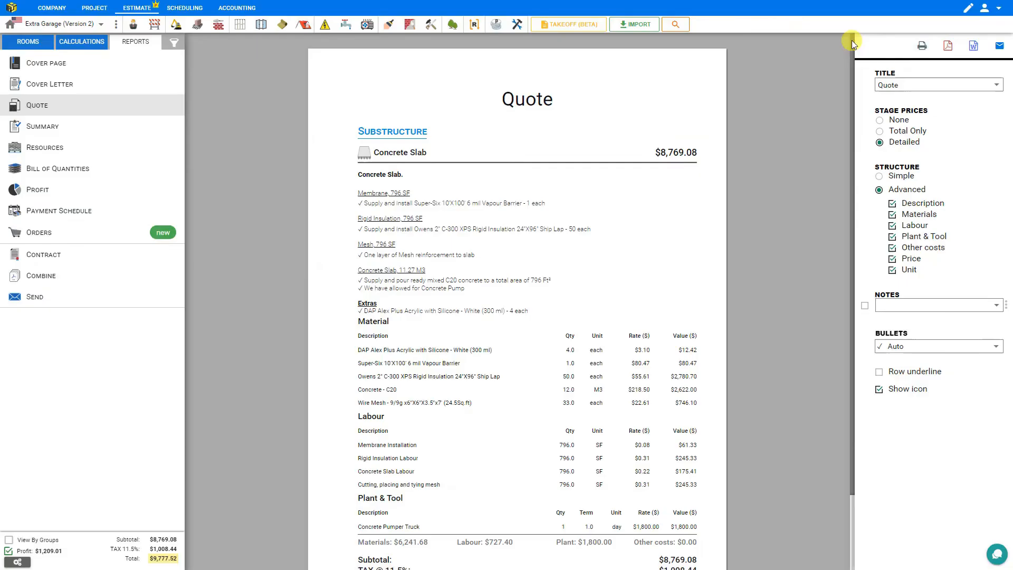
{"action": "left_click", "coordinate": [972, 47]}
{"action": "left_click", "coordinate": [792, 42]}
{"action": "left_click", "coordinate": [999, 47]}
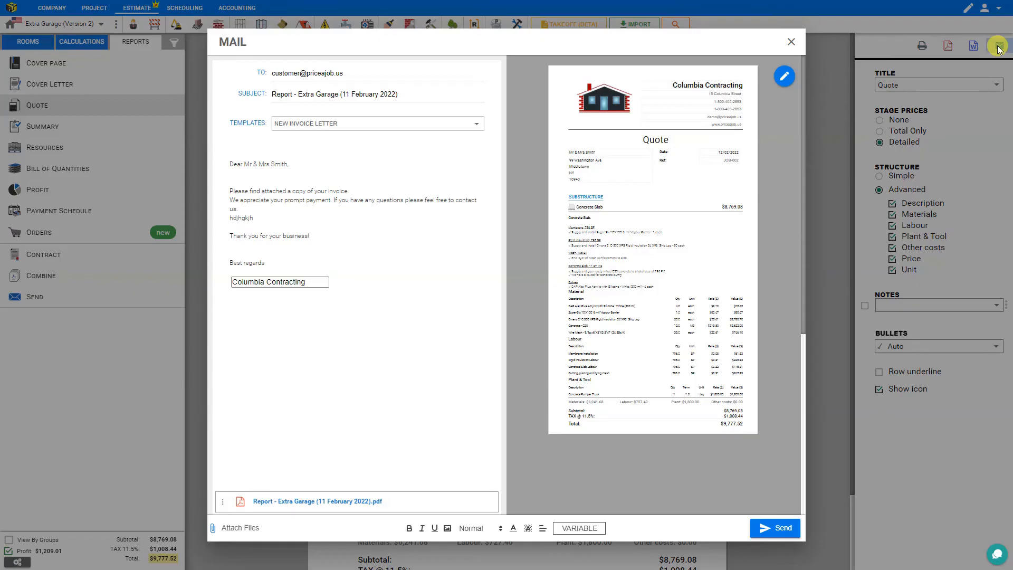
{"action": "left_click", "coordinate": [792, 42]}
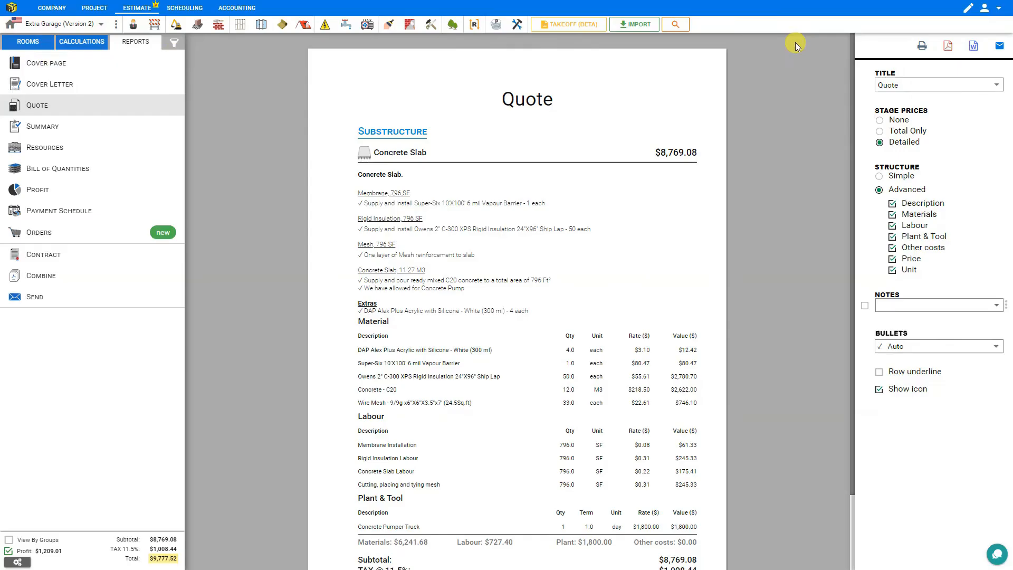
{"action": "left_click", "coordinate": [46, 64]}
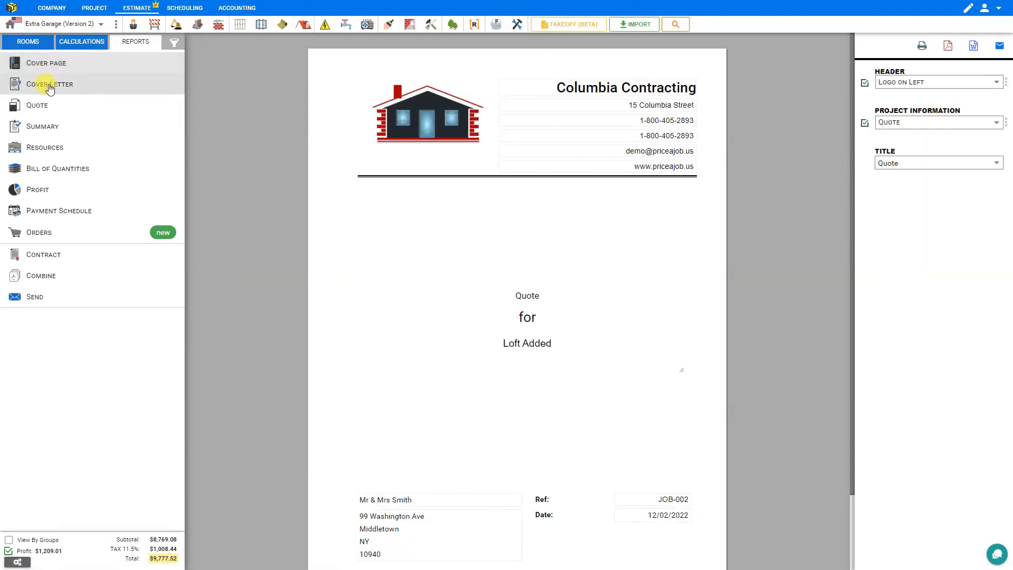
View the Cover Letter, Summary, Resources, Bill of Quantities, Profit, Payment Schedule and Orders reports
{"action": "left_click", "coordinate": [50, 86]}
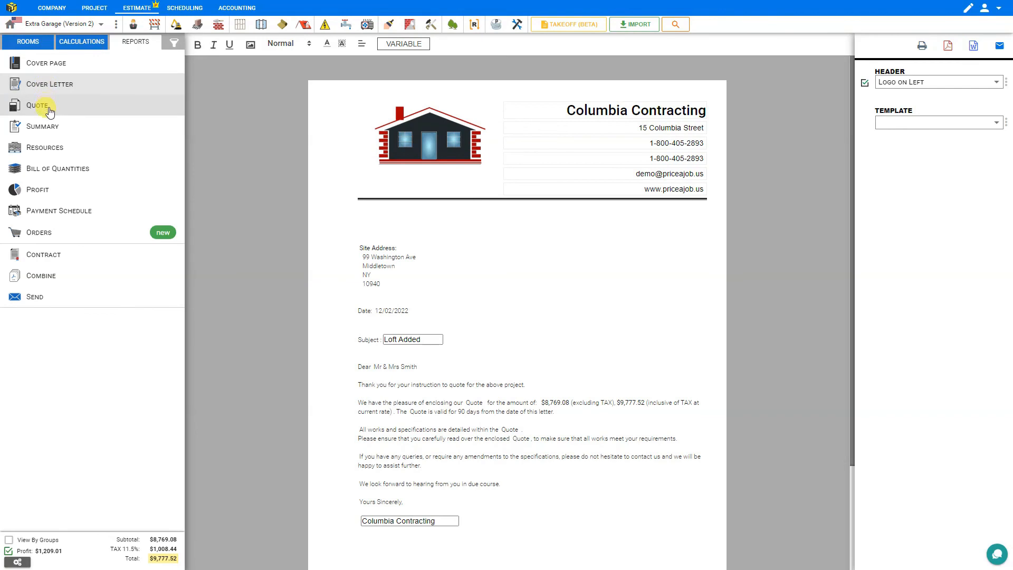
{"action": "left_click", "coordinate": [50, 126]}
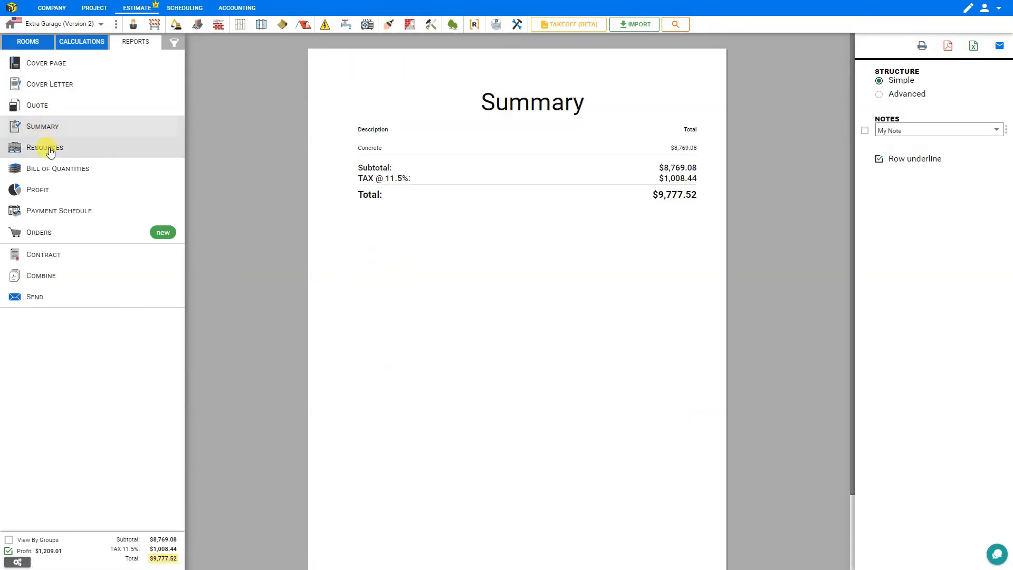
{"action": "left_click", "coordinate": [51, 151]}
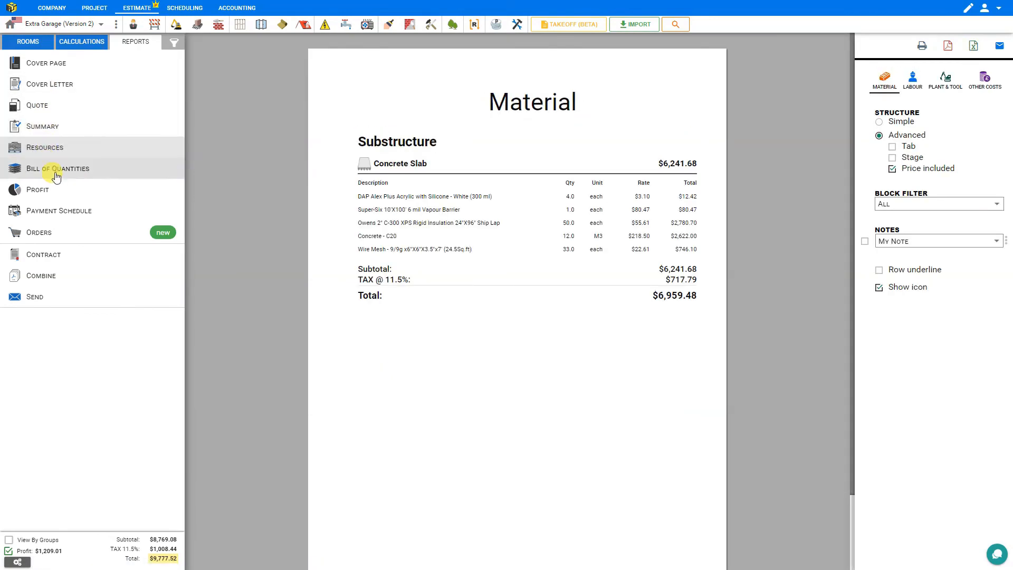
{"action": "left_click", "coordinate": [57, 178]}
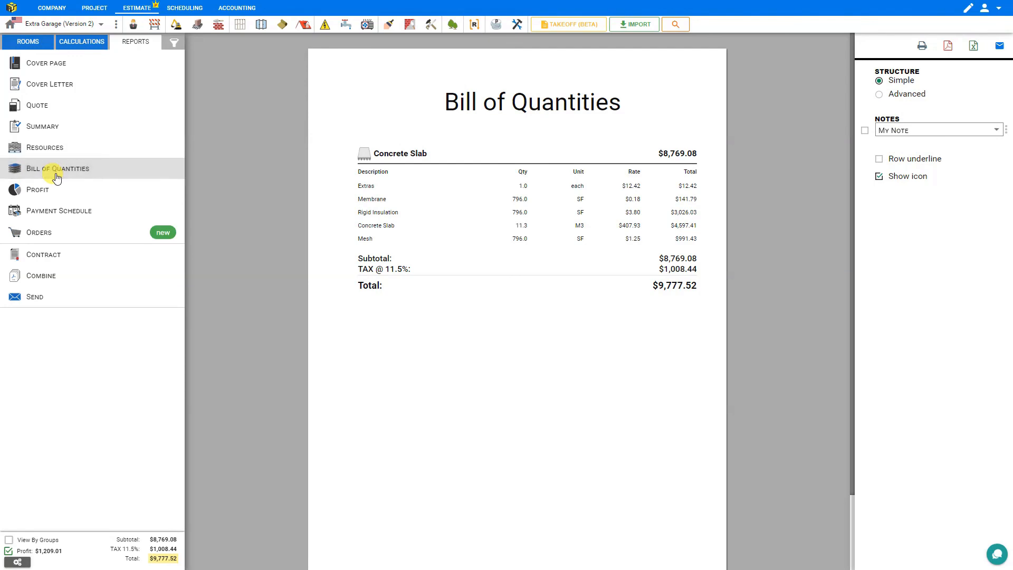
{"action": "left_click", "coordinate": [58, 196]}
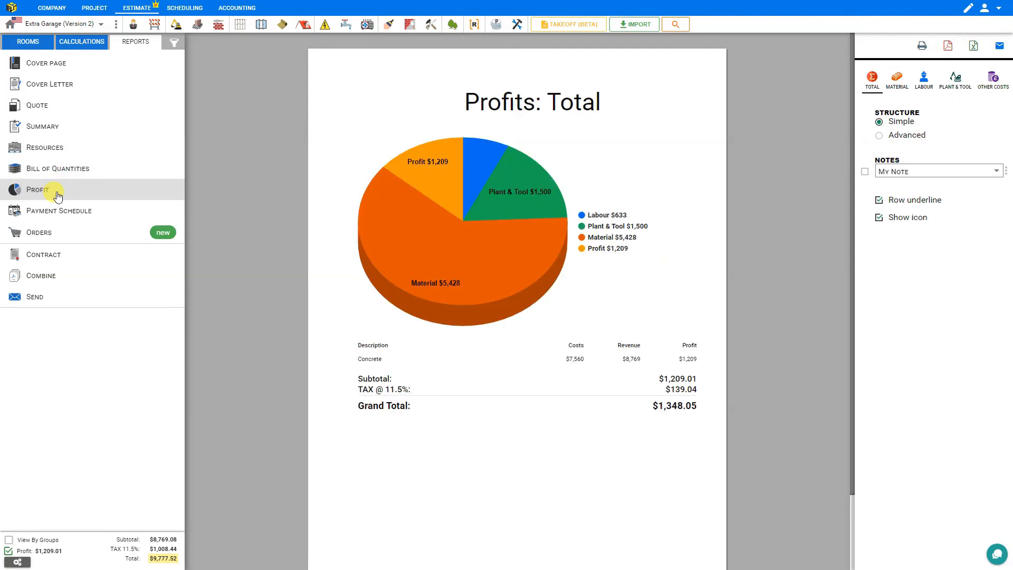
{"action": "left_click", "coordinate": [59, 211]}
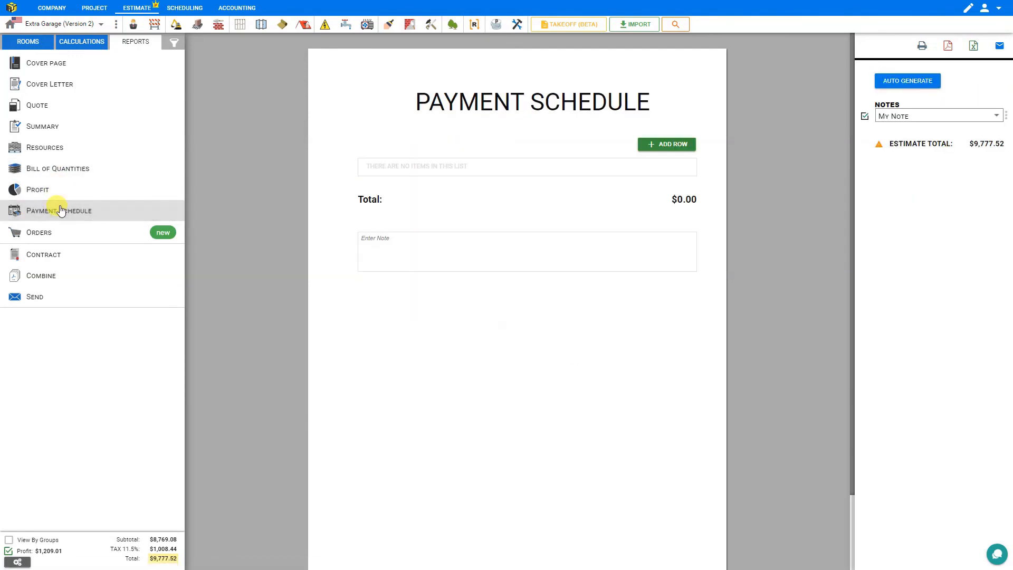
{"action": "left_click", "coordinate": [53, 239]}
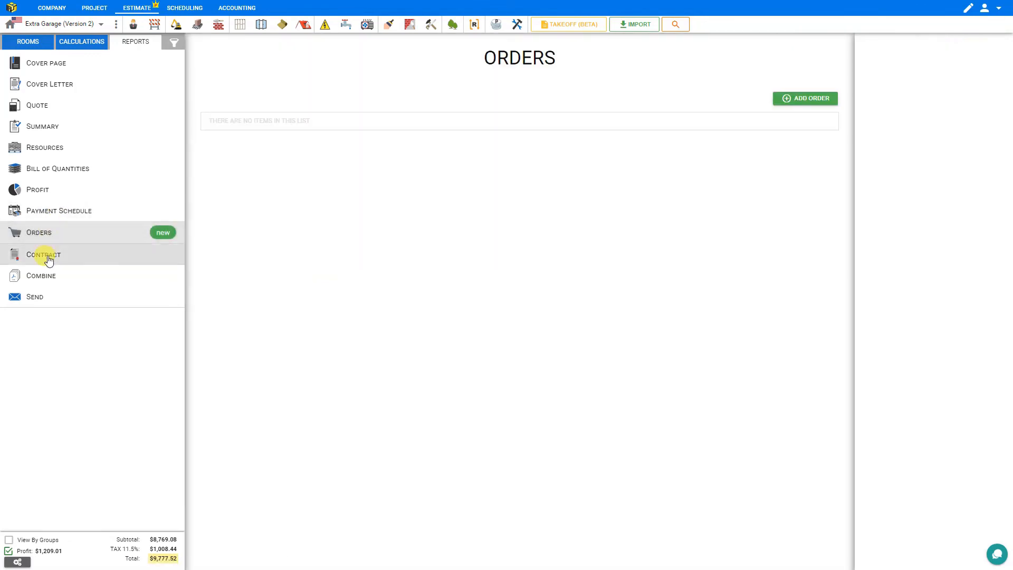
Scroll through the Contract report, then bring up the Combine reports export list
{"action": "left_click", "coordinate": [49, 255]}
{"action": "scroll", "coordinate": [389, 265], "scroll_direction": "down", "scroll_amount": 6}
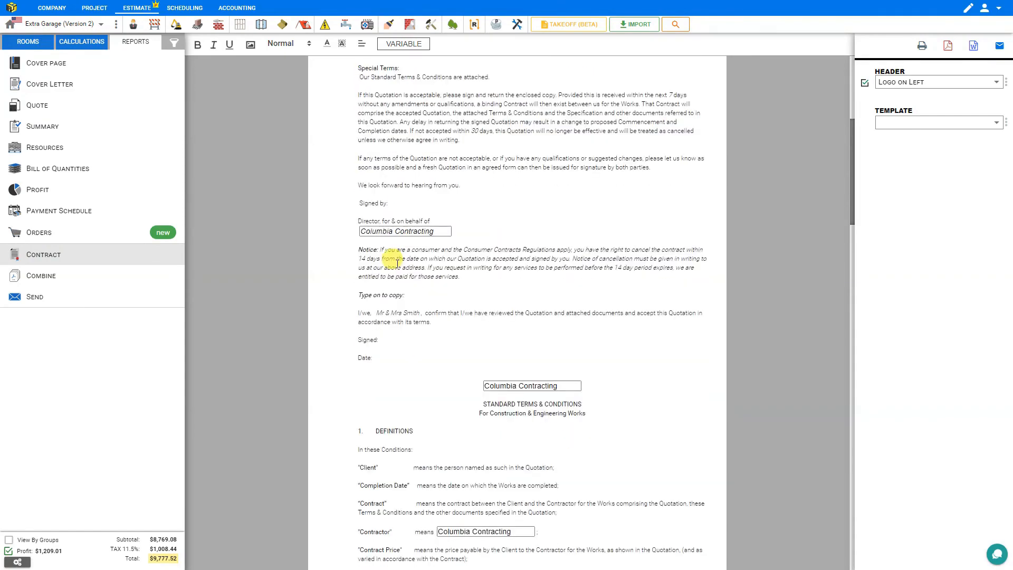
{"action": "scroll", "coordinate": [396, 262], "scroll_direction": "down", "scroll_amount": 15}
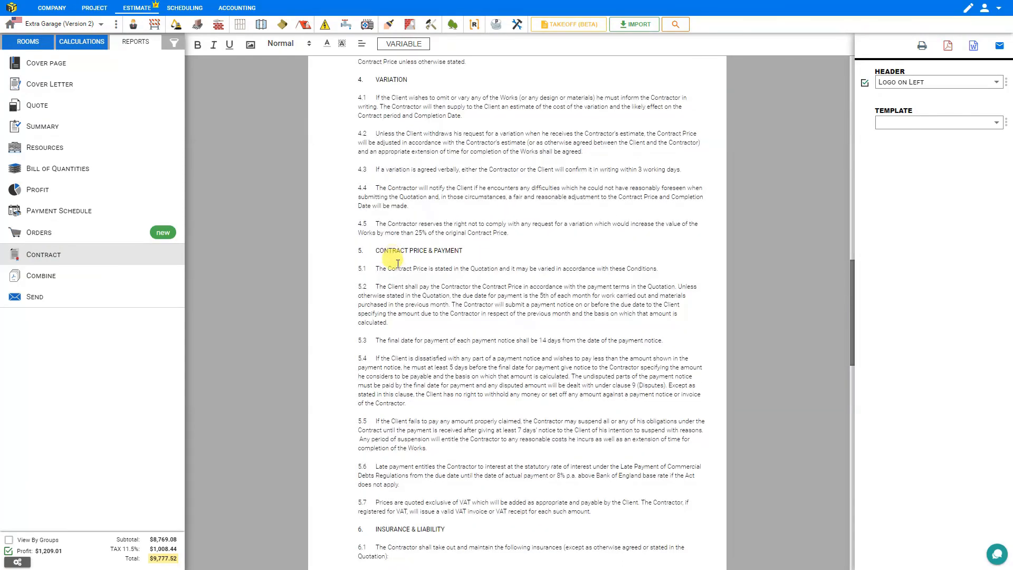
{"action": "scroll", "coordinate": [397, 262], "scroll_direction": "down", "scroll_amount": 15}
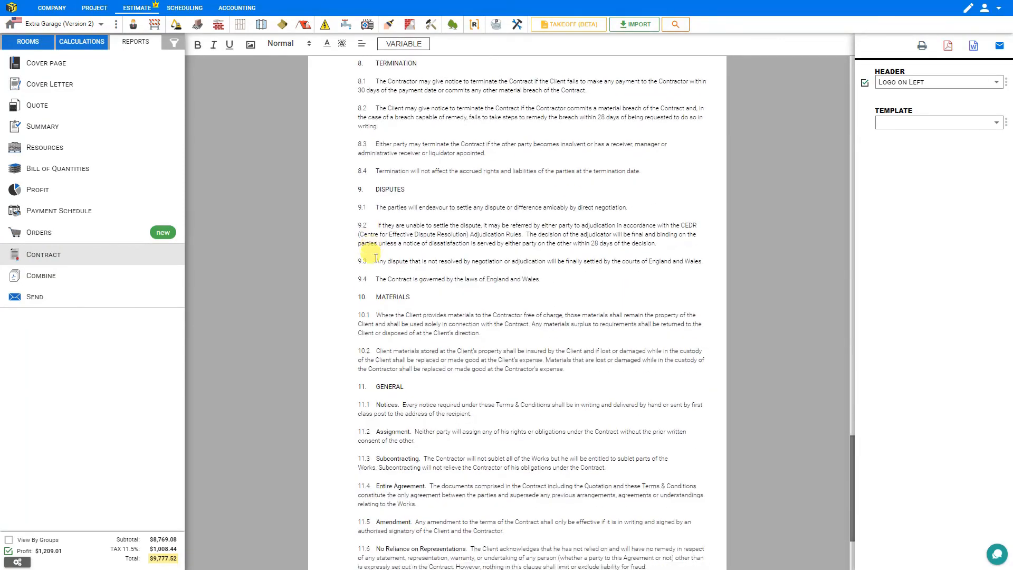
{"action": "scroll", "coordinate": [375, 258], "scroll_direction": "down", "scroll_amount": 3}
{"action": "left_click", "coordinate": [82, 284]}
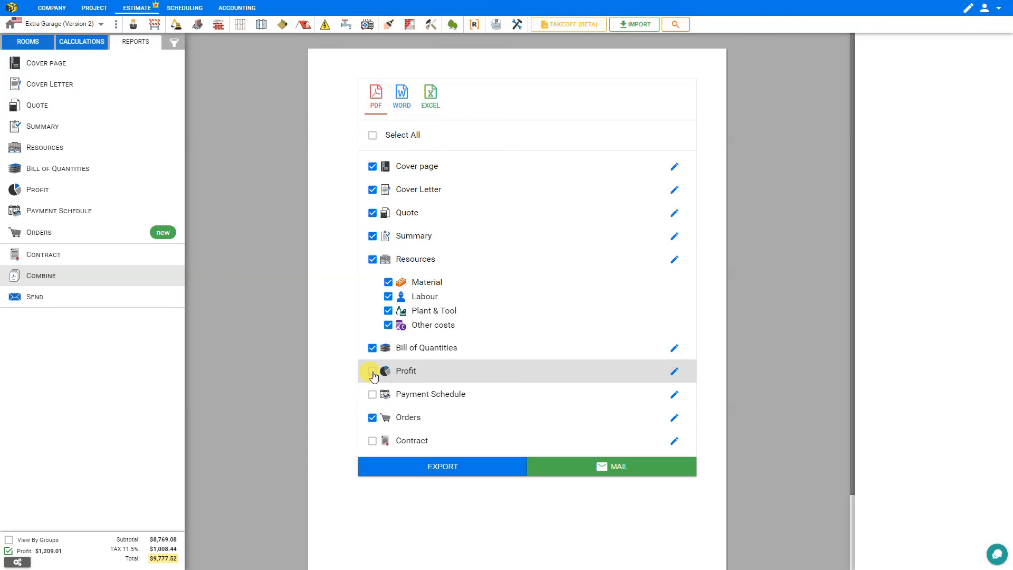
Start emailing the estimate from the reports list, then go to the job's Scheduling area
{"action": "left_click", "coordinate": [45, 298]}
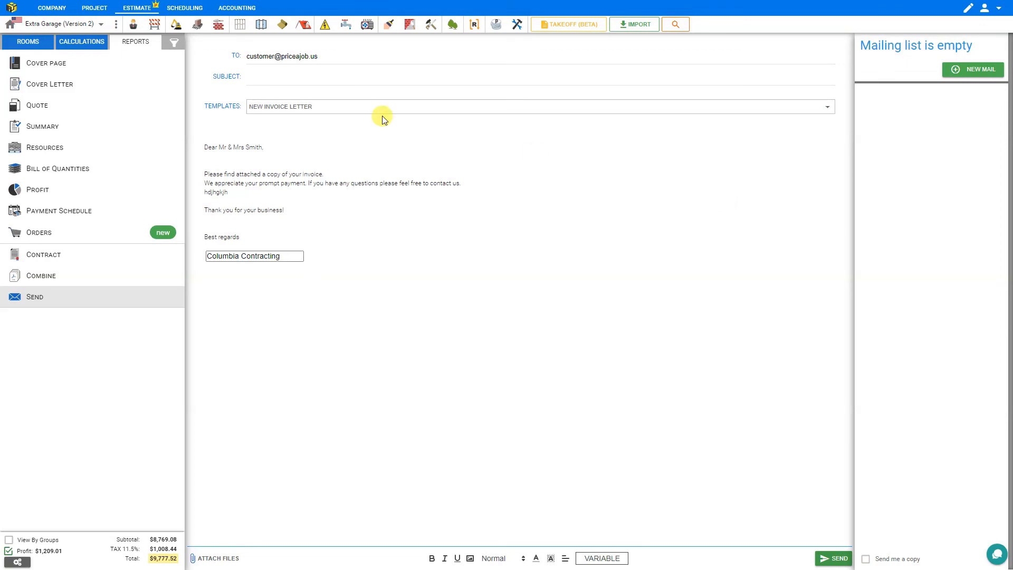
{"action": "left_click", "coordinate": [188, 9]}
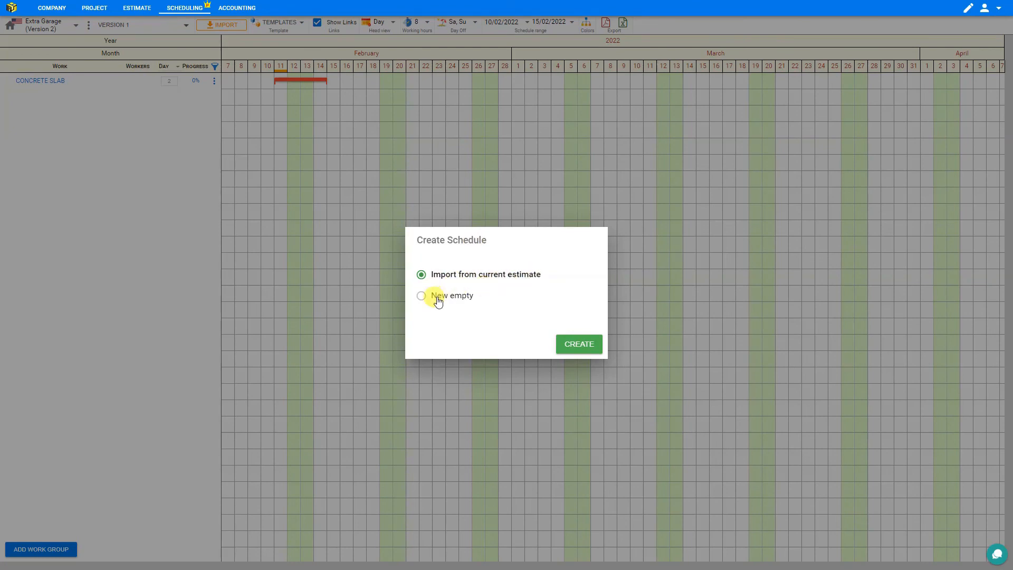
Import the estimate into a new schedule with Saturday and Sunday off, then return to the Estimate
{"action": "left_click", "coordinate": [580, 345]}
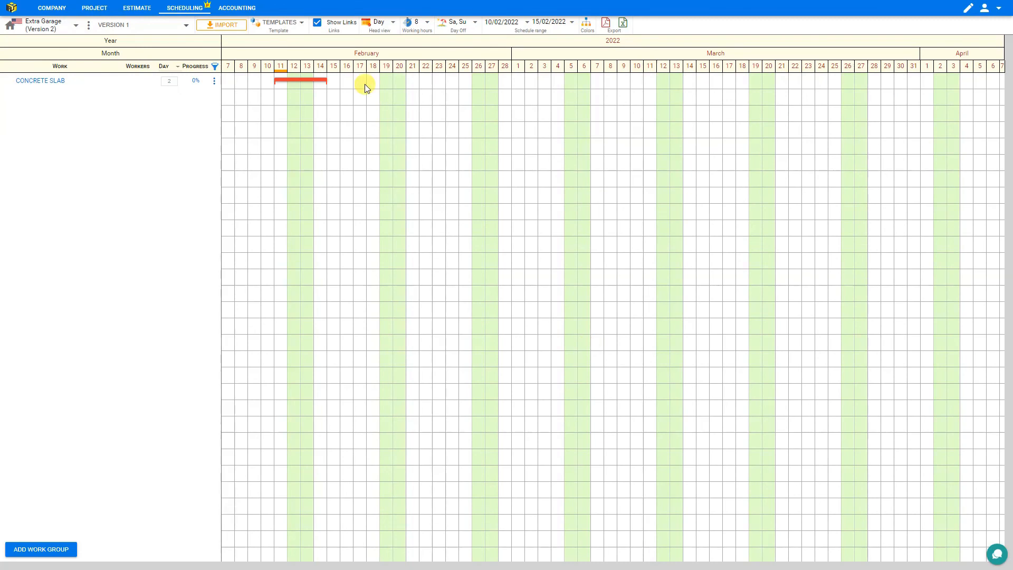
{"action": "mouse_move", "coordinate": [59, 85]}
{"action": "left_click", "coordinate": [475, 24]}
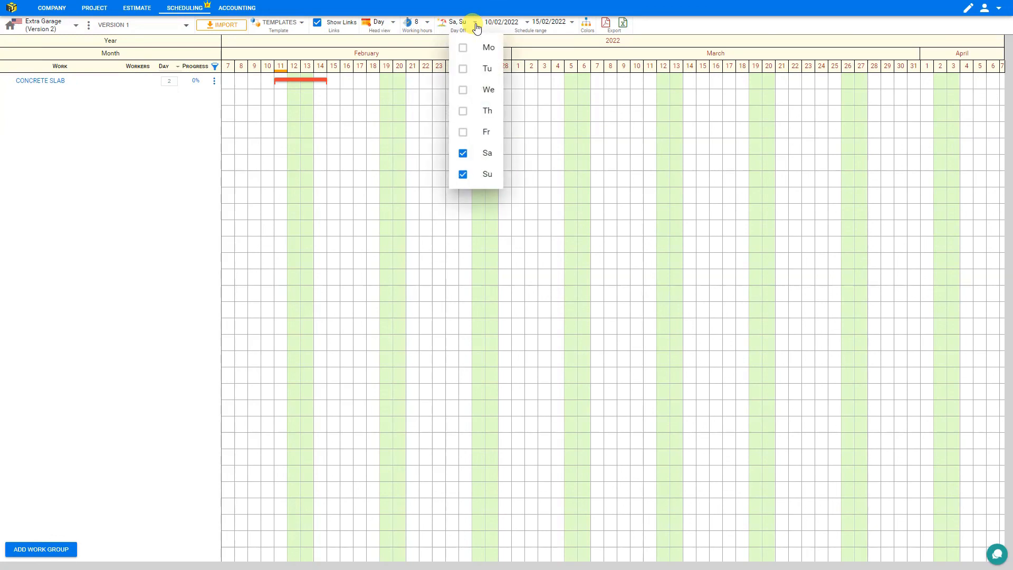
{"action": "left_click", "coordinate": [462, 154]}
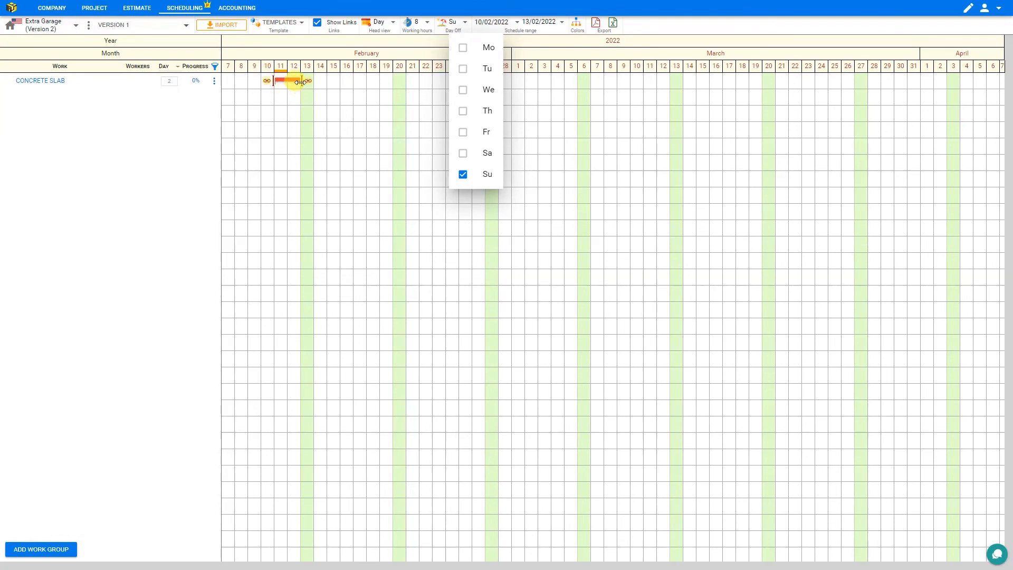
{"action": "left_click", "coordinate": [463, 154]}
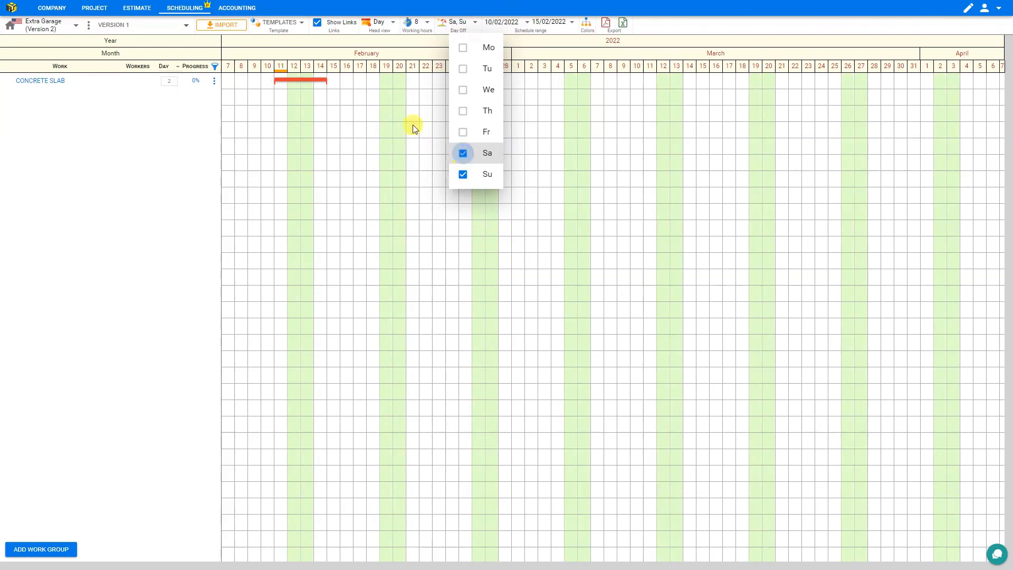
{"action": "left_click", "coordinate": [324, 87]}
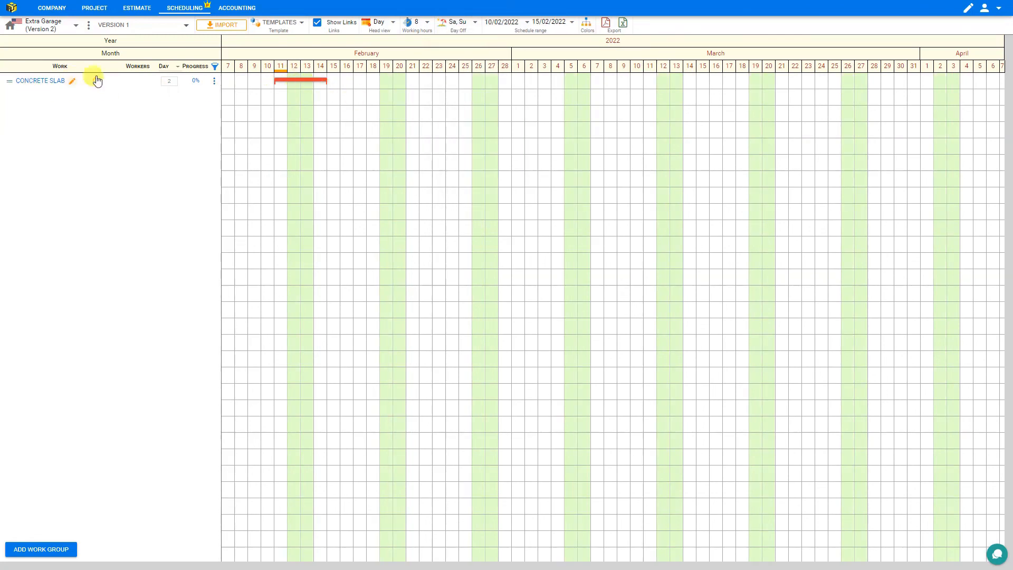
{"action": "left_click", "coordinate": [136, 10]}
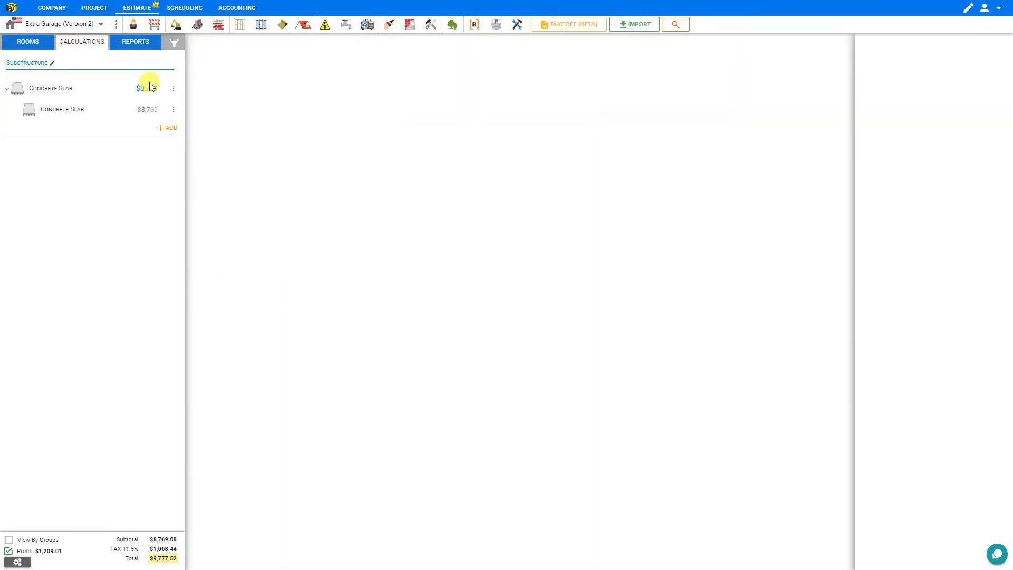
Add a General Excavation module to the Extra Garage estimate
{"action": "left_click", "coordinate": [177, 32]}
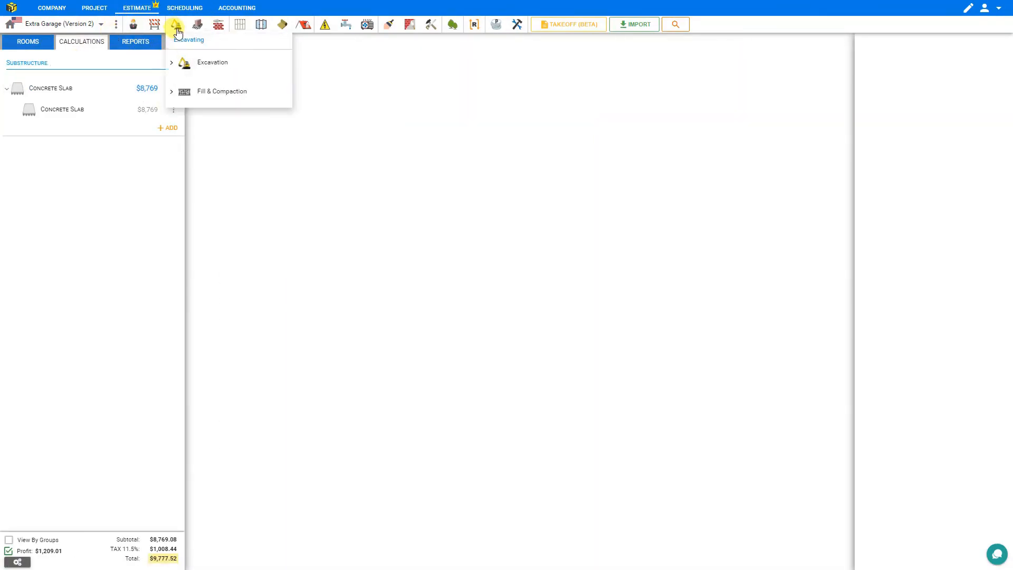
{"action": "left_click", "coordinate": [172, 63]}
{"action": "left_click", "coordinate": [235, 112]}
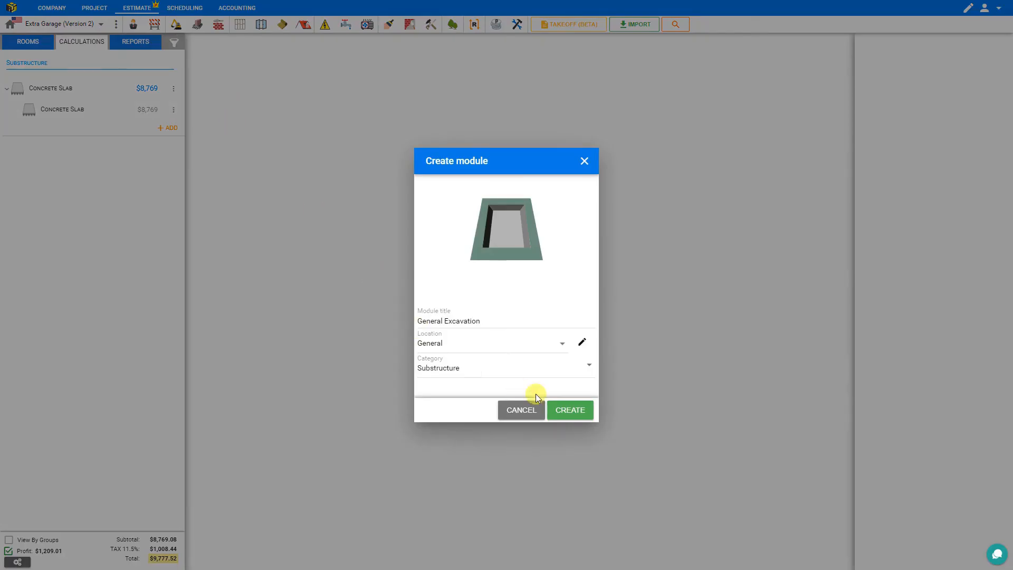
{"action": "left_click", "coordinate": [573, 413]}
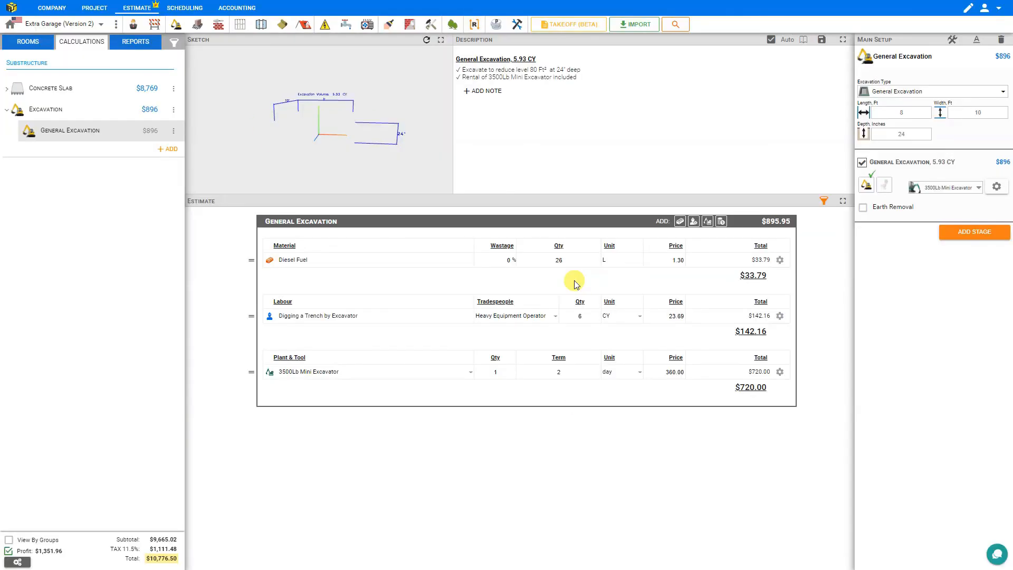
Size the excavation to 20 ft long by 40 ft wide, then return to Scheduling
{"action": "left_click", "coordinate": [913, 107]}
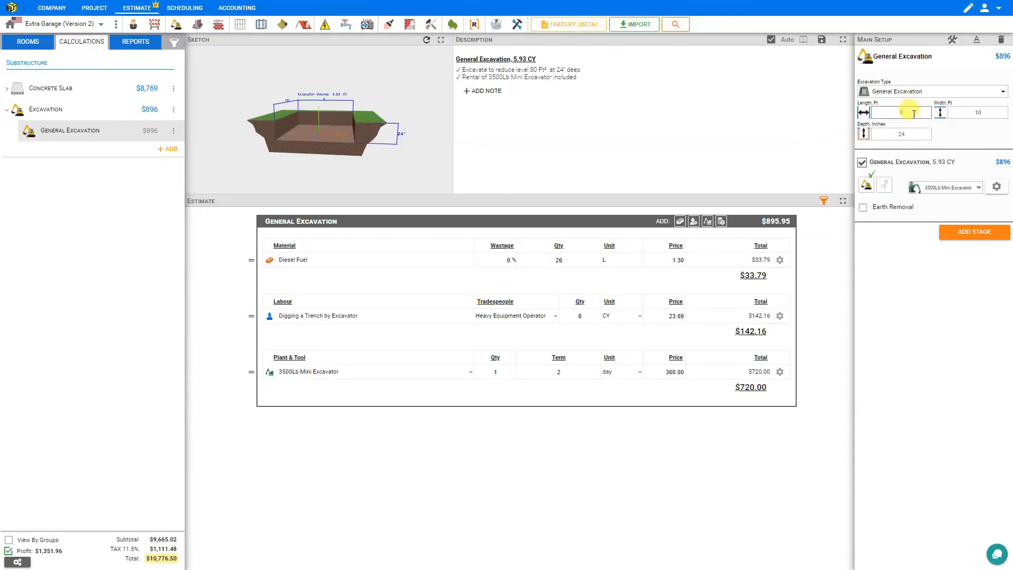
{"action": "key", "text": "BackSpace"}
{"action": "type", "text": "20"}
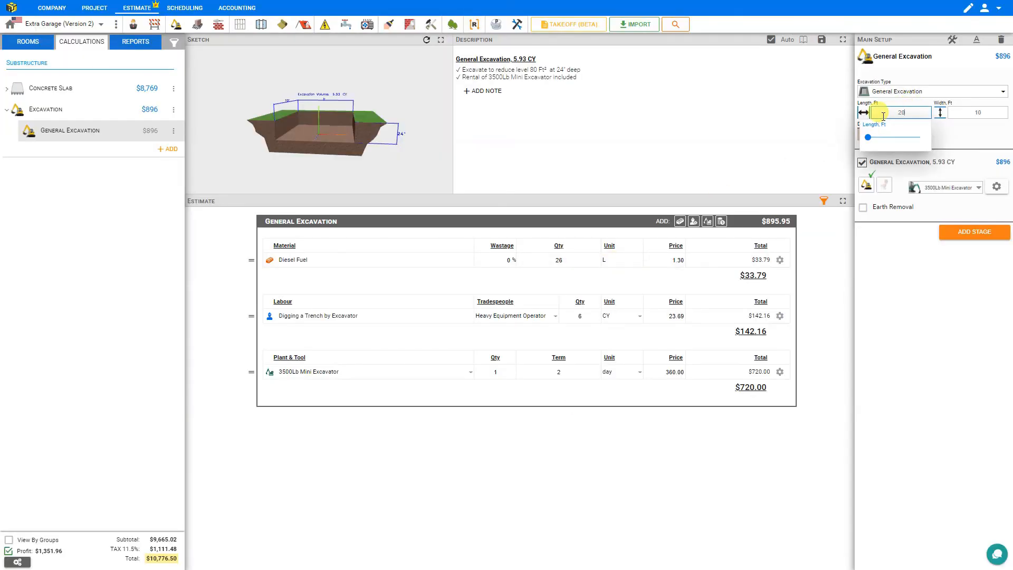
{"action": "key", "text": "Tab"}
{"action": "type", "text": "40"}
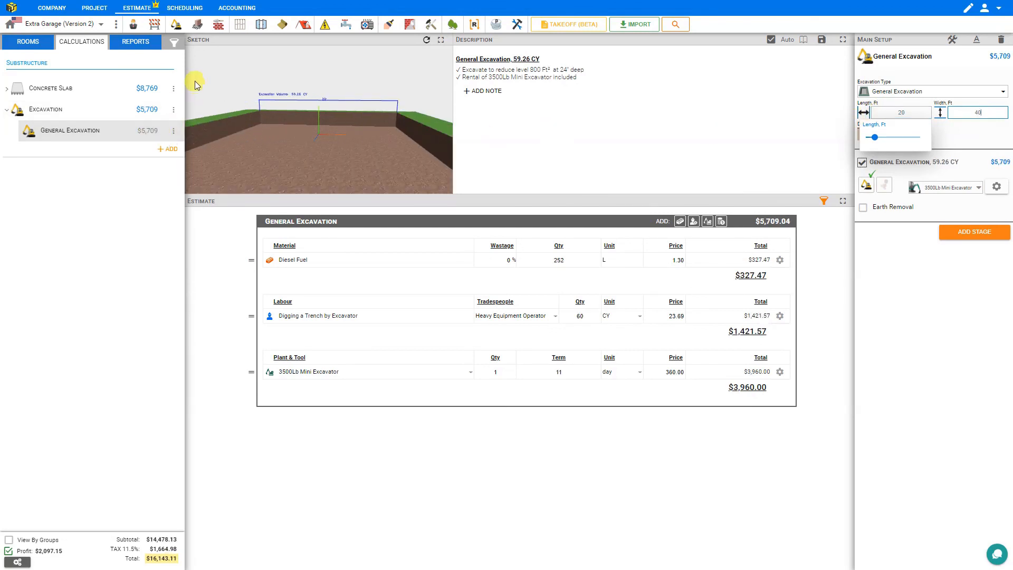
{"action": "left_click", "coordinate": [191, 9]}
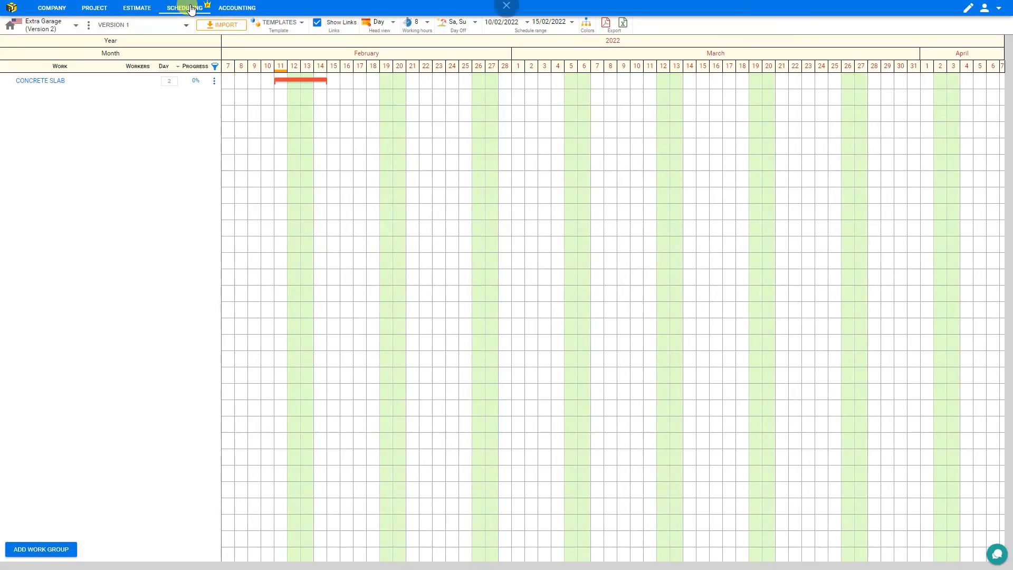
Import the Excavation item from the estimate into the Gantt chart
{"action": "left_click", "coordinate": [224, 27]}
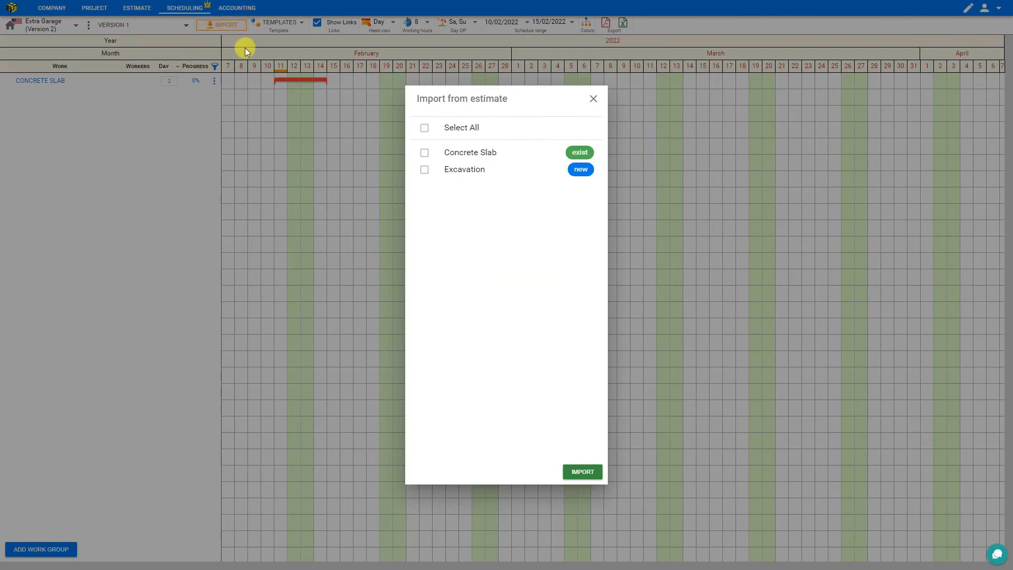
{"action": "left_click", "coordinate": [424, 172]}
{"action": "left_click", "coordinate": [582, 471]}
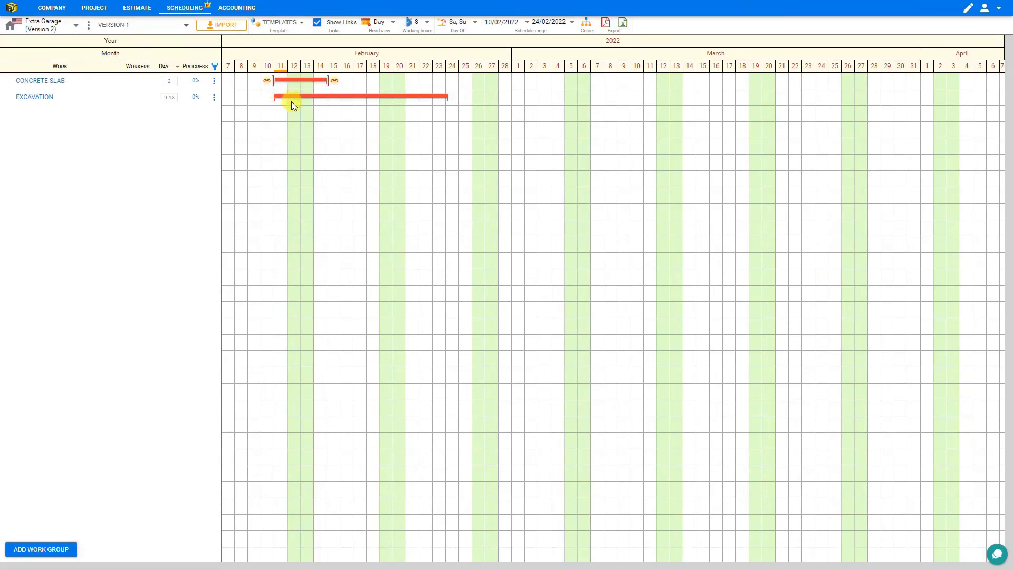
Link Concrete Slab to start after Excavation ends, then view the Accounting overview
{"action": "mouse_move", "coordinate": [291, 77]}
{"action": "mouse_move", "coordinate": [91, 81]}
{"action": "left_click", "coordinate": [267, 80]}
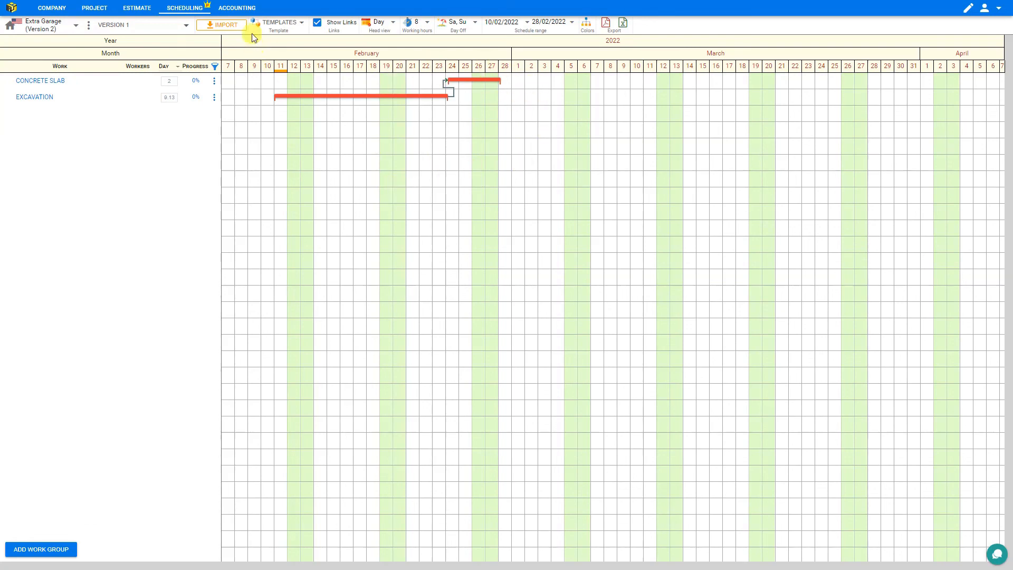
{"action": "left_click", "coordinate": [238, 8]}
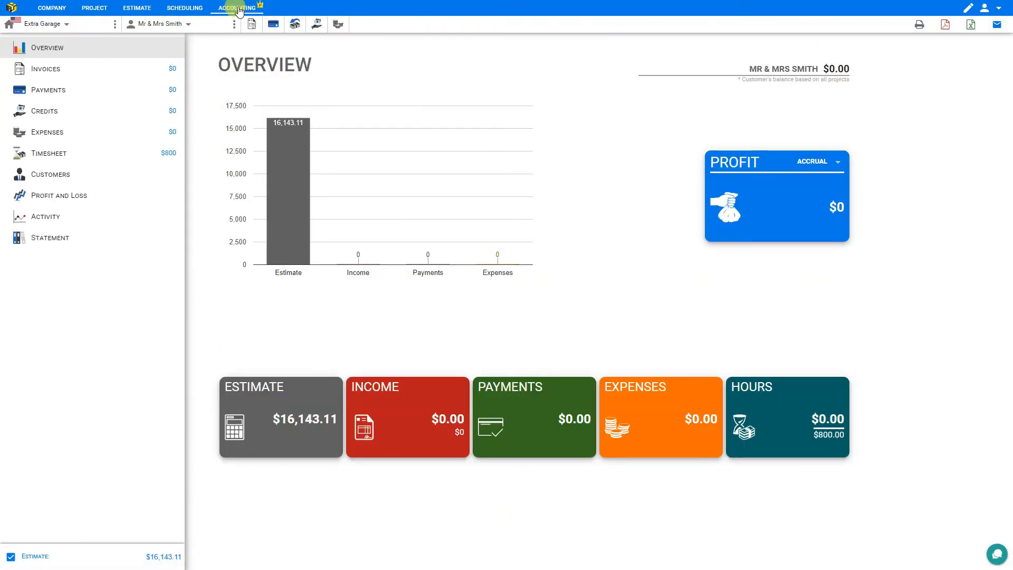
Page through Invoices, Payments, Credits, Expenses, Timesheet, Customers, Profit and Loss, Activity and Statement
{"action": "mouse_move", "coordinate": [283, 158]}
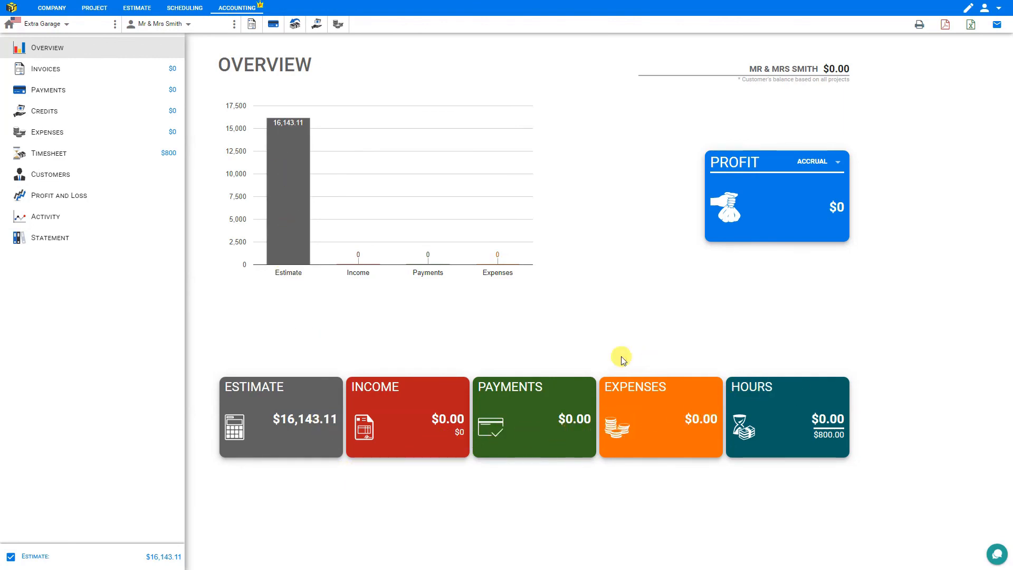
{"action": "left_click", "coordinate": [28, 72]}
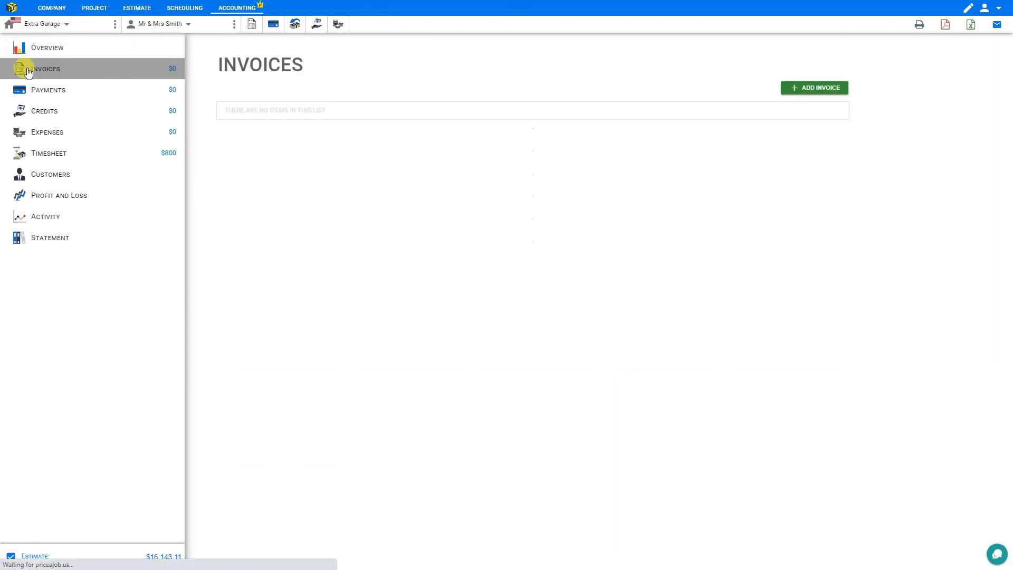
{"action": "left_click", "coordinate": [34, 92]}
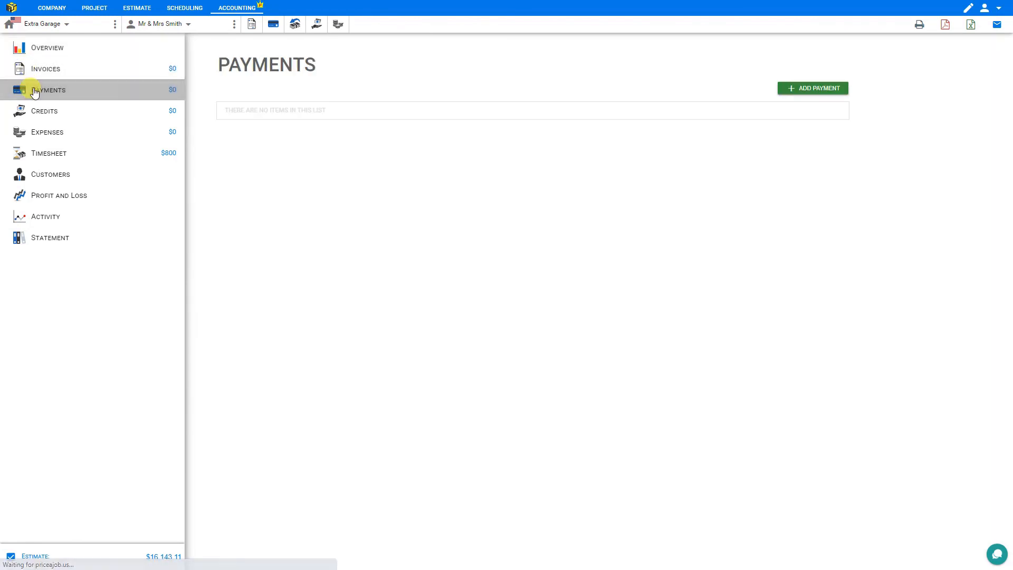
{"action": "left_click", "coordinate": [41, 111]}
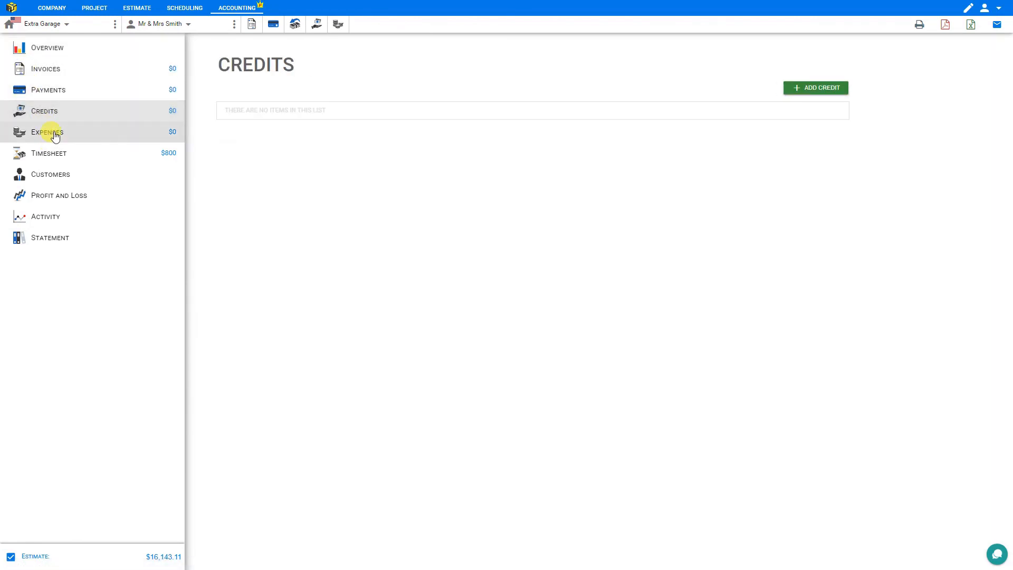
{"action": "left_click", "coordinate": [55, 135]}
{"action": "left_click", "coordinate": [62, 157]}
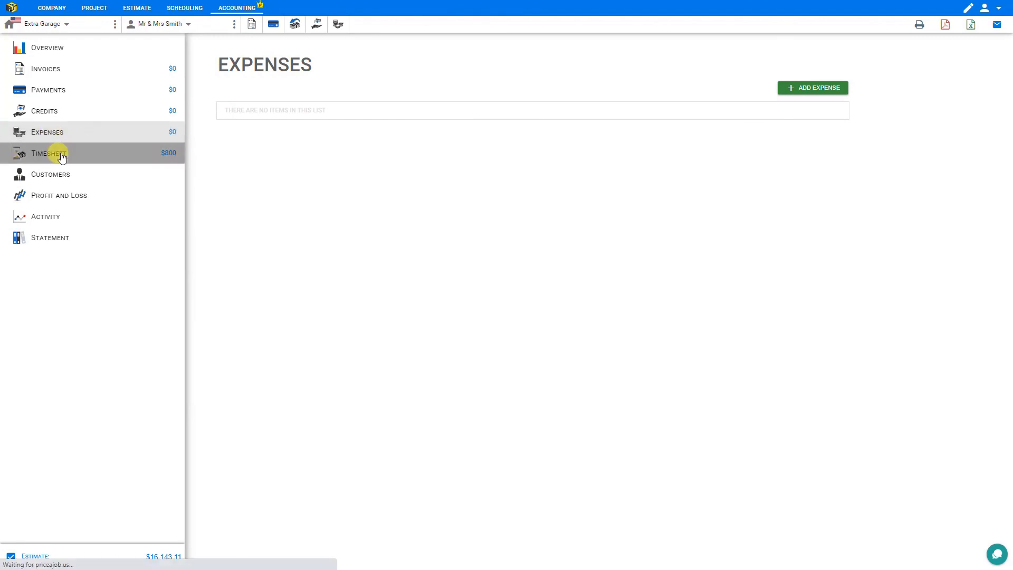
{"action": "left_click", "coordinate": [64, 178]}
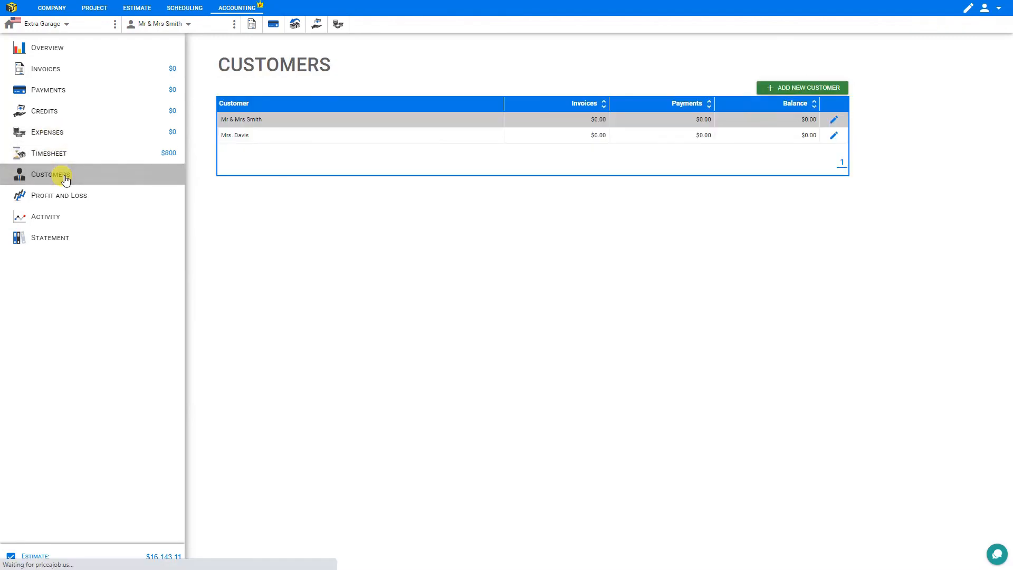
{"action": "left_click", "coordinate": [62, 200]}
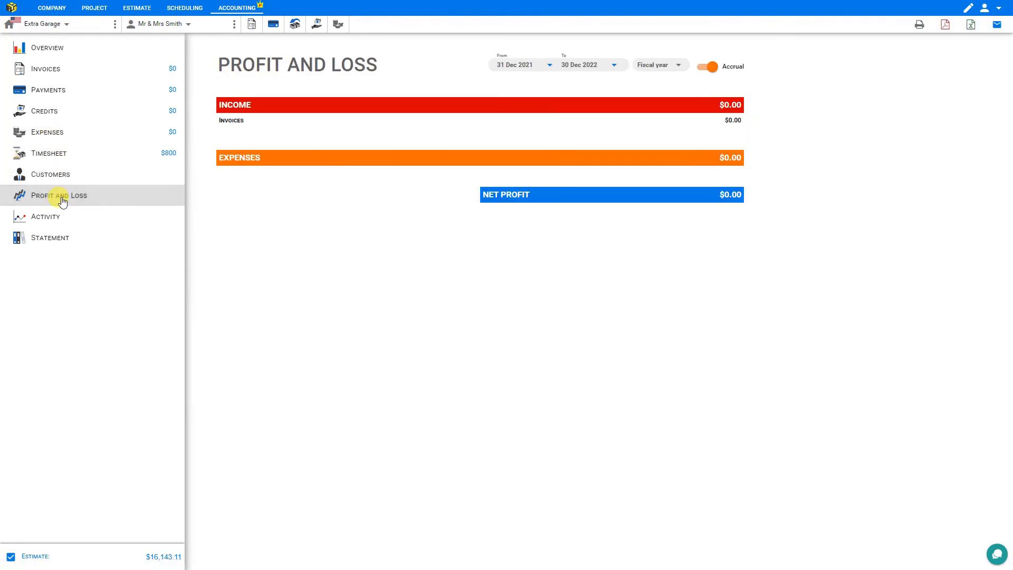
{"action": "left_click", "coordinate": [59, 223]}
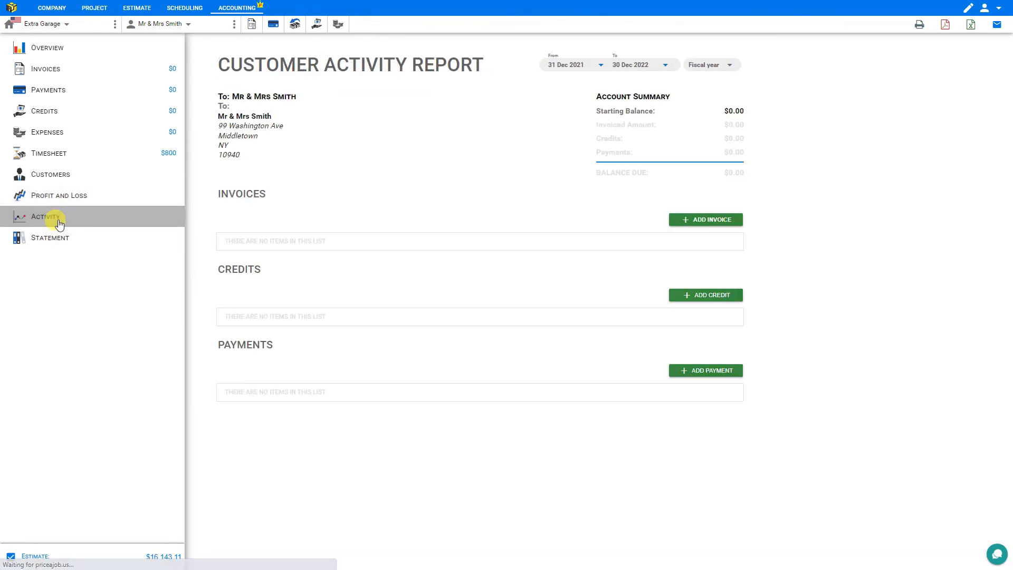
{"action": "left_click", "coordinate": [62, 241]}
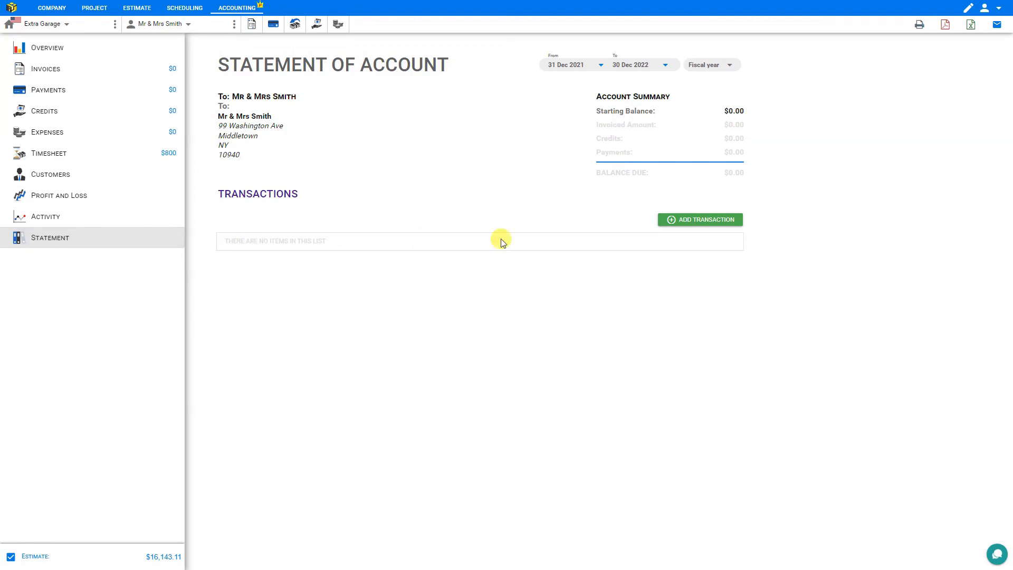
{"action": "left_click", "coordinate": [999, 10]}
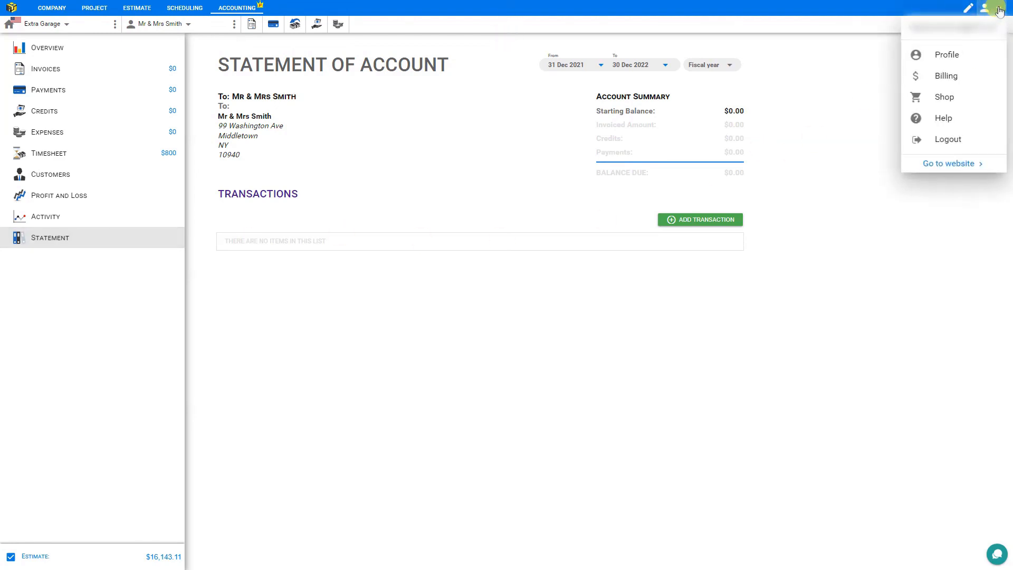
Open Help and expand the F.A.Q., Accounting and Building Regulations categories, briefly opening chat
{"action": "left_click", "coordinate": [944, 119]}
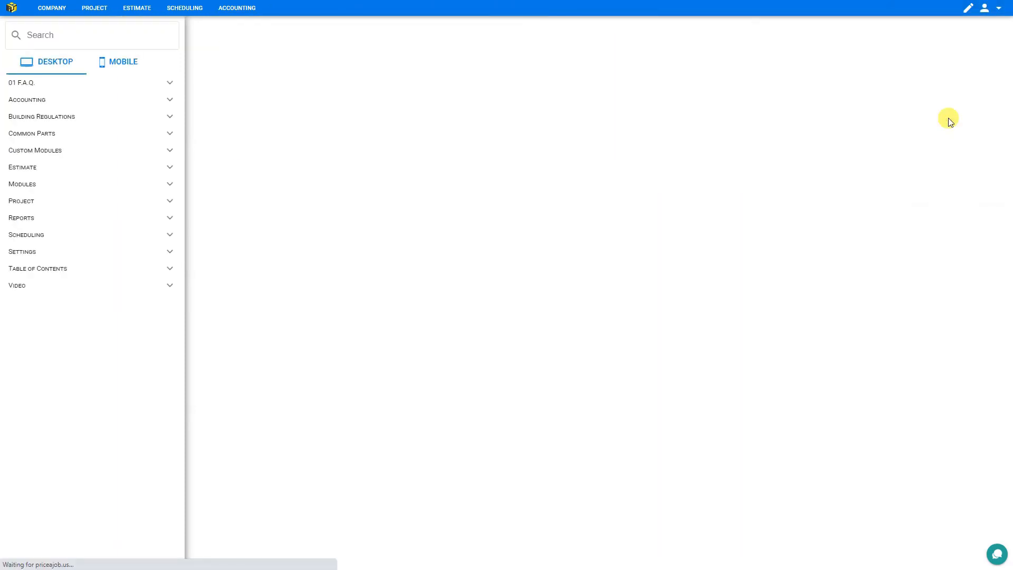
{"action": "left_click", "coordinate": [166, 84]}
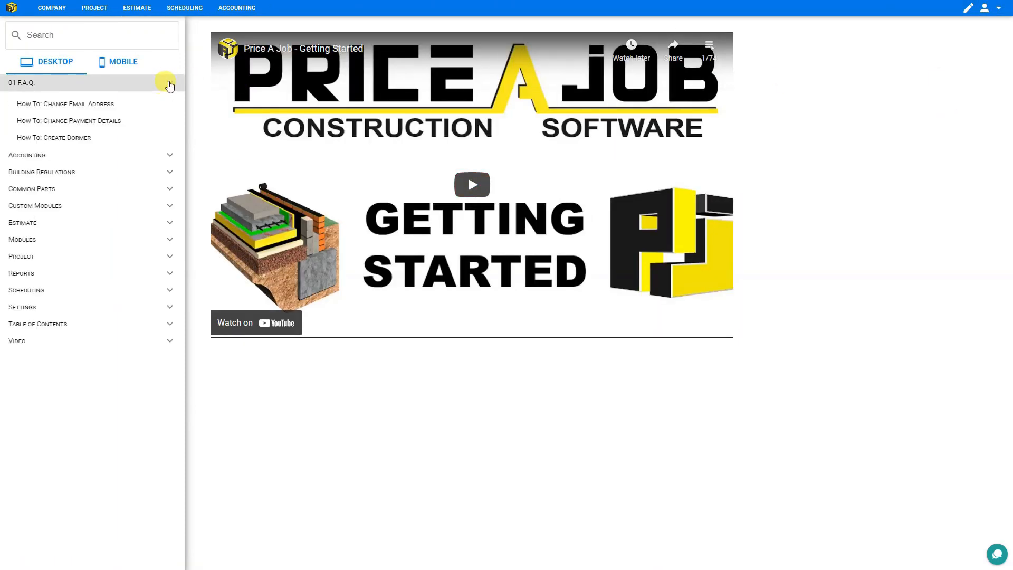
{"action": "left_click", "coordinate": [168, 365]}
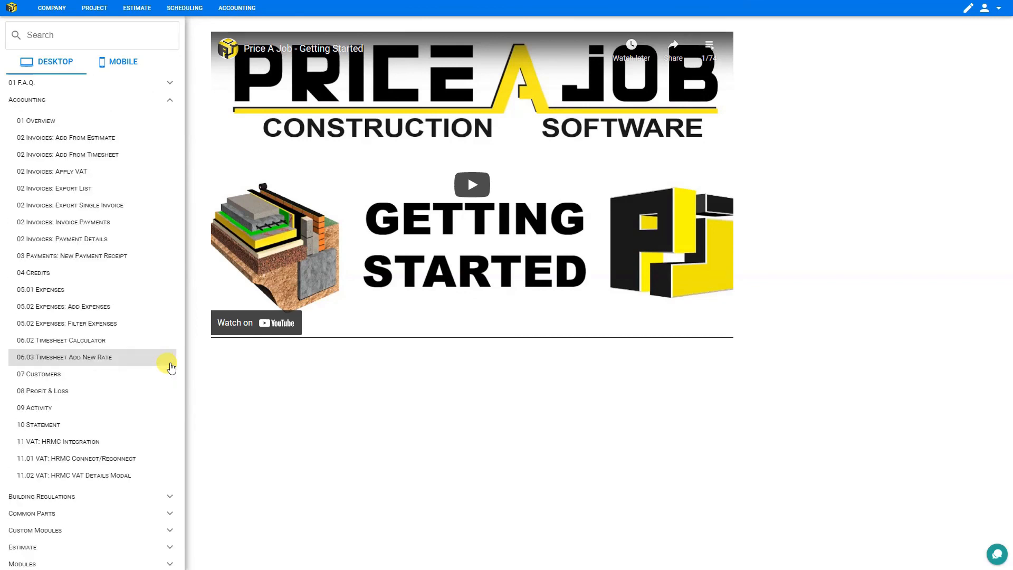
{"action": "scroll", "coordinate": [171, 367], "scroll_direction": "down", "scroll_amount": 2}
{"action": "left_click", "coordinate": [166, 389]}
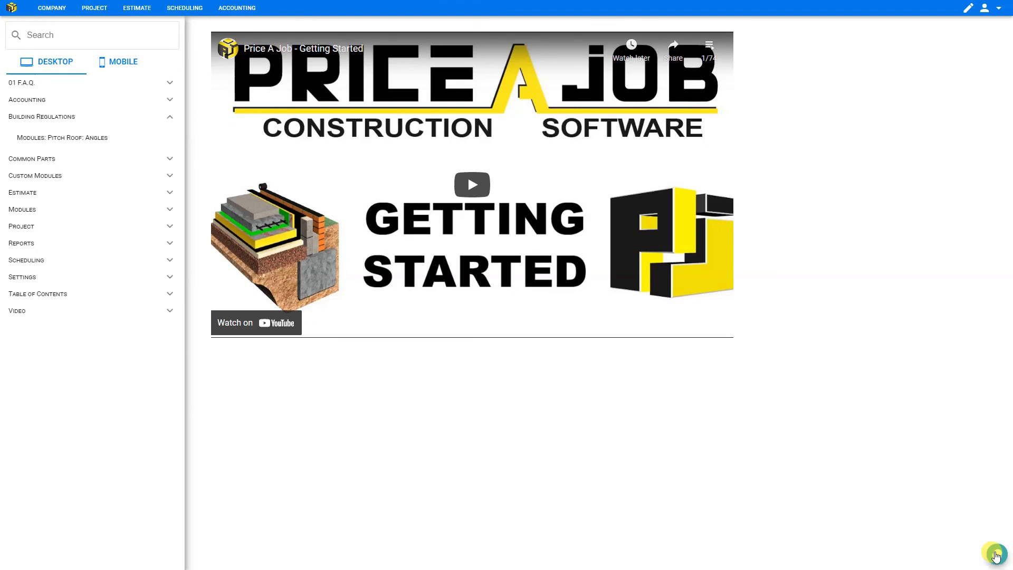
{"action": "left_click", "coordinate": [995, 555]}
{"action": "left_click", "coordinate": [984, 545]}
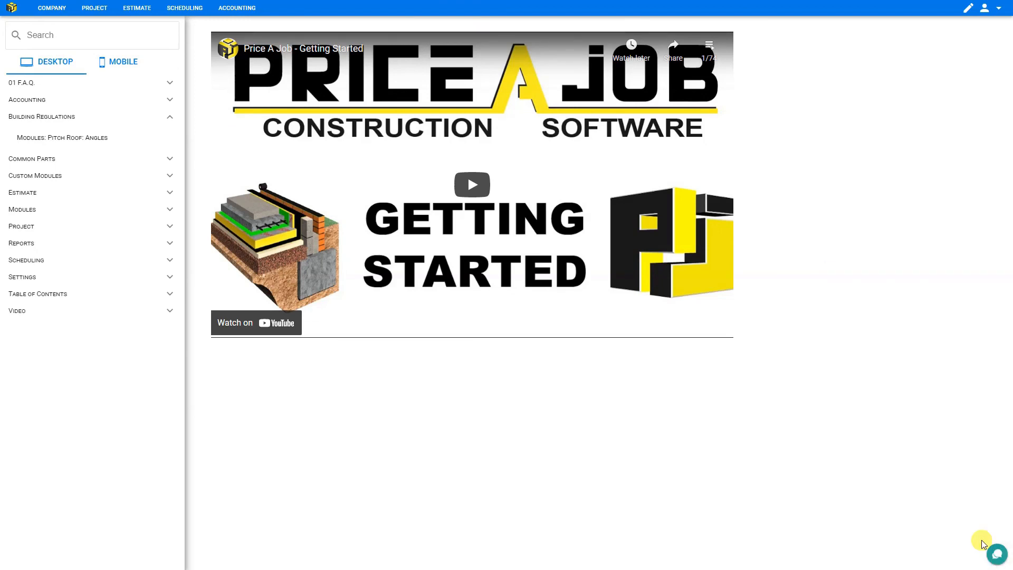